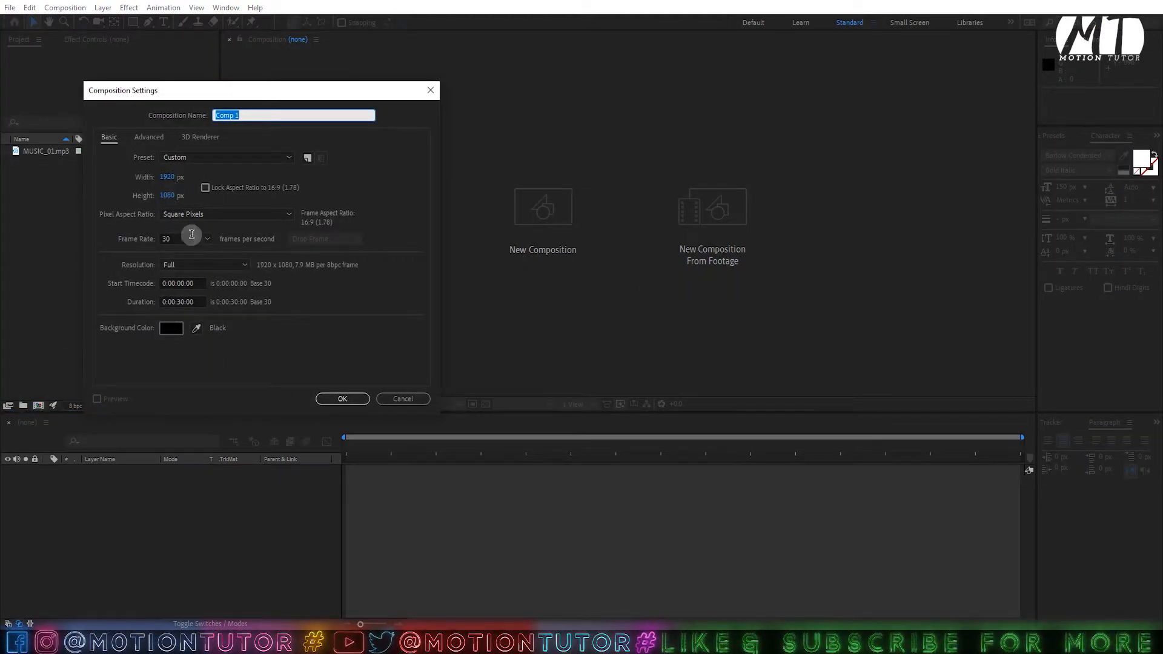
- Name the 30-second 1920×1080 composition 'Music Visualizer' and create it
left_click(176, 302)
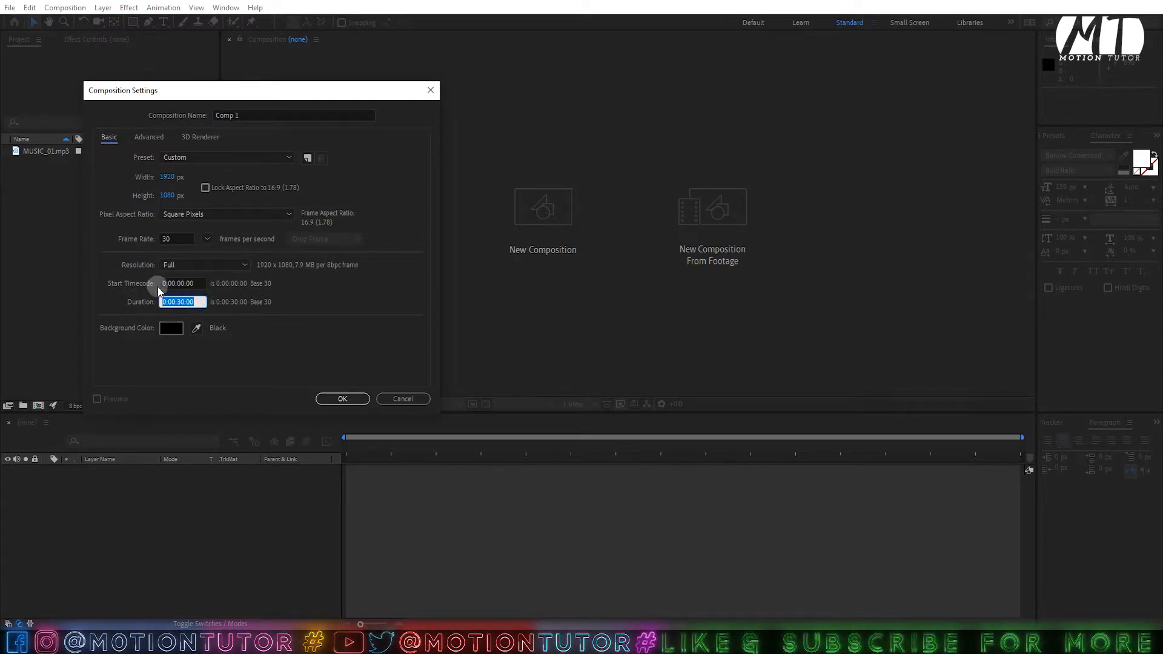
left_click(185, 302)
left_click(180, 304)
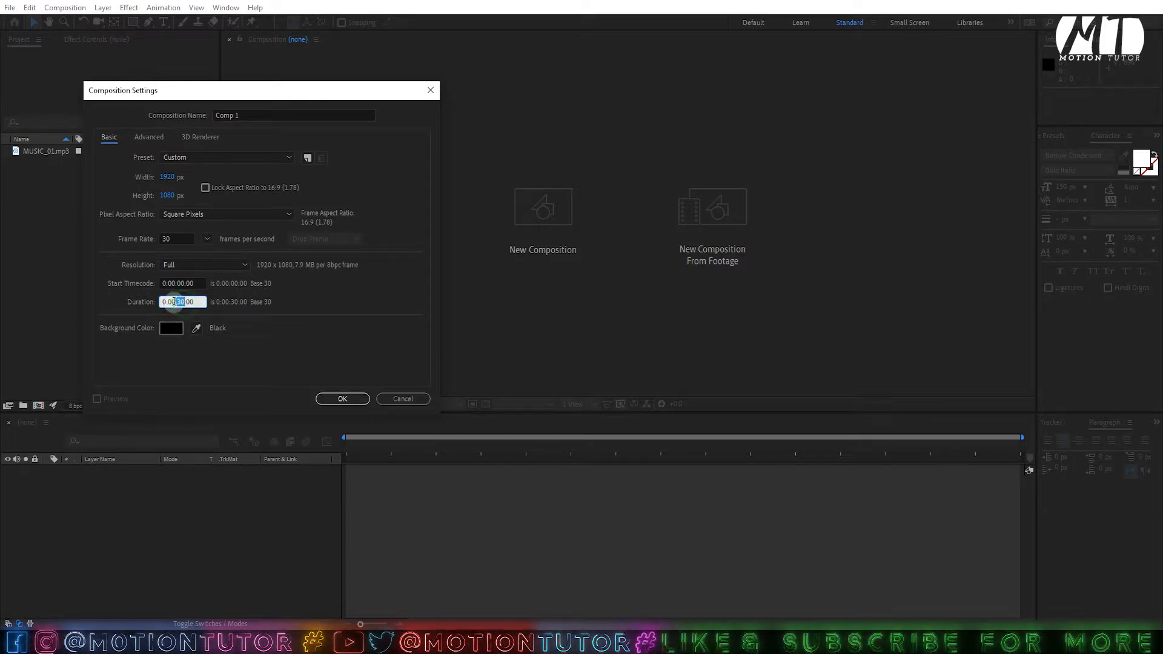
left_click_drag(185, 302, 163, 302)
left_click_drag(238, 121, 188, 122)
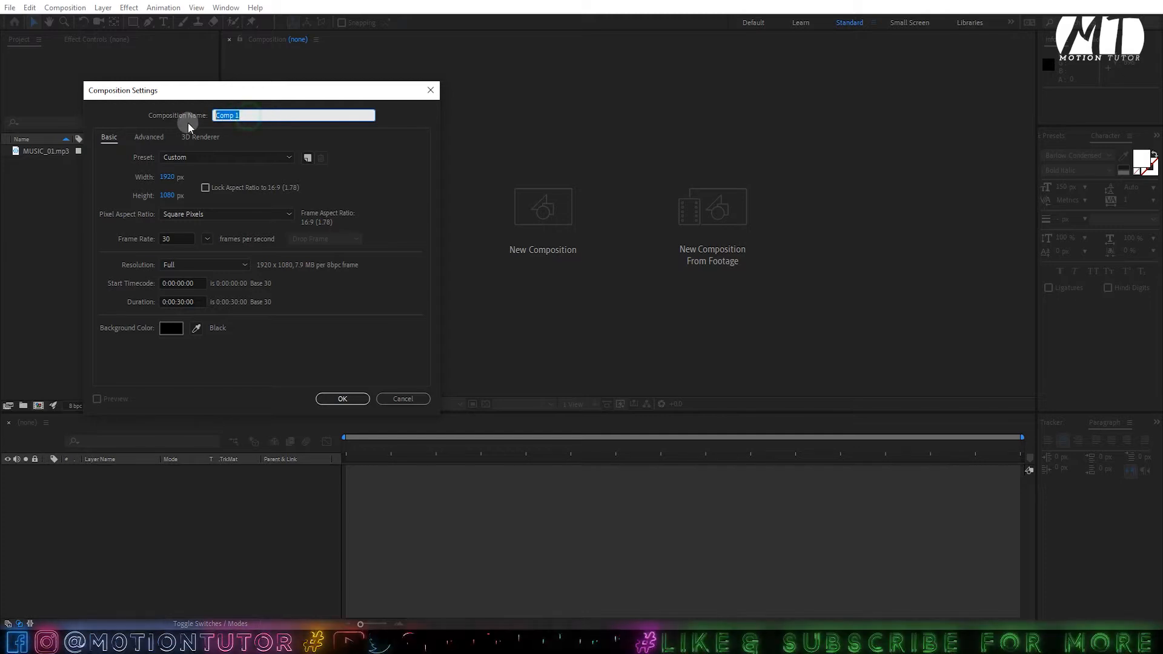
type("Music Visualizer")
left_click(341, 398)
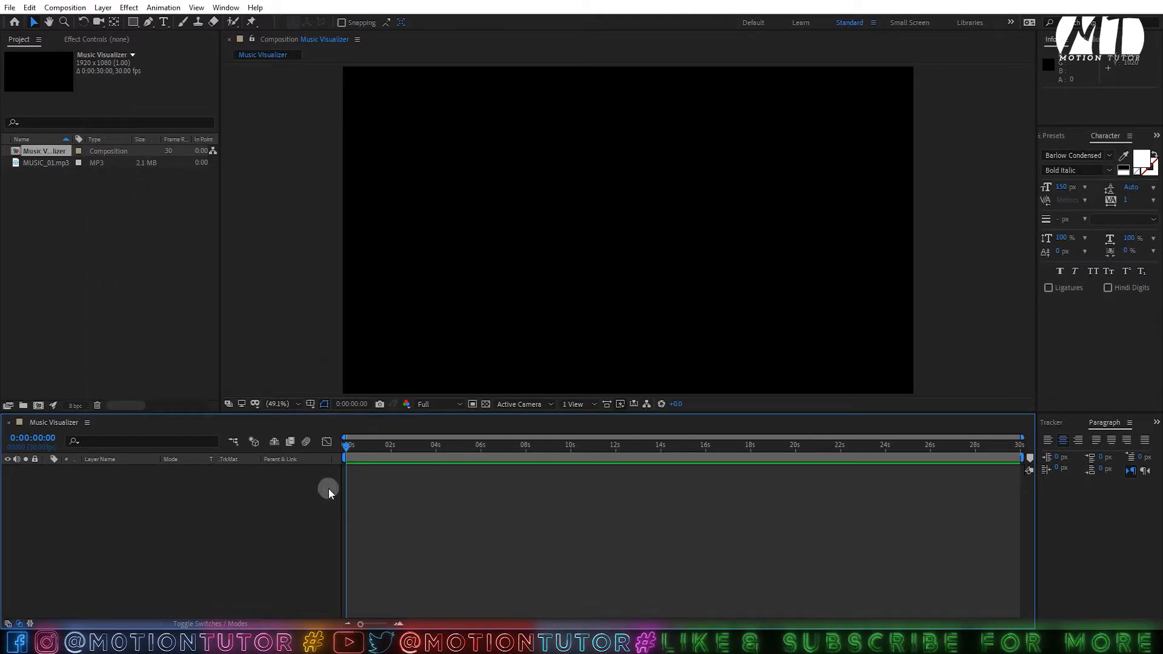
- Add the bokeh image to the composition and fit it to the composition width
left_click(109, 264)
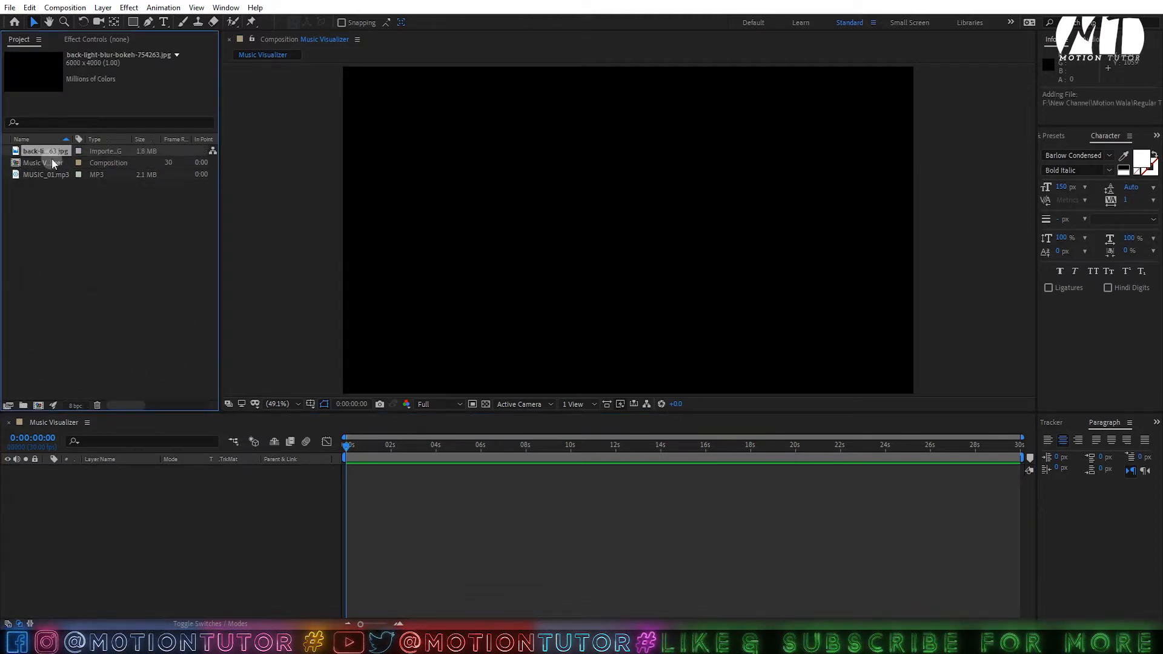
left_click_drag(51, 153, 150, 484)
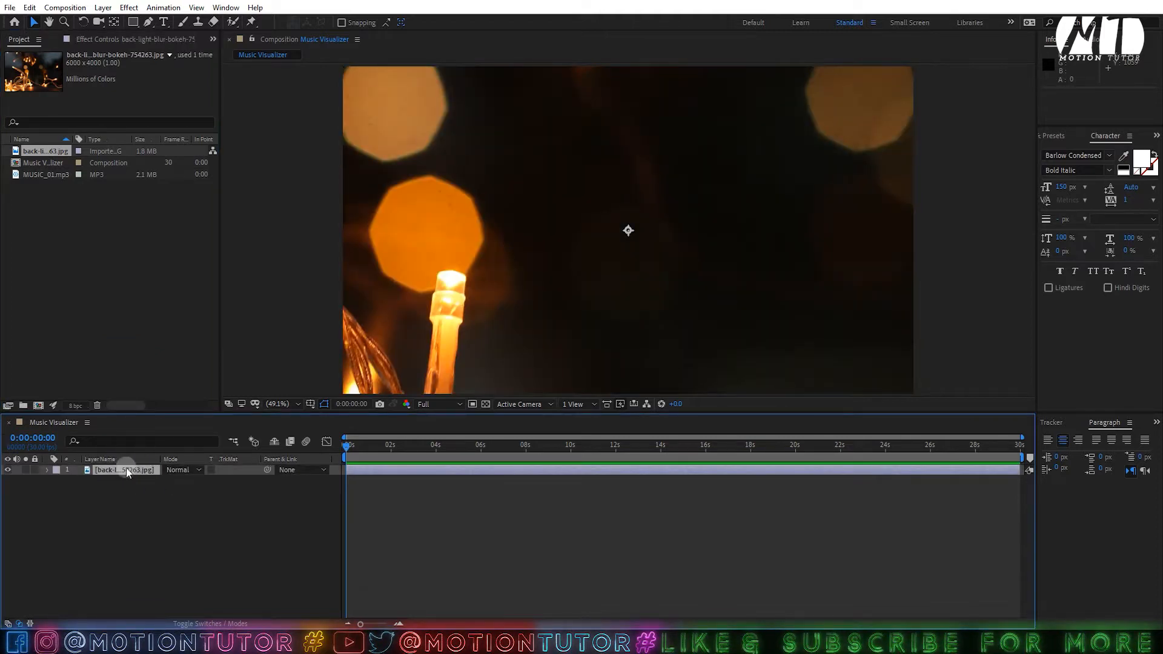
right_click(126, 469)
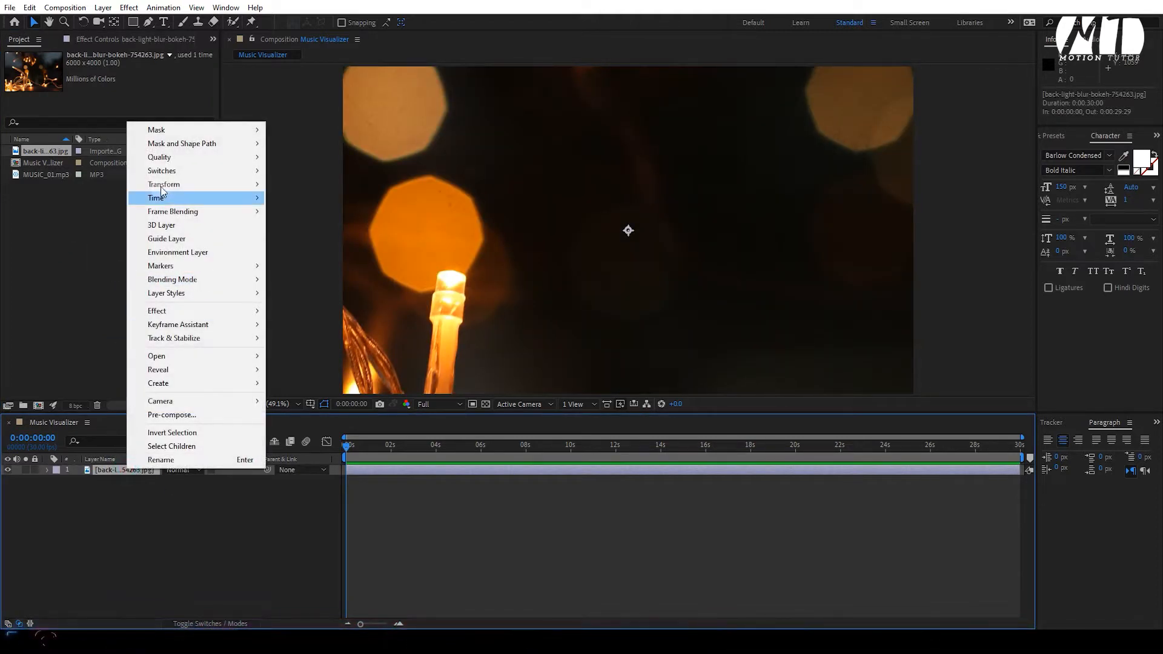
mouse_move(172, 183)
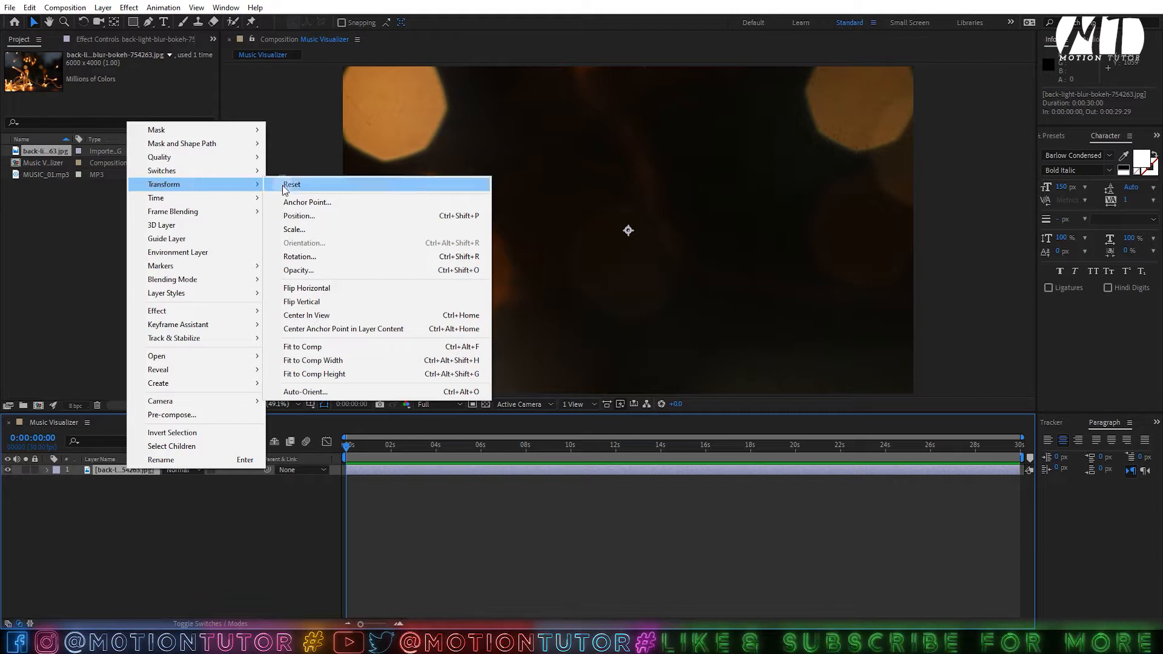
left_click(336, 362)
scroll(474, 288, "down", 2)
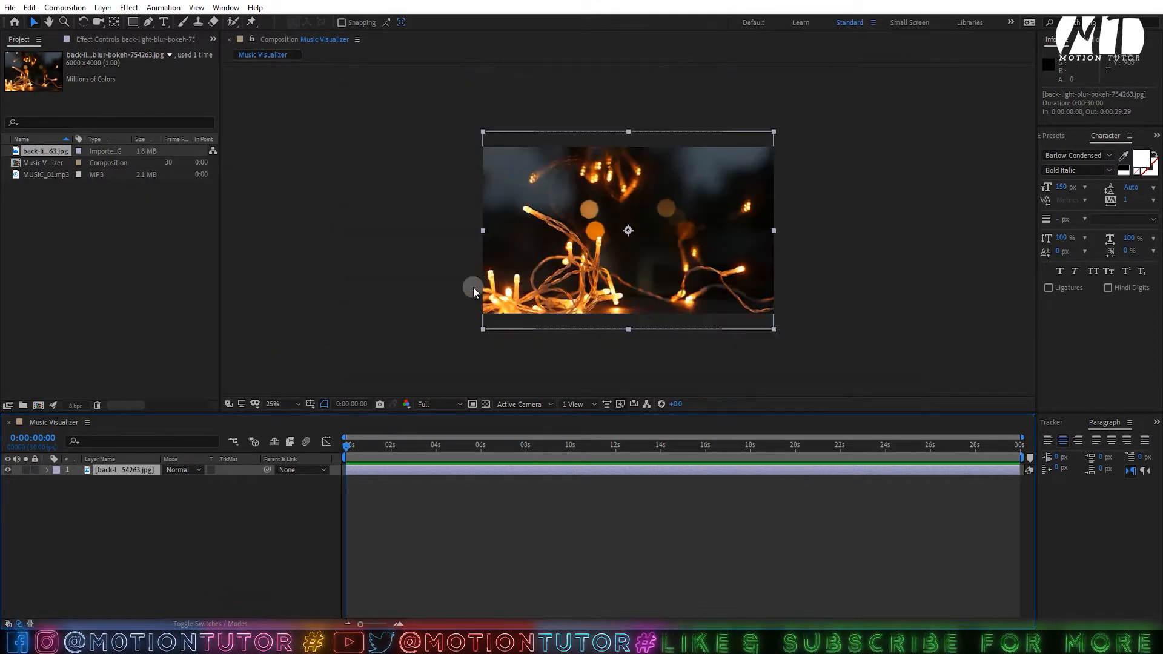
scroll(534, 242, "up", 2)
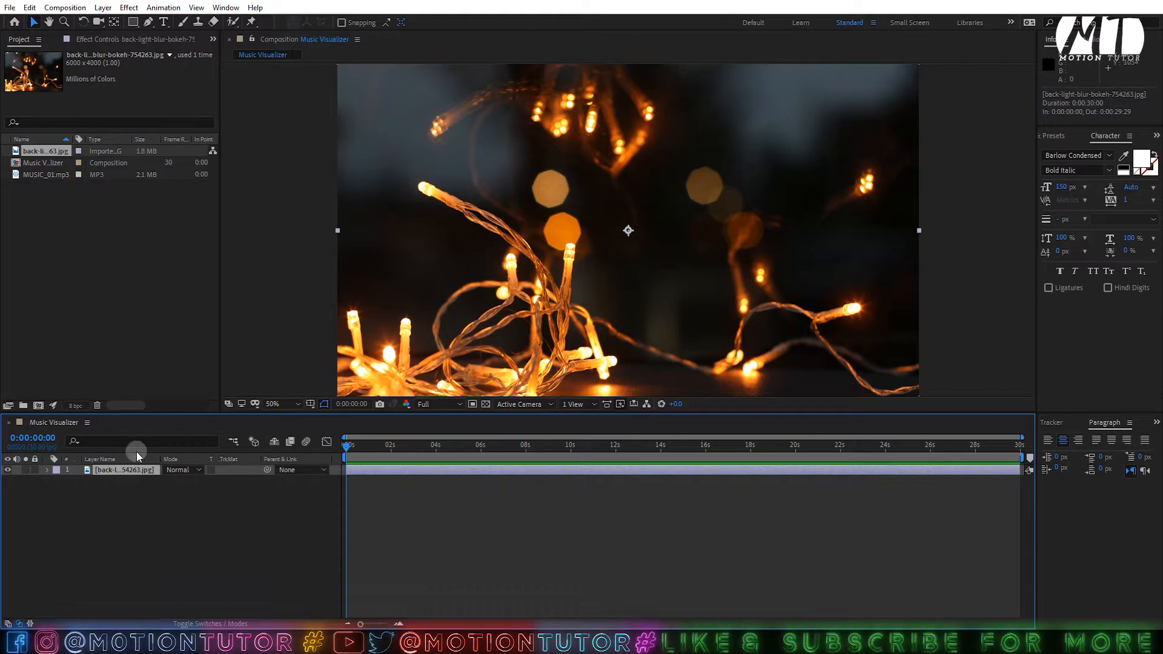
- Pre-compose the bokeh layer, moving all attributes, into a composition named 'BG'
right_click(127, 473)
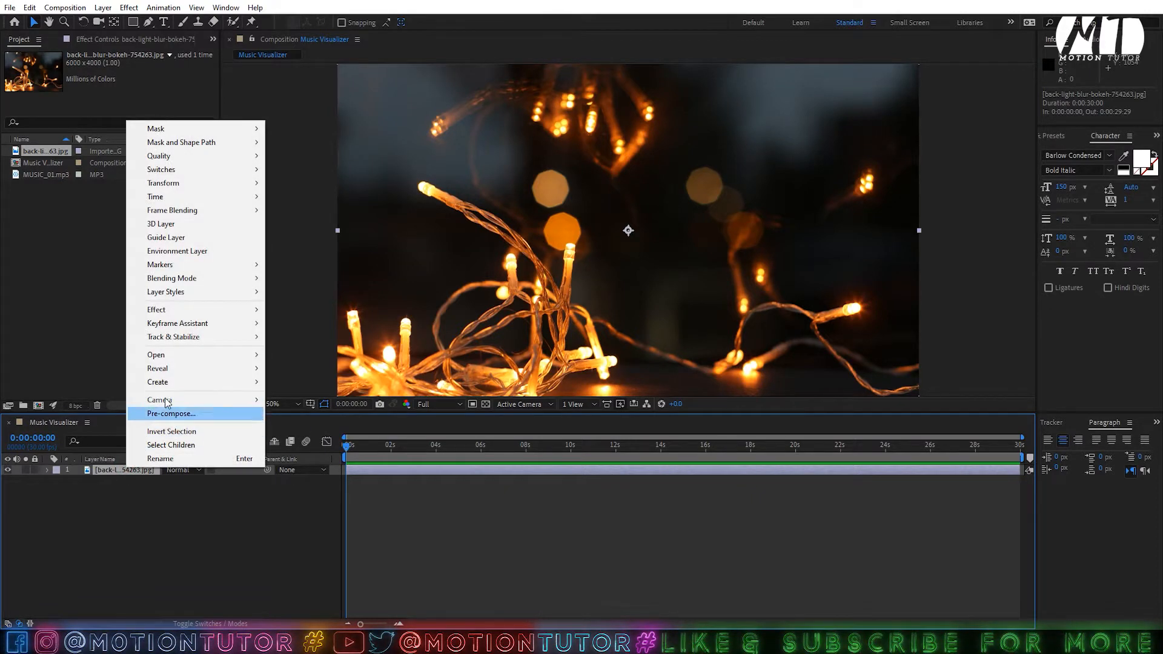
left_click(171, 414)
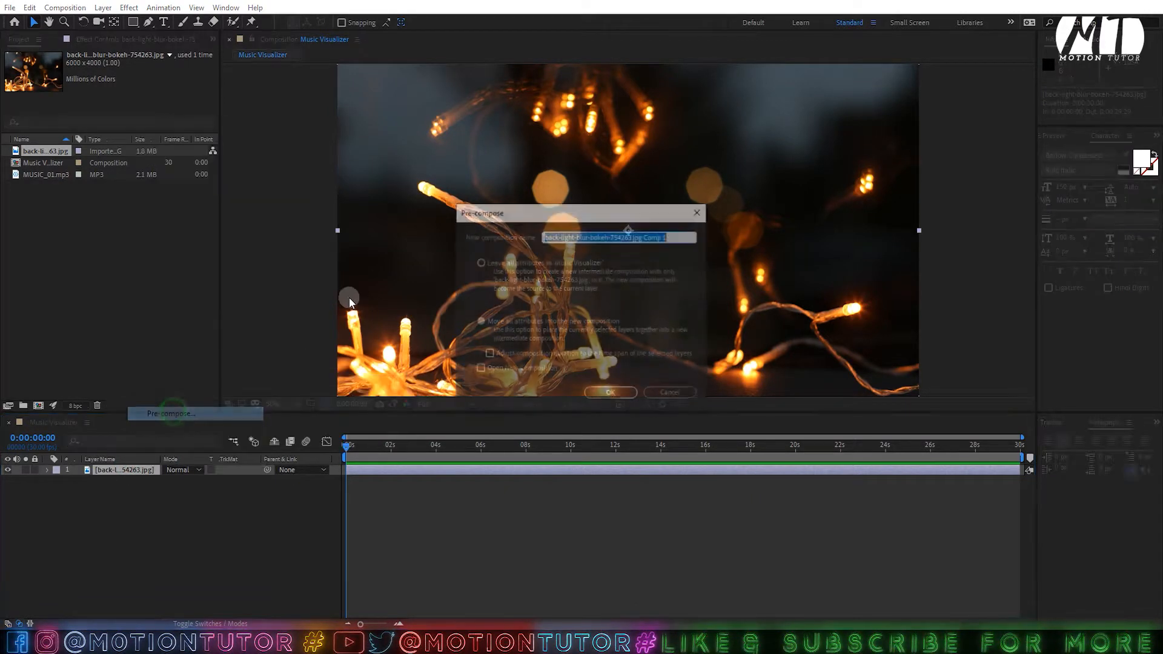
left_click(466, 324)
left_click(569, 237)
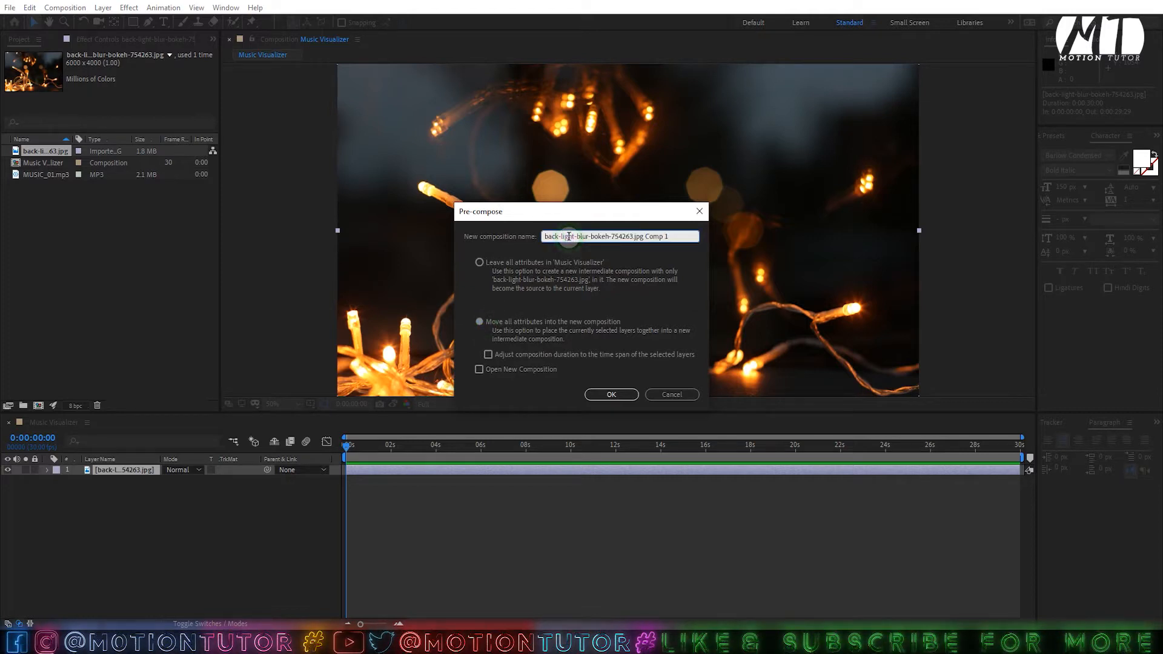
key("ctrl+a")
type("BG")
left_click(613, 397)
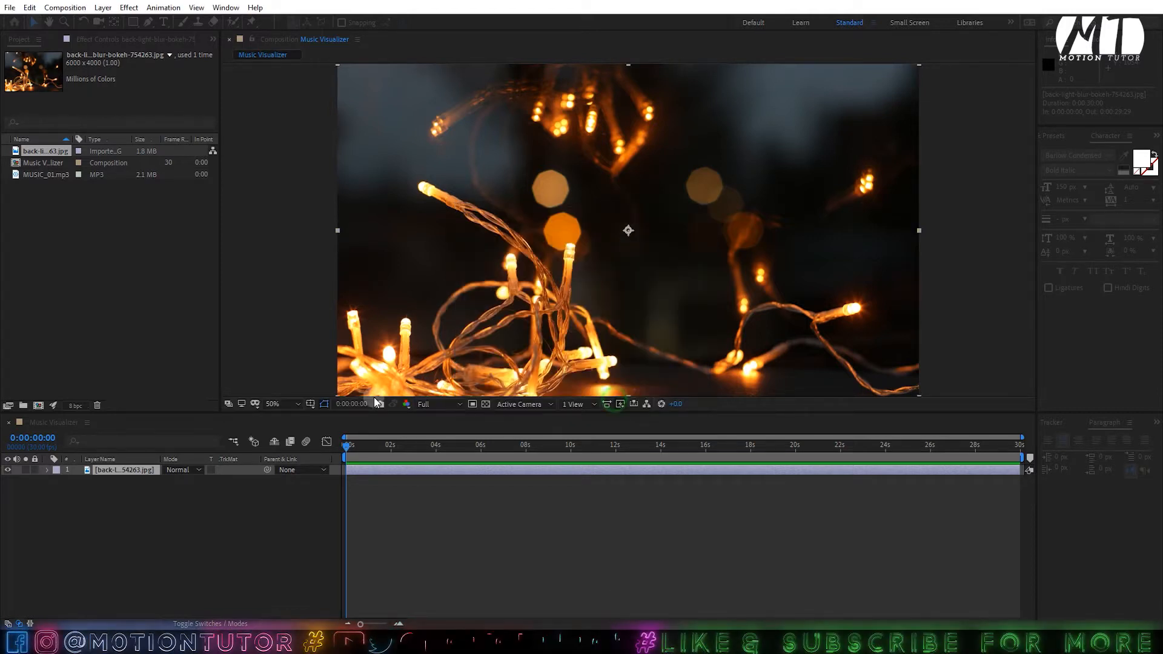
- Apply Fast Box Blur from Effects & Presets to the BG layer
left_click(1063, 136)
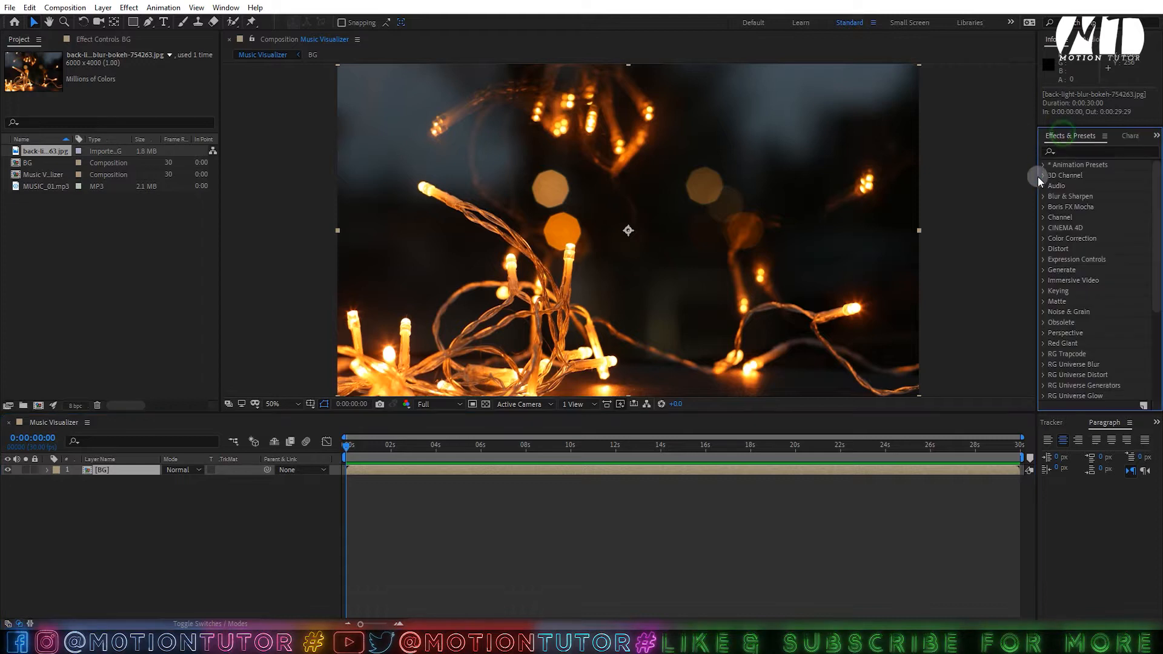
left_click(1064, 150)
type("fas")
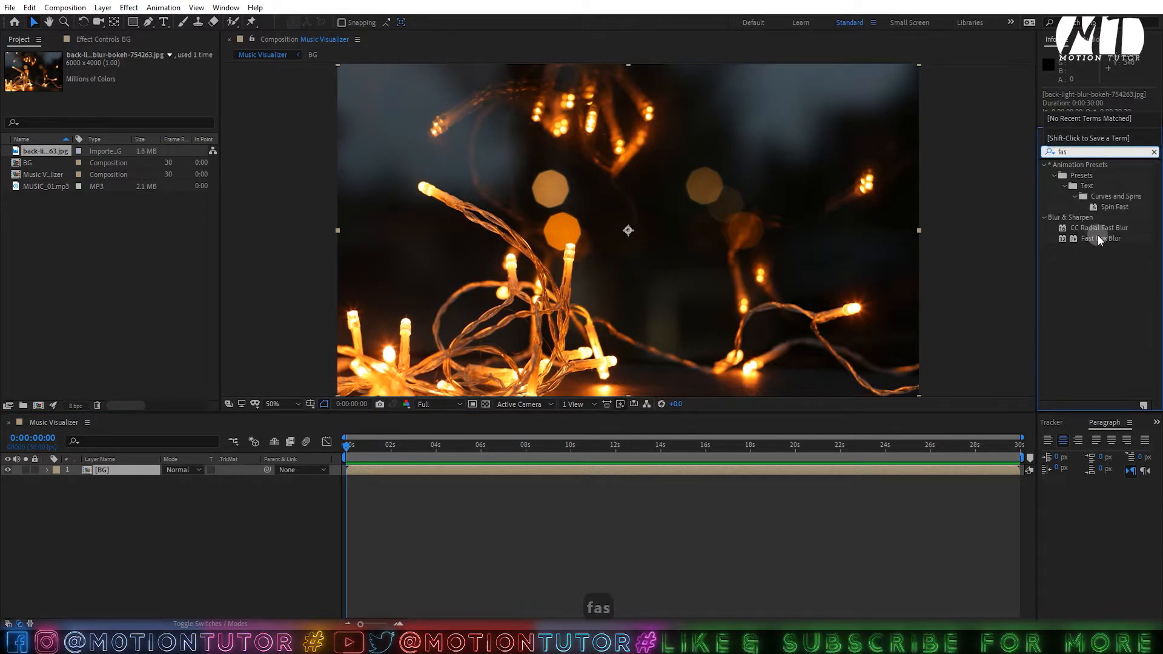
left_click_drag(1099, 239, 111, 470)
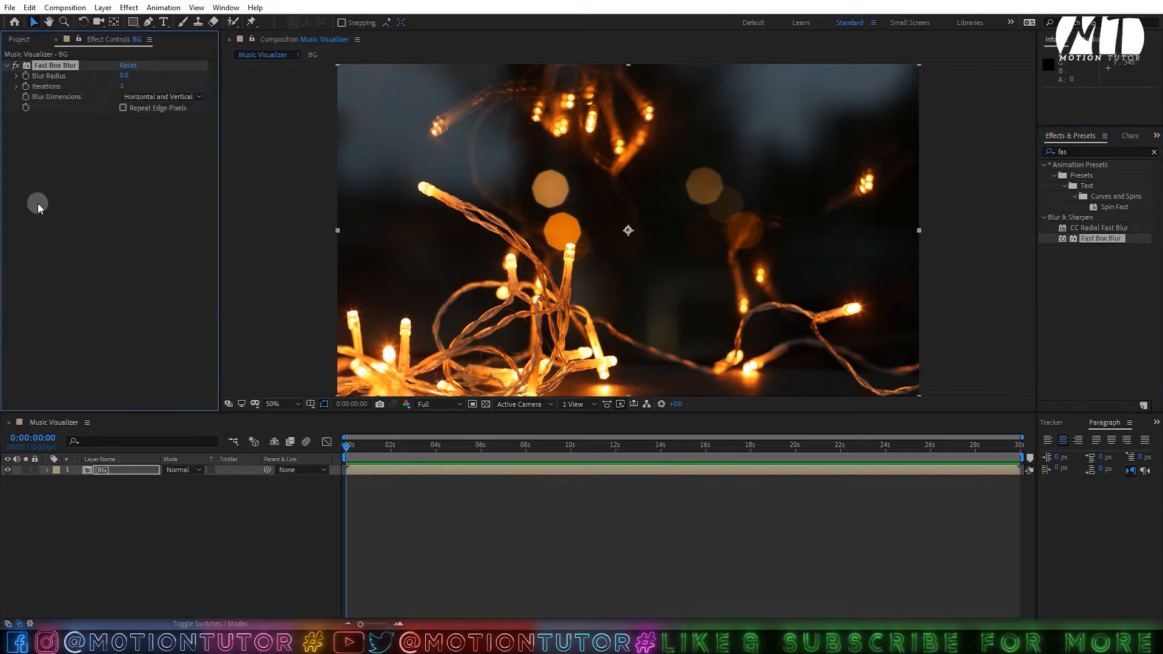
- Set the blur radius to 7, enable Repeat Edge Pixels, and save the project
left_click(134, 75)
type("10")
left_click(43, 173)
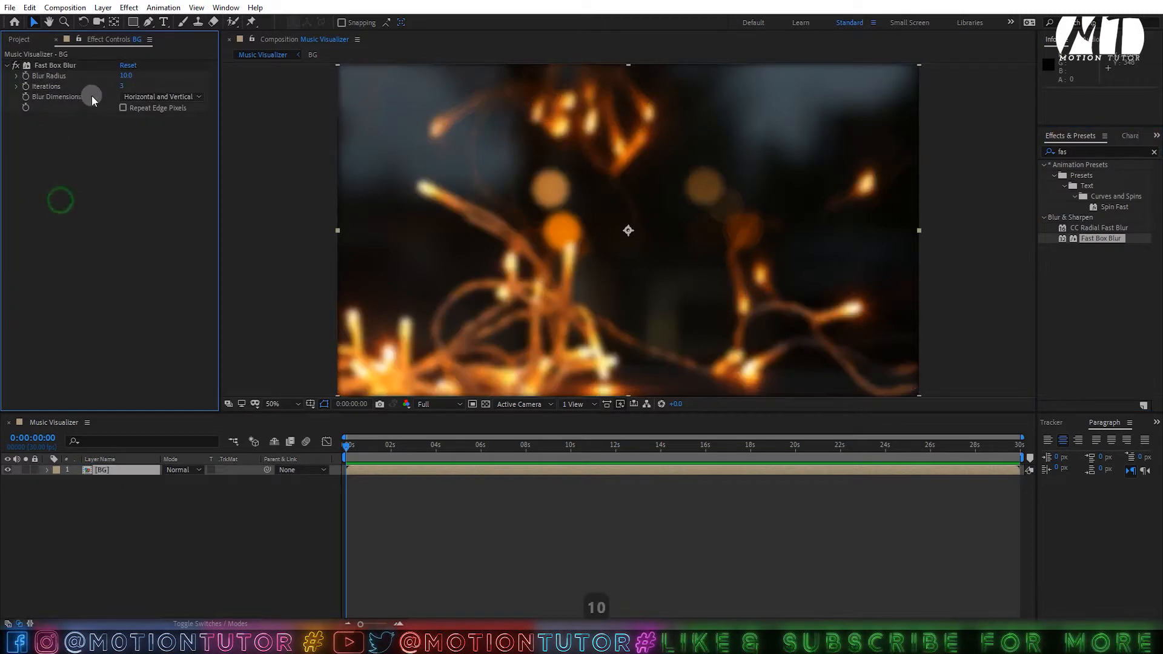
left_click(126, 76)
type("7")
left_click(130, 163)
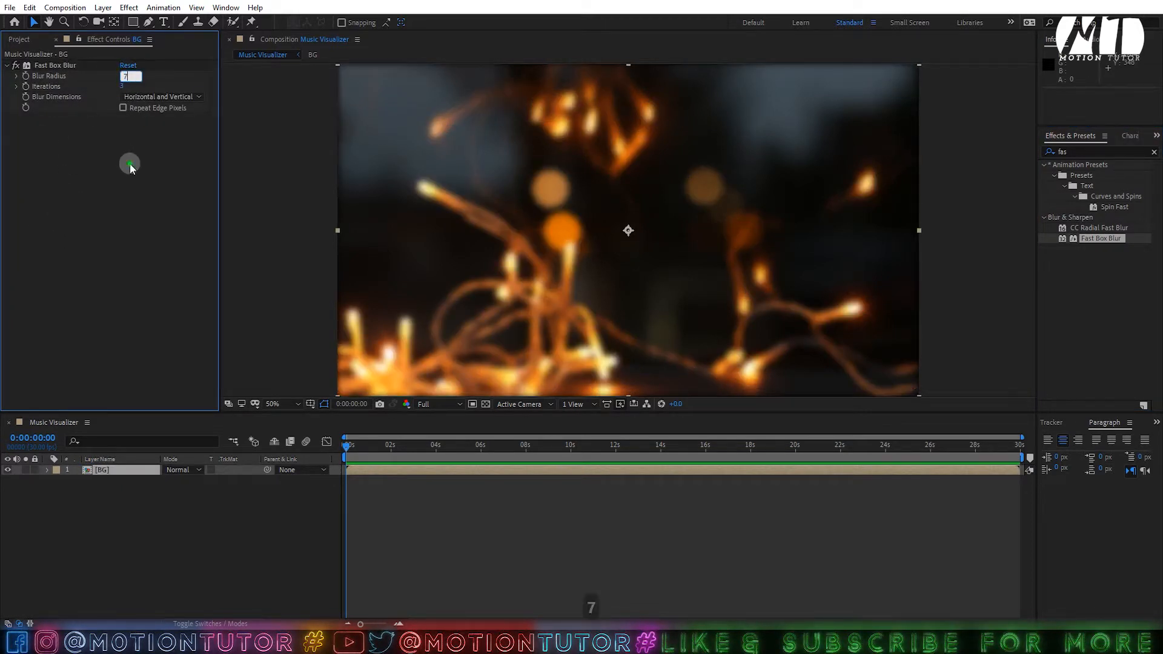
left_click(124, 108)
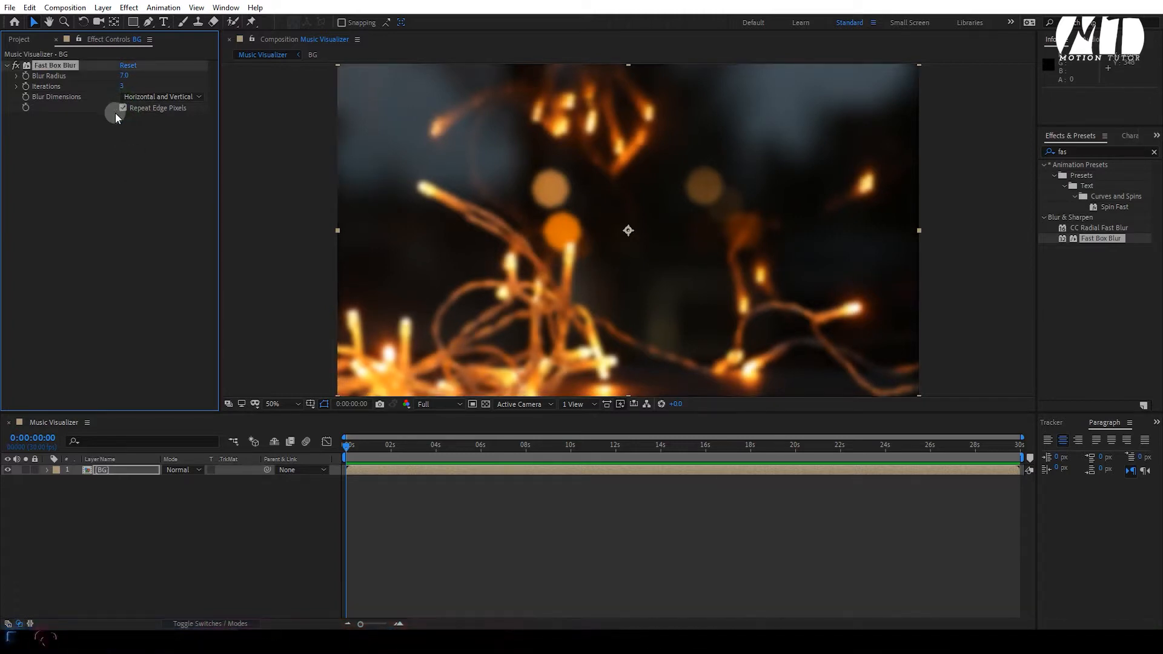
left_click(99, 141)
key("ctrl+s")
left_click(448, 492)
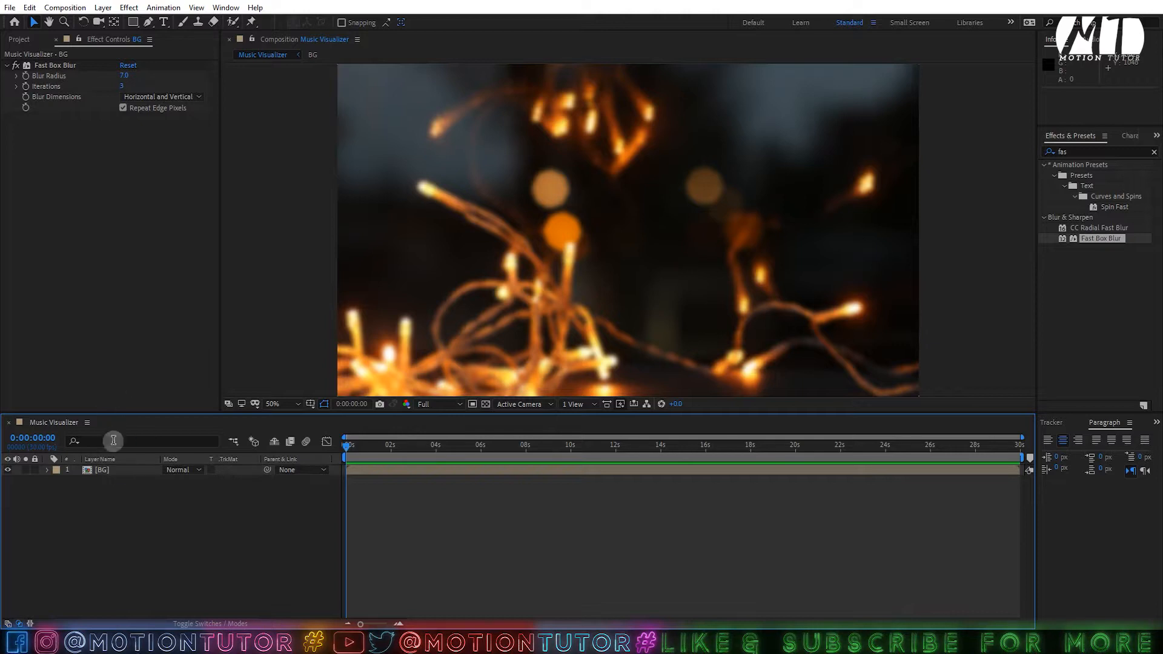
- Add MUSIC_01.mp3 to the composition and reveal its audio waveform
left_click(18, 37)
left_click_drag(45, 185, 329, 479)
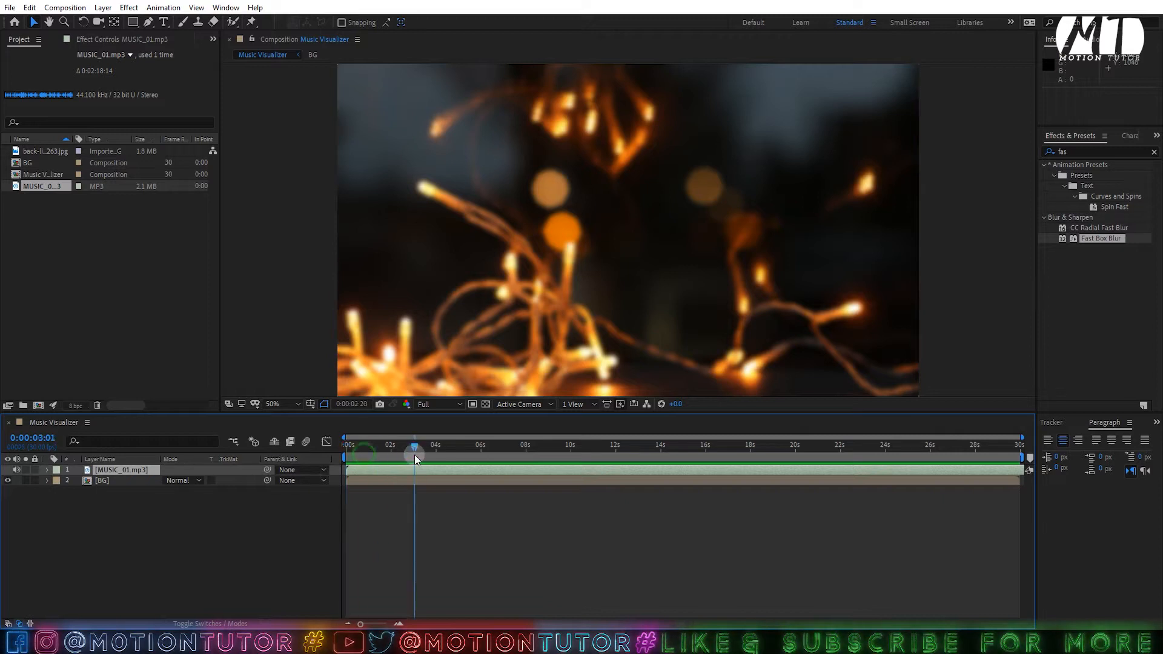
left_click(452, 483)
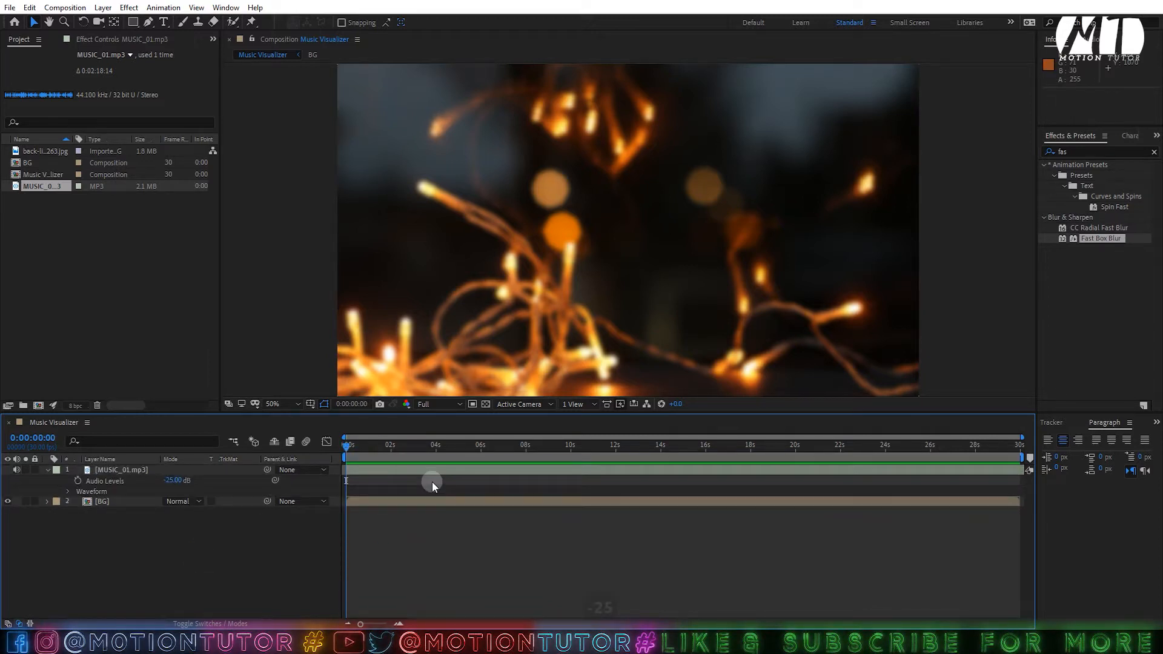
key("l")
key("l")
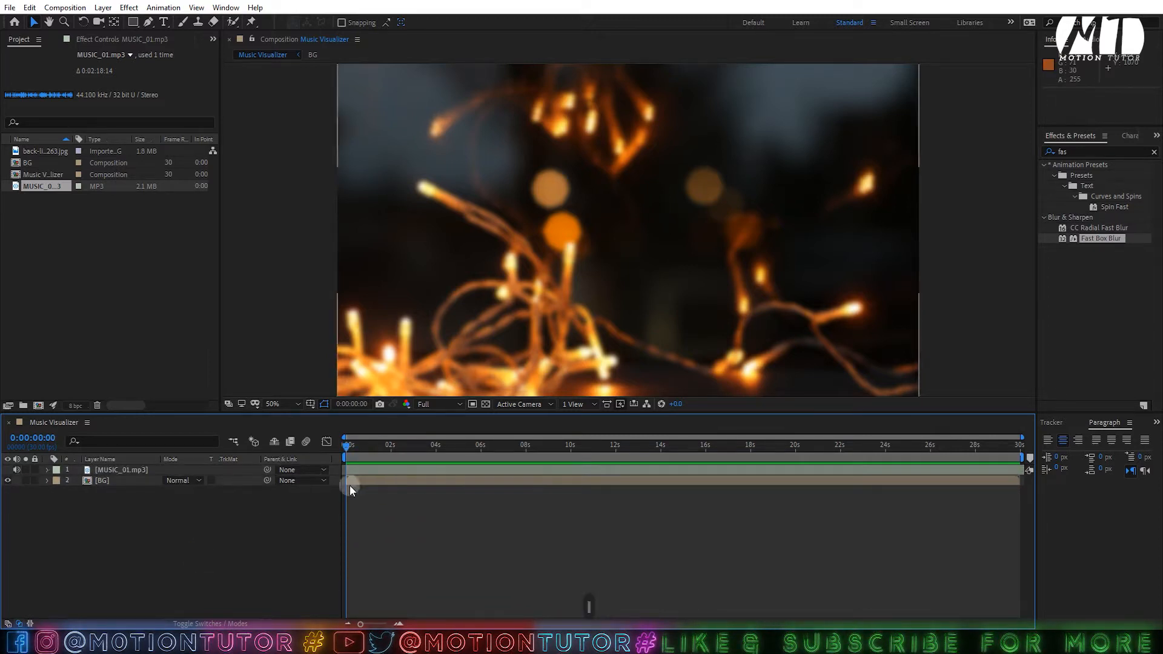
- Preview the composition with audio, save, and start a new solid layer with Ctrl+Y
key("space")
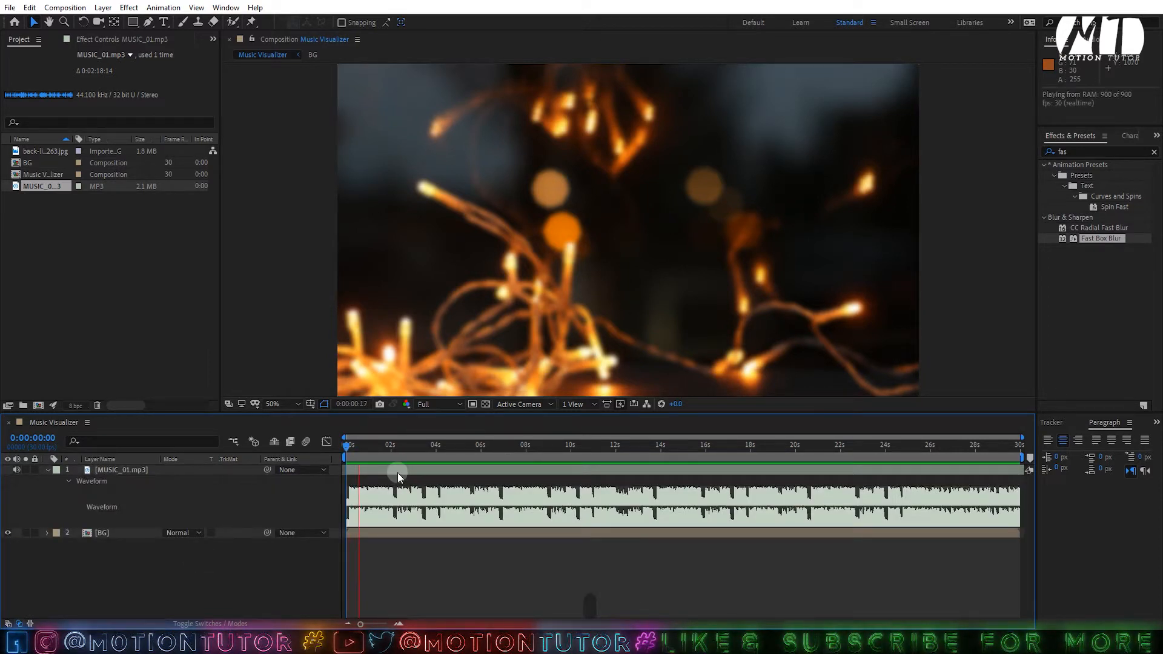
key("ctrl+s")
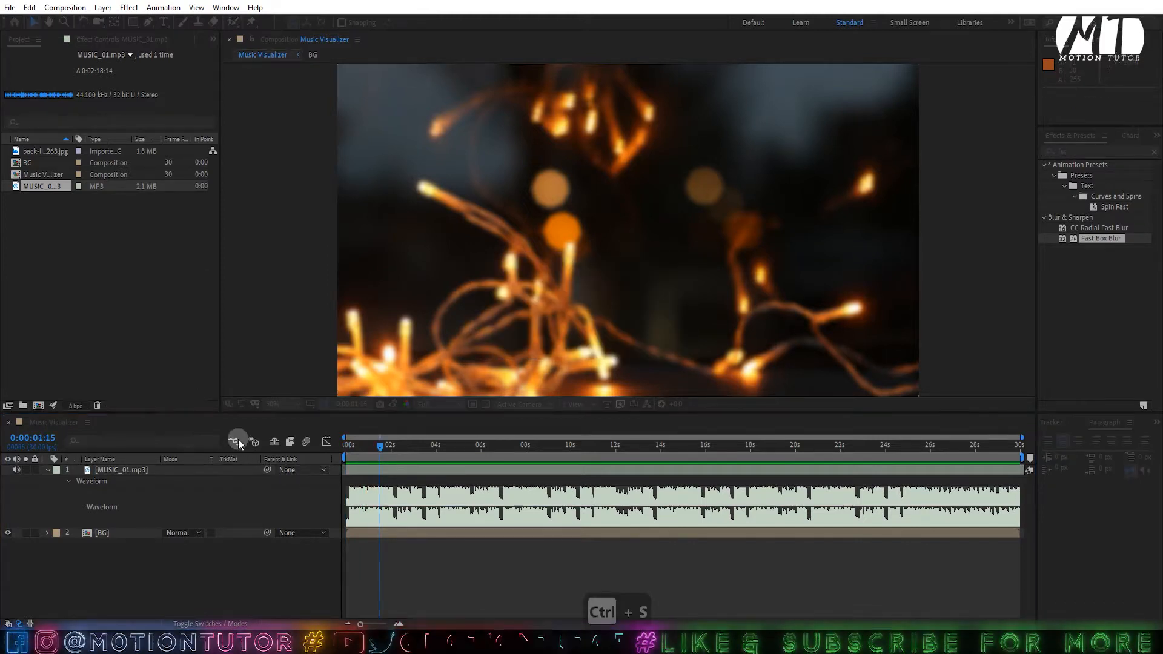
key("ctrl+y")
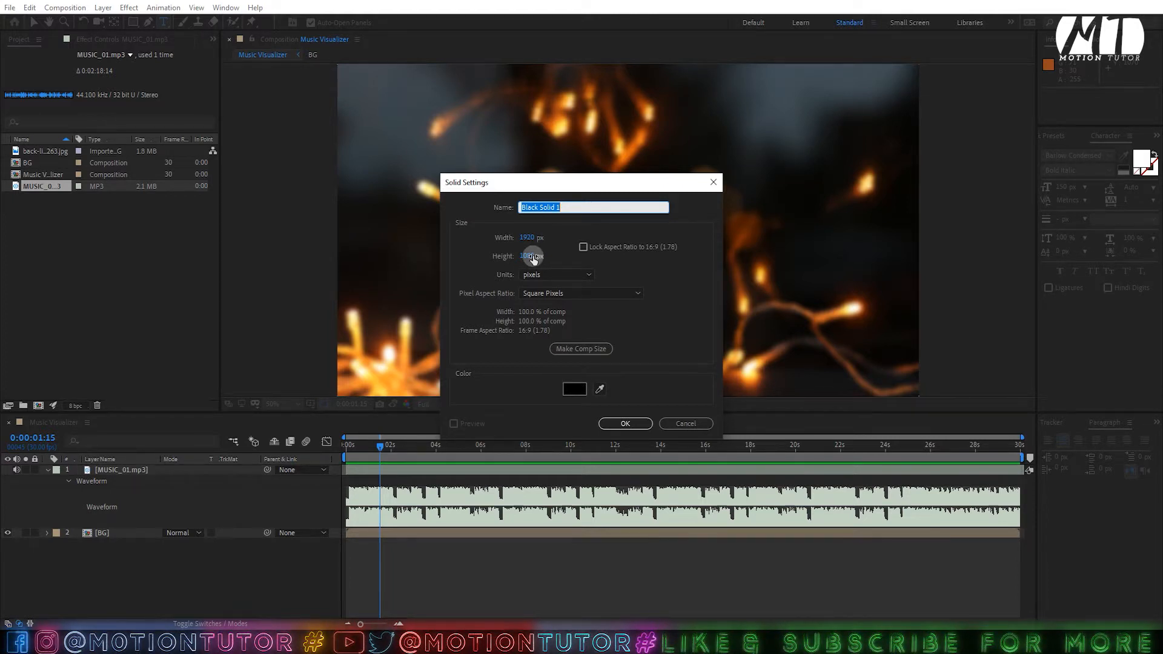
- Create a black solid named 'A S' and apply the Audio Spectrum effect to it
type("A S")
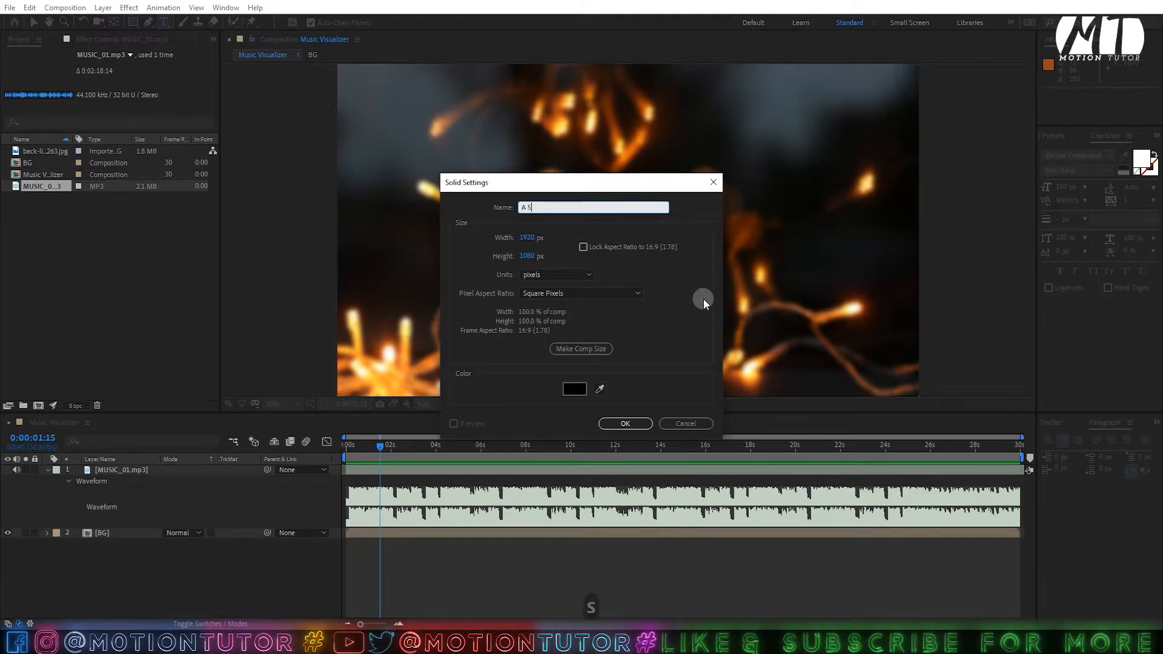
left_click(643, 416)
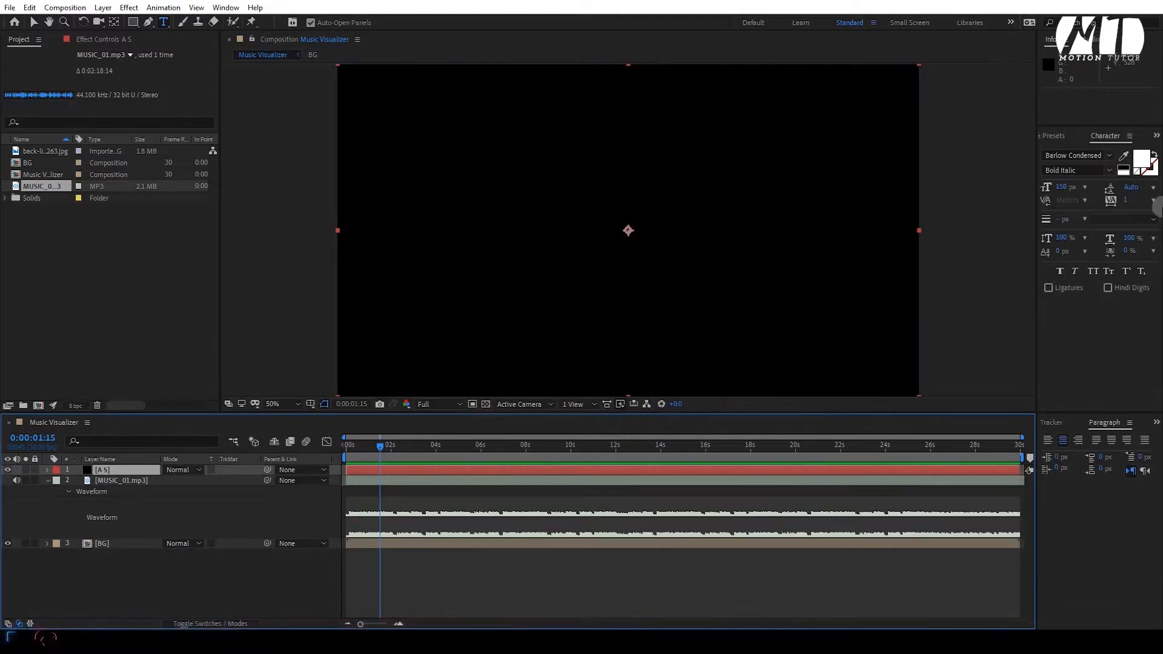
left_click(1048, 136)
type("a")
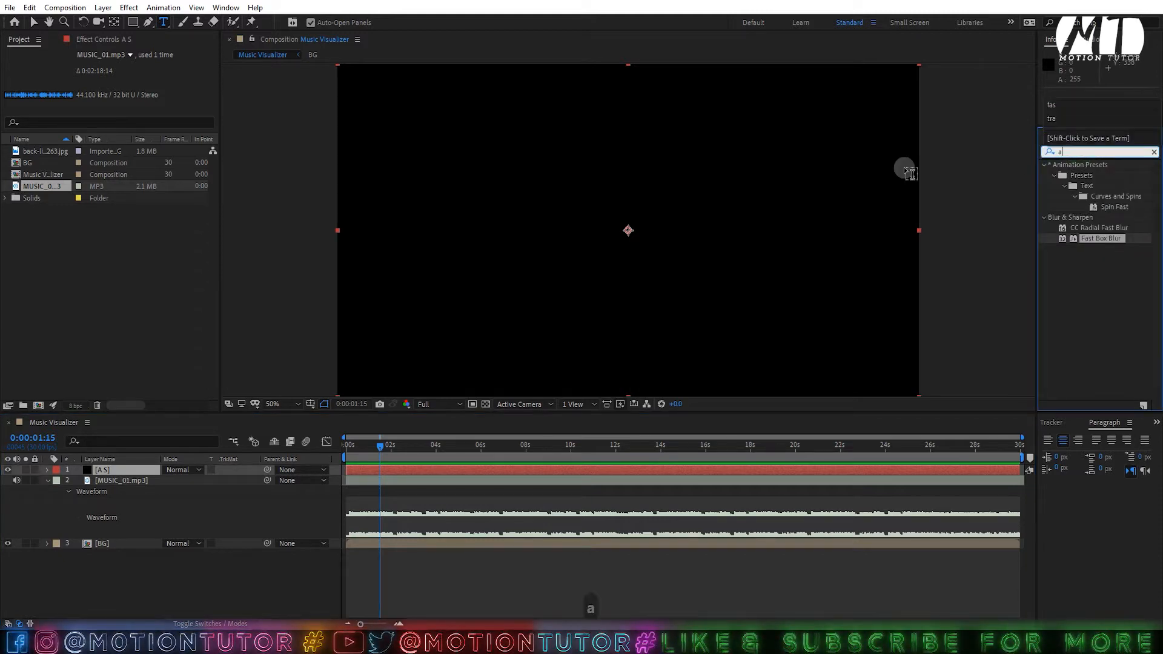
type("ud")
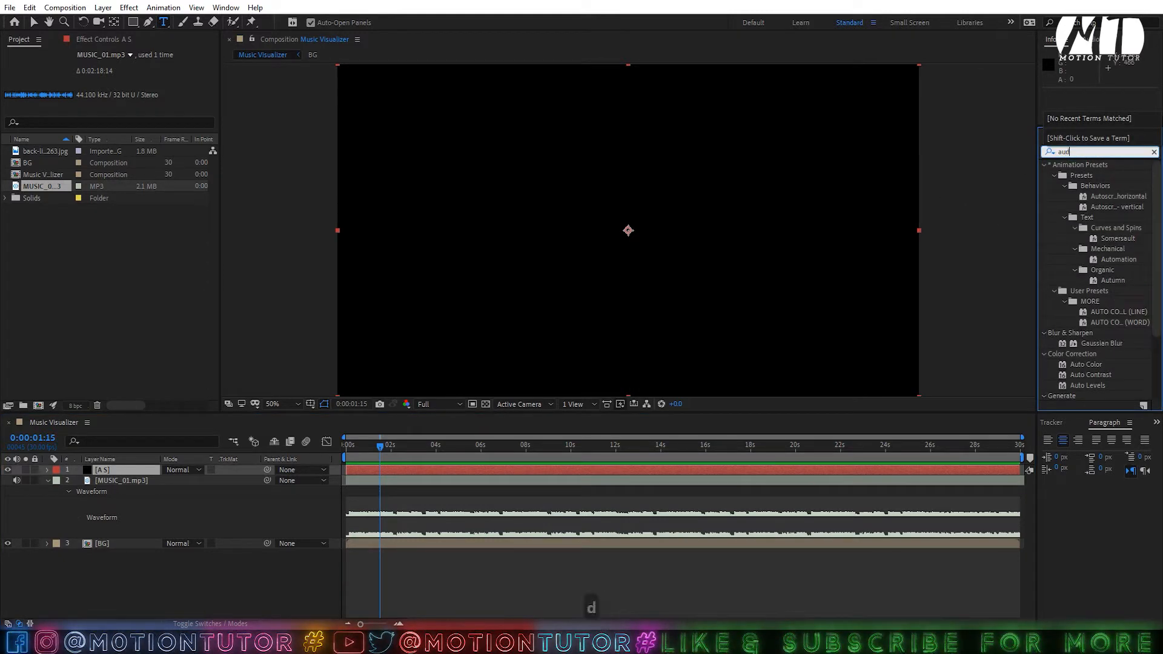
left_click_drag(1093, 175, 154, 471)
key("v")
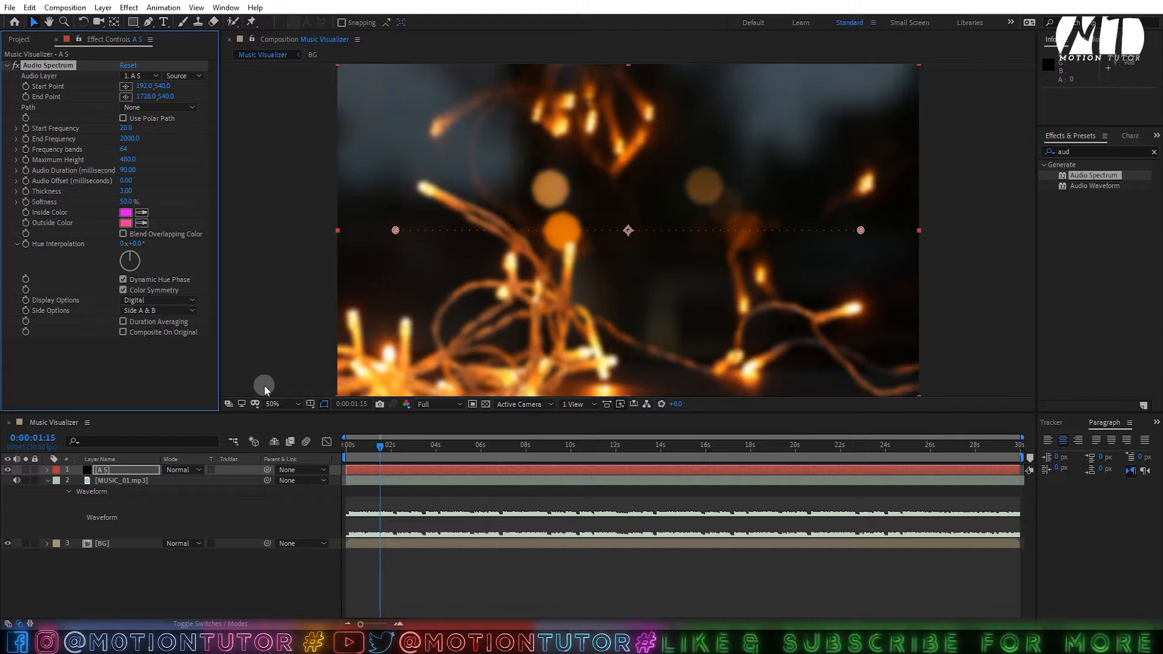
- Turn on title/action safe guides and draw a rectangular mask over the centre of A S
left_click(310, 404)
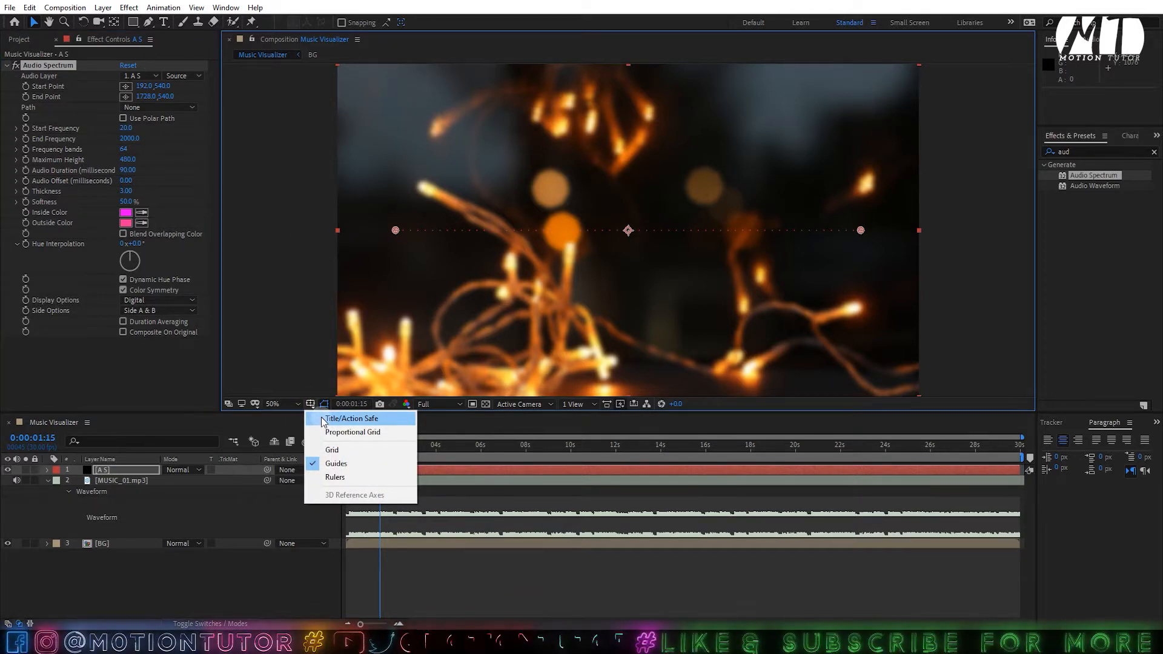
left_click(322, 419)
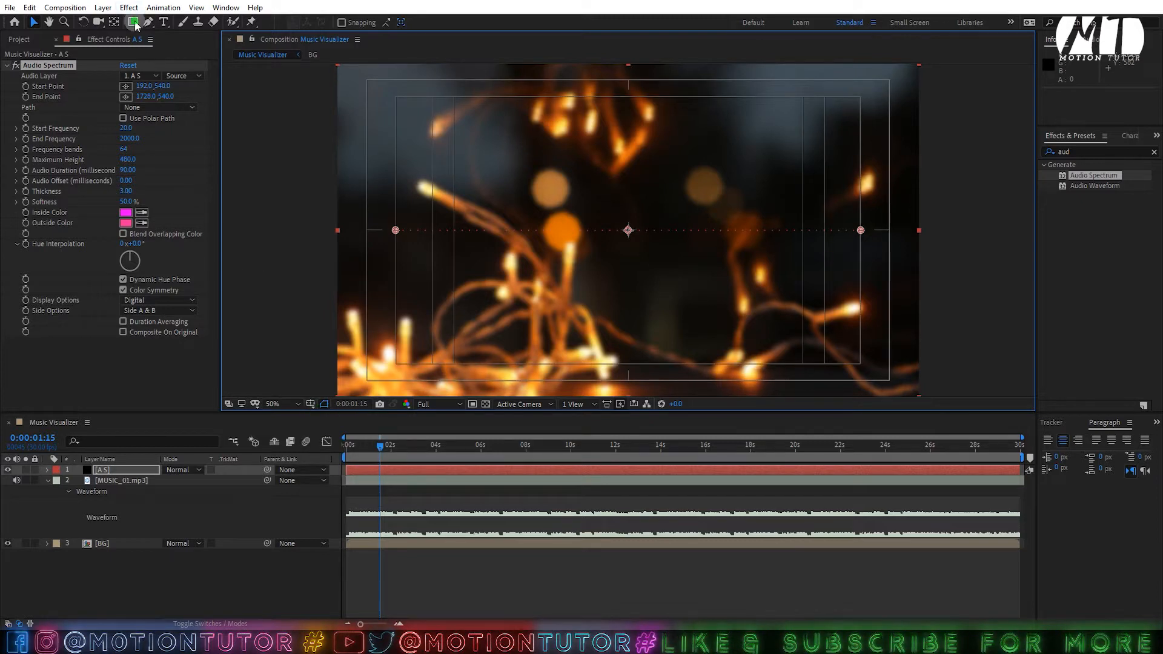
left_click(134, 23)
left_click(133, 24)
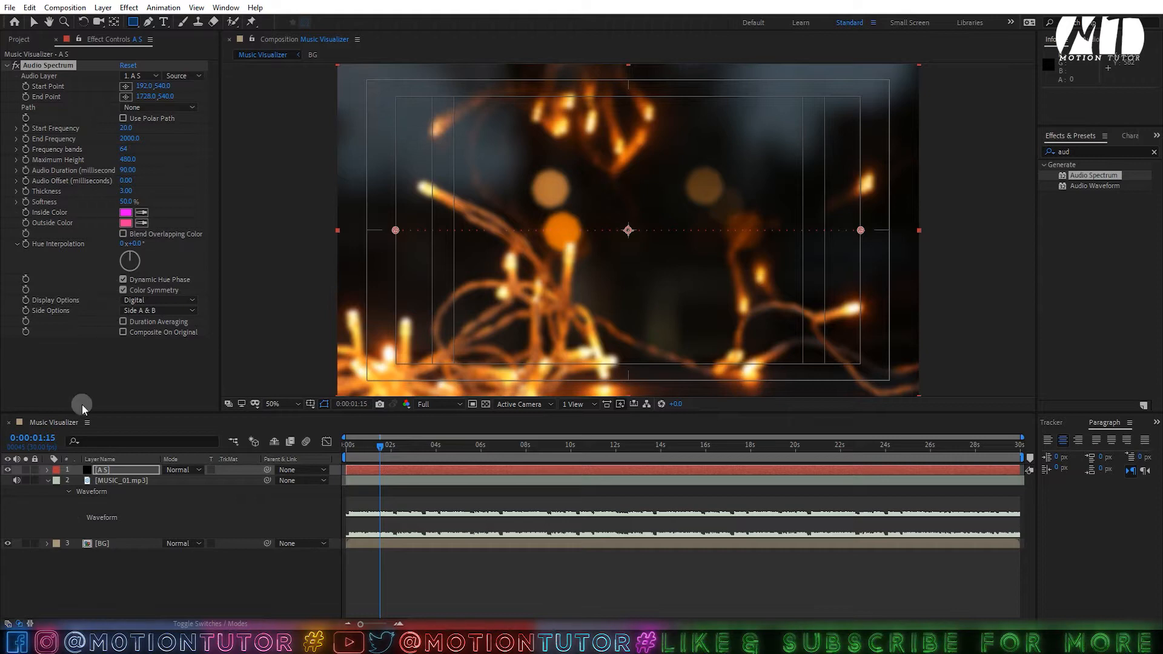
left_click(97, 469)
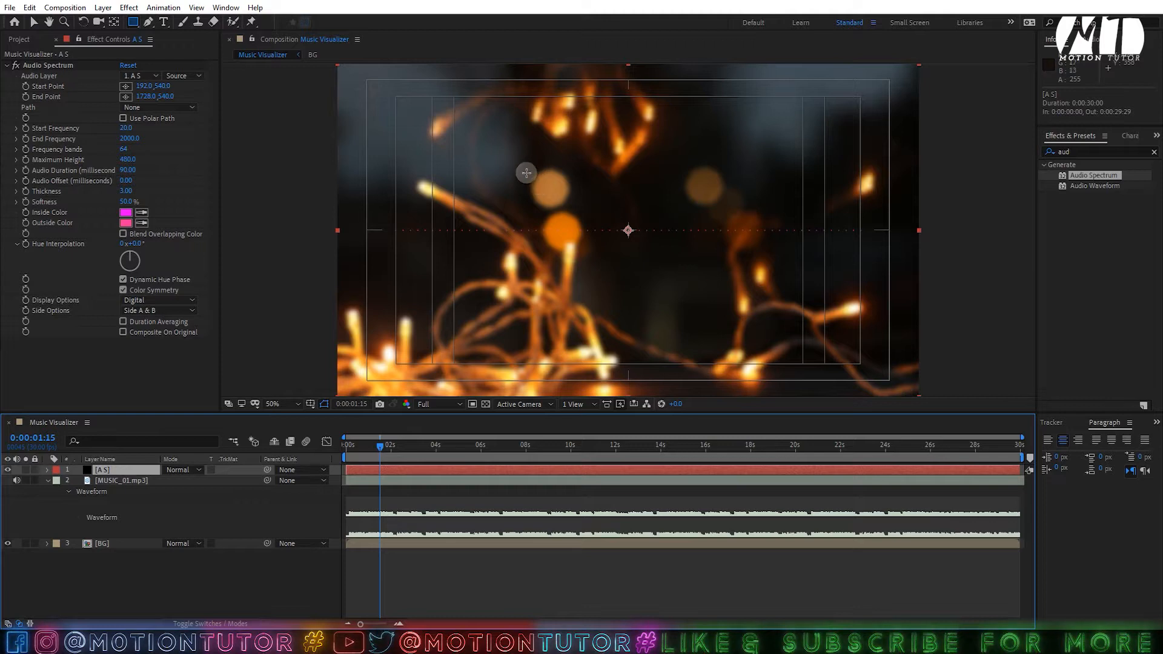
left_click_drag(526, 173, 697, 347)
mouse_move(691, 288)
left_mouse_down()
mouse_move(719, 315)
mouse_move(701, 282)
left_mouse_up()
- Set Mask 1's mode to None and free-transform it smaller, just above centre
key("v")
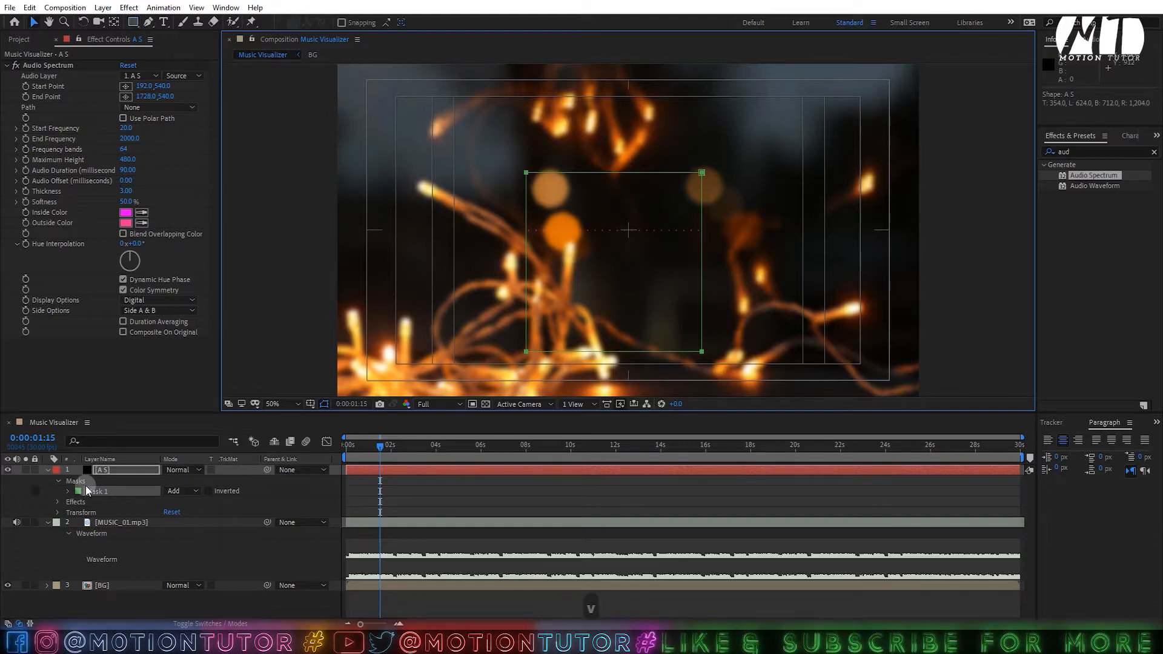
left_click(100, 458)
left_click(181, 490)
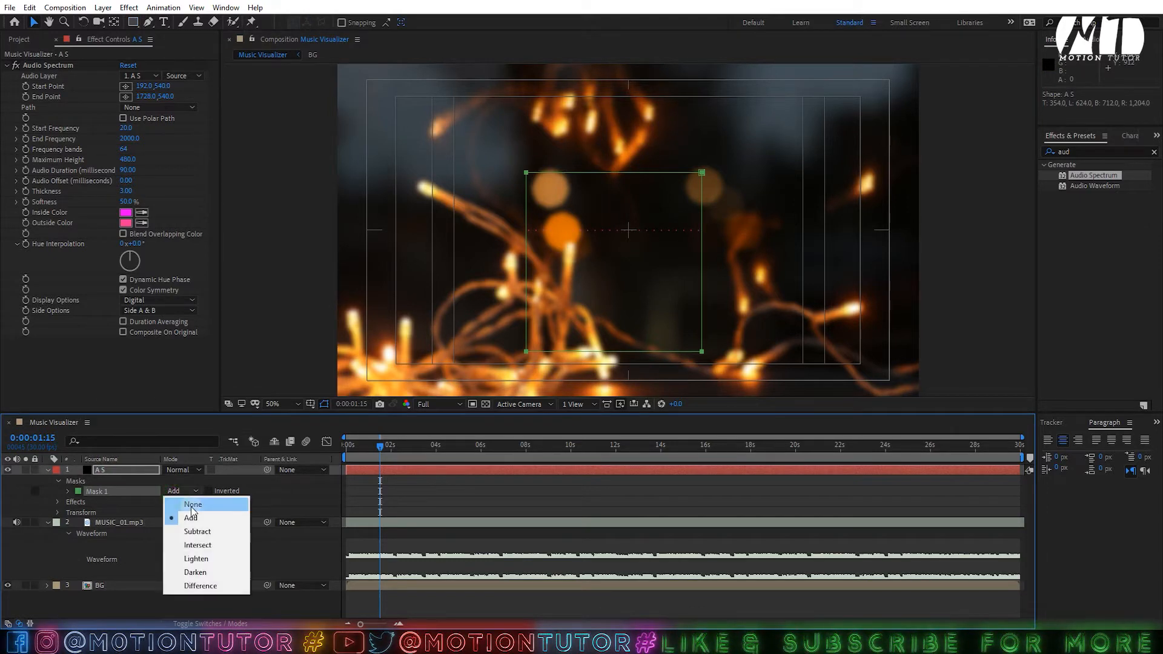
left_click(192, 505)
double_click(525, 173)
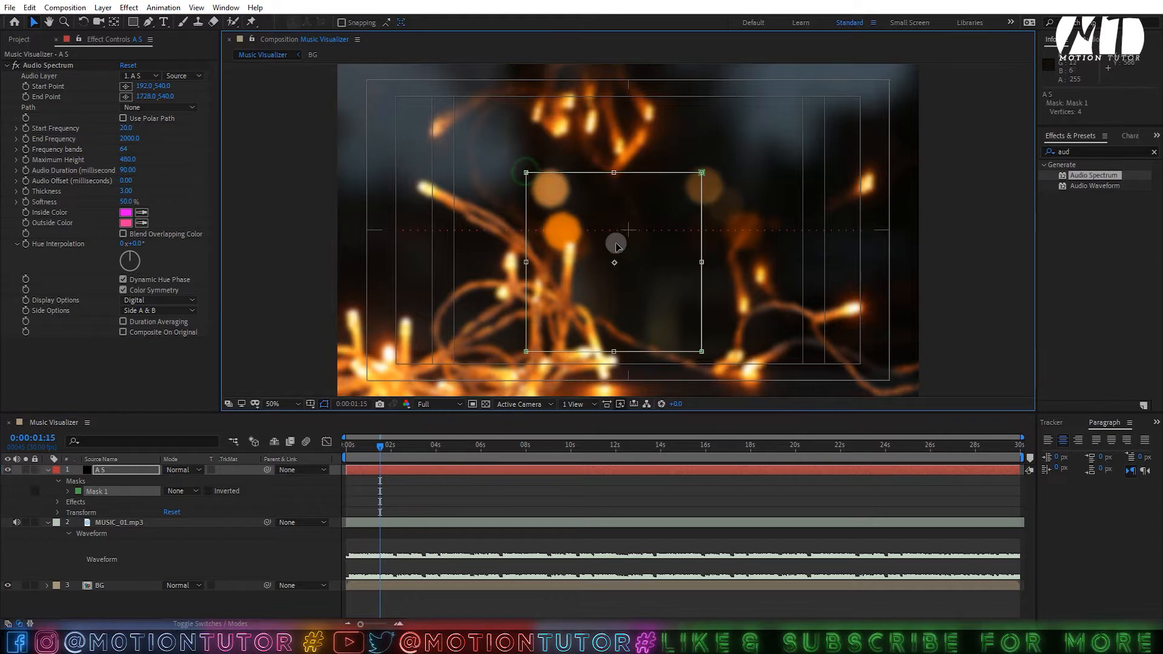
left_click_drag(641, 265, 653, 235)
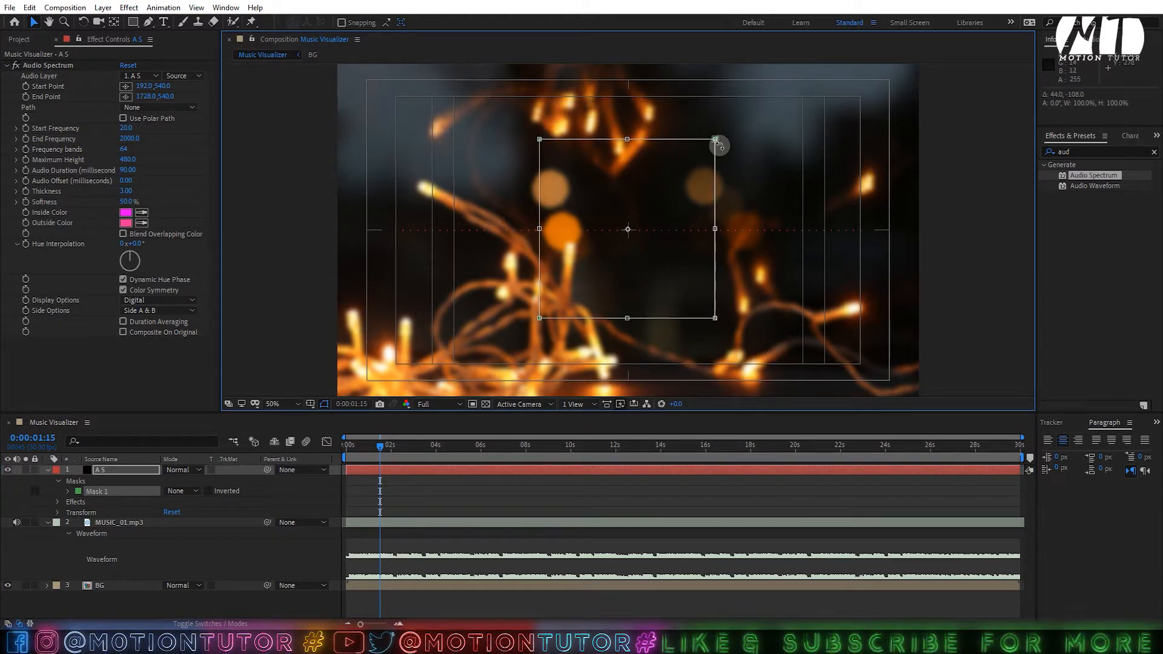
left_click_drag(716, 137, 699, 159)
left_click_drag(658, 239, 669, 233)
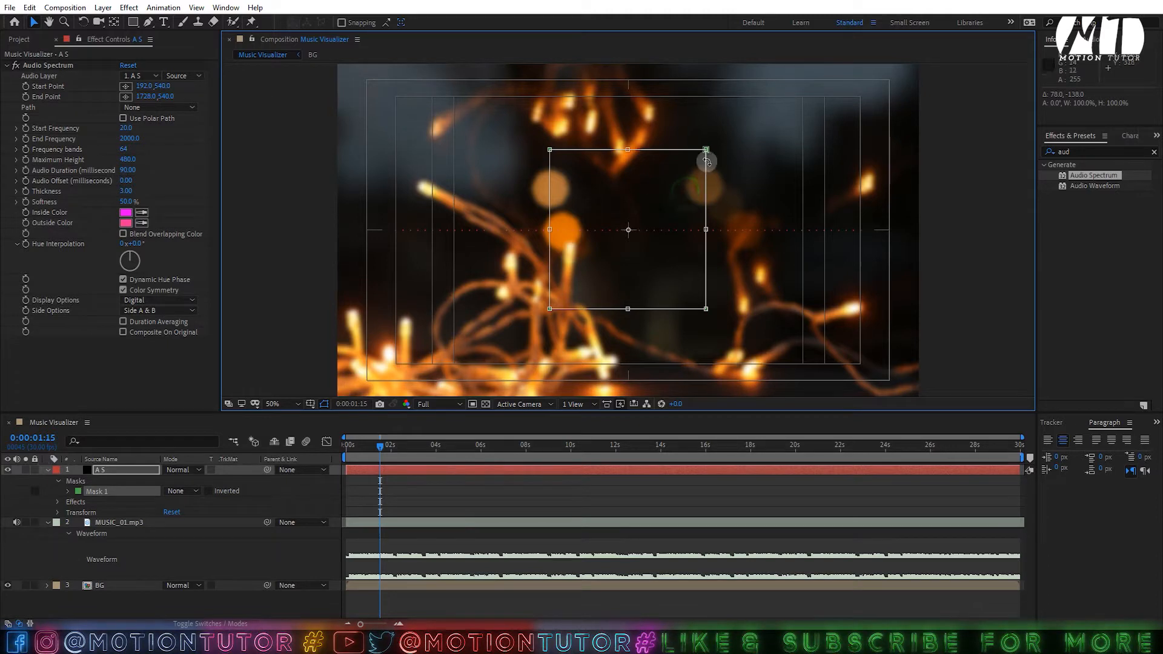
key("Return")
left_click(662, 208)
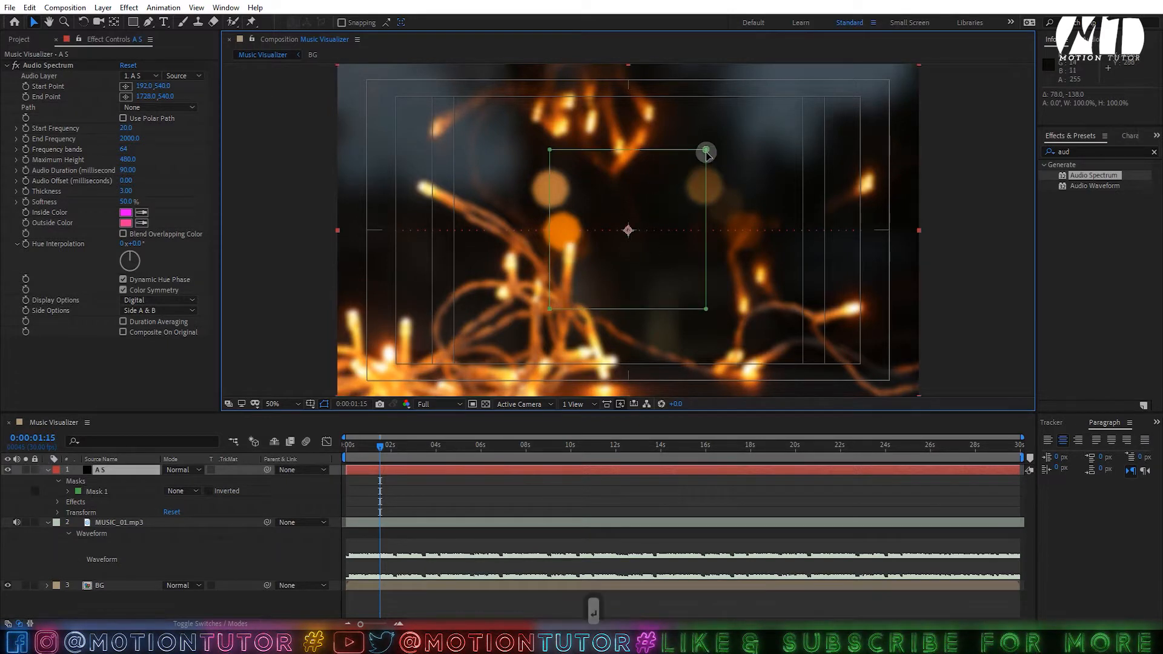
- Make Mask 1 an open path and shift its right edge left onto the centre line
left_click(706, 150)
left_click(707, 306)
right_click(706, 306)
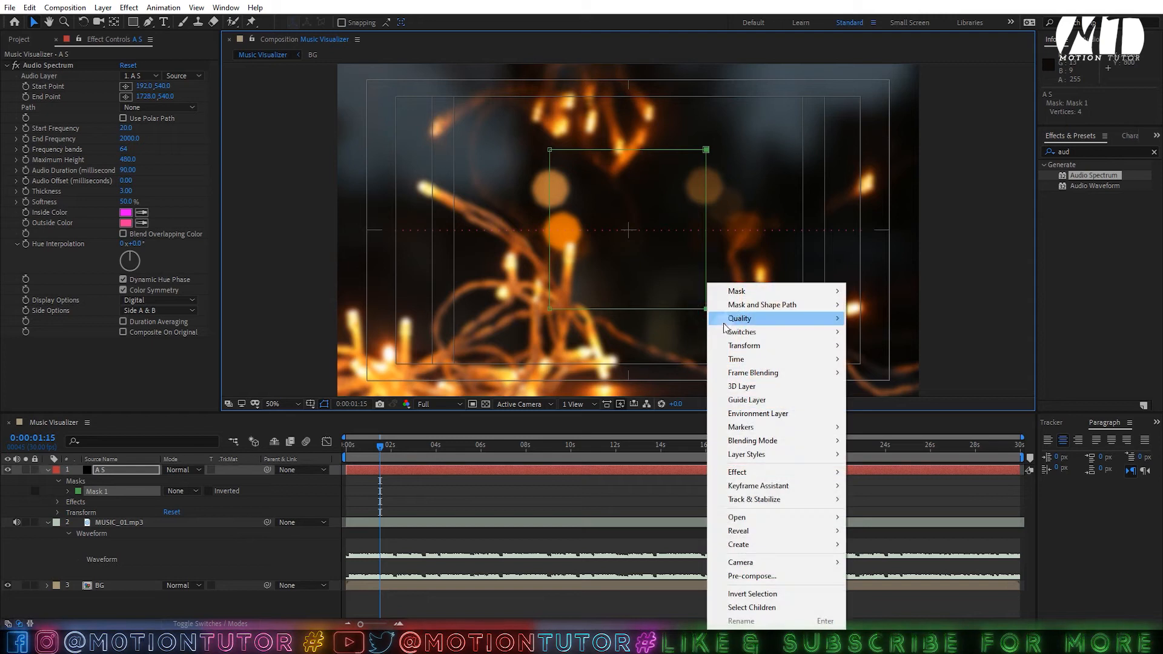
mouse_move(736, 309)
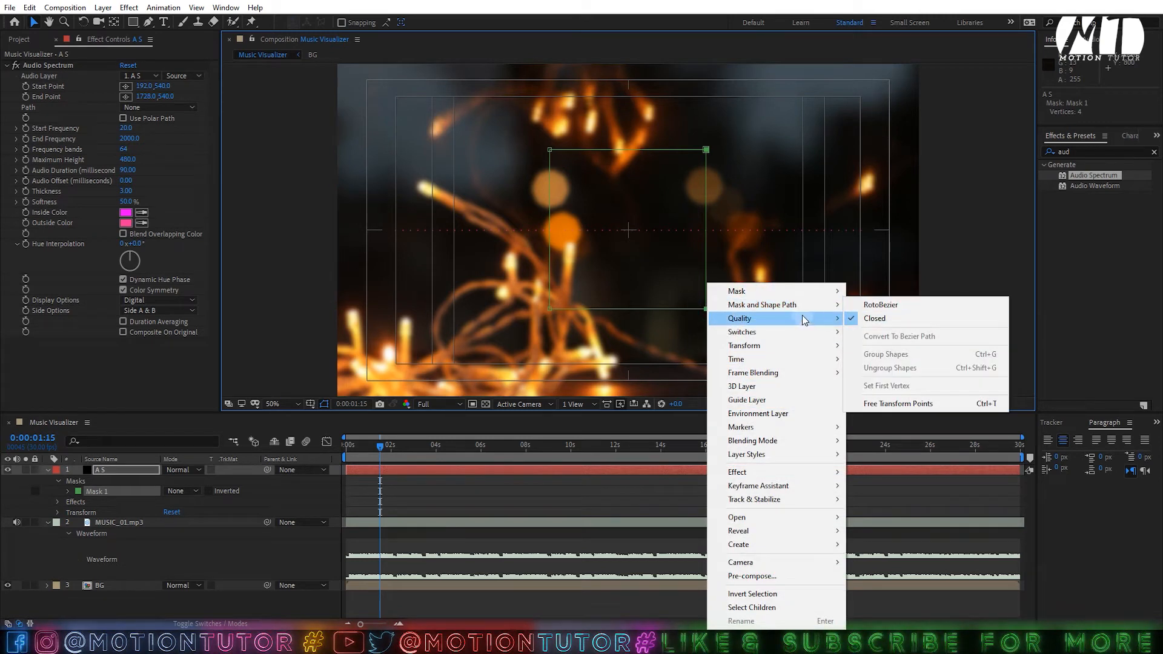
mouse_move(828, 308)
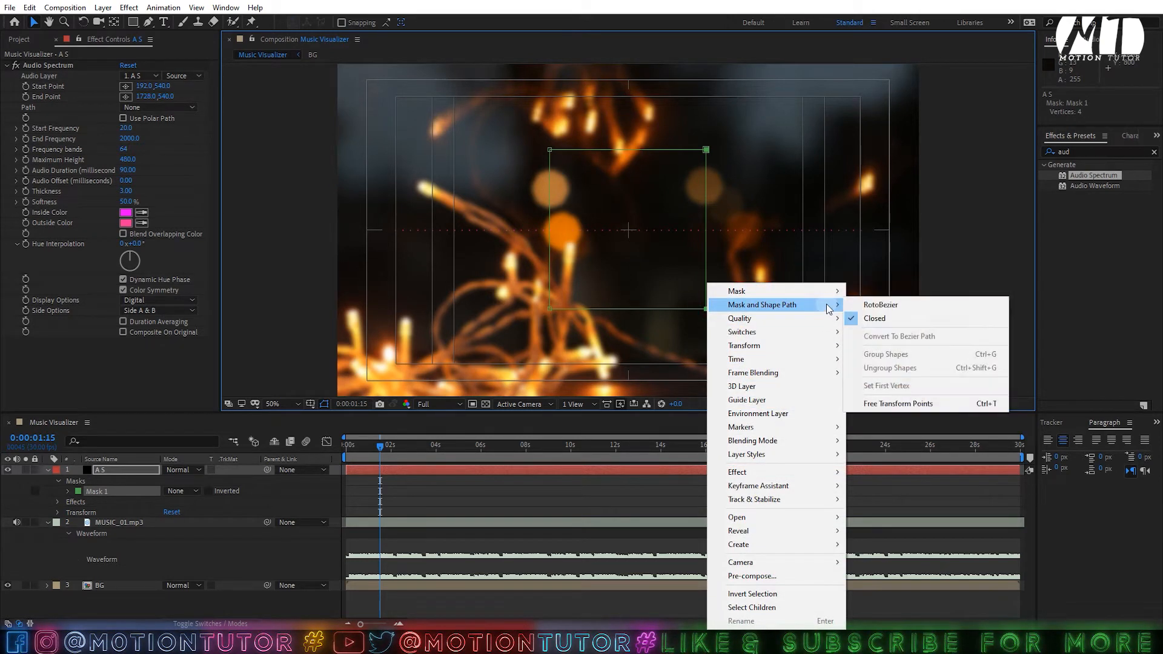
left_click(872, 318)
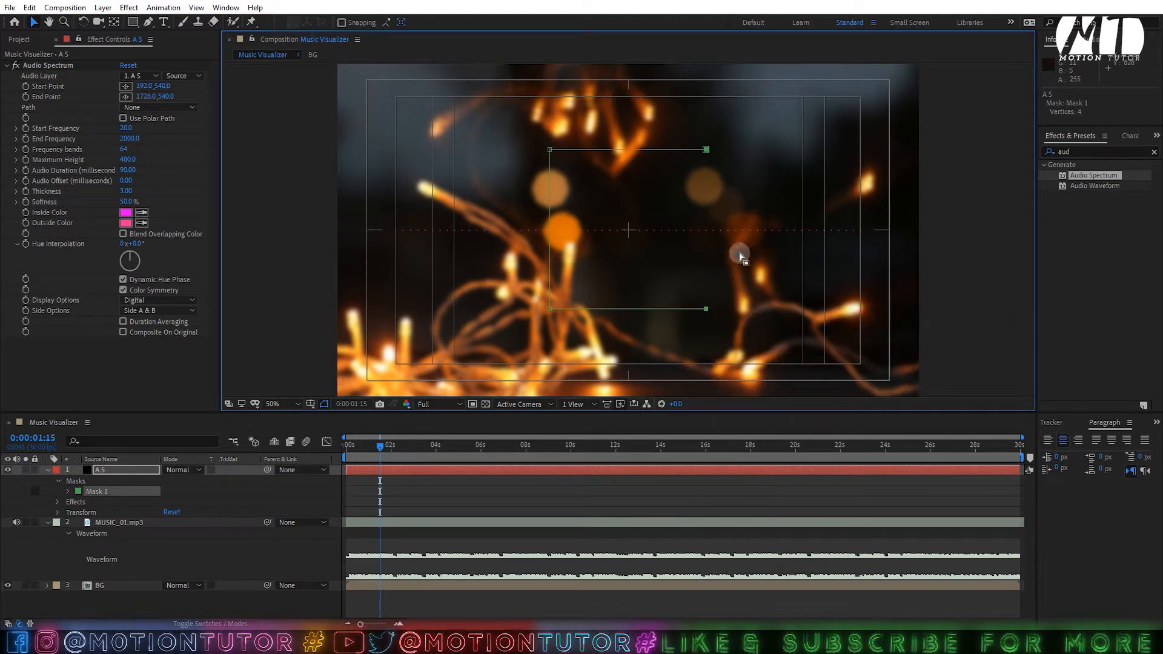
left_click(707, 149)
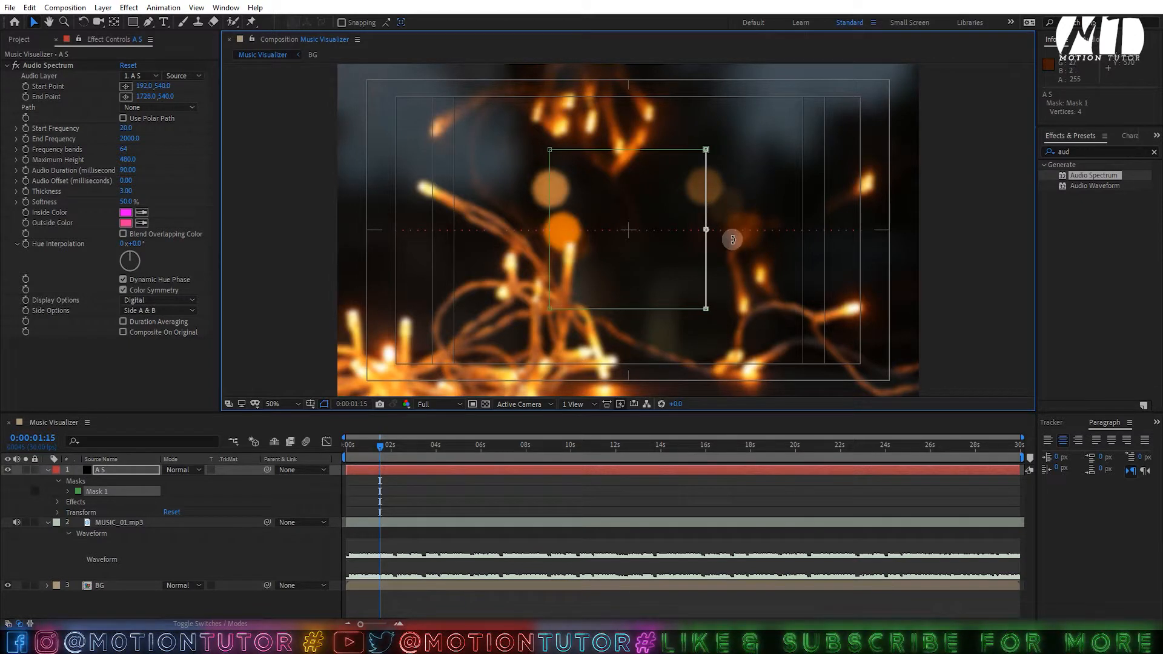
key("shift+Left")
key("shift+Left")
key("shift+Left")
key("shift+Left")
key("shift+Left")
key("shift+Left")
key("shift+Left")
key("shift+Left")
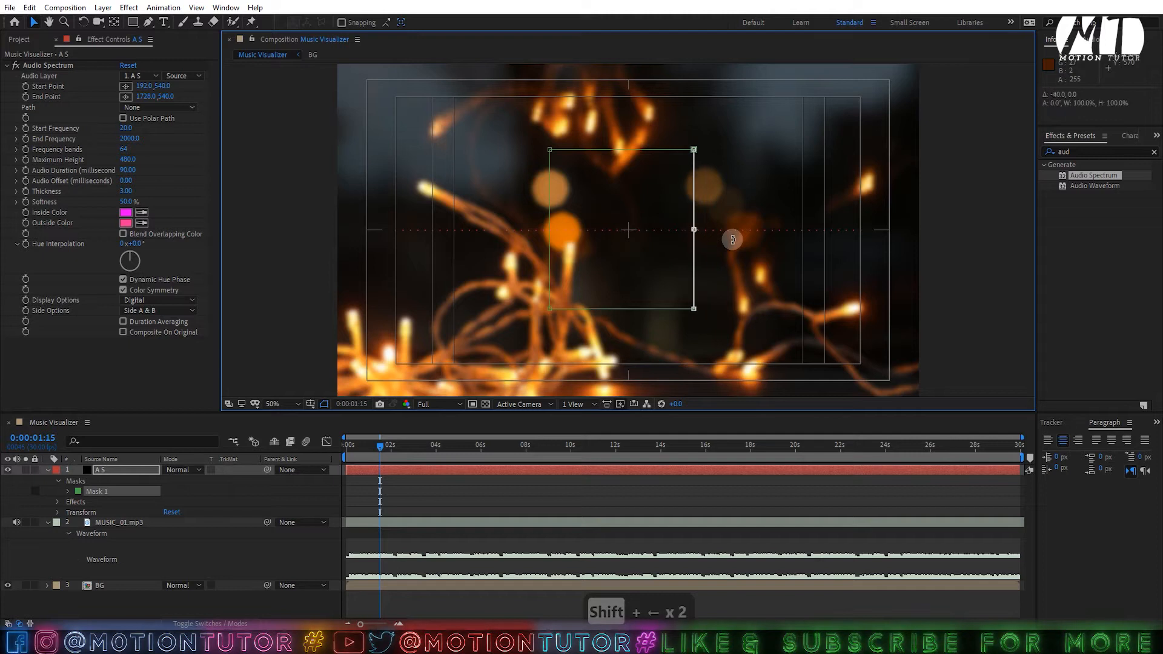
key("shift+Left")
key("shift+Left")
key("shift+Left")
key("shift+Left")
key("shift+Left")
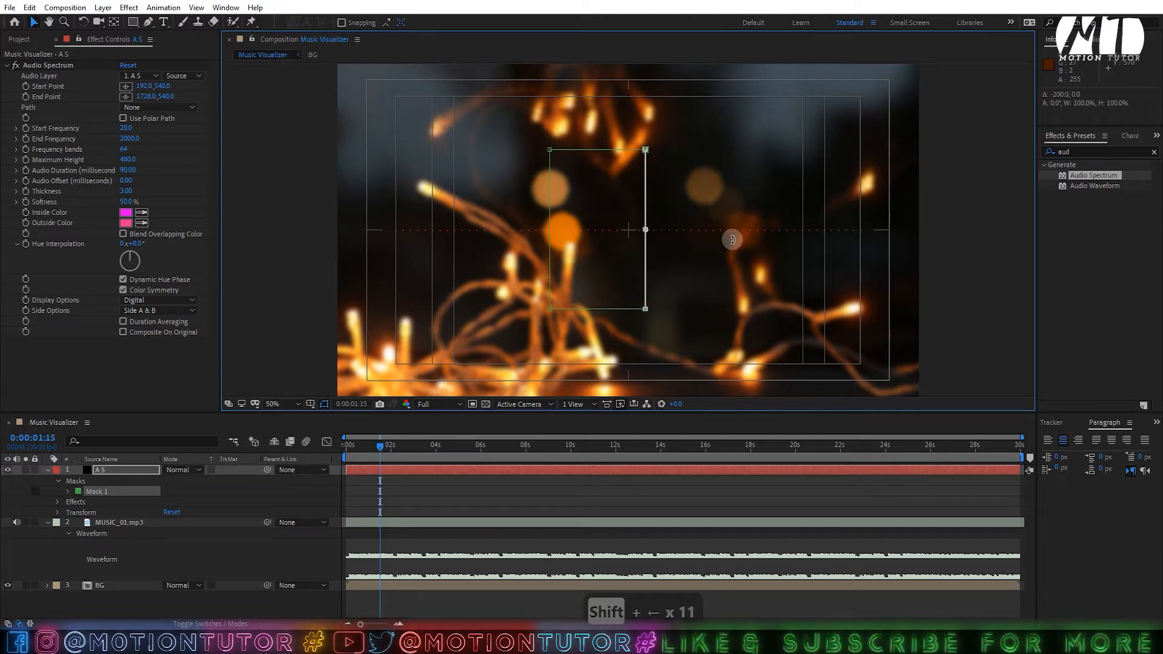
left_click(628, 474)
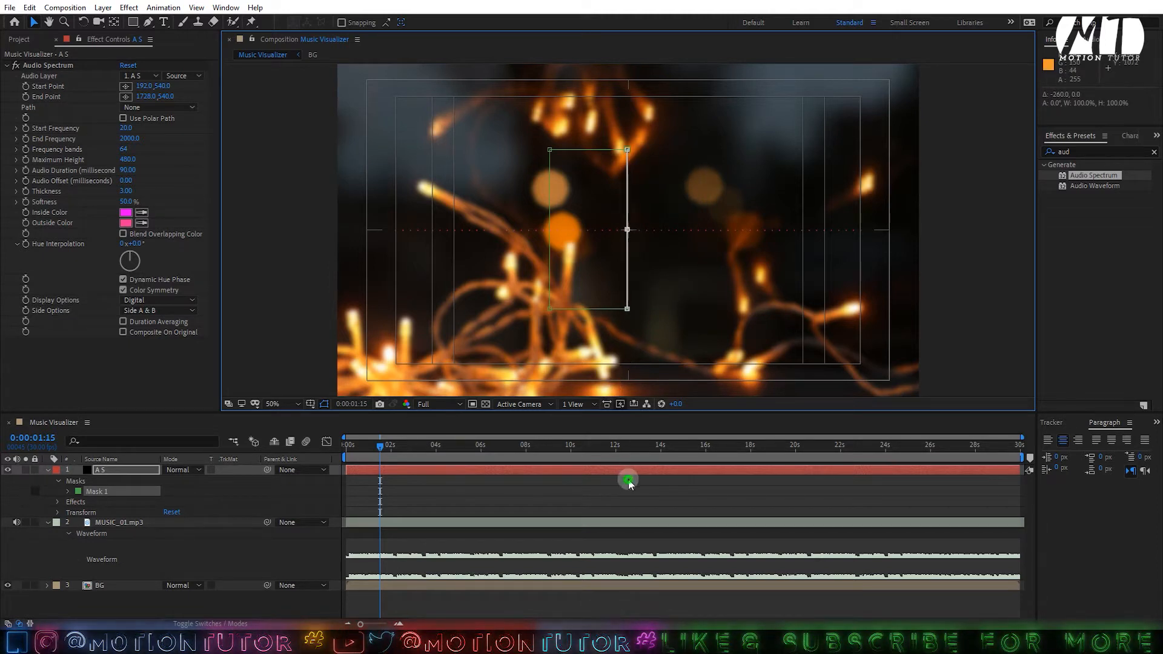
left_click(593, 478)
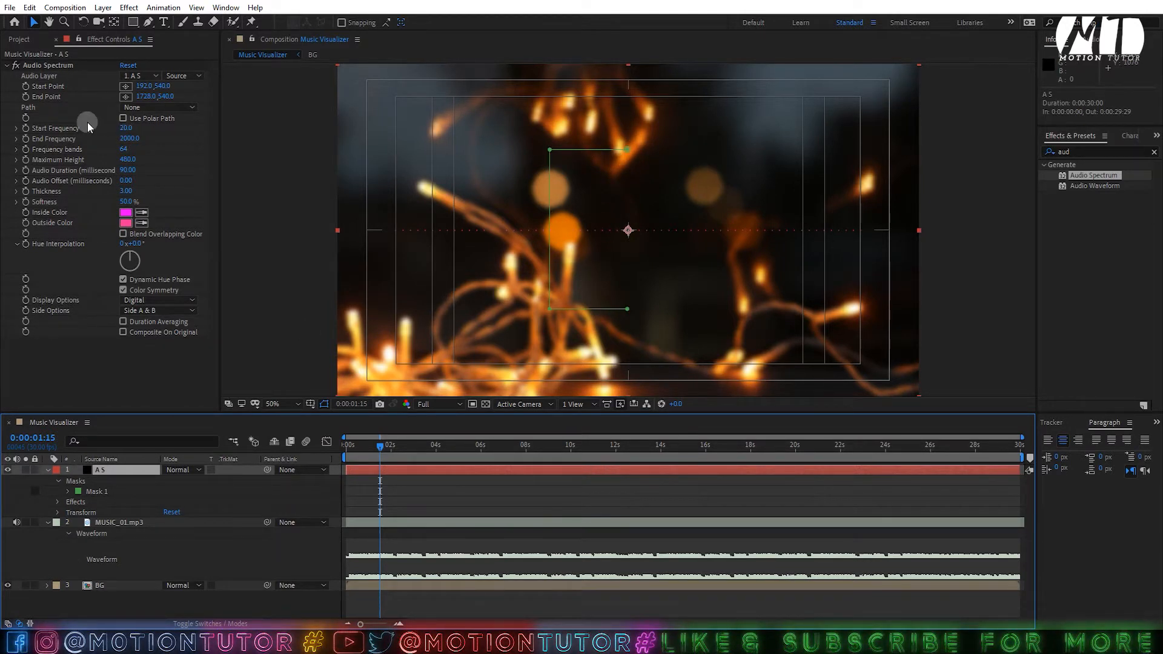
- Set the Audio Spectrum path to Mask 1
left_click(132, 107)
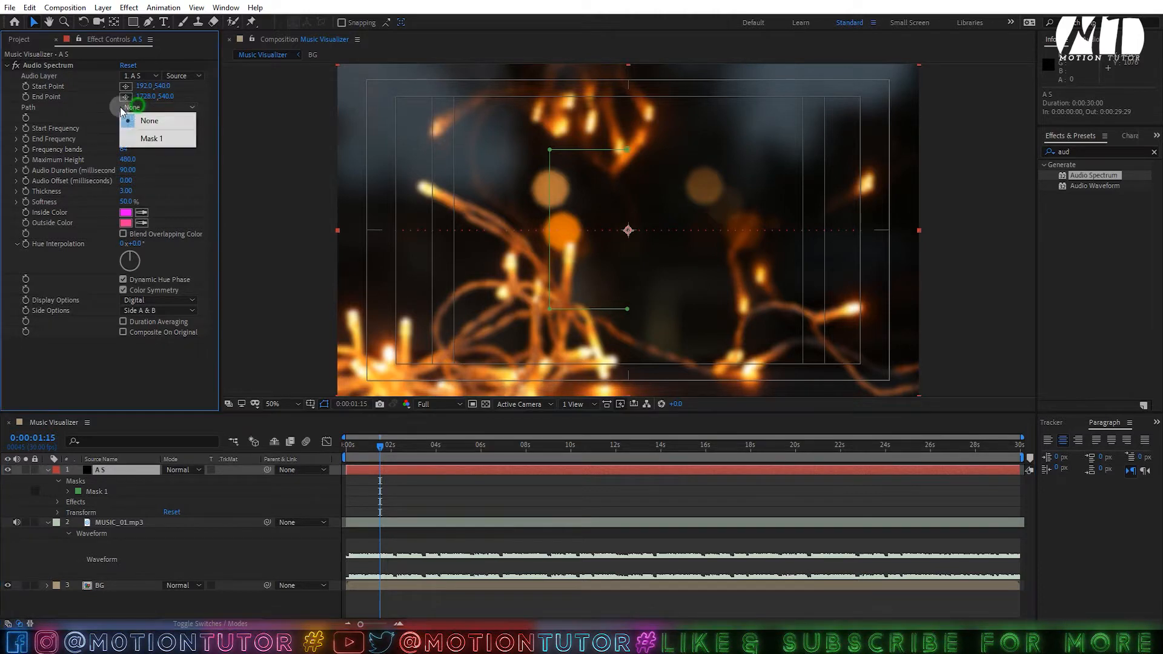
left_click(42, 61)
left_click(46, 64)
left_click(104, 108)
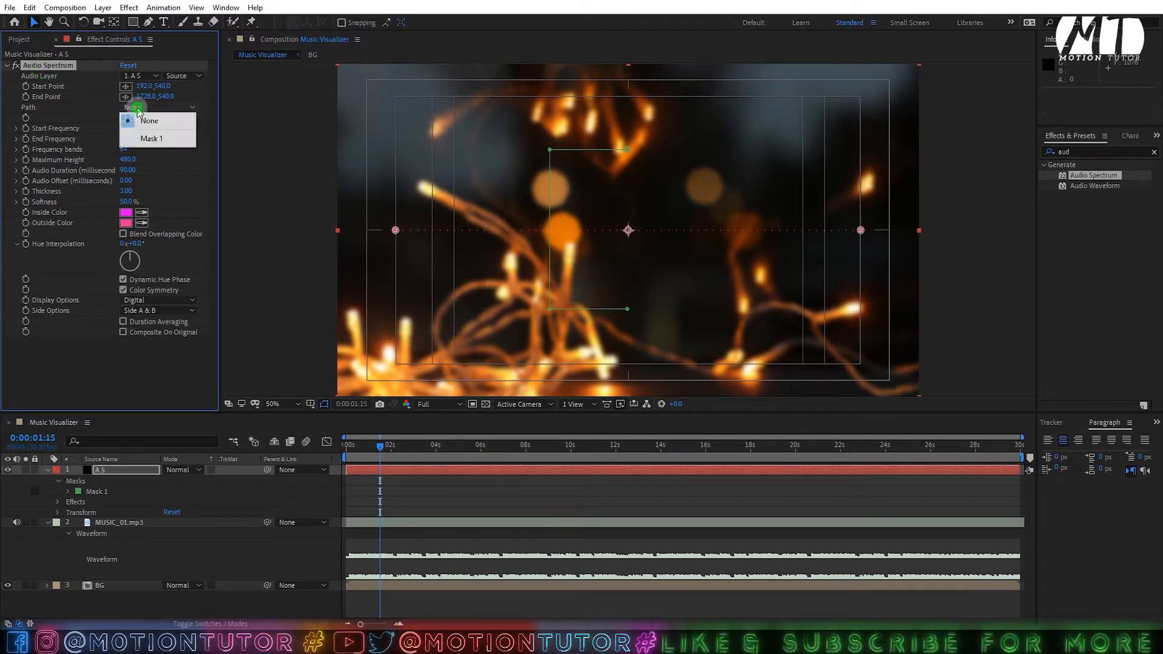
left_click(150, 138)
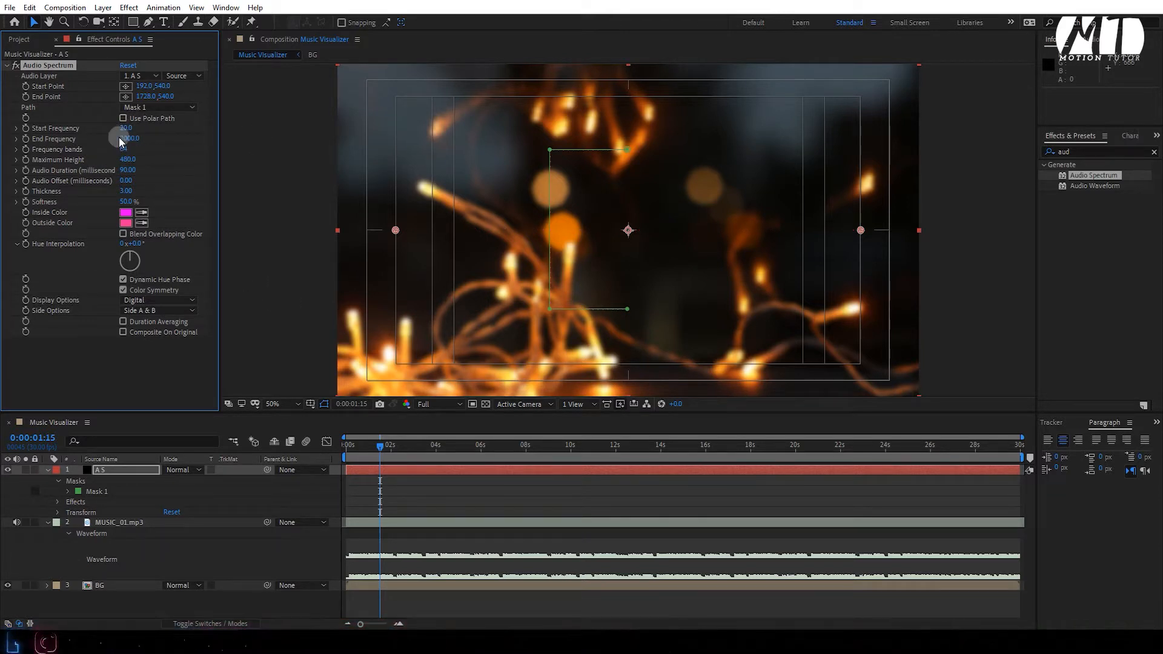
- Set End Frequency 120, 2000 frequency bands, and MUSIC_01.mp3 as the audio layer
left_click(127, 138)
type("120")
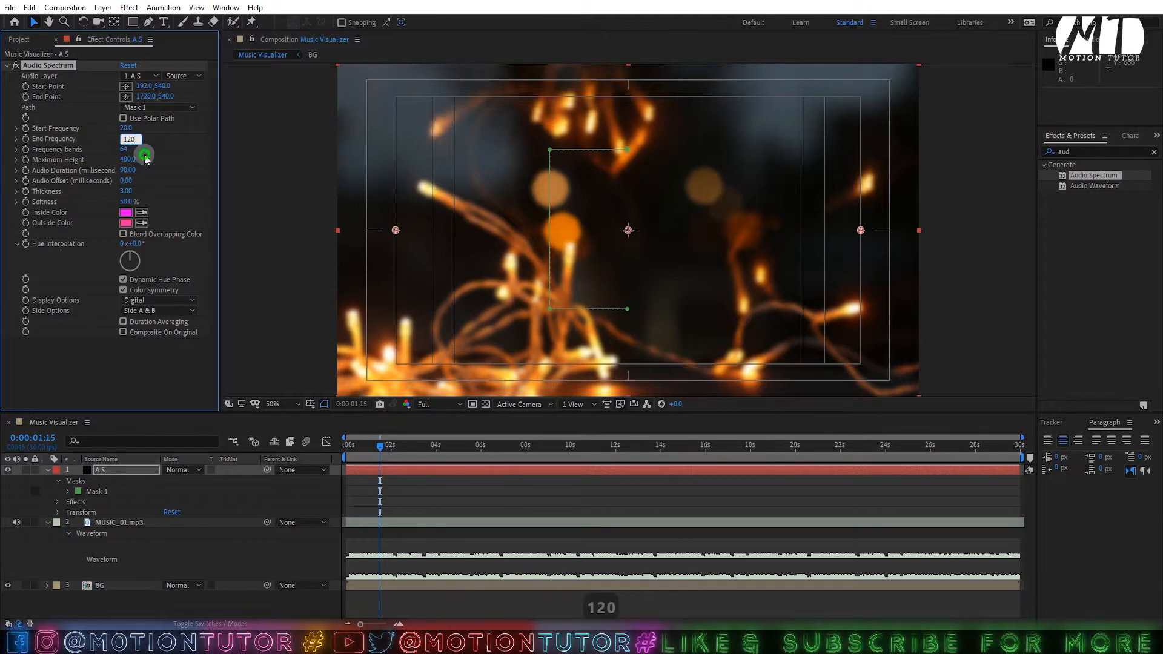
key("Return")
left_click(124, 150)
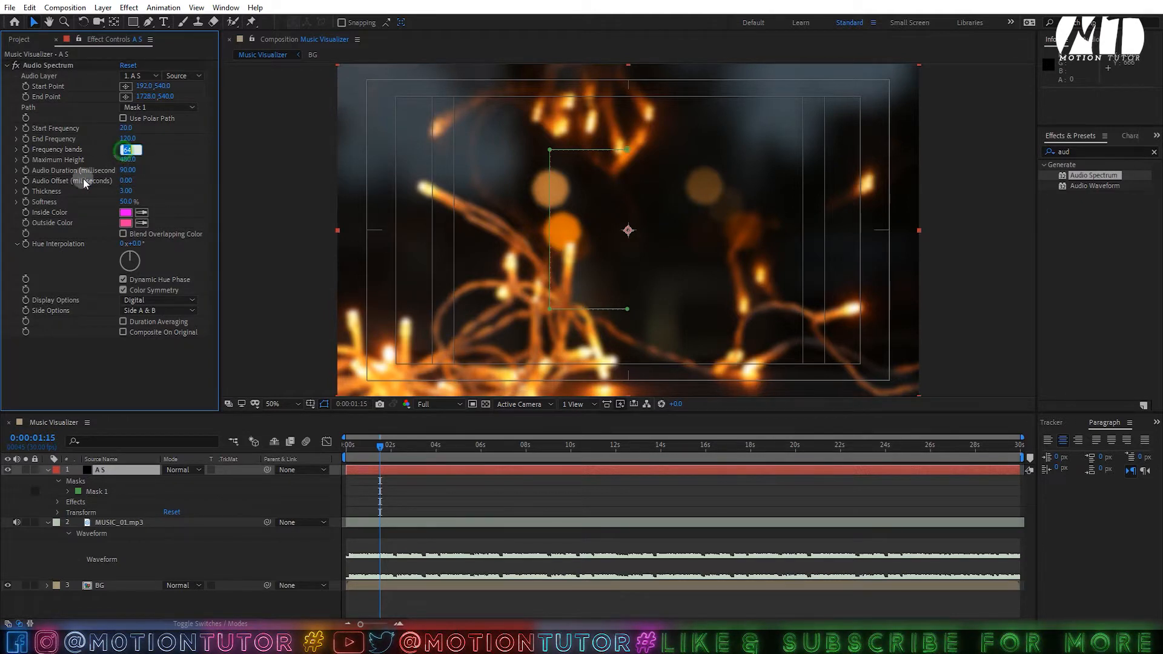
type("2000")
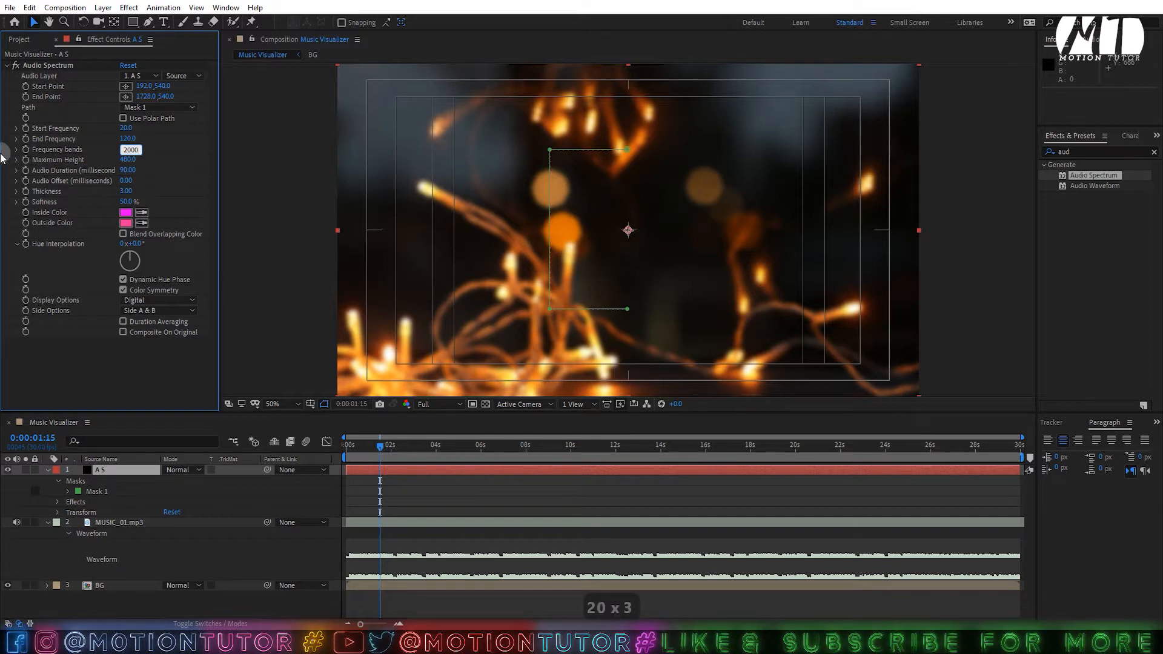
key("Return")
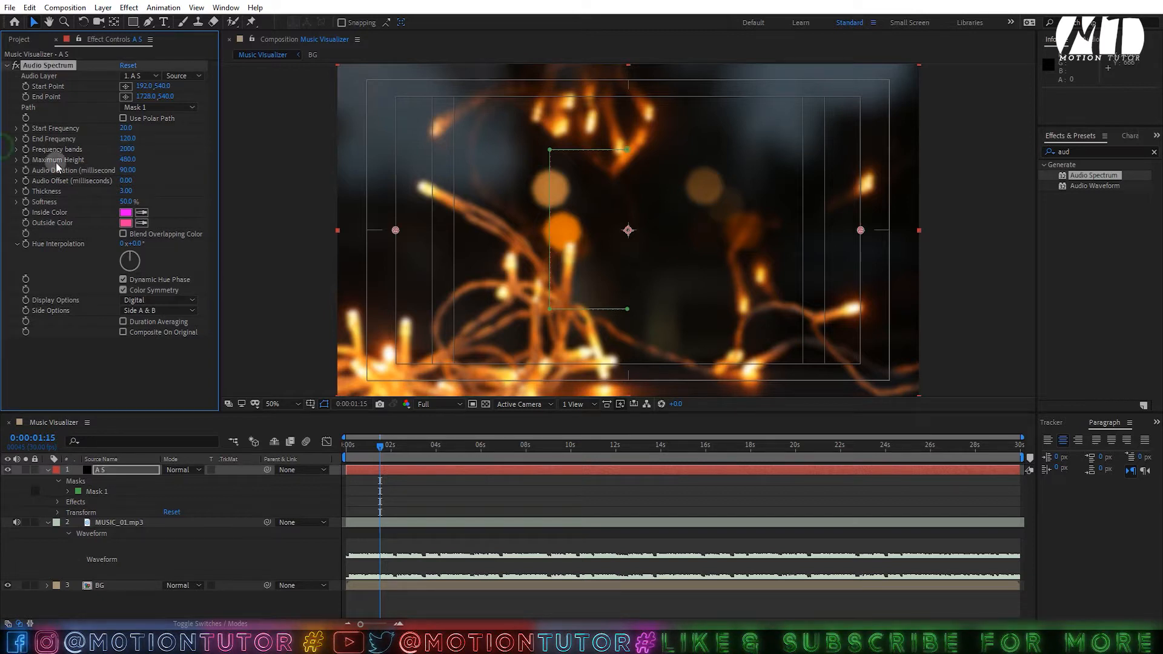
left_click(143, 77)
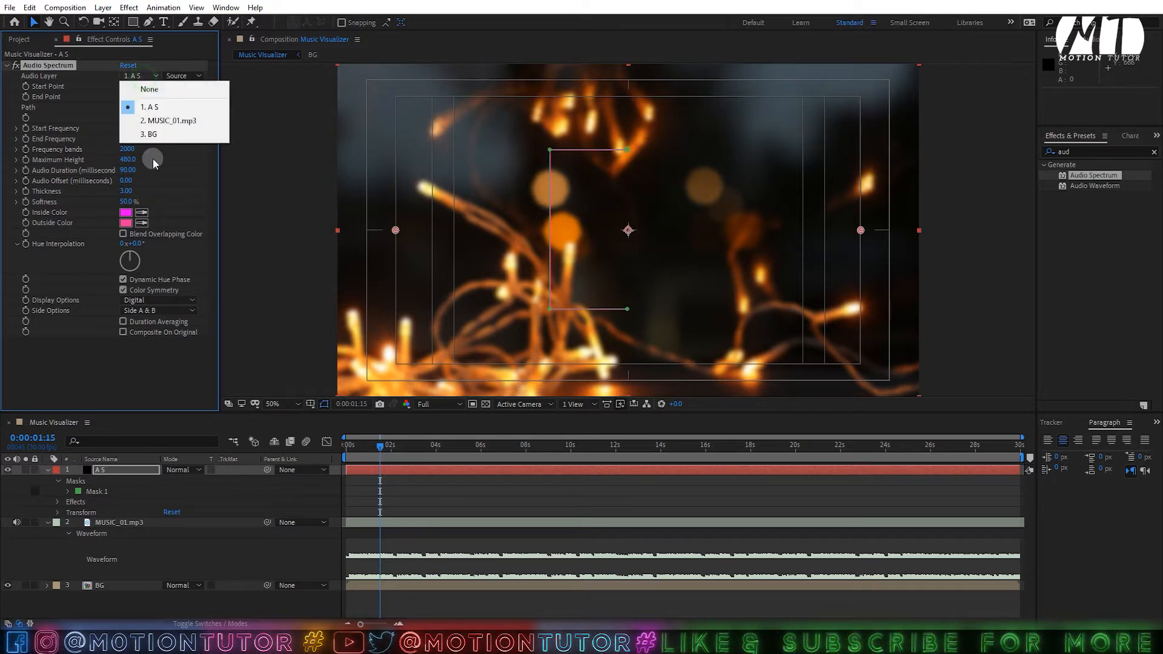
left_click(156, 122)
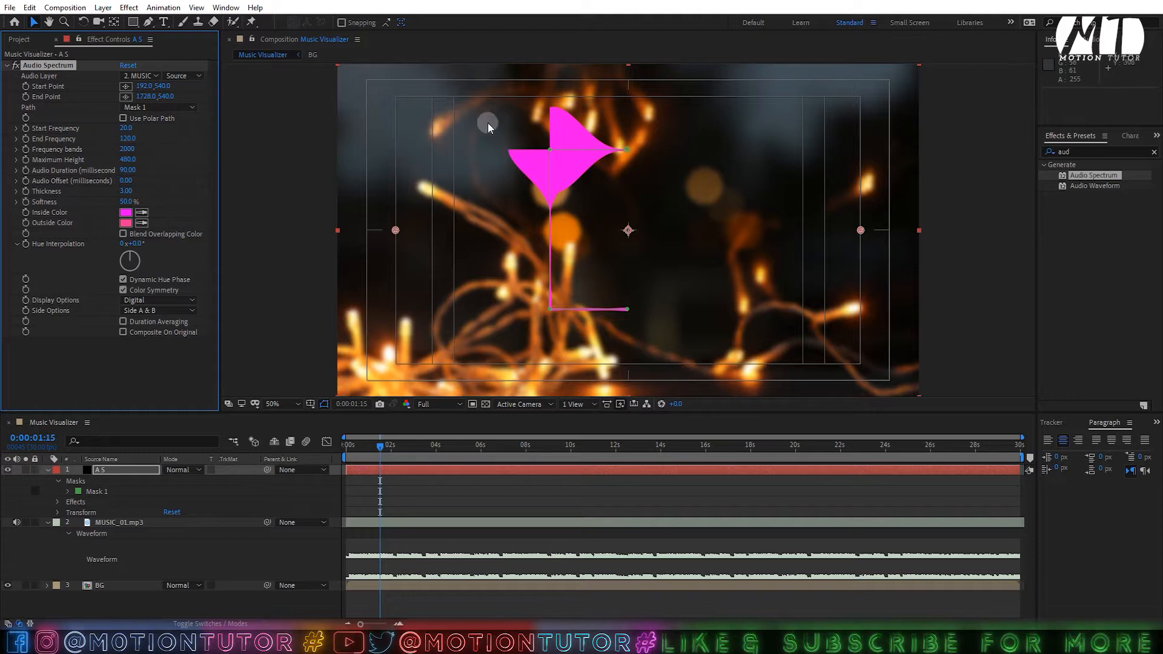
- Set the Audio Spectrum Maximum Height to 700 and Audio Duration to 180
left_click(128, 160)
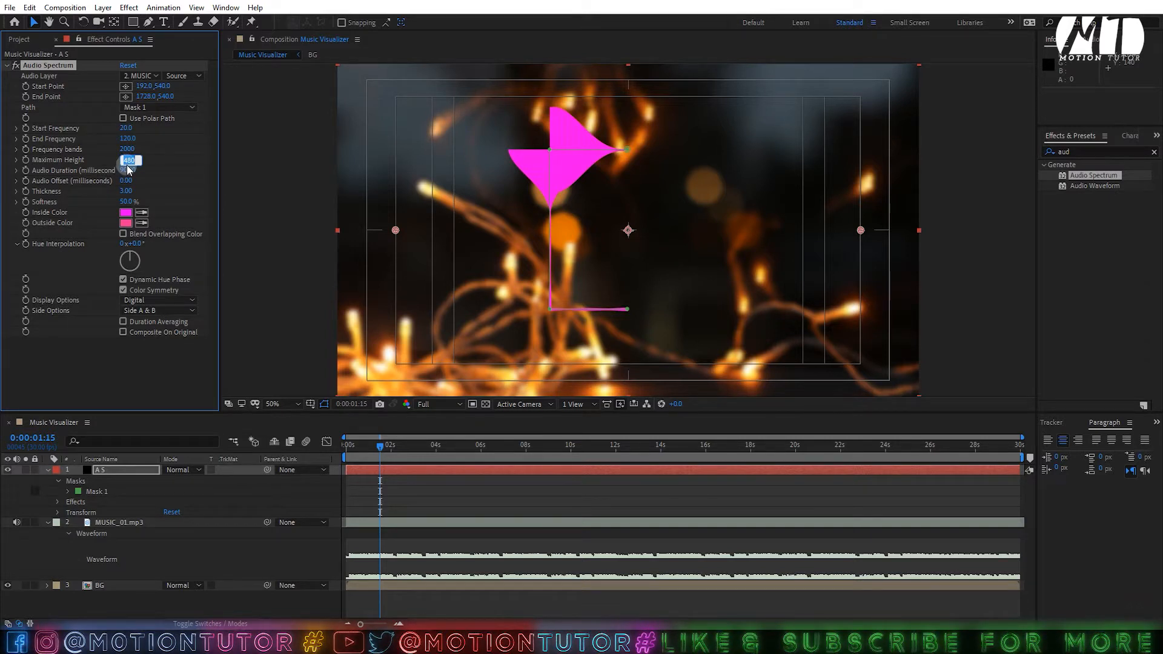
type("700")
left_click(162, 159)
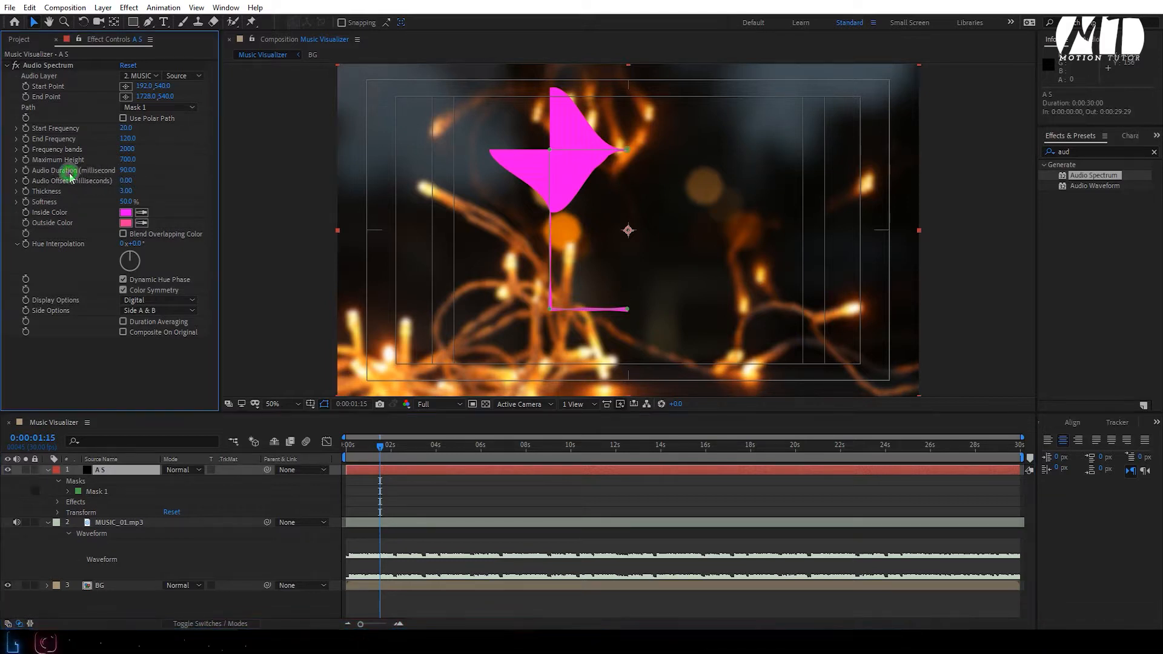
left_click(121, 172)
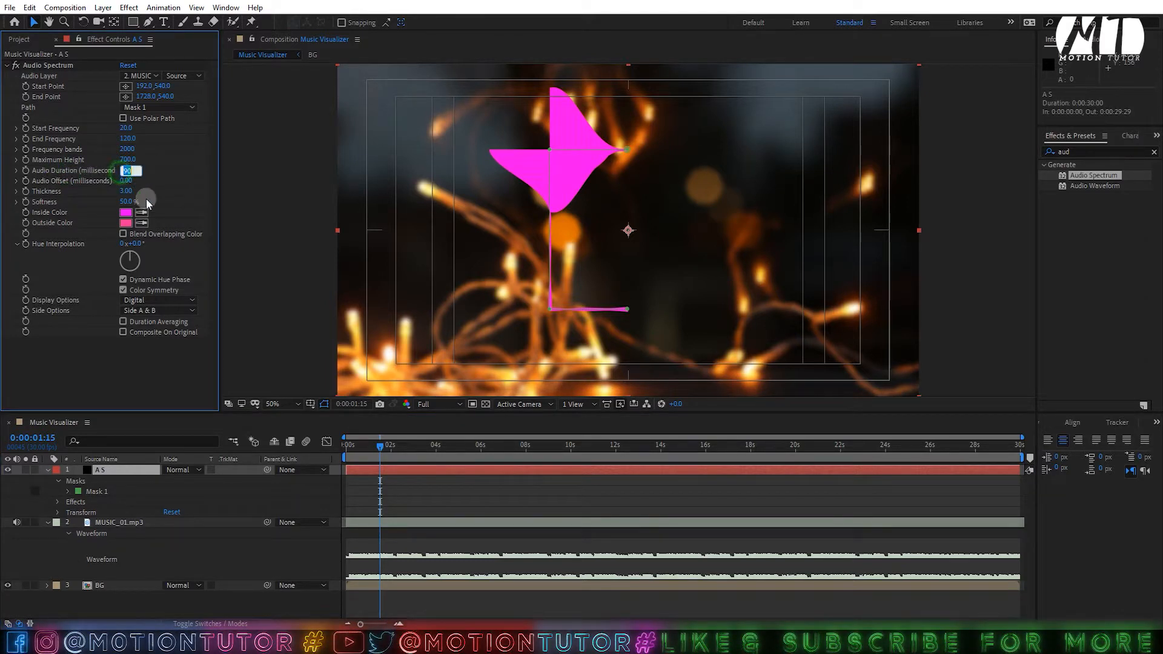
type("180")
key("Tab")
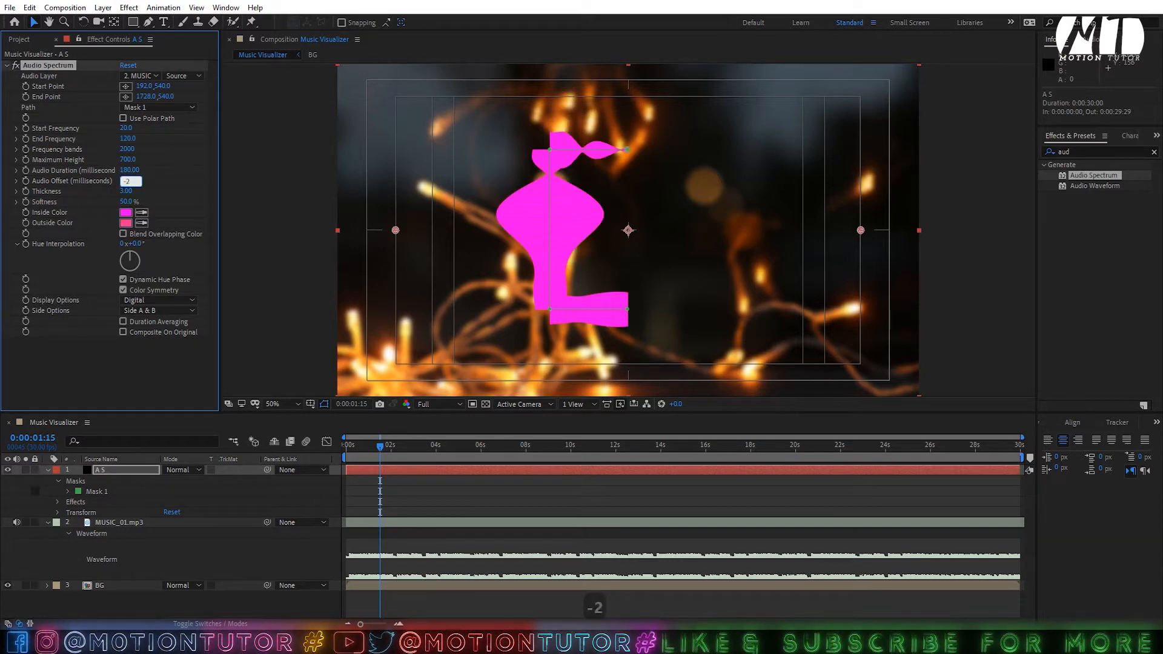
left_click(162, 371)
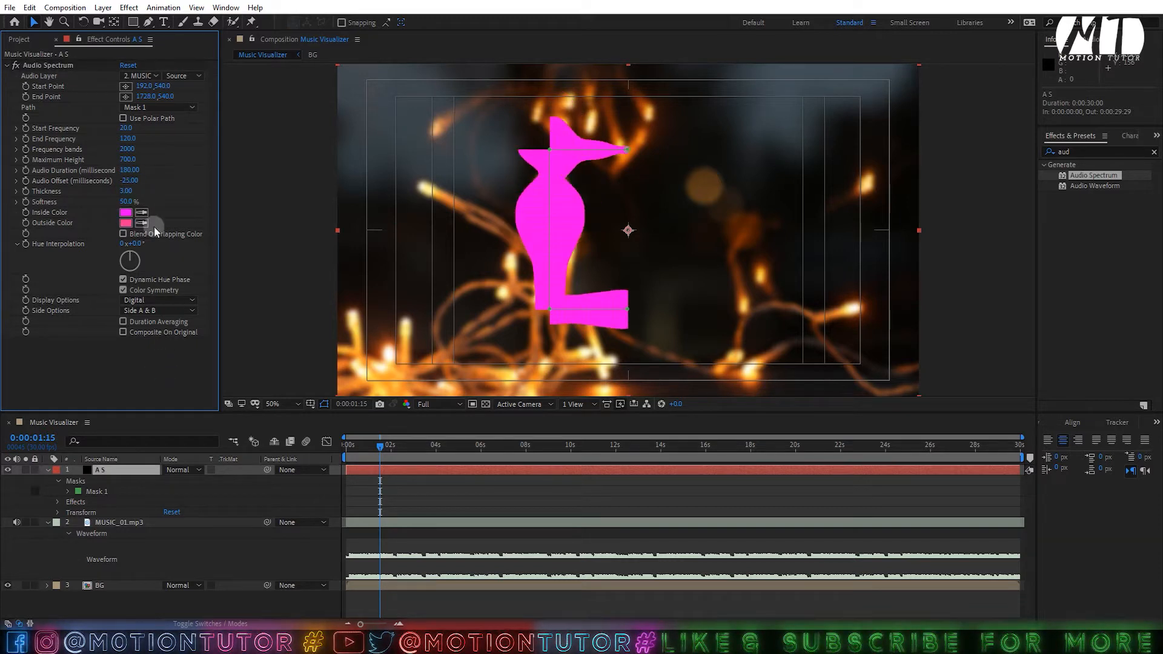
- Set Audio Offset to 245 and Start Point X to 281, then save the project
left_click_drag(132, 182, 151, 177)
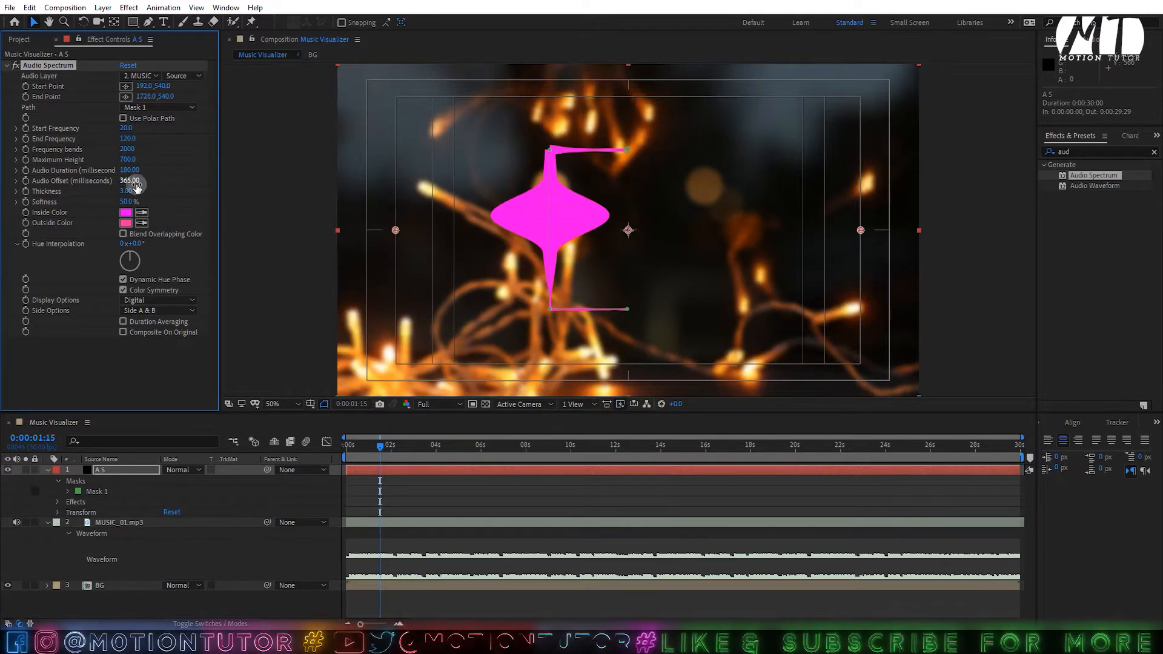
left_click_drag(137, 186, 123, 181)
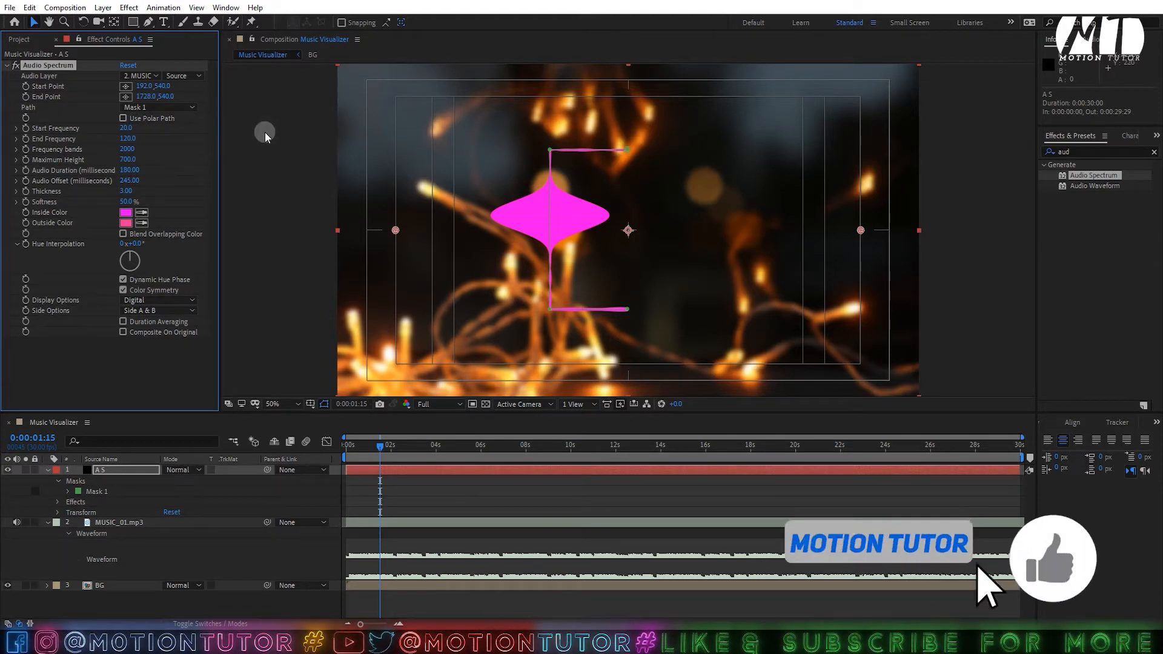
left_click_drag(144, 86, 238, 91)
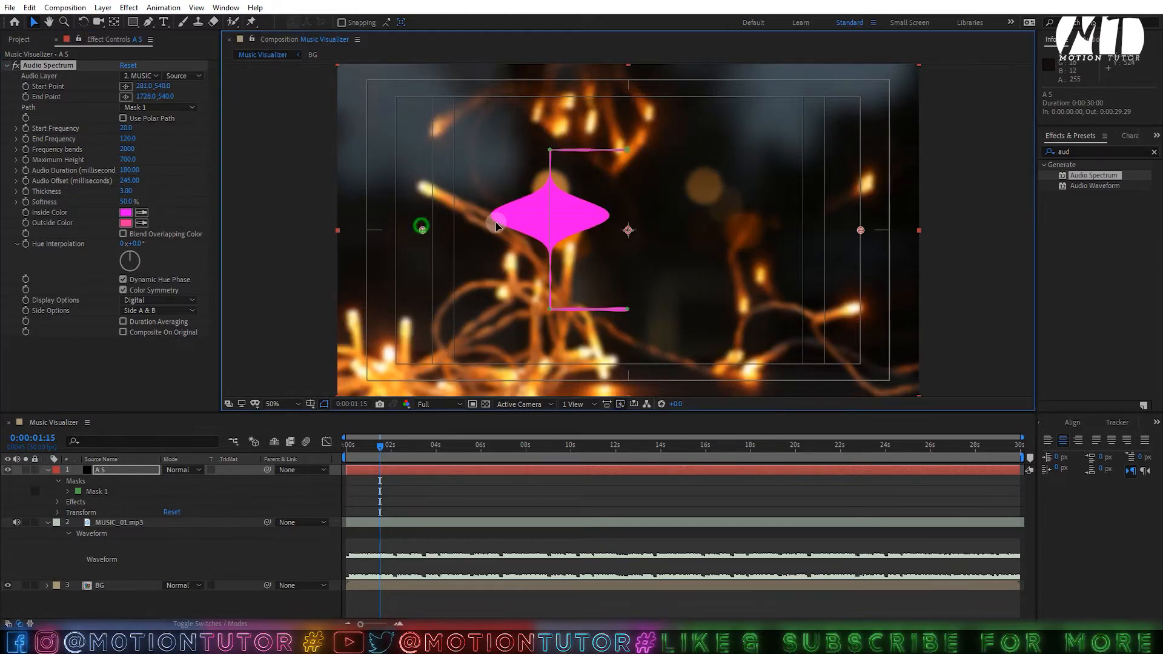
left_click_drag(422, 229, 573, 222)
key("ctrl+z")
key("ctrl+s")
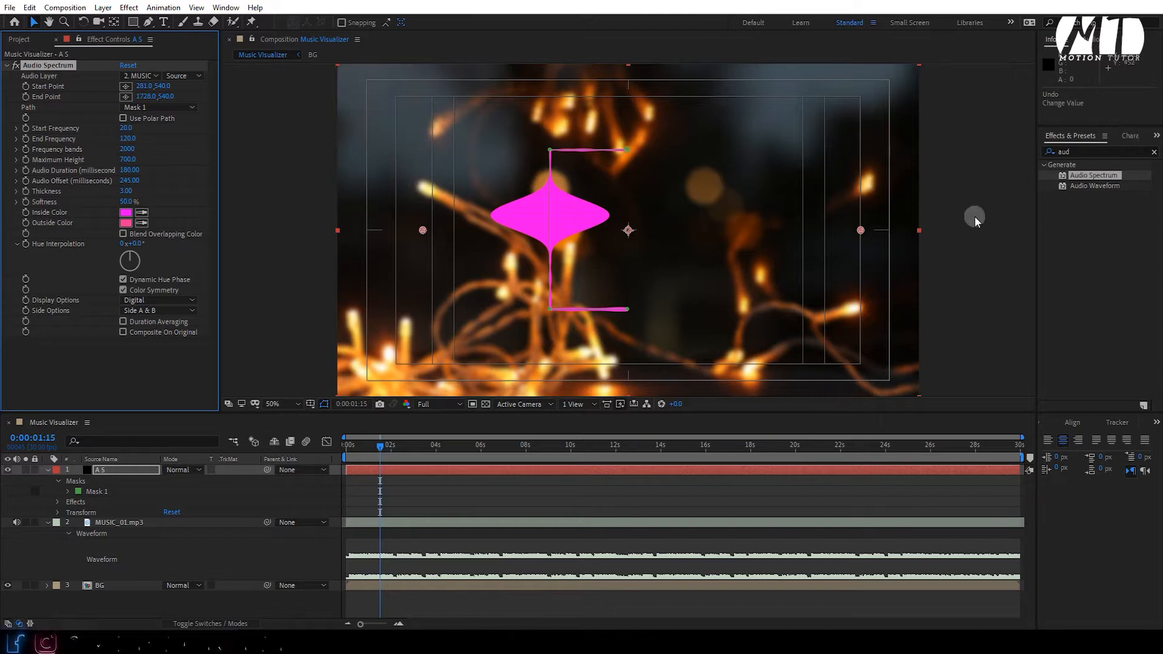
left_click(1065, 155)
- Apply a Mirror effect to the spectrum layer with Reflection Center 960,540
key("BackSpace")
key("BackSpace")
key("BackSpace")
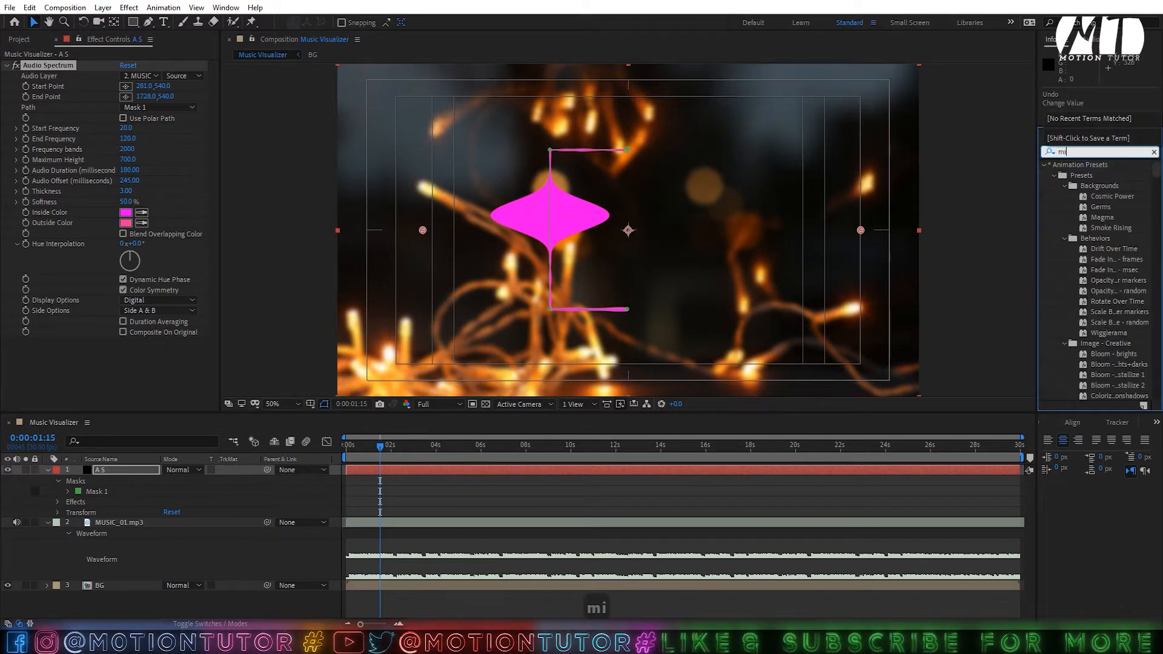
type("mirr")
left_click_drag(1079, 175, 97, 348)
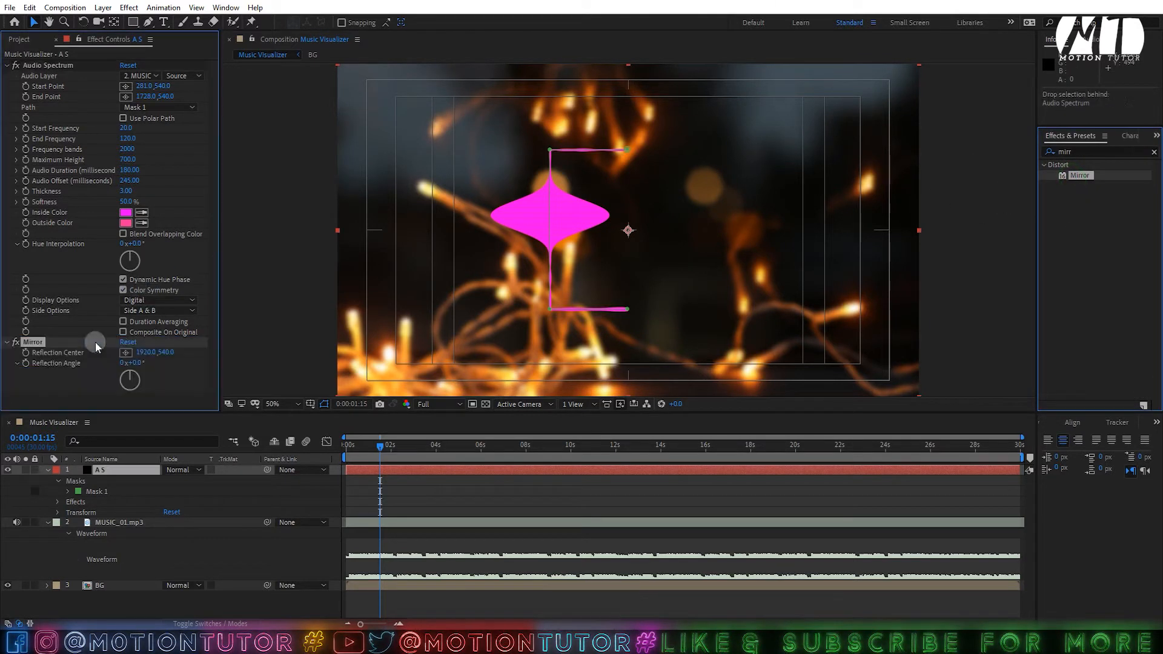
left_click(146, 353)
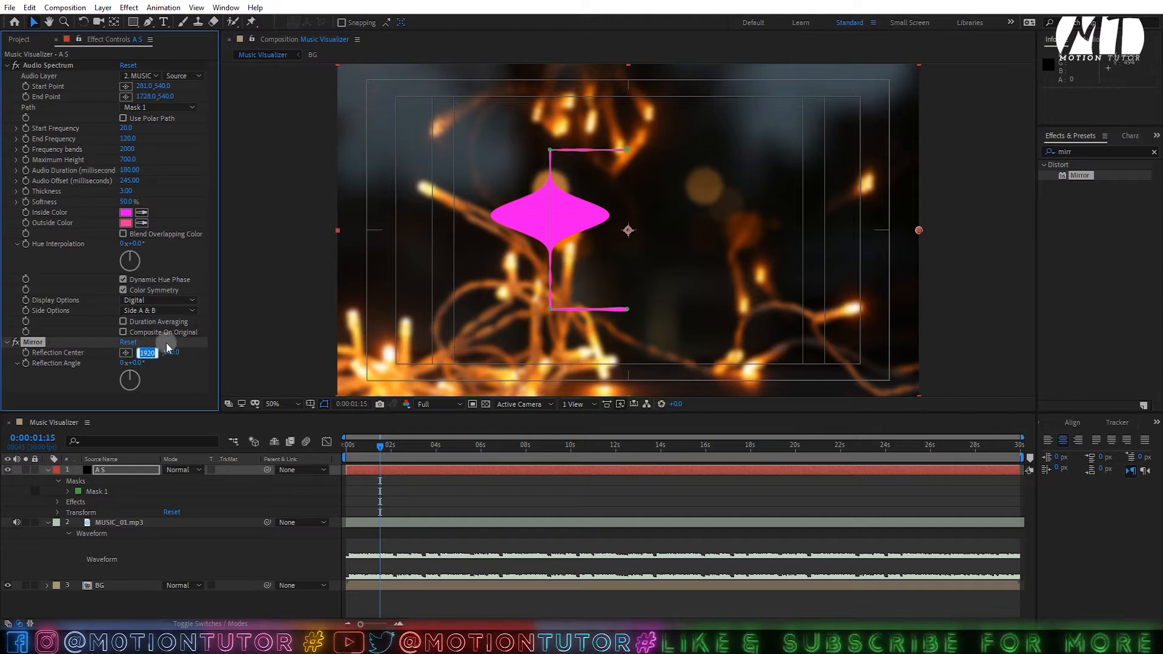
type("96")
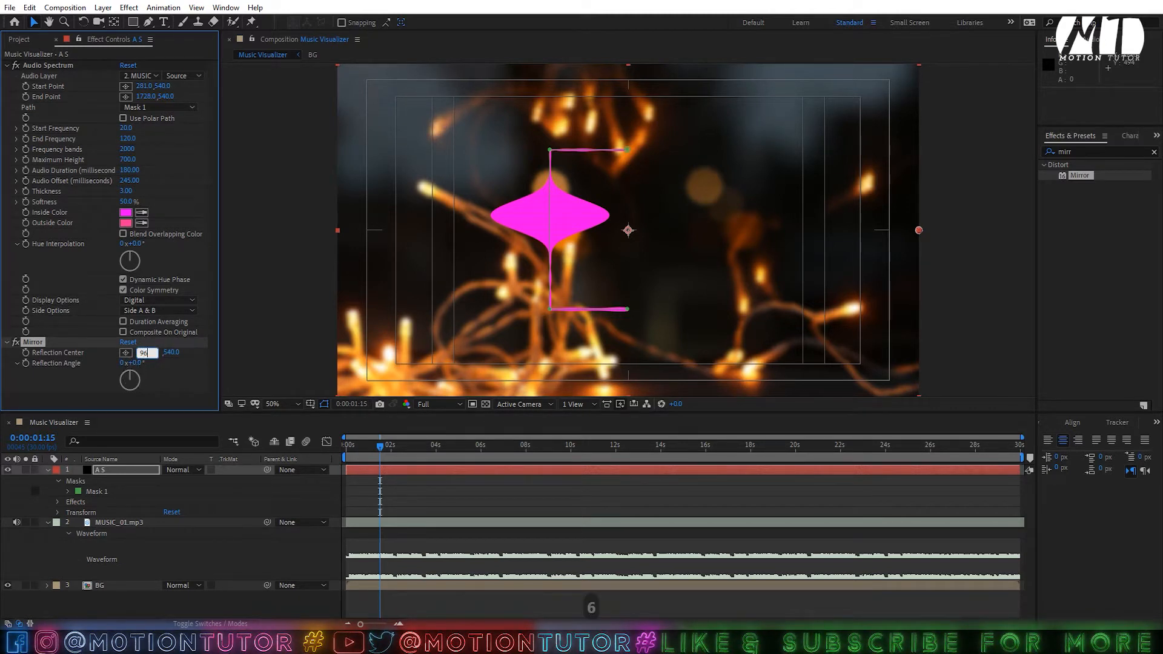
key("Return")
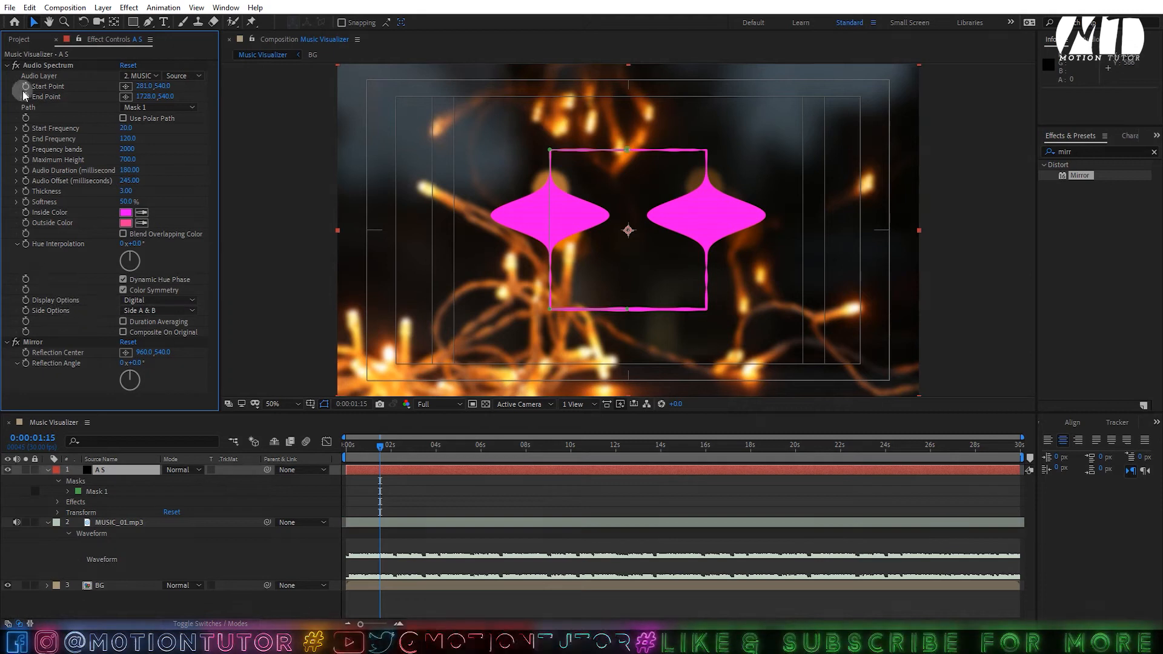
- Set the Audio Spectrum Side Options to Side B
left_click(38, 65)
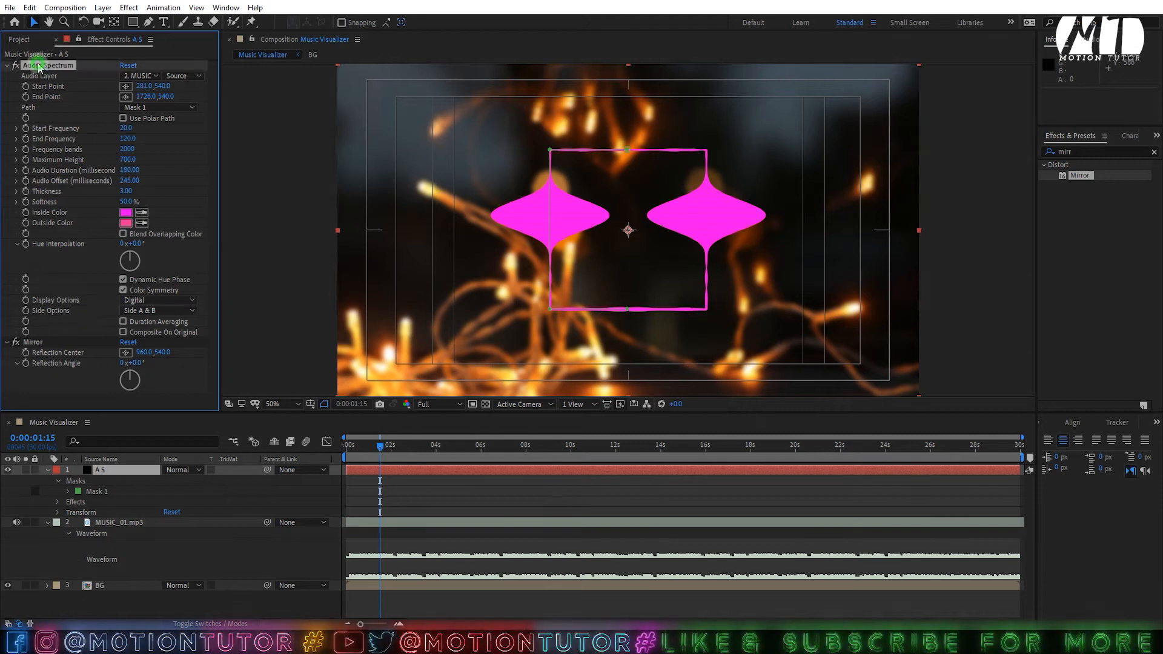
left_click(142, 311)
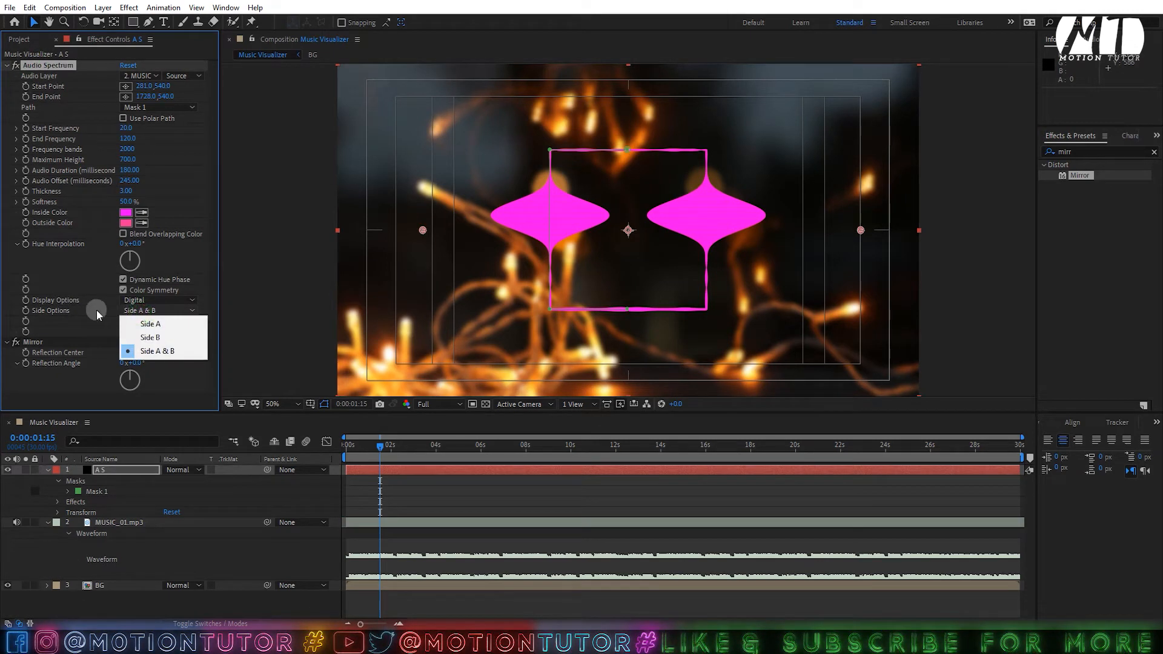
left_click(149, 337)
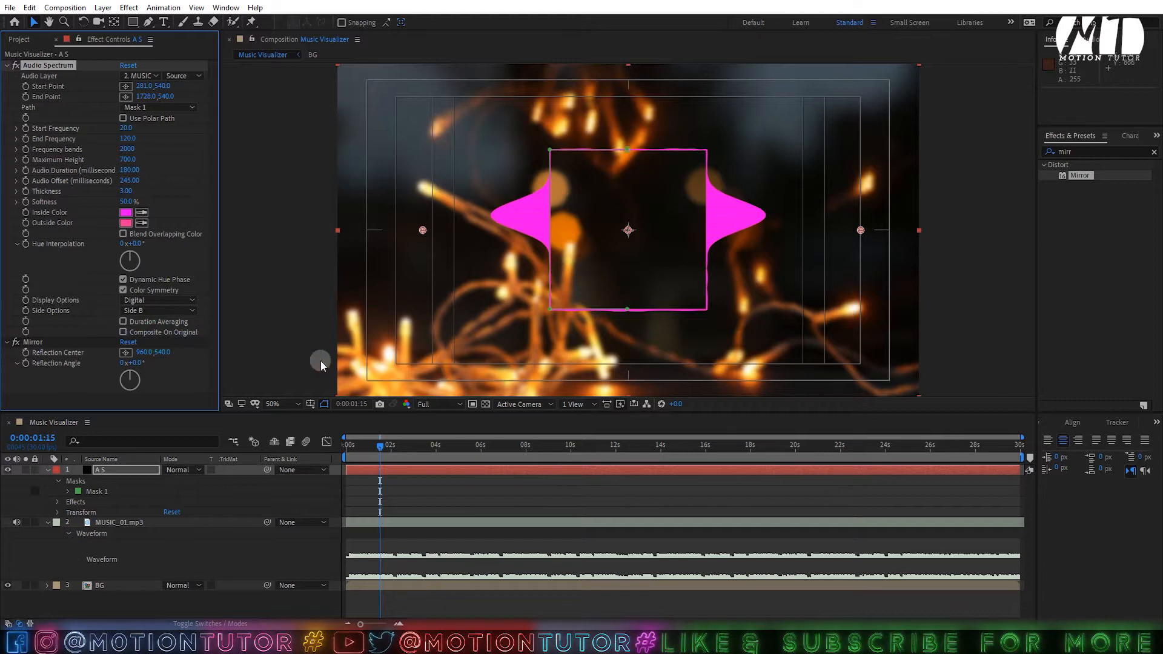
left_click(56, 470)
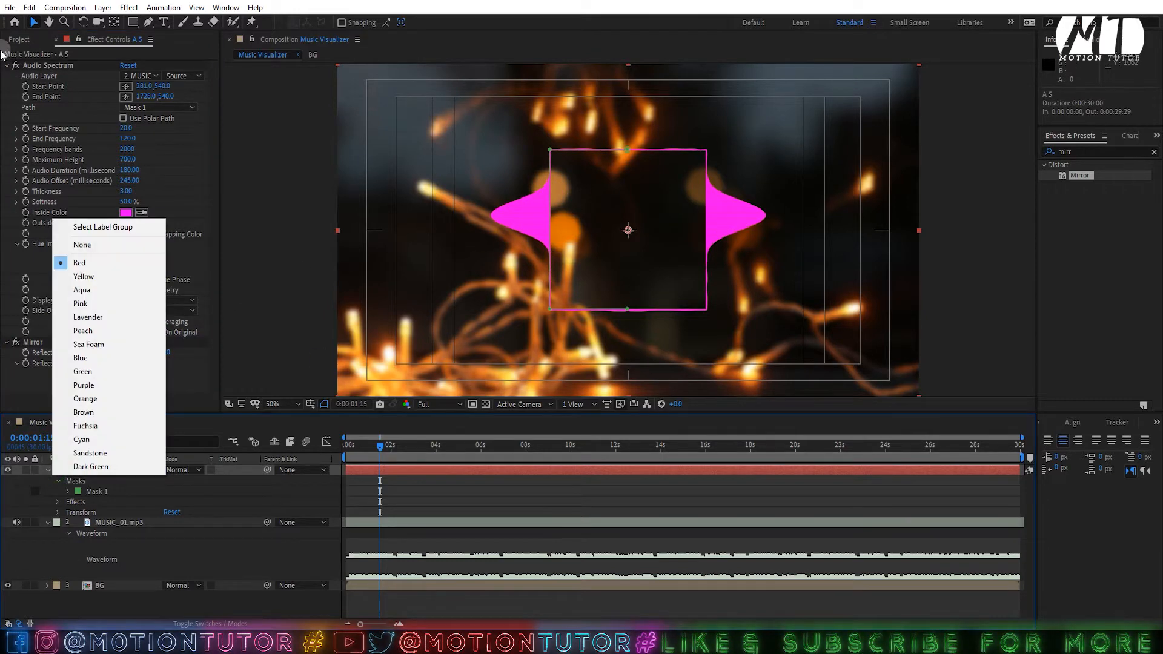
- Create a new 500 x 500 composition named LOGO
left_click(19, 39)
left_click(40, 405)
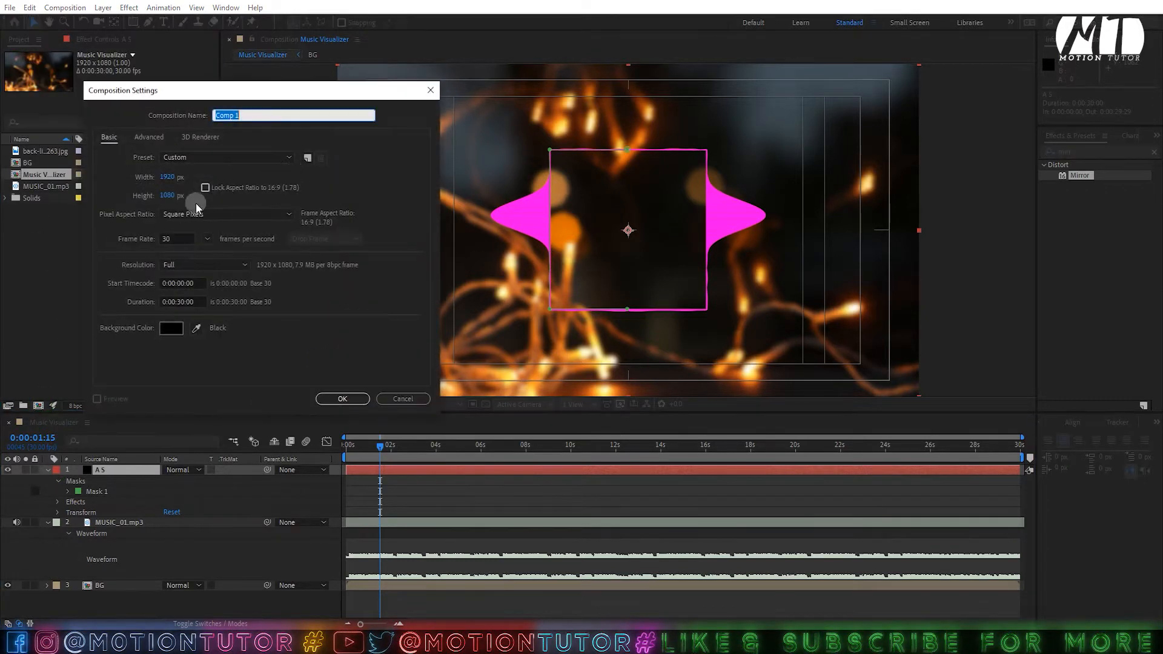
left_click(169, 177)
type("500")
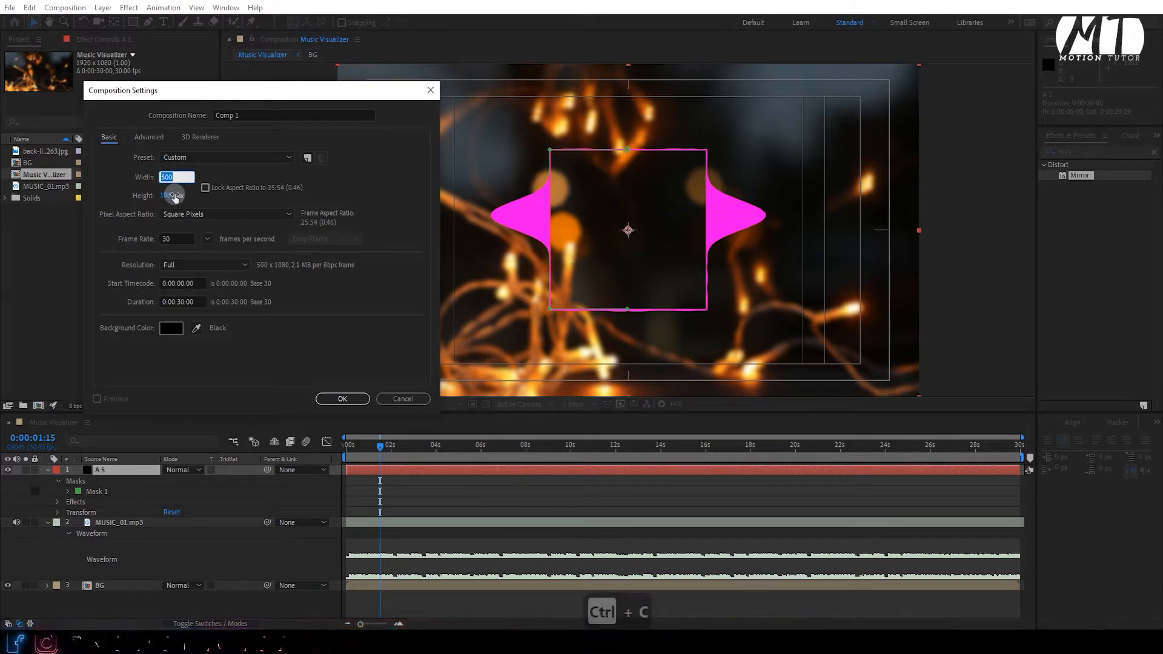
left_click(174, 195)
type("500")
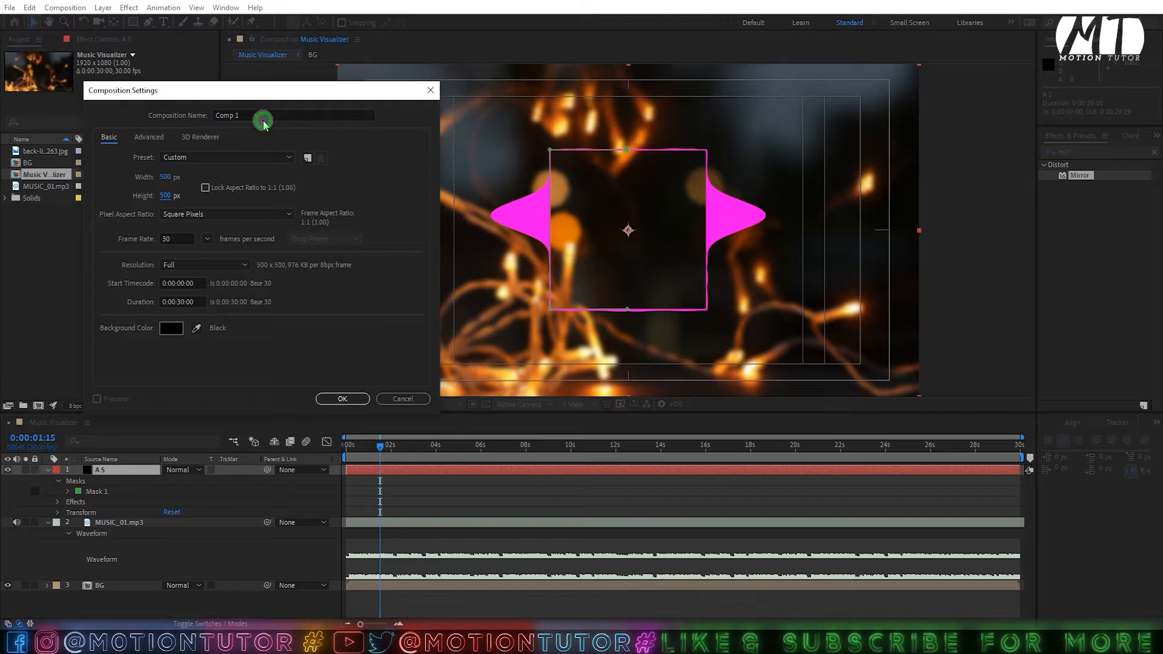
left_click(263, 119)
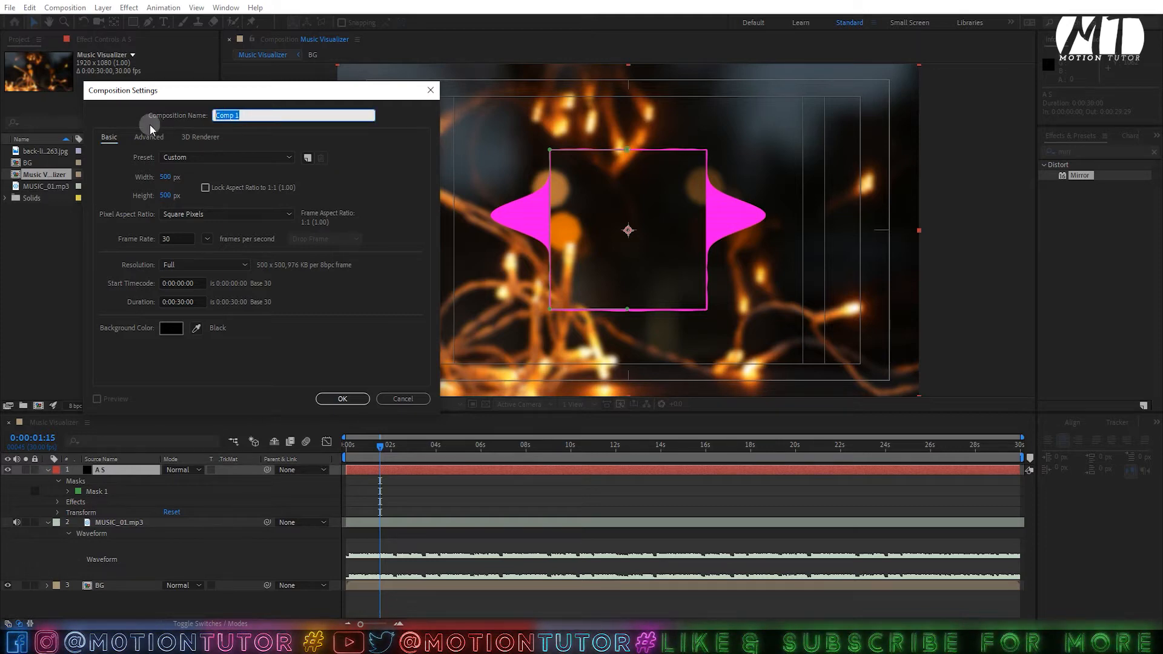
type("LOGO")
left_click(339, 398)
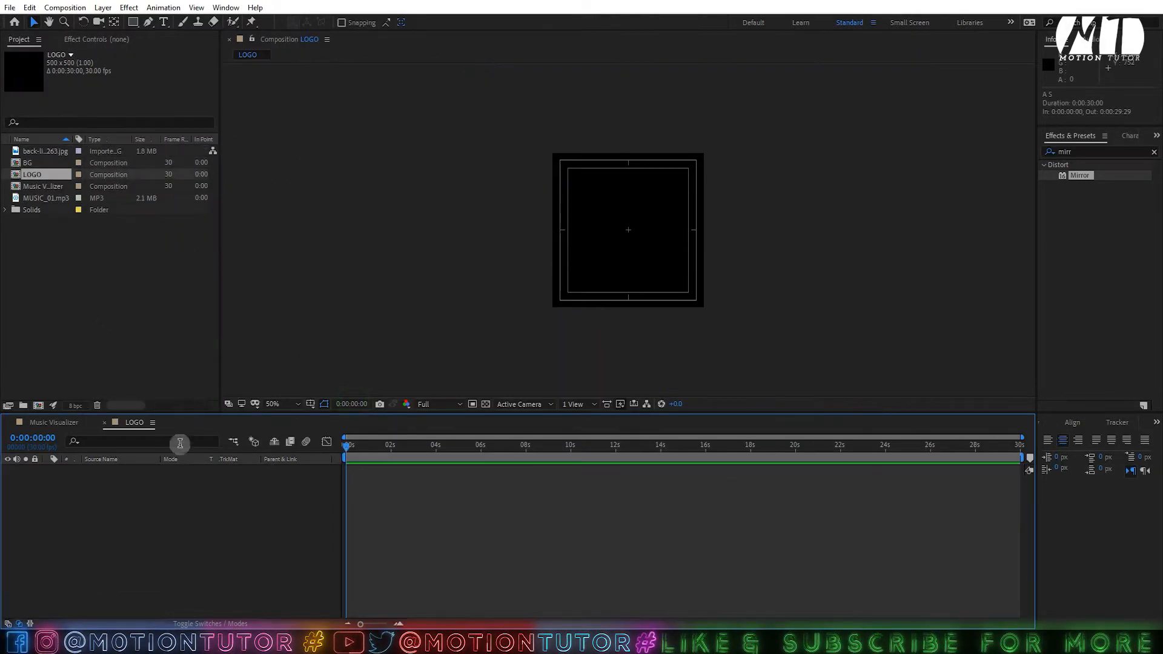
- Add a black solid to LOGO and apply the Gradient Ramp effect to it
key("ctrl+y")
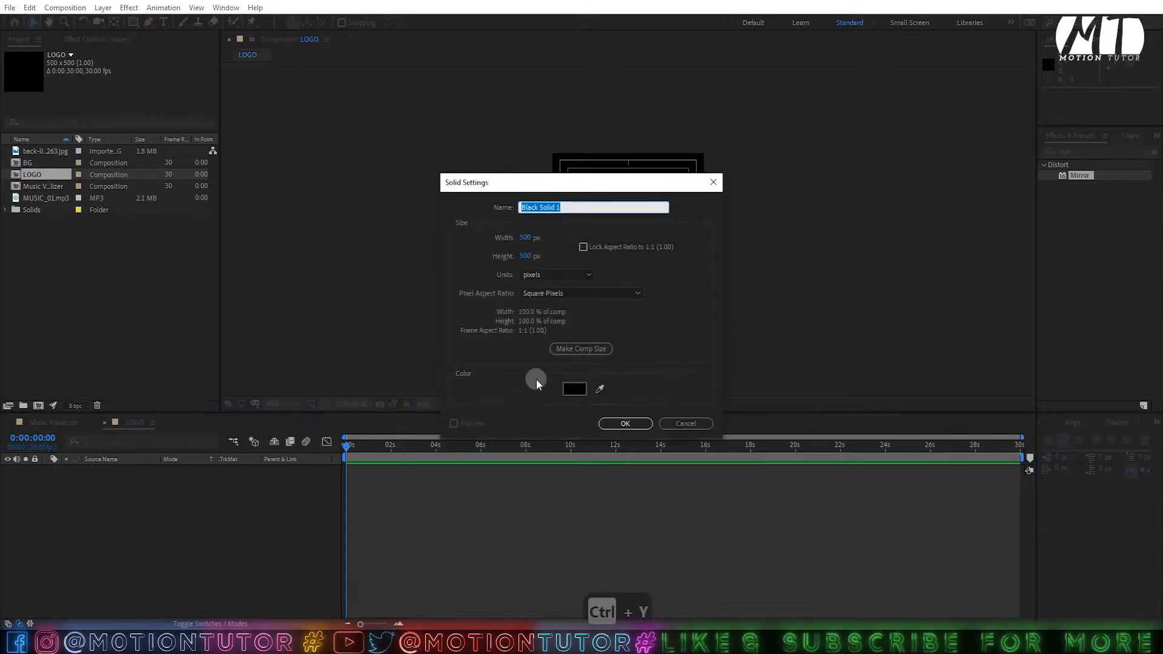
left_click(611, 424)
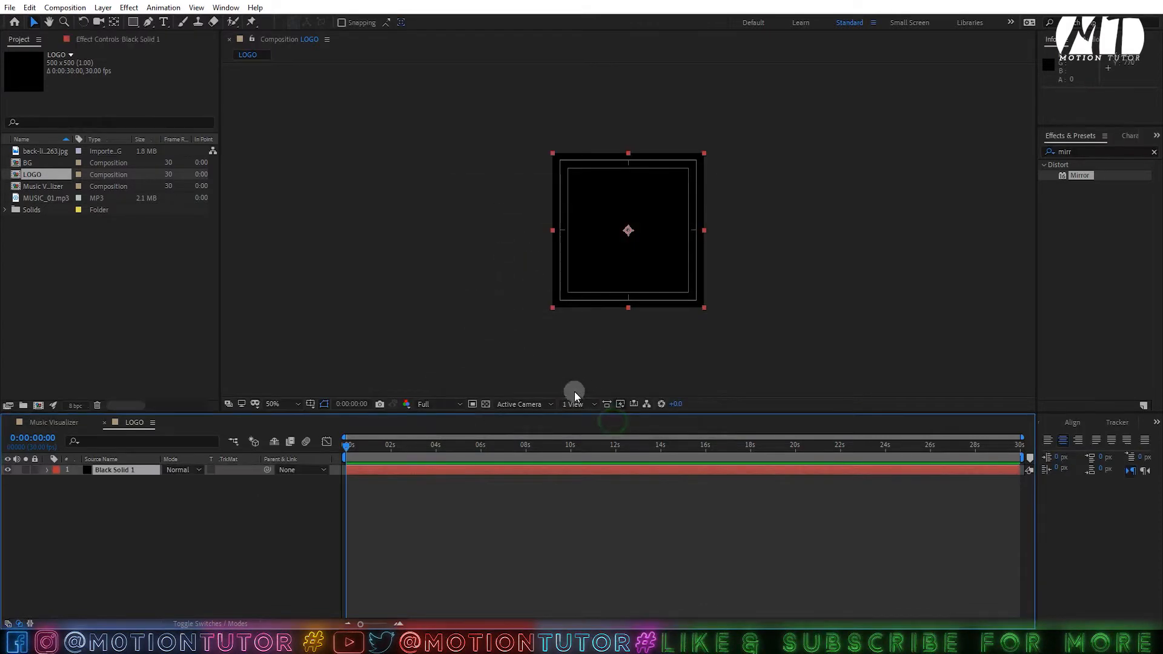
left_click(1105, 154)
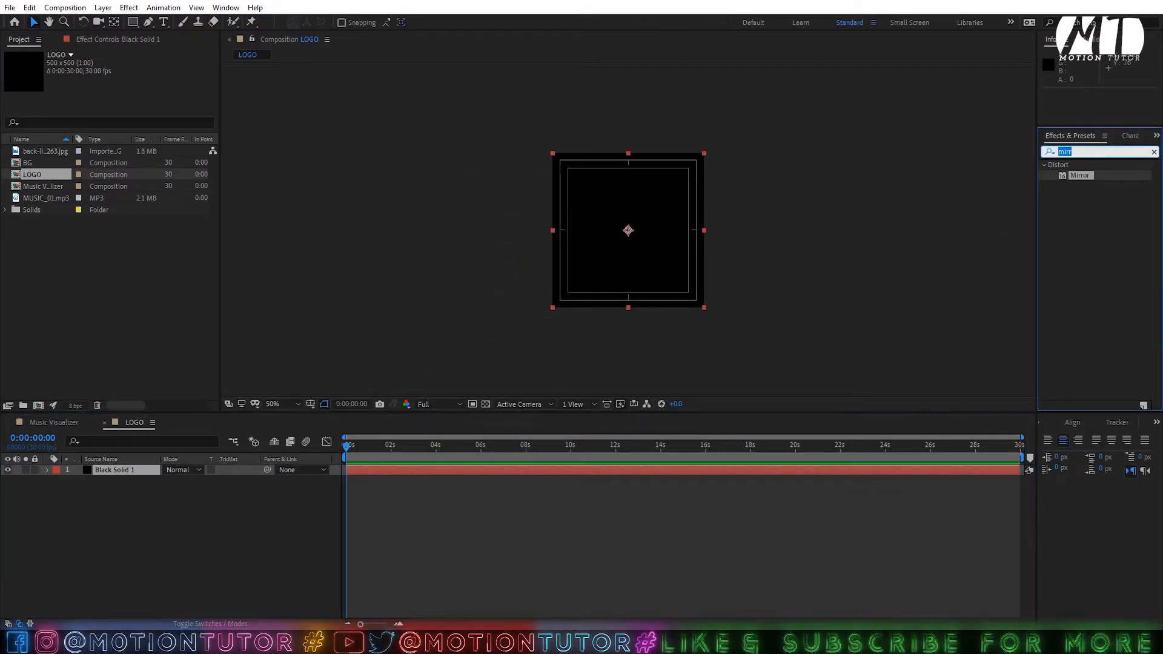
type("ra")
scroll(1071, 230, "down", 15)
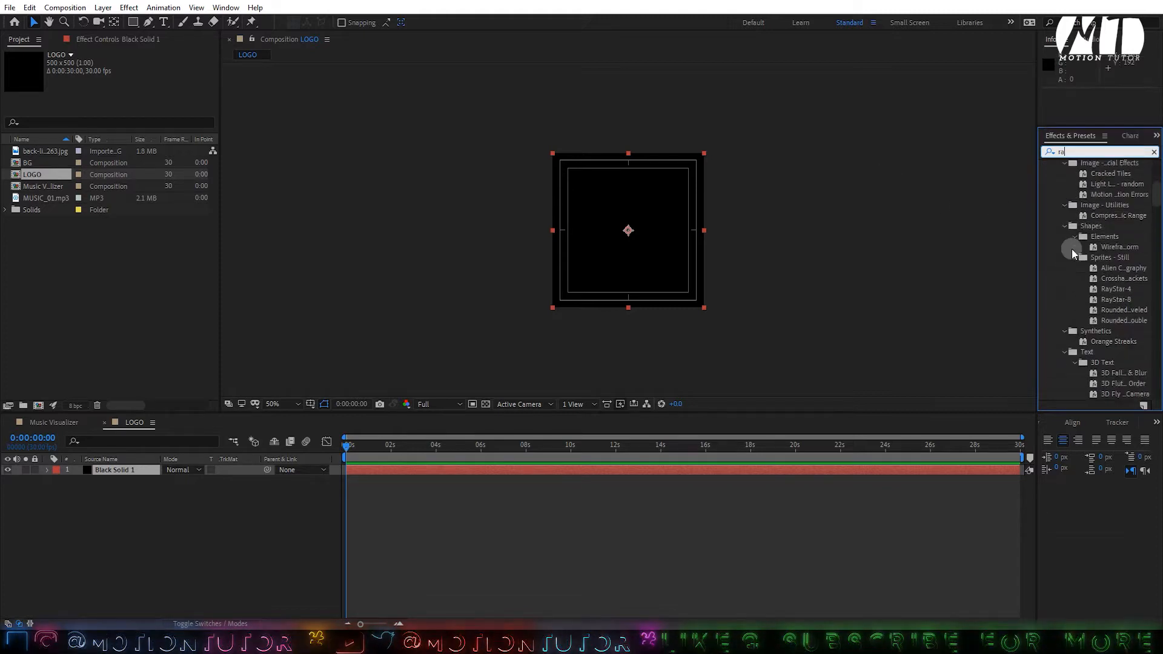
scroll(1045, 194, "up", 15)
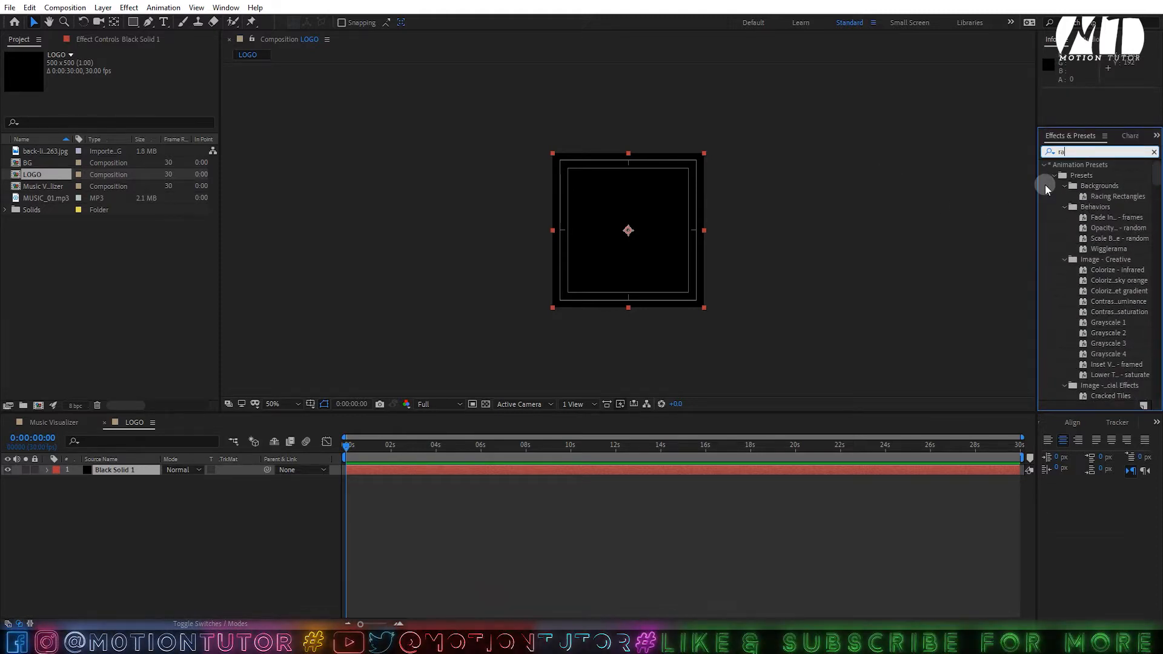
left_click(1044, 165)
scroll(1088, 310, "down", 4)
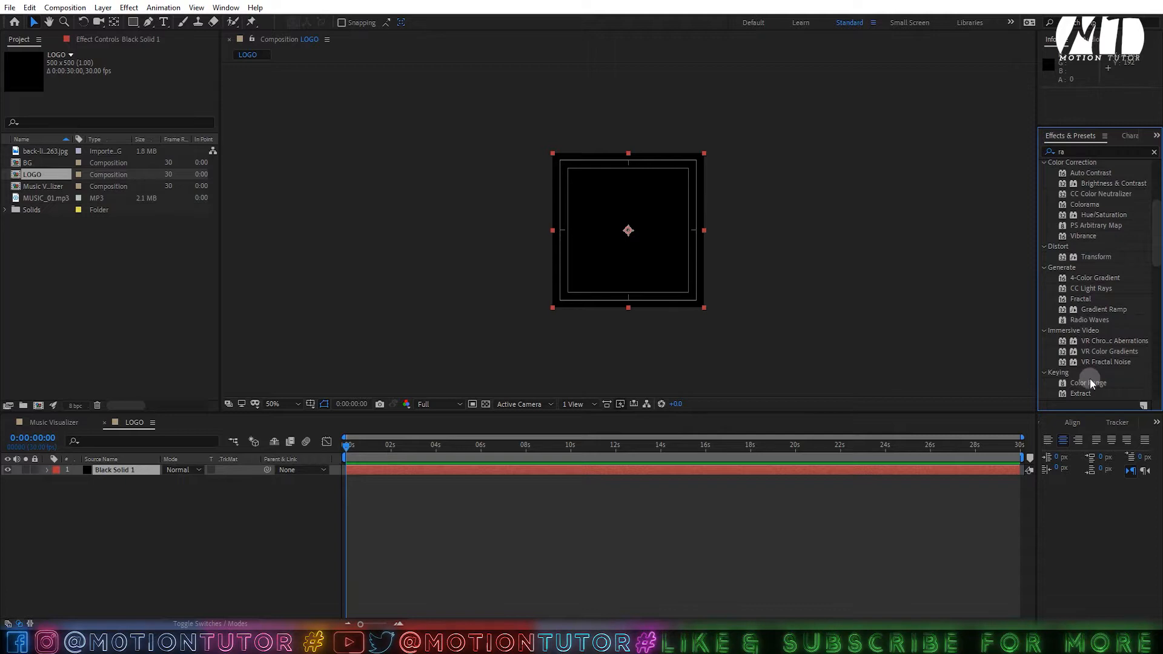
left_click_drag(1089, 381, 1086, 383)
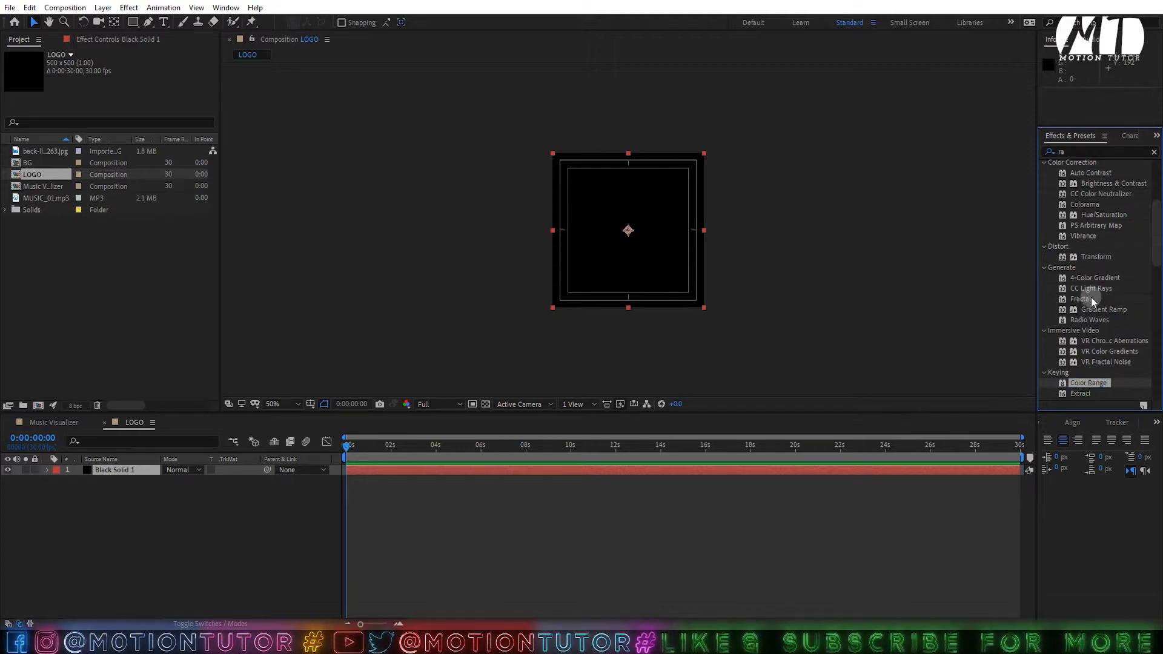
left_click_drag(1093, 307, 578, 257)
- Make the ramp radial with a blue end colour
scroll(580, 256, "up", 3)
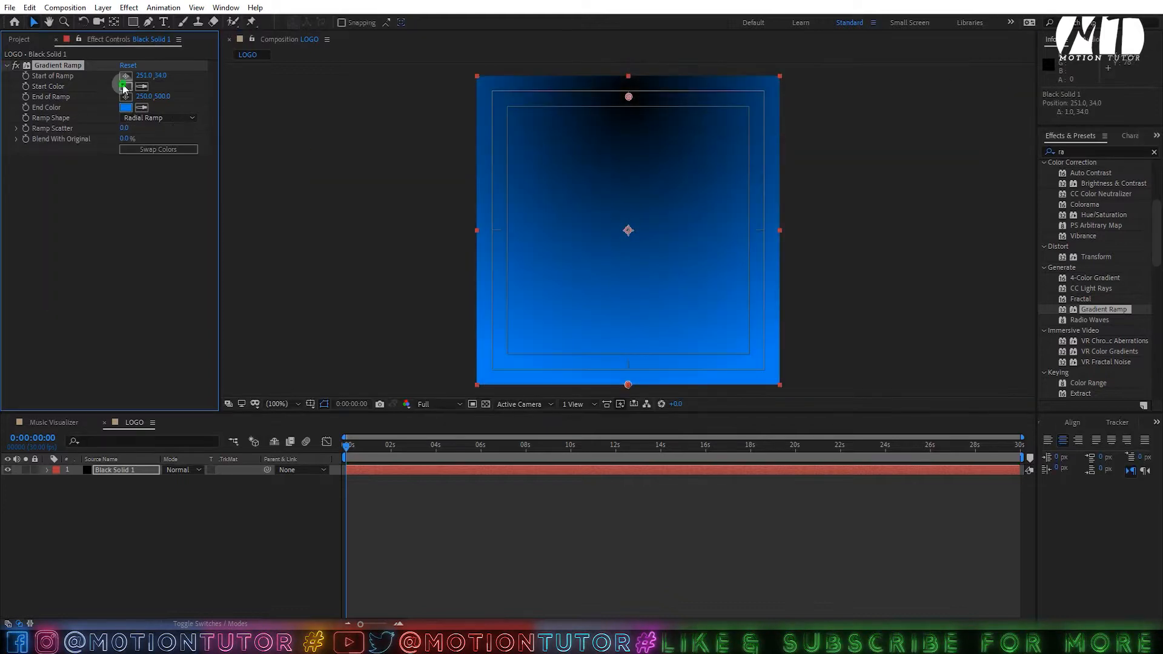
left_click_drag(216, 182, 221, 190)
left_click(297, 376)
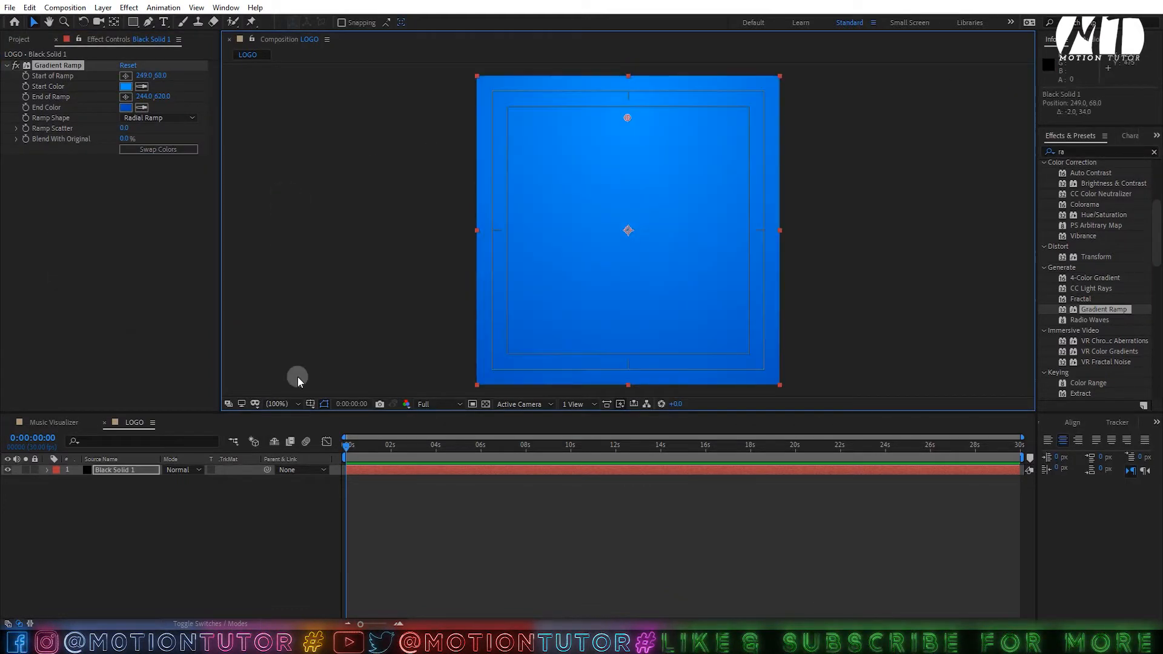
- Place Logo PNG 01.png into the LOGO comp and scale it to 37%
left_click(19, 39)
left_click(86, 236)
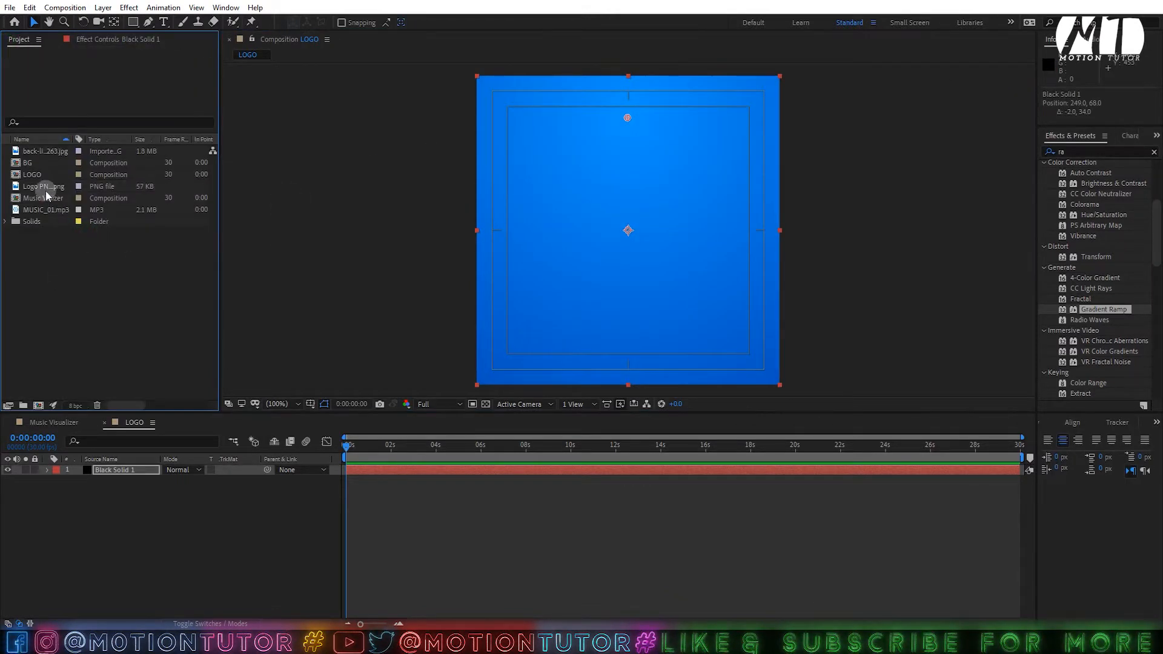
left_click_drag(45, 191, 143, 485)
key("s")
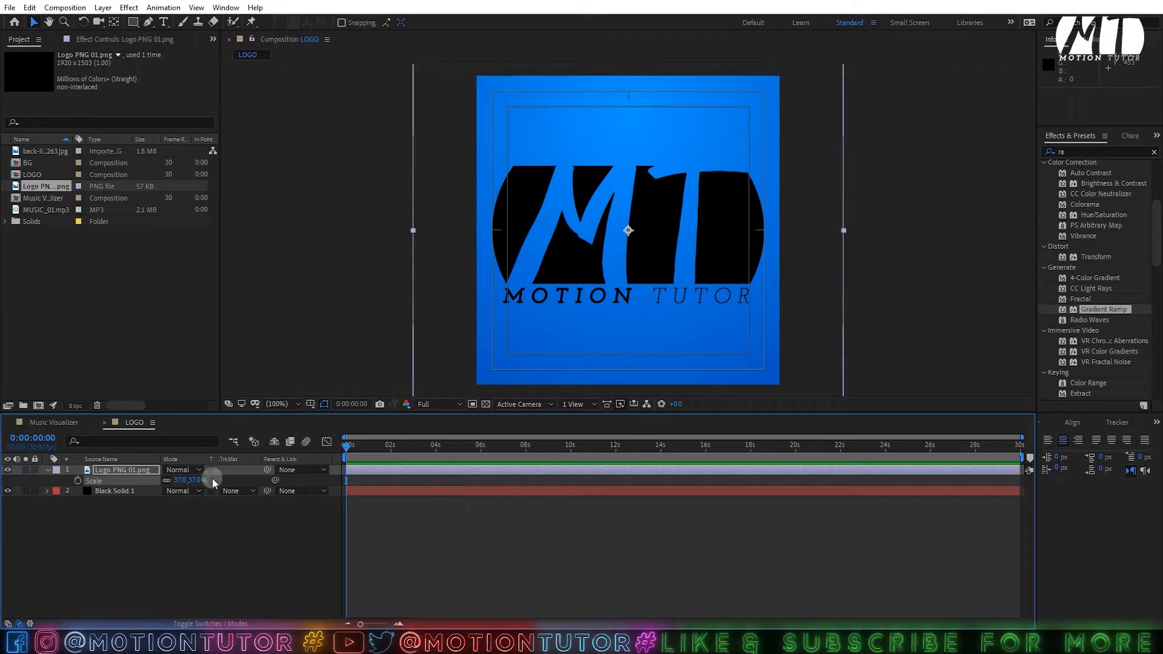
- Apply a Fill effect with colour FFFFFF to the logo and save the project
left_click(1074, 152)
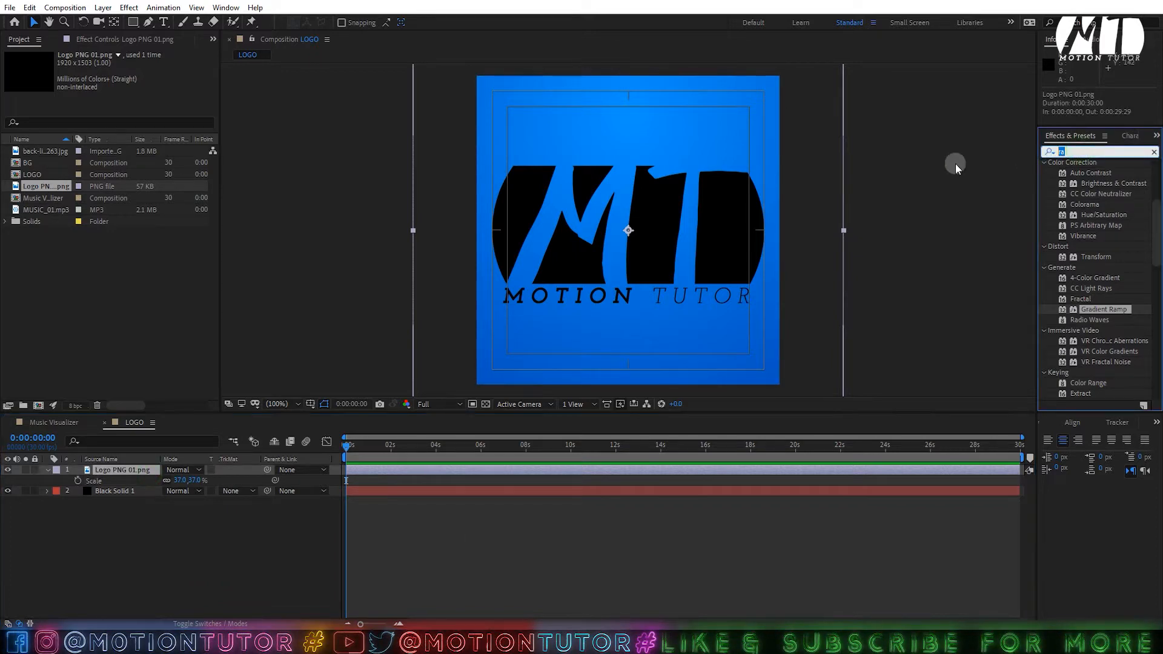
type("fil")
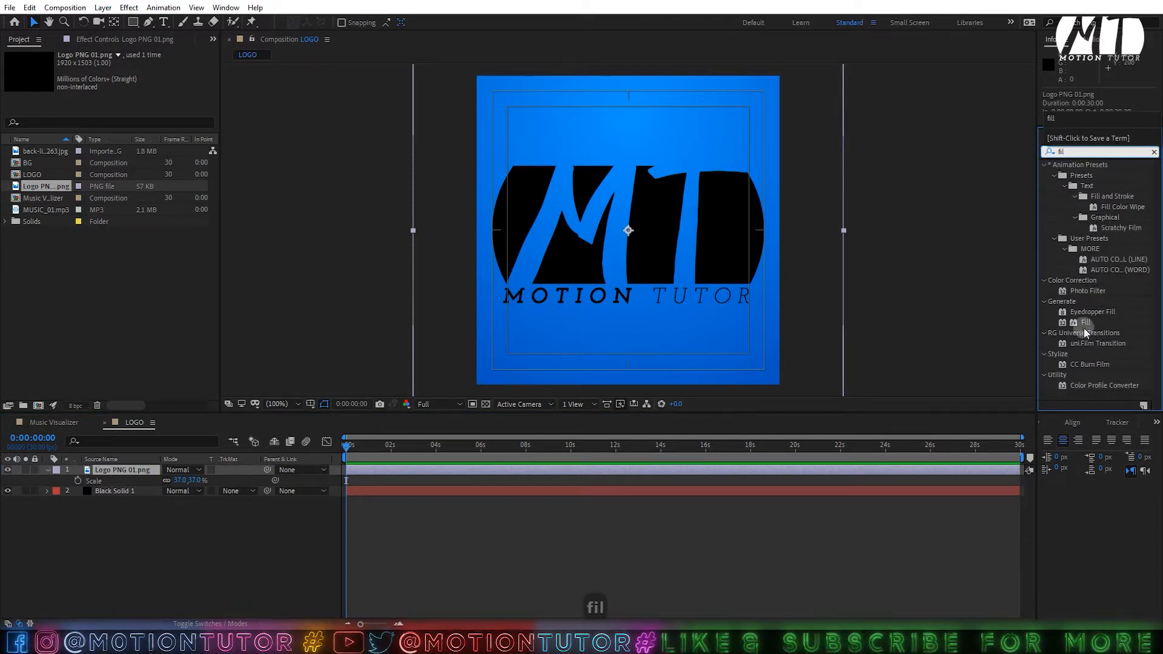
left_click_drag(1078, 323, 580, 237)
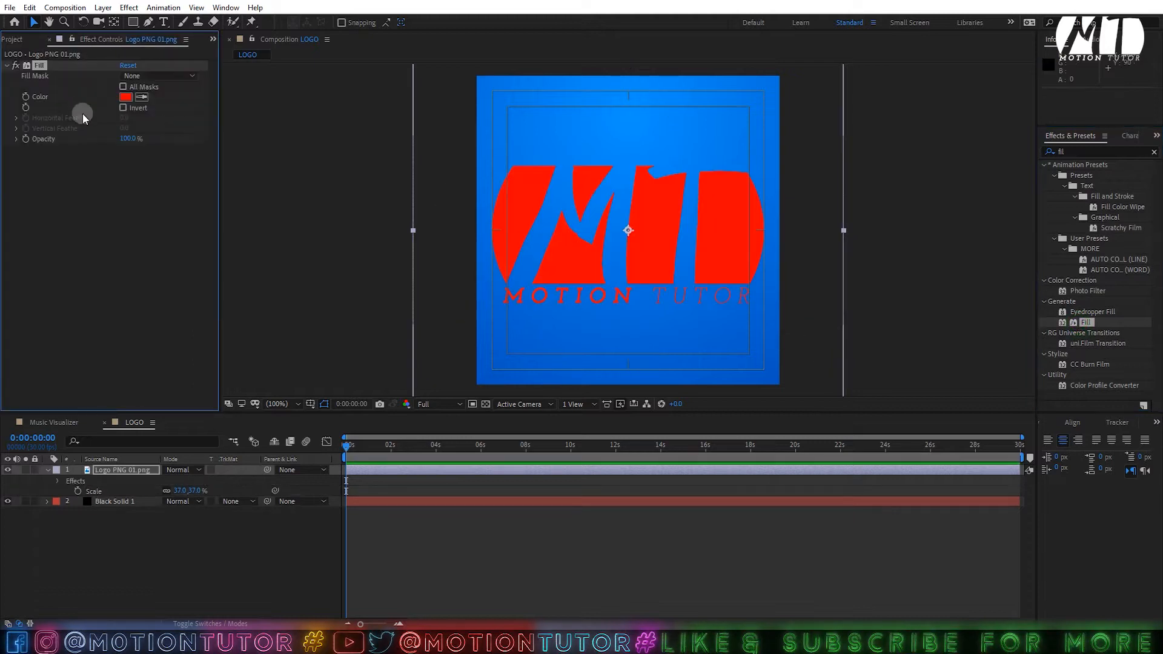
left_click(126, 97)
type("ffffff")
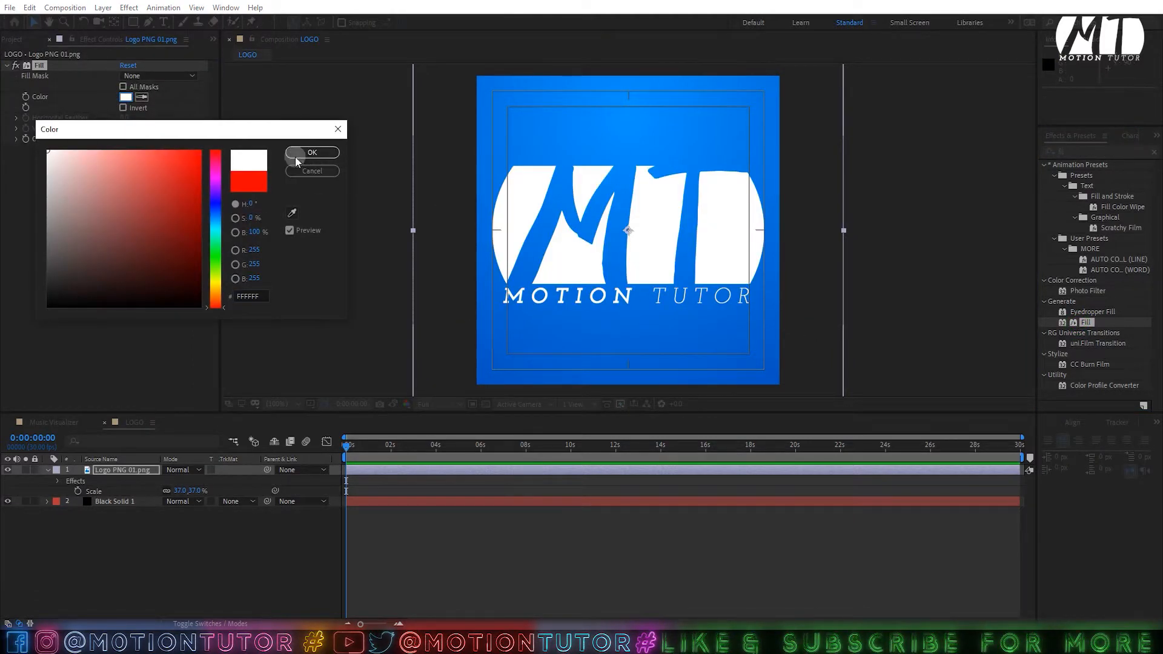
left_click(311, 152)
key("ctrl+s")
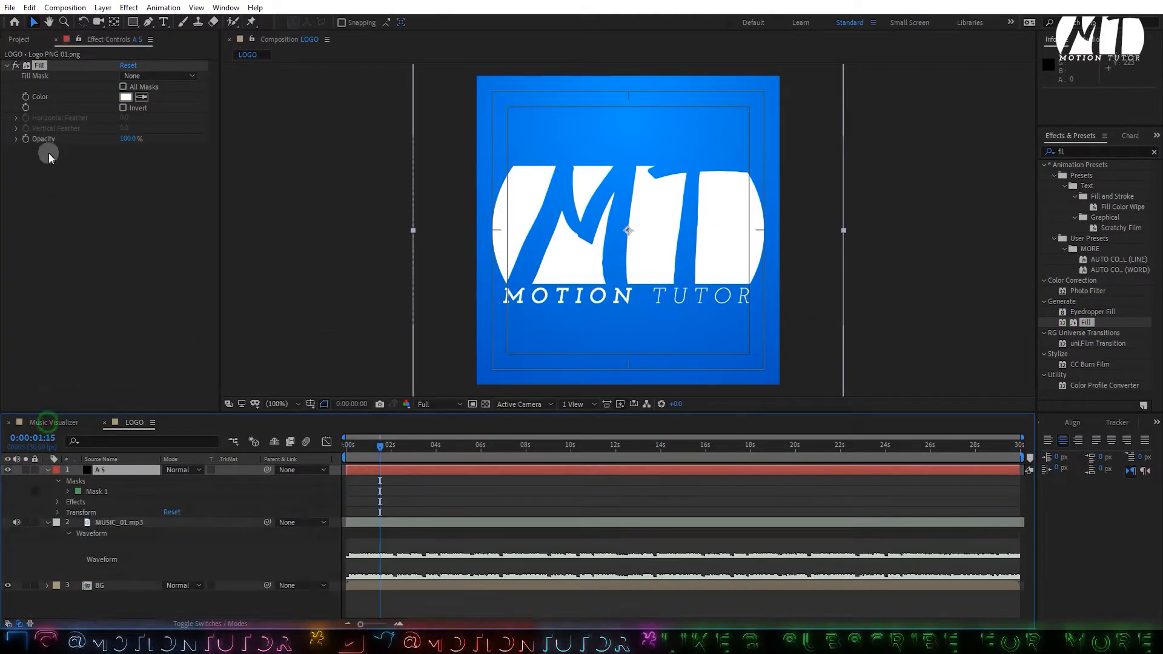
- Place the LOGO comp as the top layer of Music Visualizer, above A S
left_click(20, 39)
left_click(39, 175)
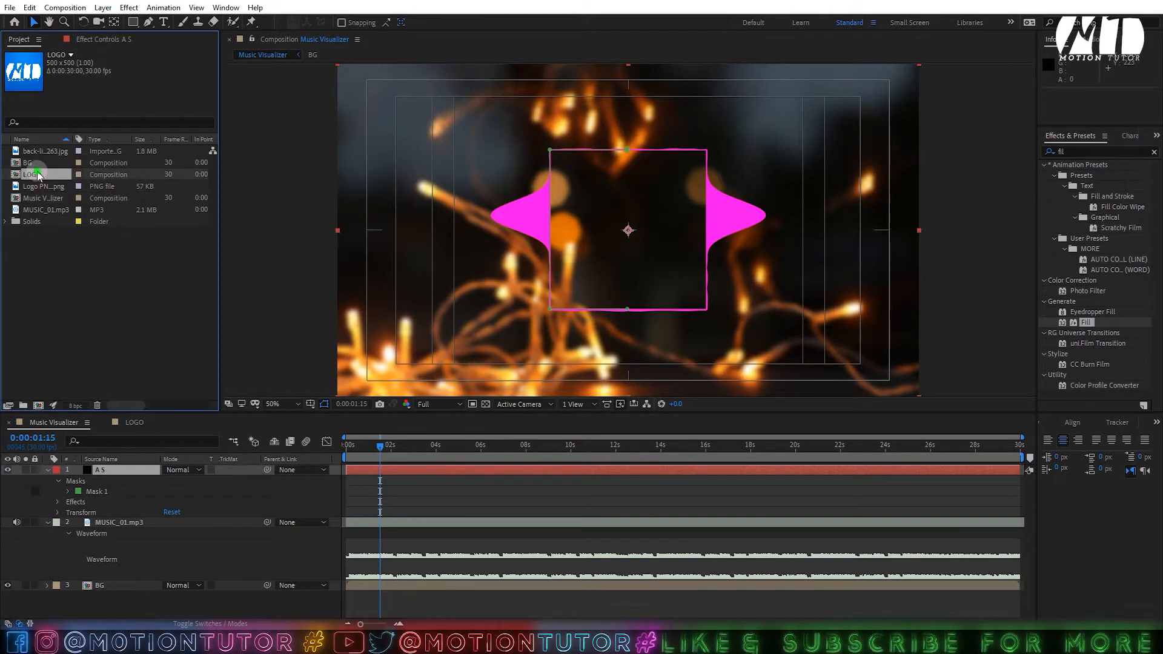
left_click_drag(38, 171, 151, 472)
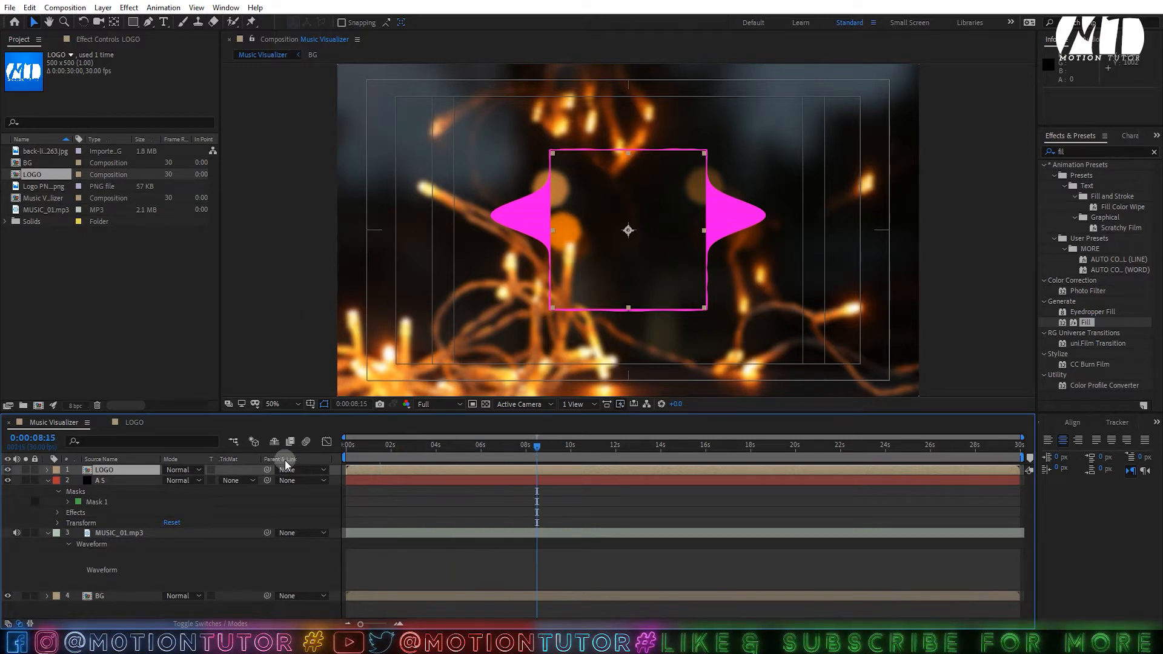
left_click(47, 481)
left_click(49, 490)
left_click(147, 528)
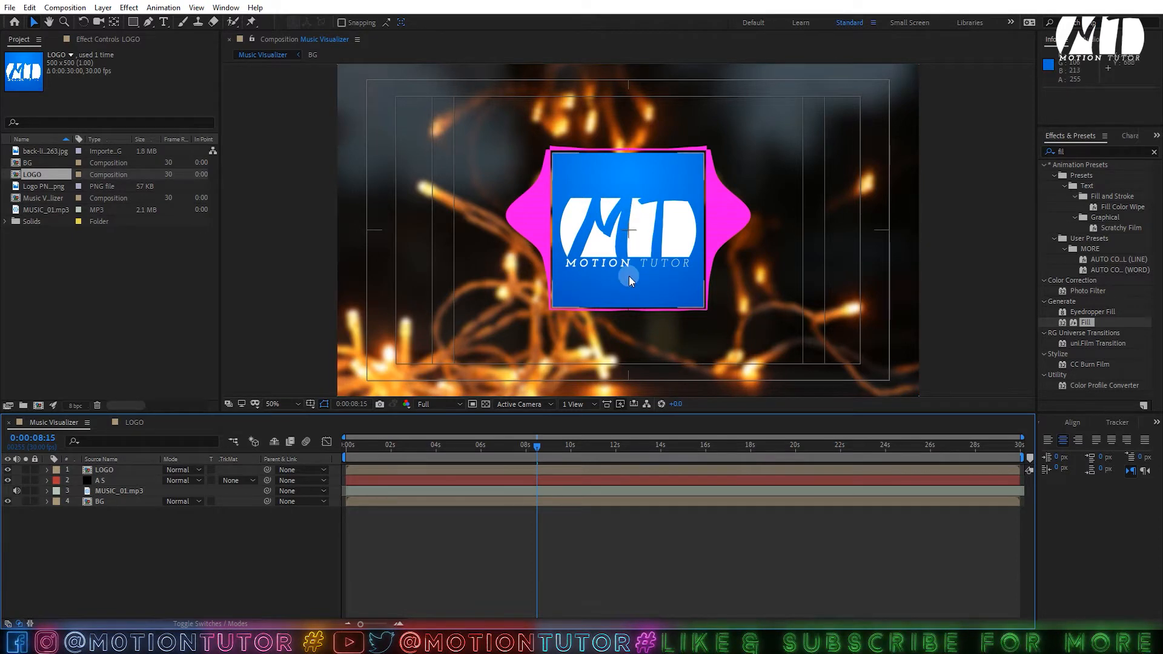
left_click(641, 158)
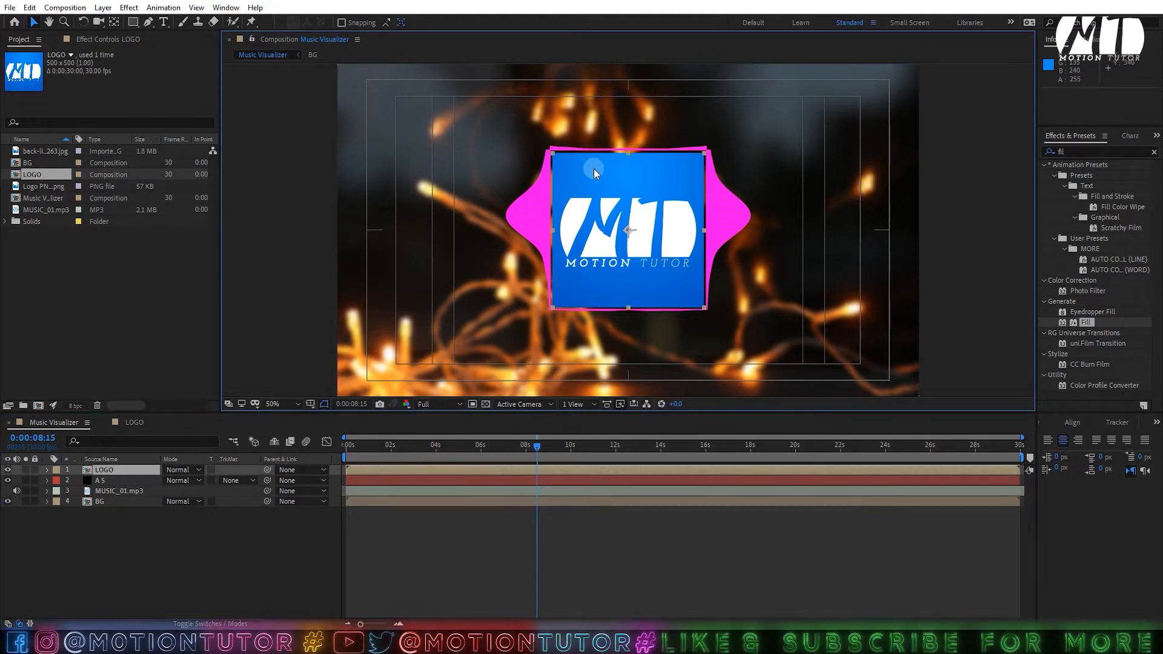
left_click(118, 482)
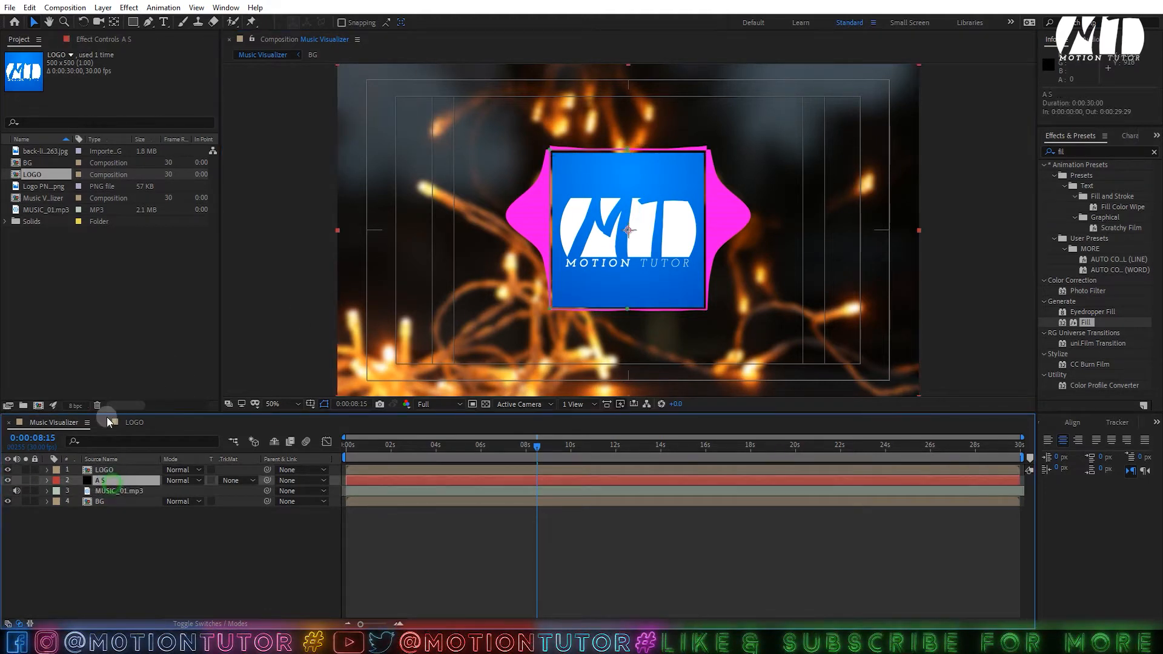
- Eyedrop the logo's blue into A S Inside and Outside Color, deepening Outside Color
left_click(136, 41)
left_click(142, 213)
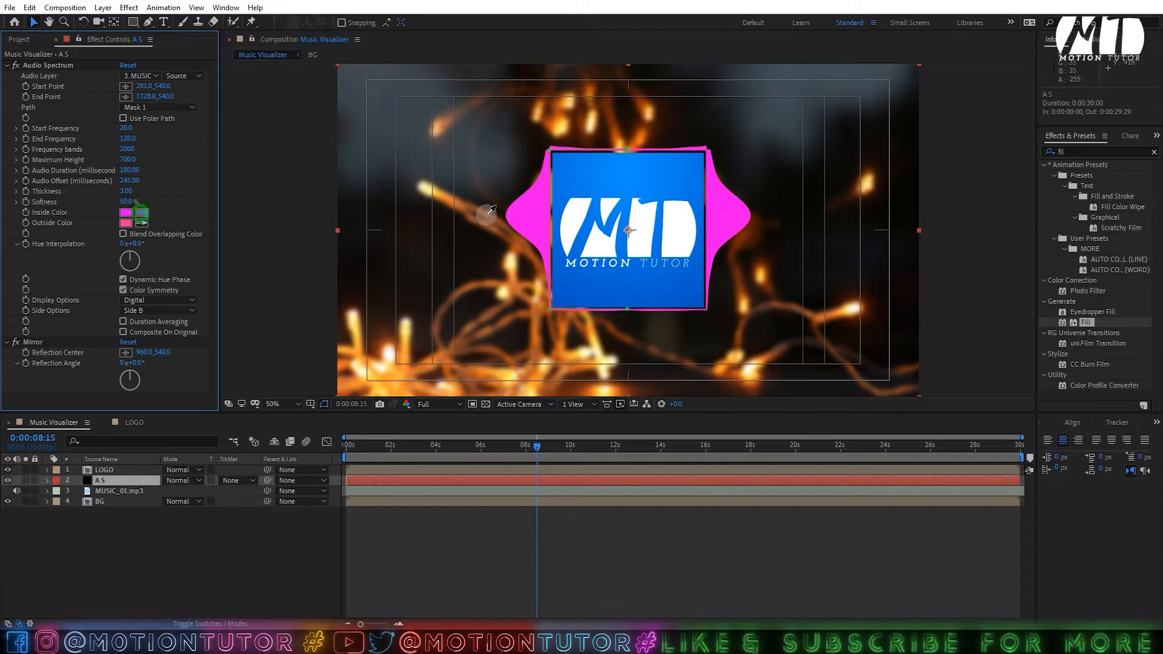
left_click(611, 184)
left_click(141, 223)
left_click(621, 189)
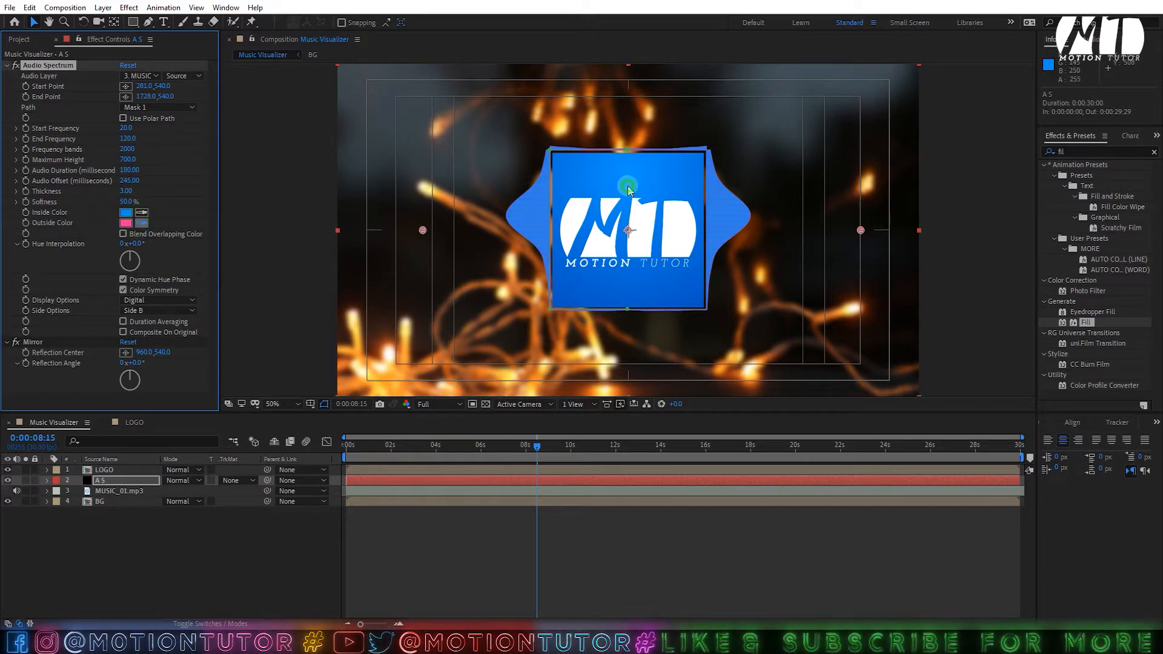
left_click(127, 223)
left_click_drag(217, 223, 217, 211)
left_click(312, 152)
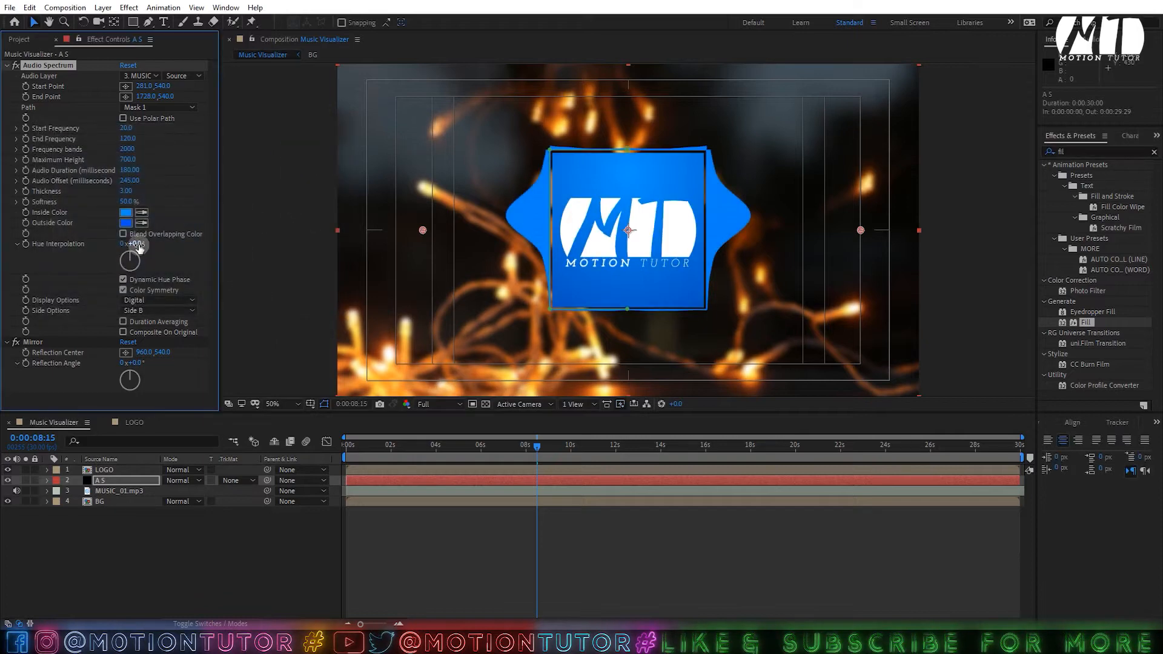
- Set Hue Interpolation to 15° and preview the blue spectrum
mouse_move(138, 244)
left_mouse_down()
mouse_move(180, 242)
mouse_move(157, 253)
left_mouse_up()
left_click(556, 438)
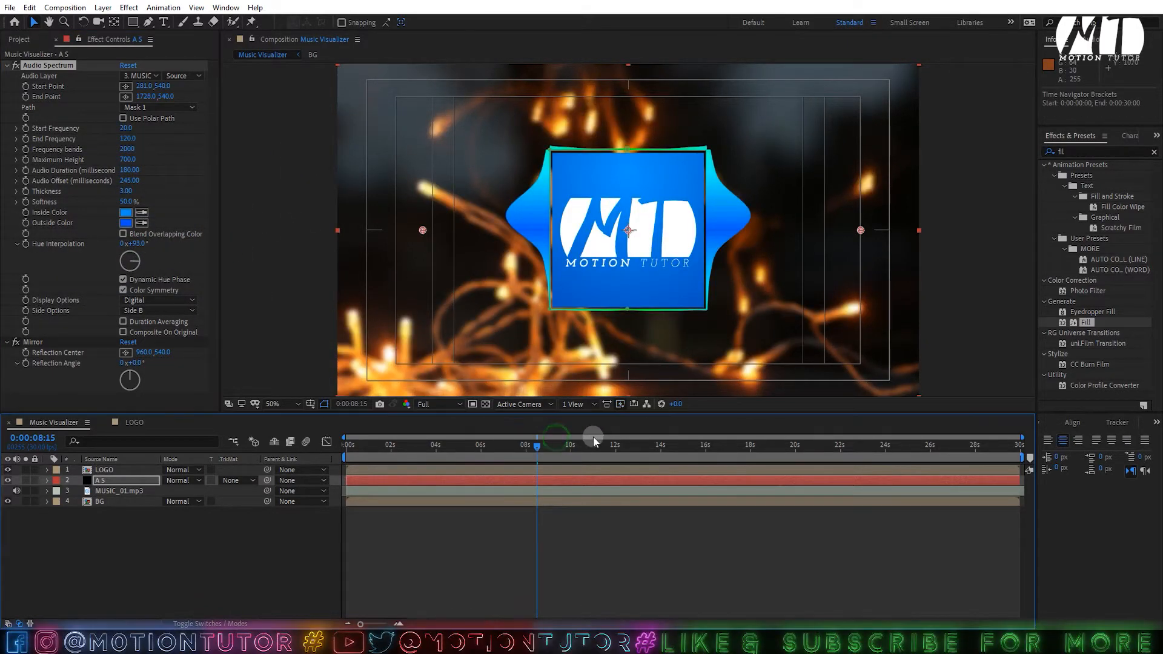
left_click(580, 438)
left_click(592, 444)
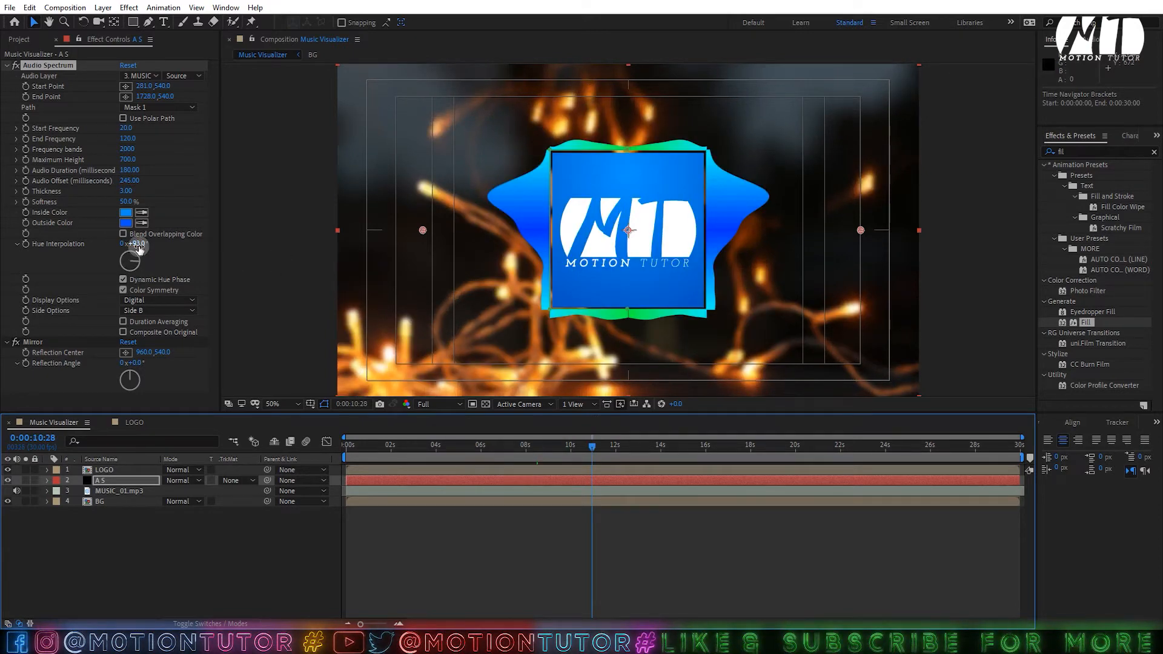
key("ctrl+z")
left_click(135, 244)
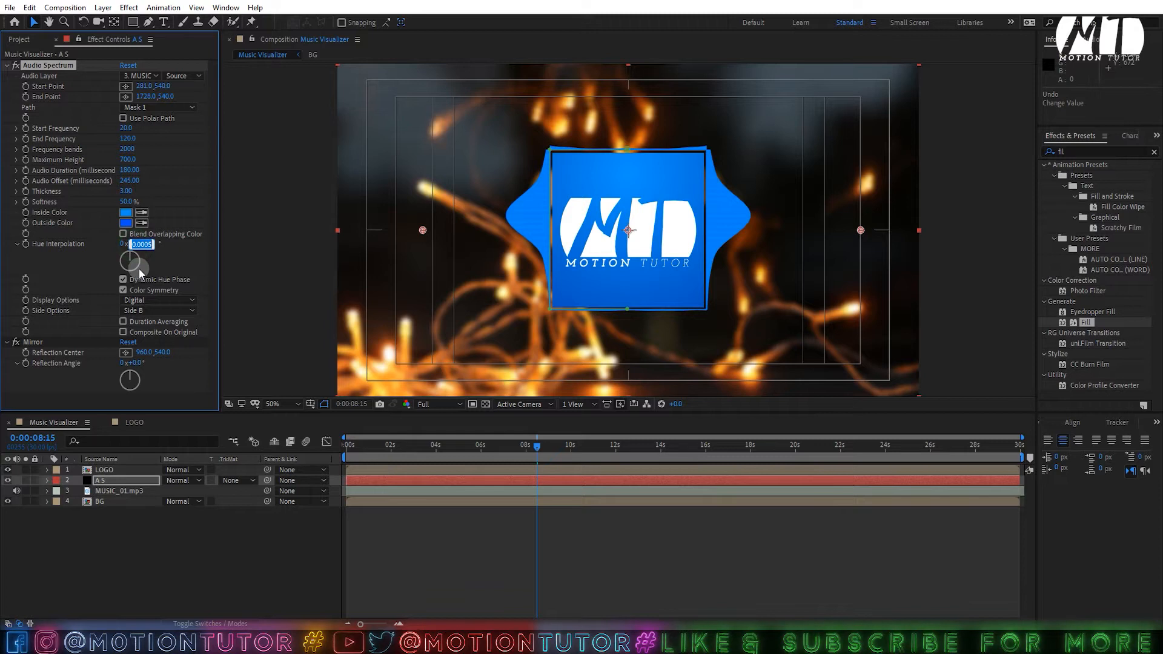
type("1")
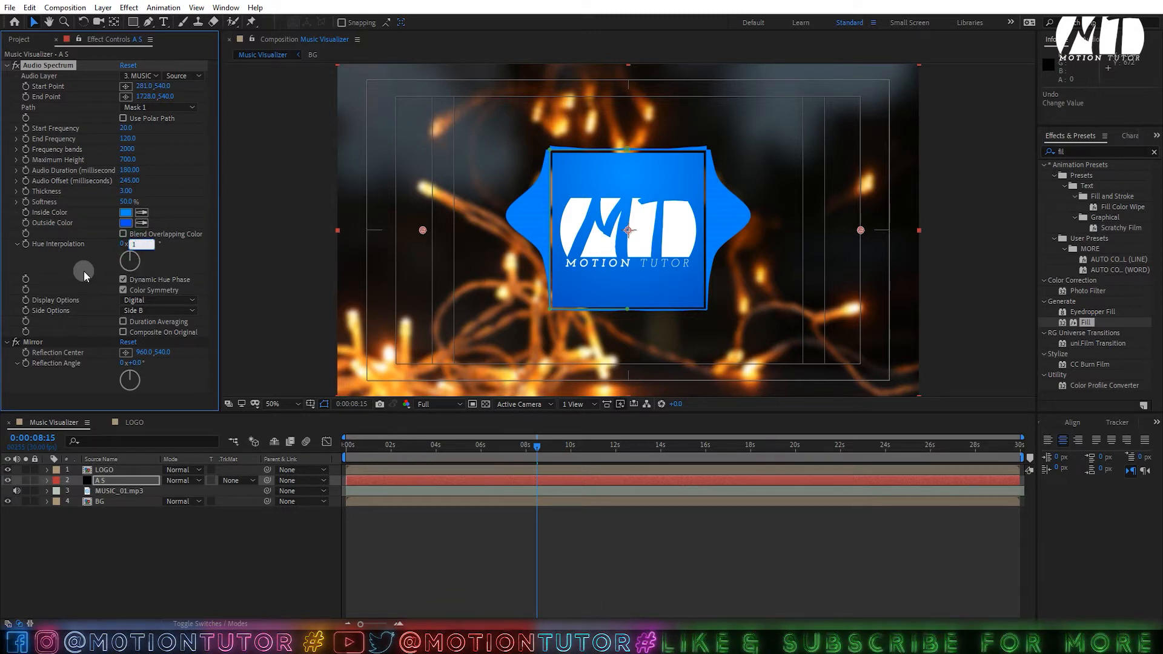
type("5")
left_click(84, 275)
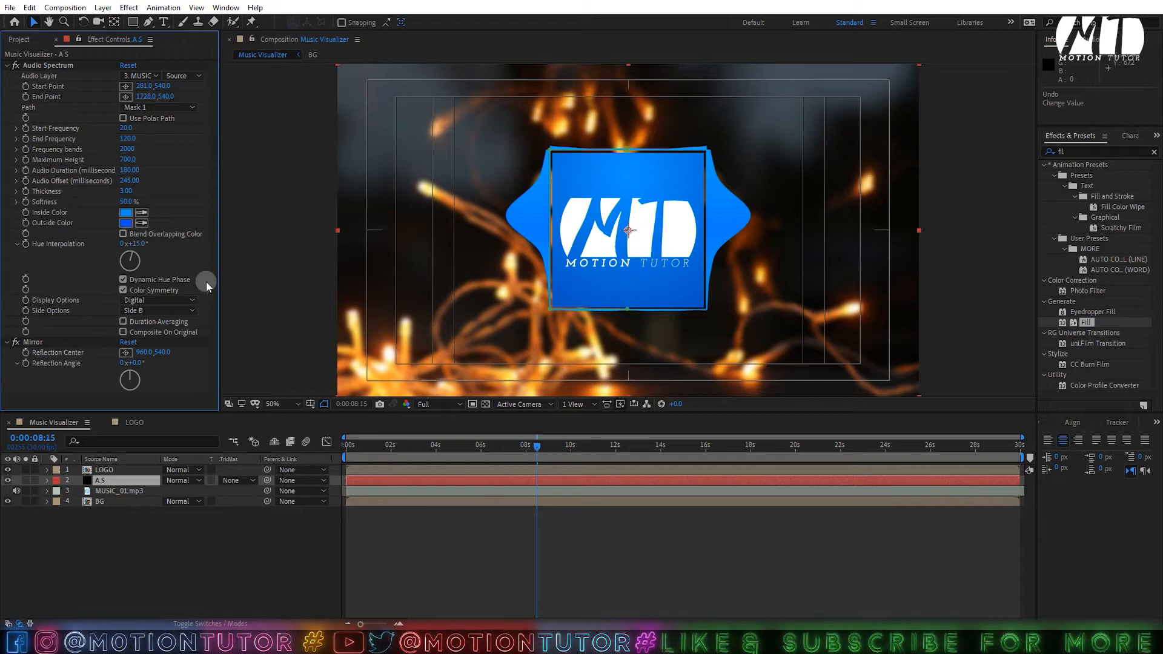
left_click_drag(509, 453, 558, 460)
left_click_drag(405, 445, 316, 452)
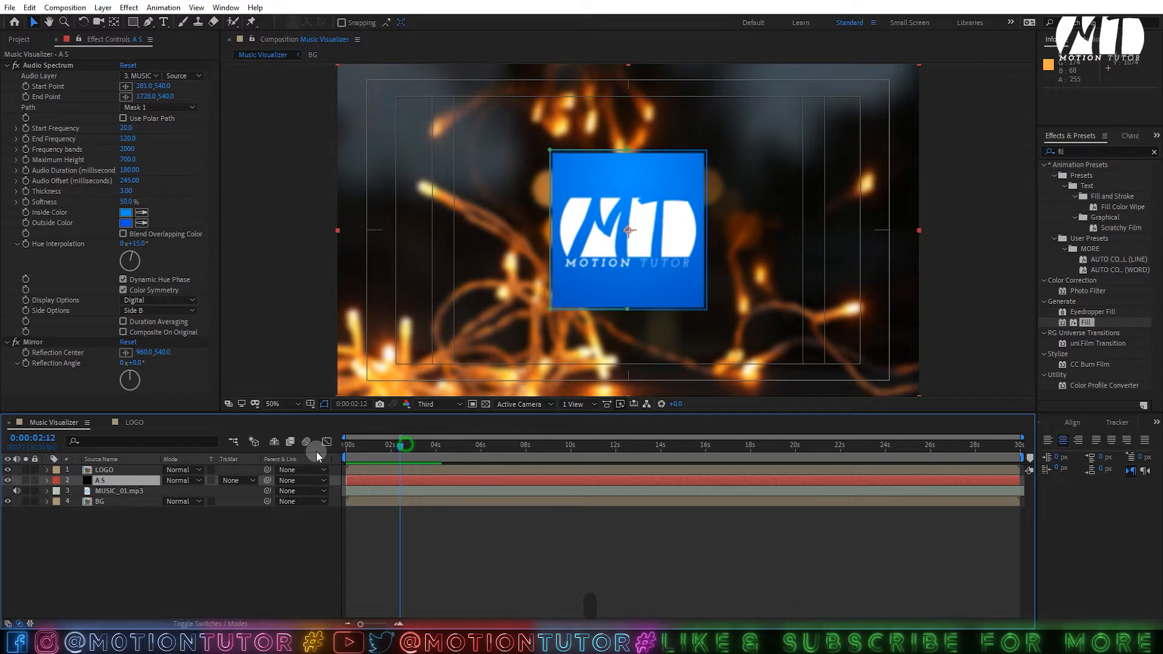
key("space")
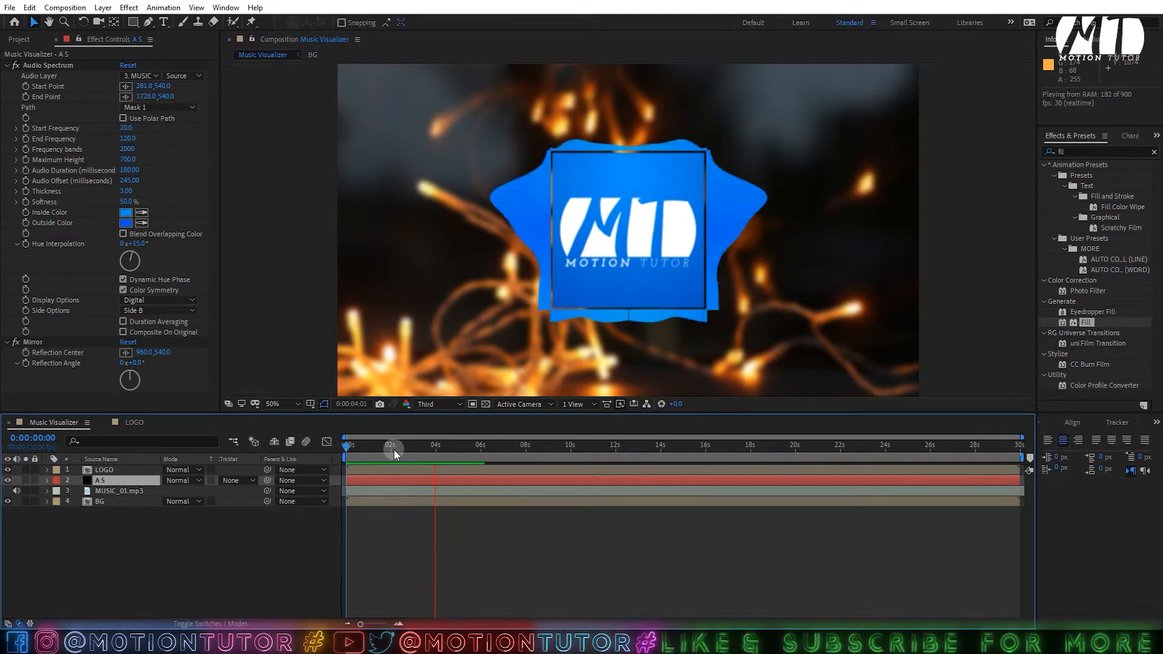
- Pre-compose MUSIC_01.mp3 into a comp named MUSIC and turn off its video
key("space")
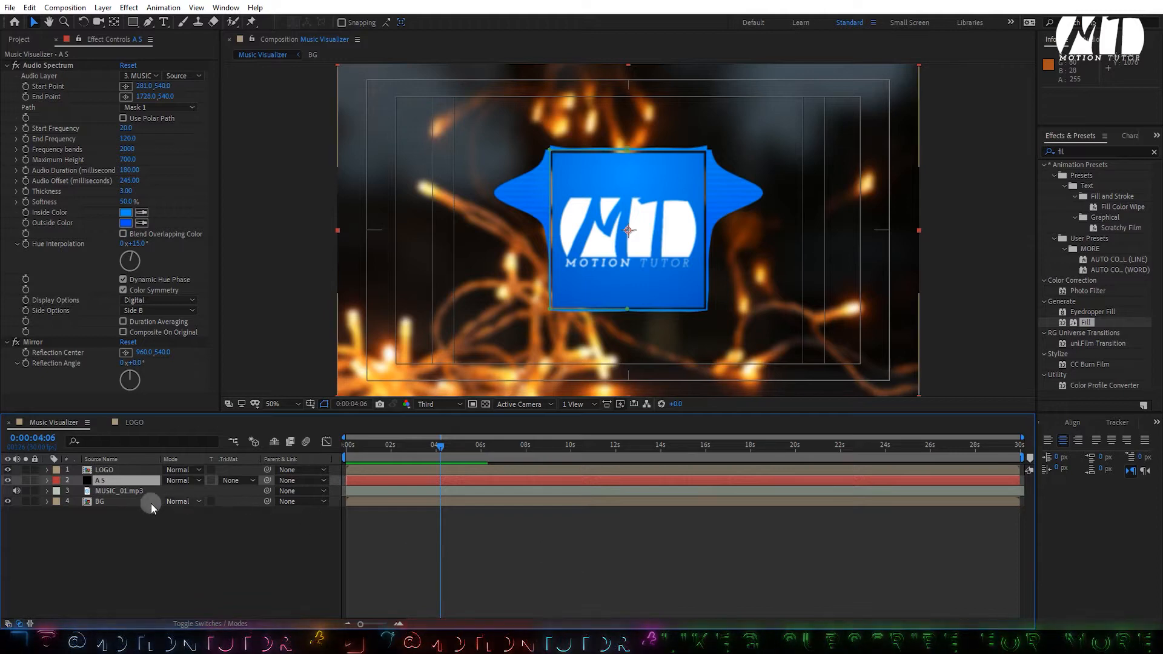
left_click(121, 490)
right_click(105, 492)
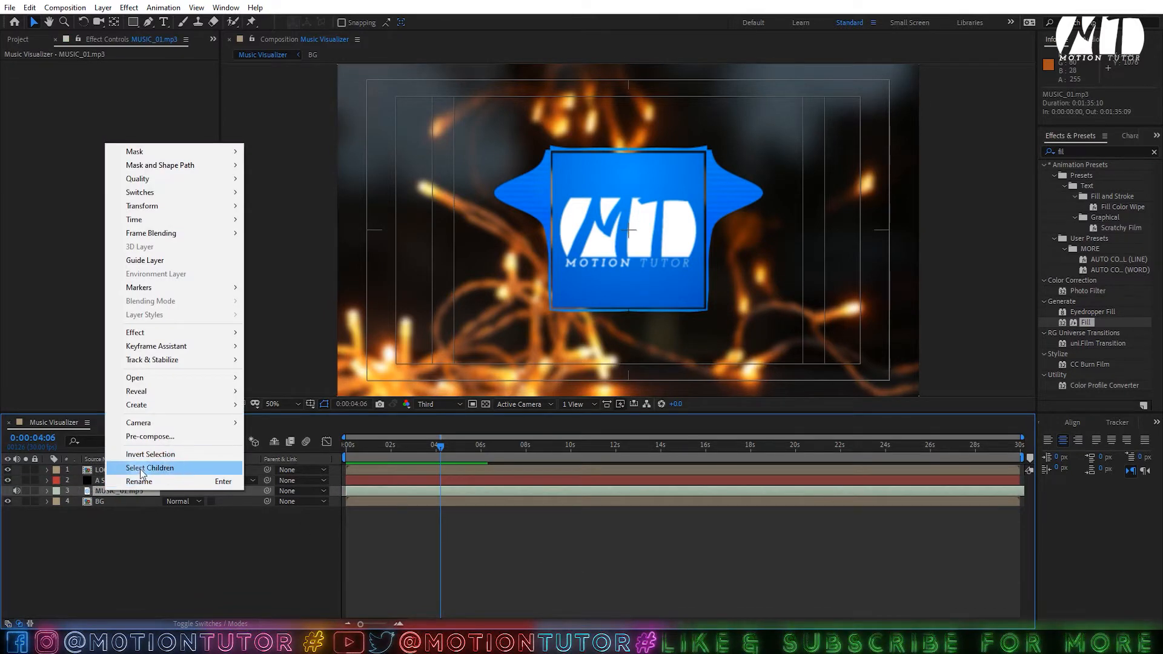
left_click(143, 439)
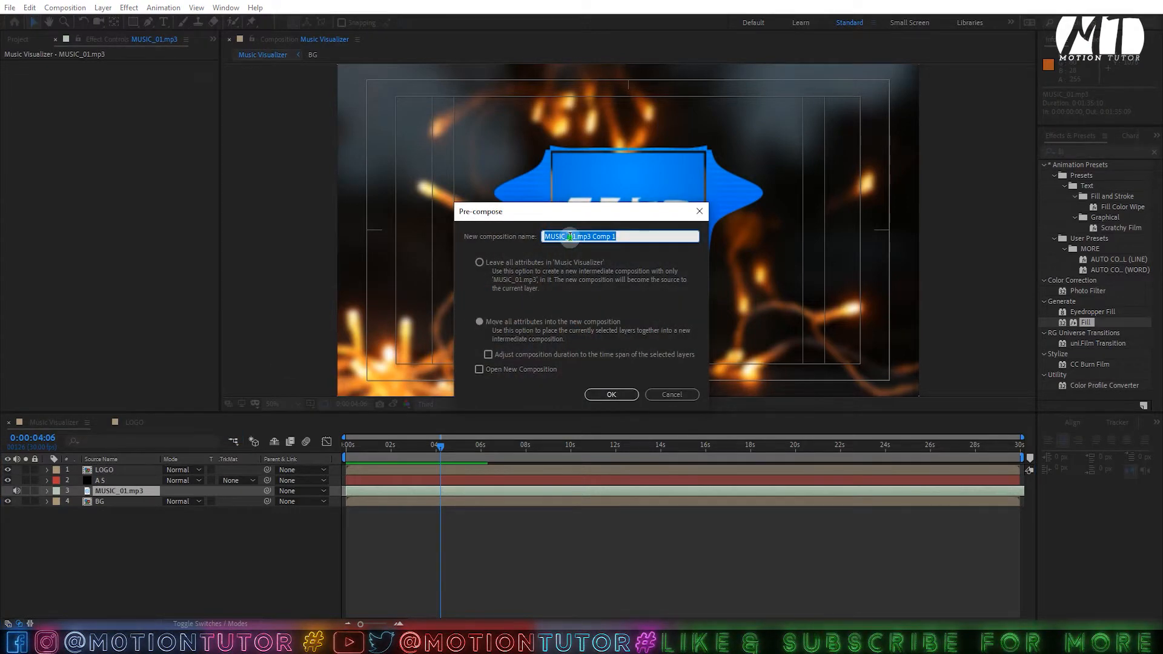
left_click_drag(570, 237, 647, 237)
key("BackSpace")
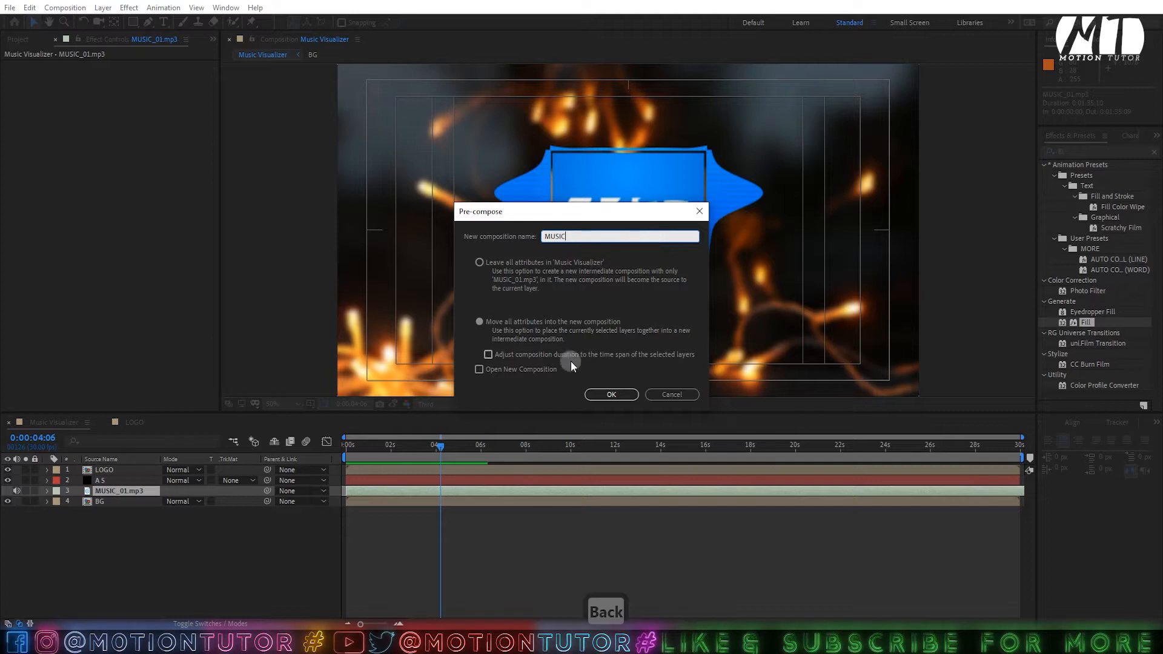
left_click(610, 393)
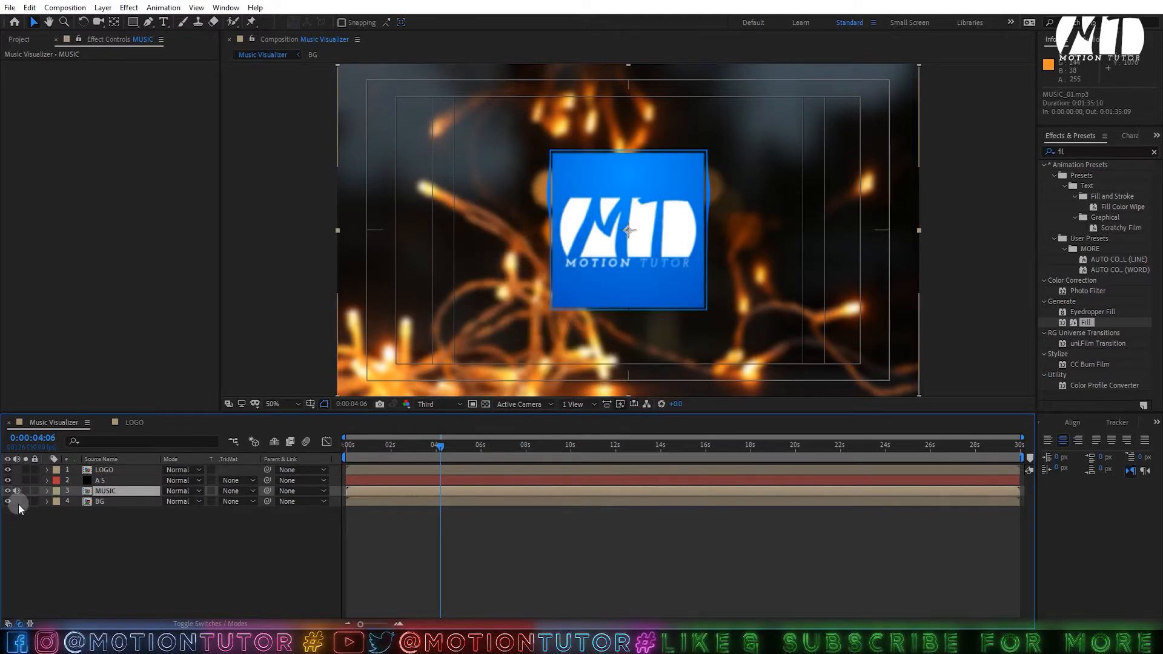
left_click(7, 490)
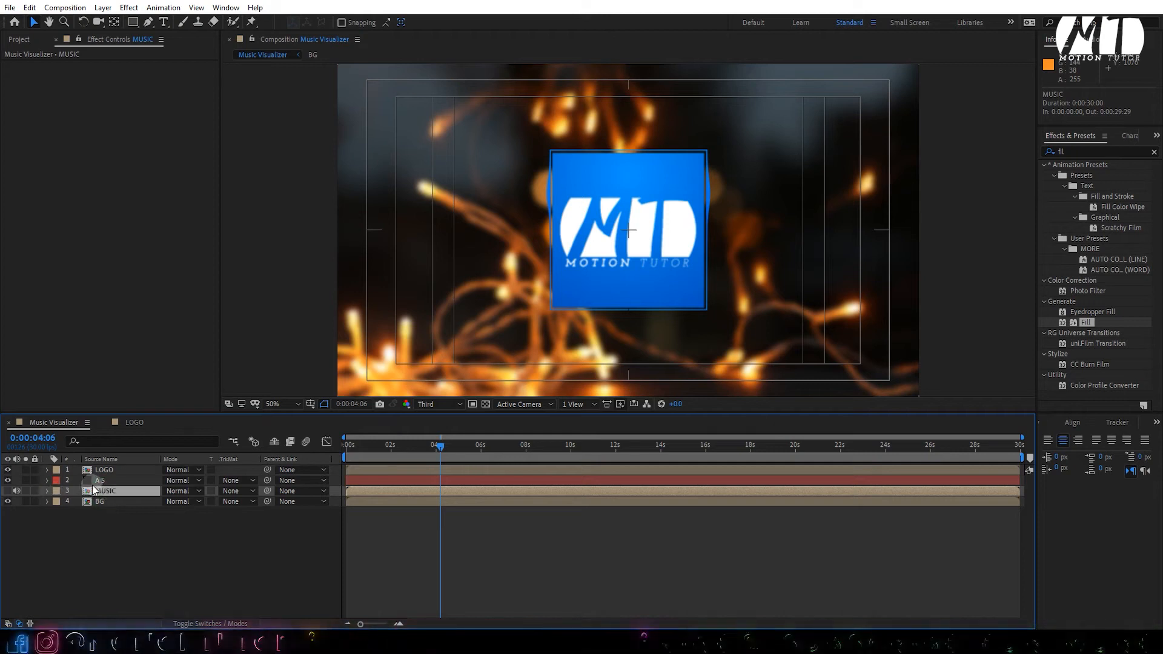
- Pre-compose LOGO and A S into Pre-comp 1, inspect it, and return to Music Visualizer
left_click(100, 480)
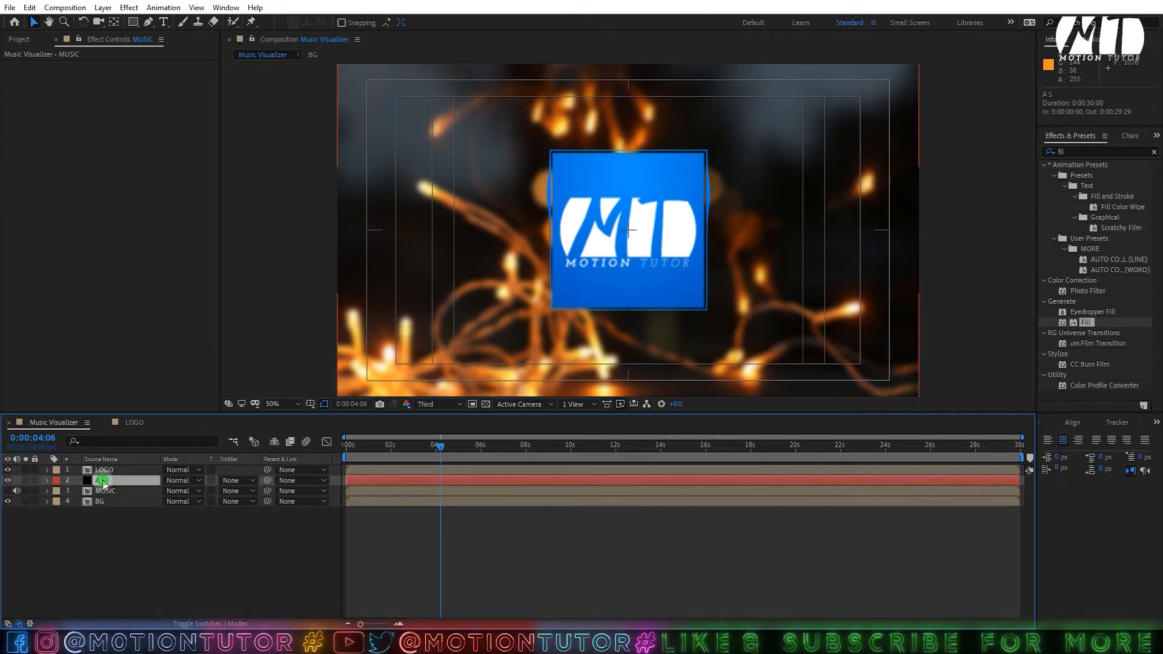
left_click(103, 470, "ctrl")
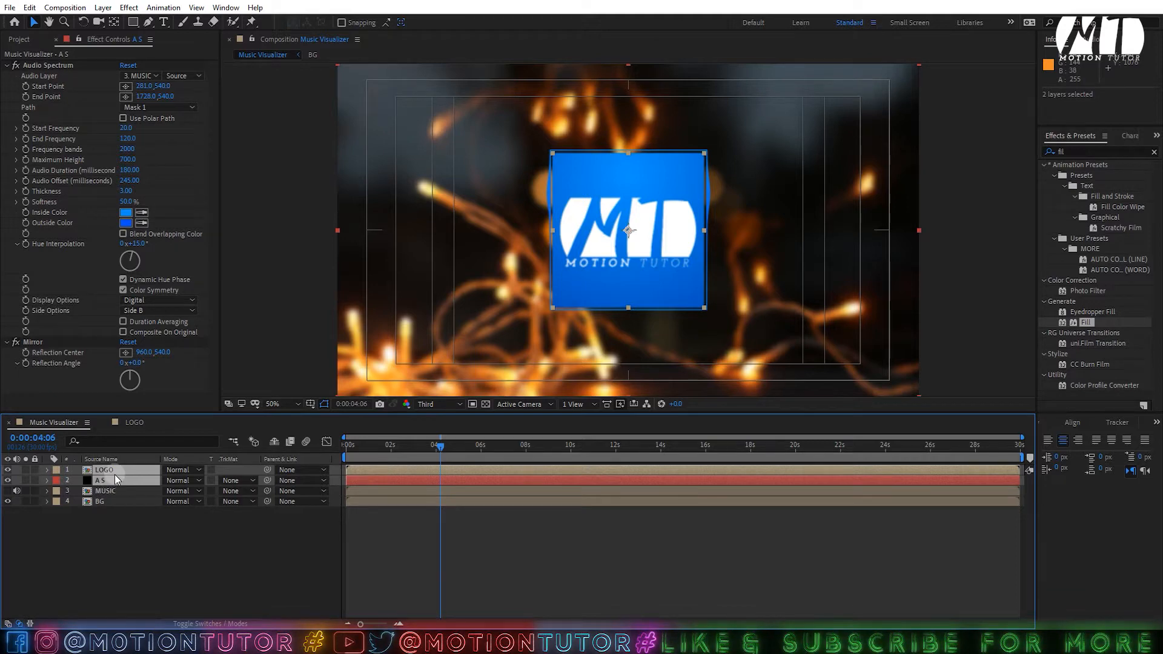
right_click(117, 480)
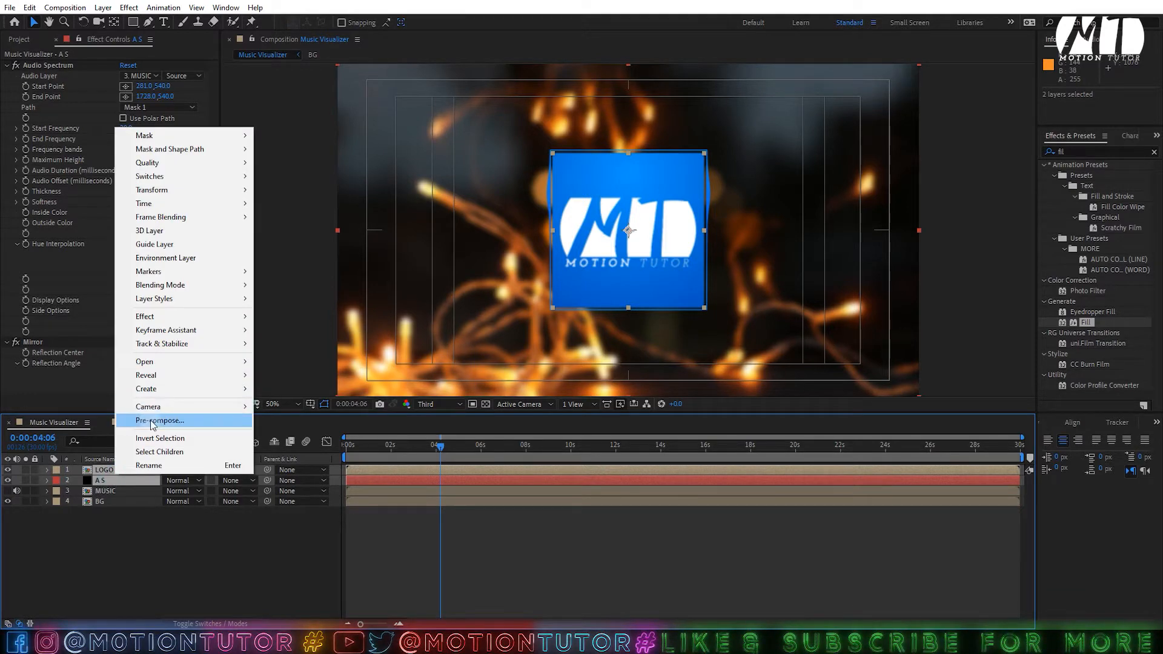
left_click(152, 422)
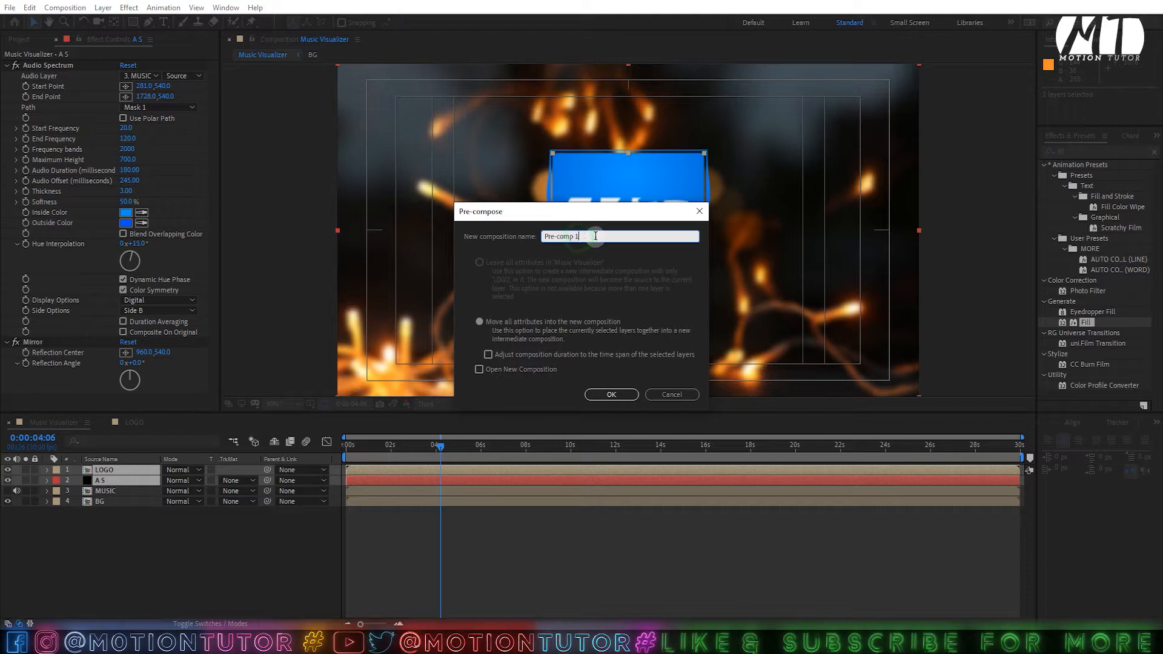
left_click(611, 394)
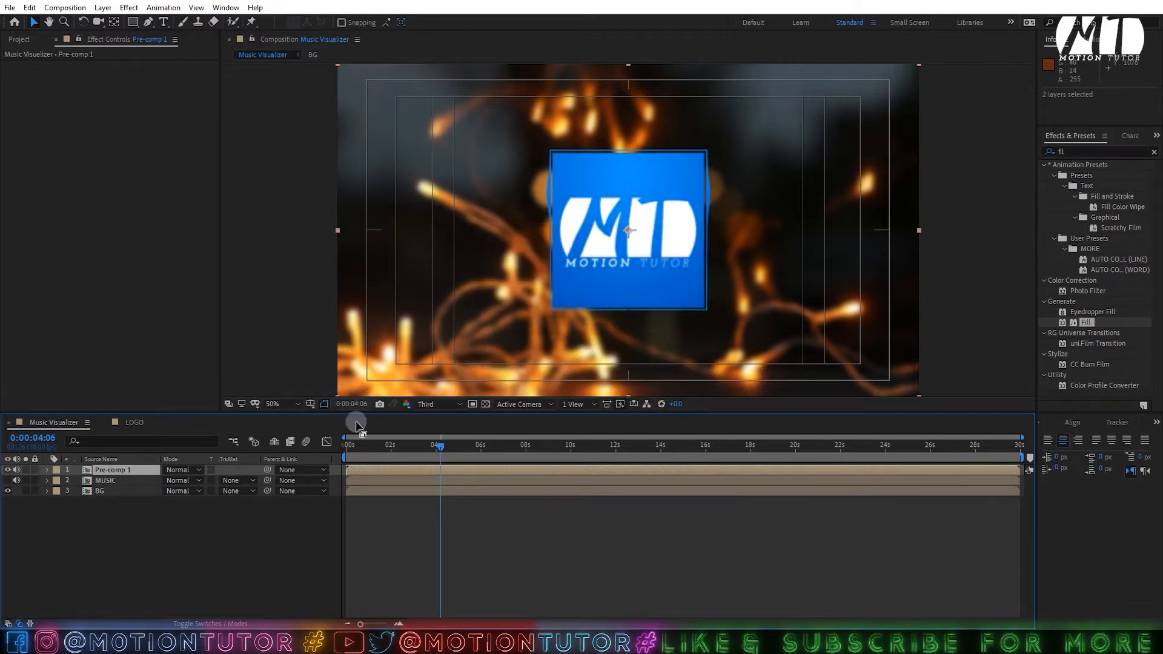
double_click(117, 470)
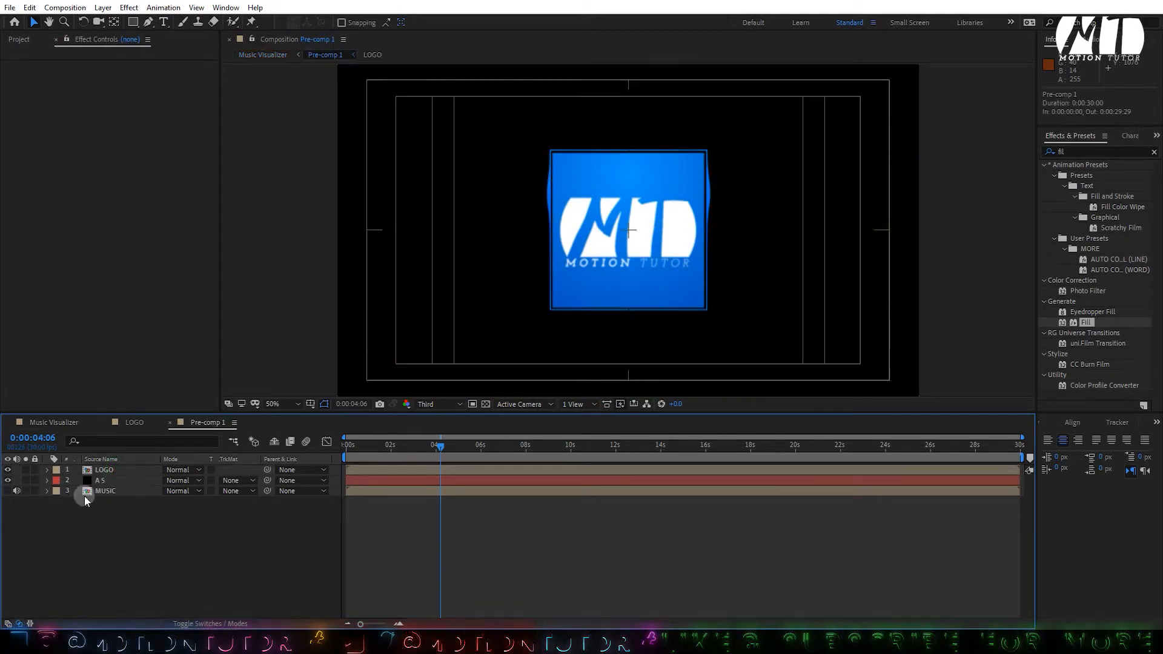
left_click(117, 492)
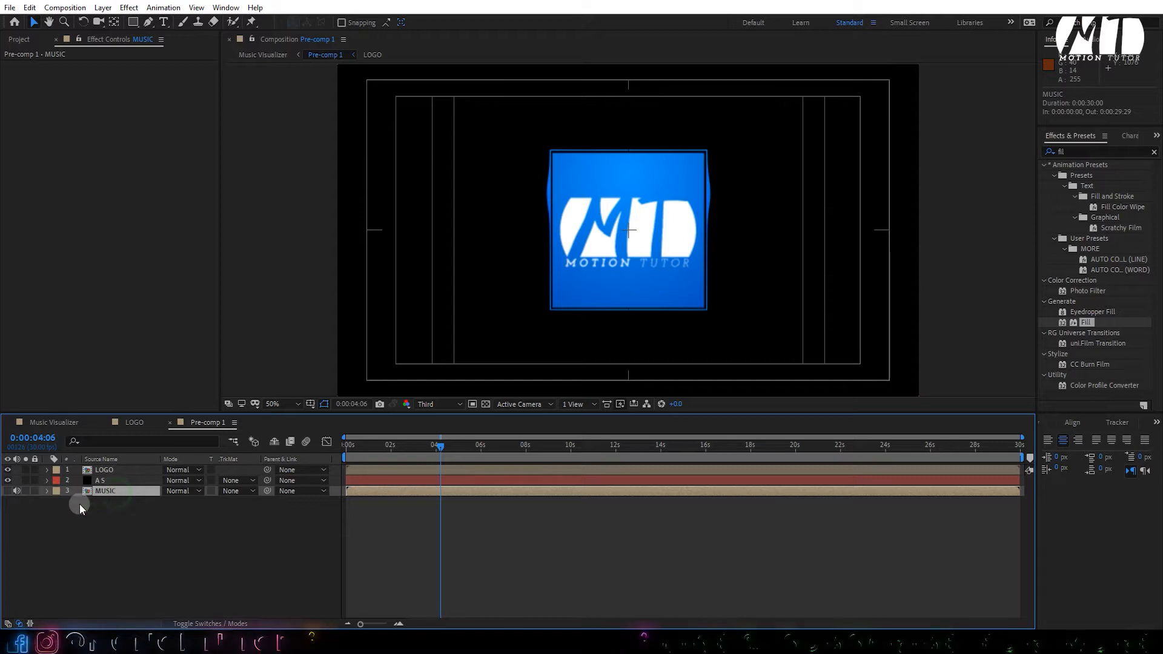
left_click(130, 423)
left_click(54, 422)
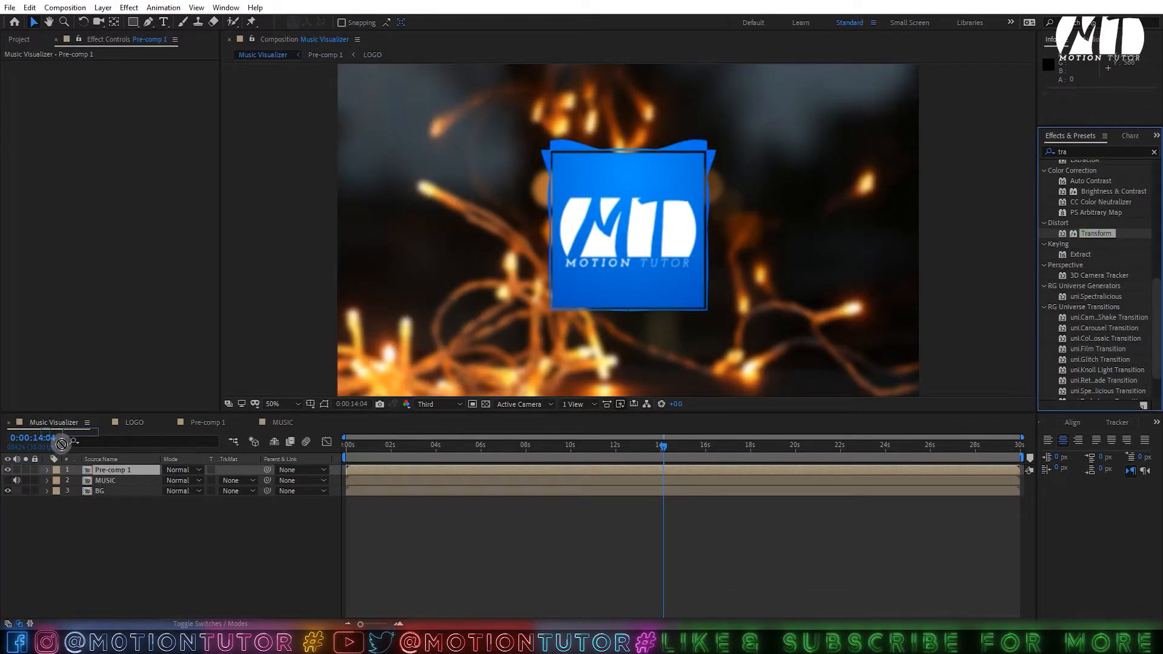
- Apply Transform to Pre-comp 1 and add an expression to its Scale, shown with E
left_click_drag(62, 444, 115, 471)
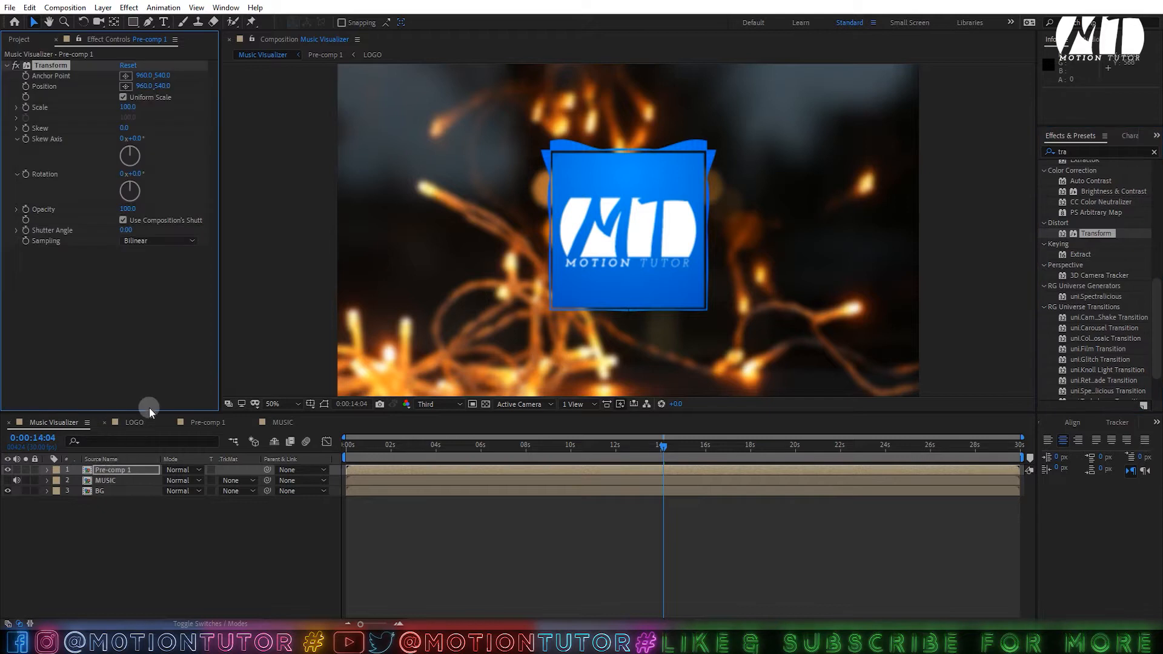
left_click(27, 107, "alt")
left_click(42, 495)
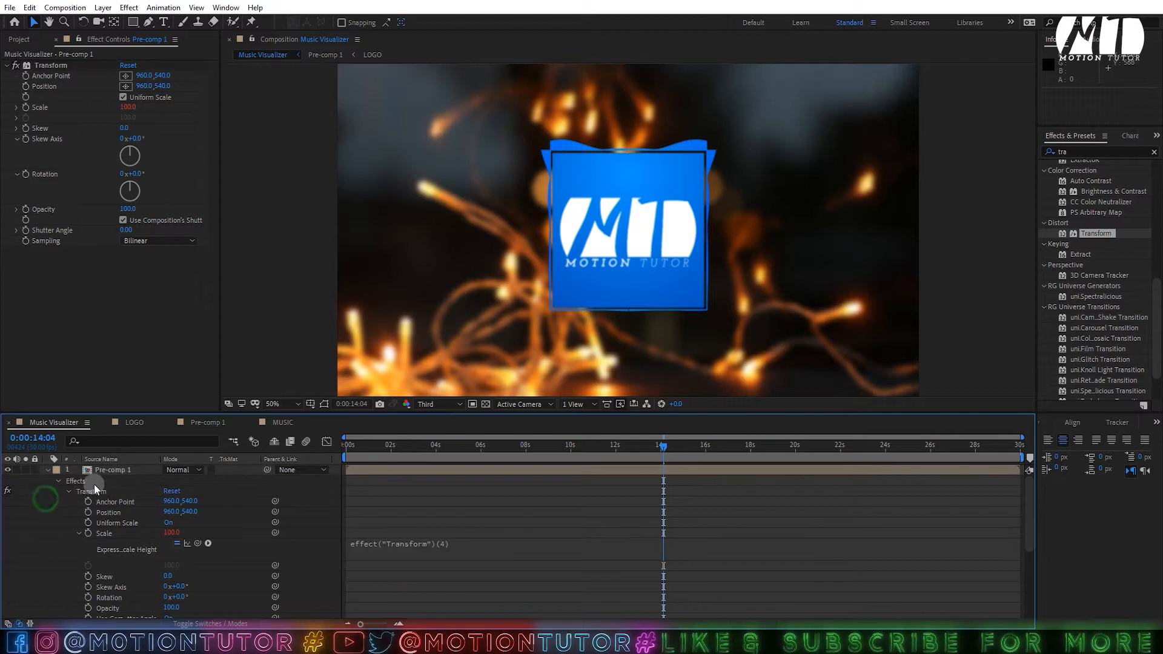
left_click(125, 472)
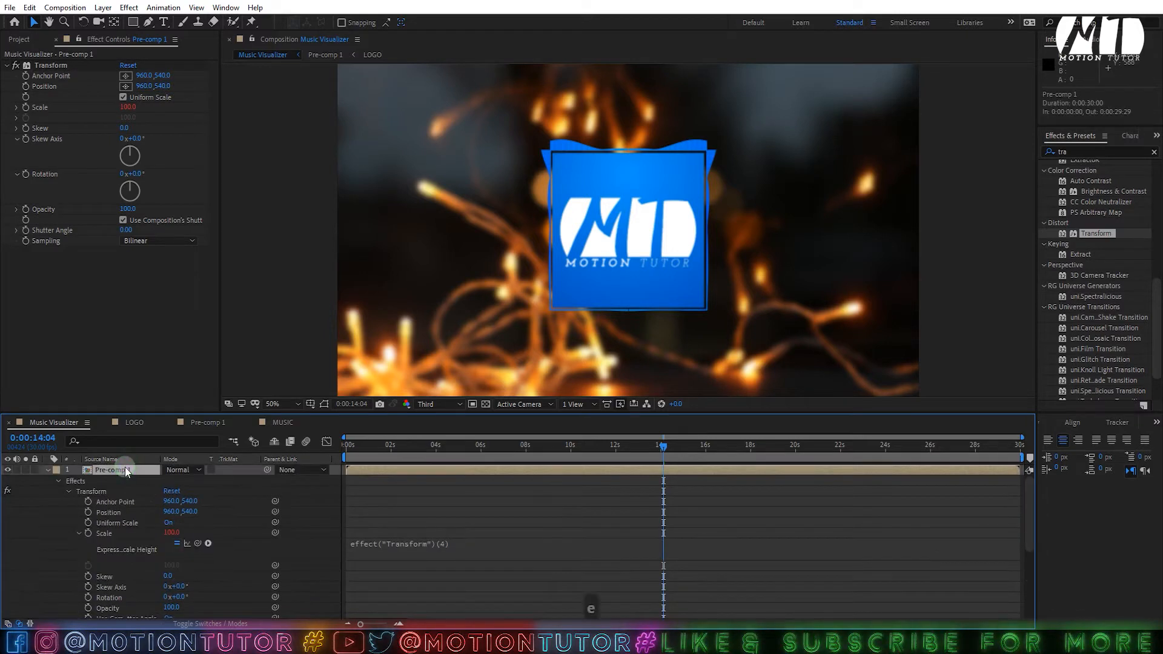
key("e")
key("e")
left_click(386, 510)
left_click(424, 550)
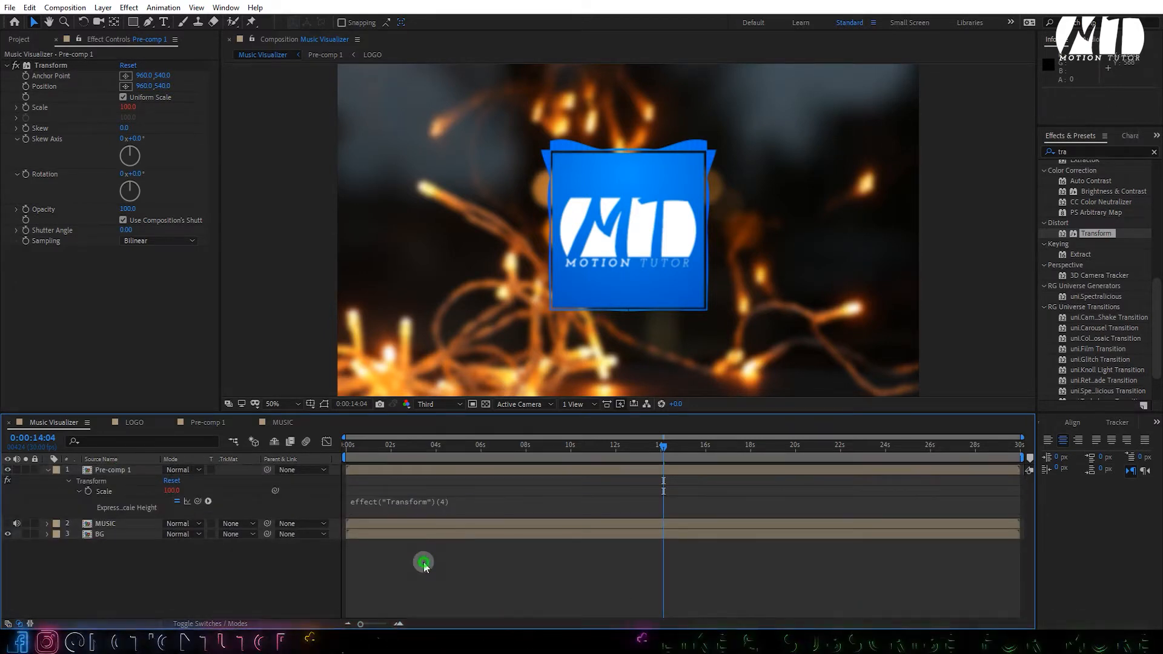
left_click(128, 524)
right_click(127, 524)
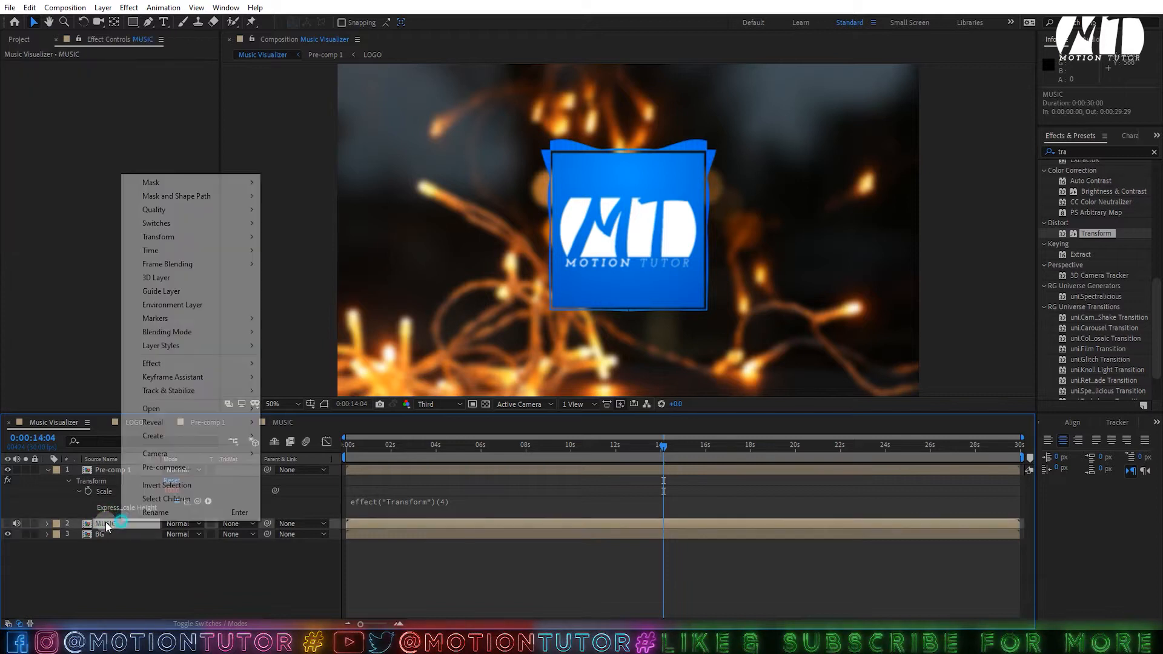
- Convert the music audio to amplitude keyframes and delete the Left Channel slider
mouse_move(170, 377)
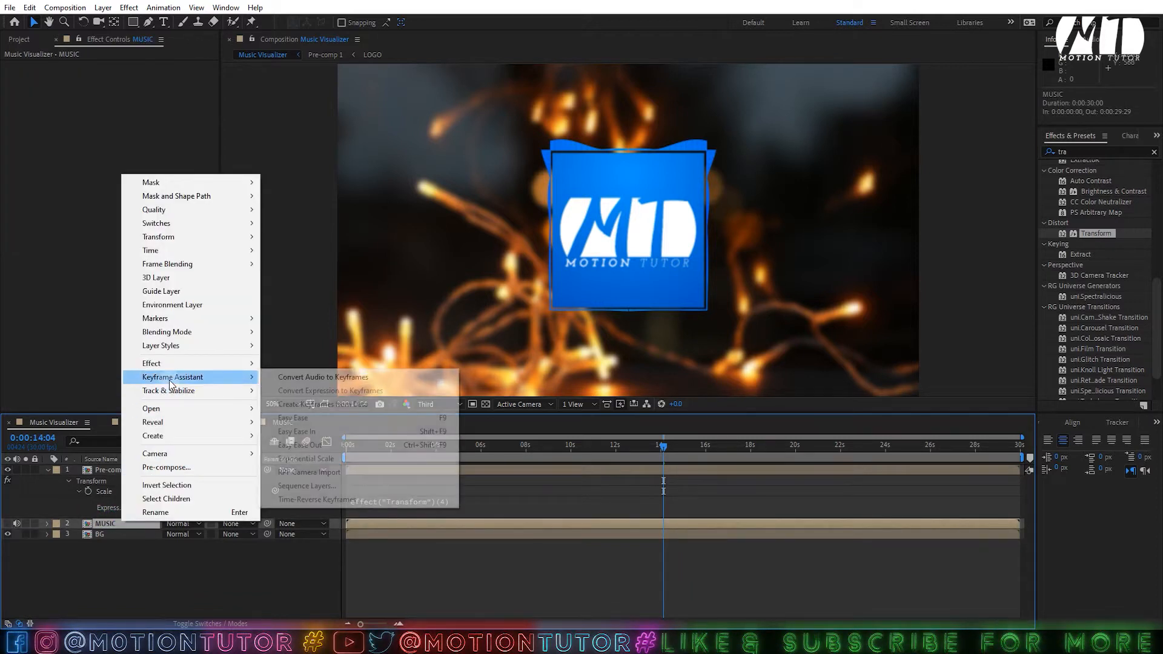
left_click(344, 377)
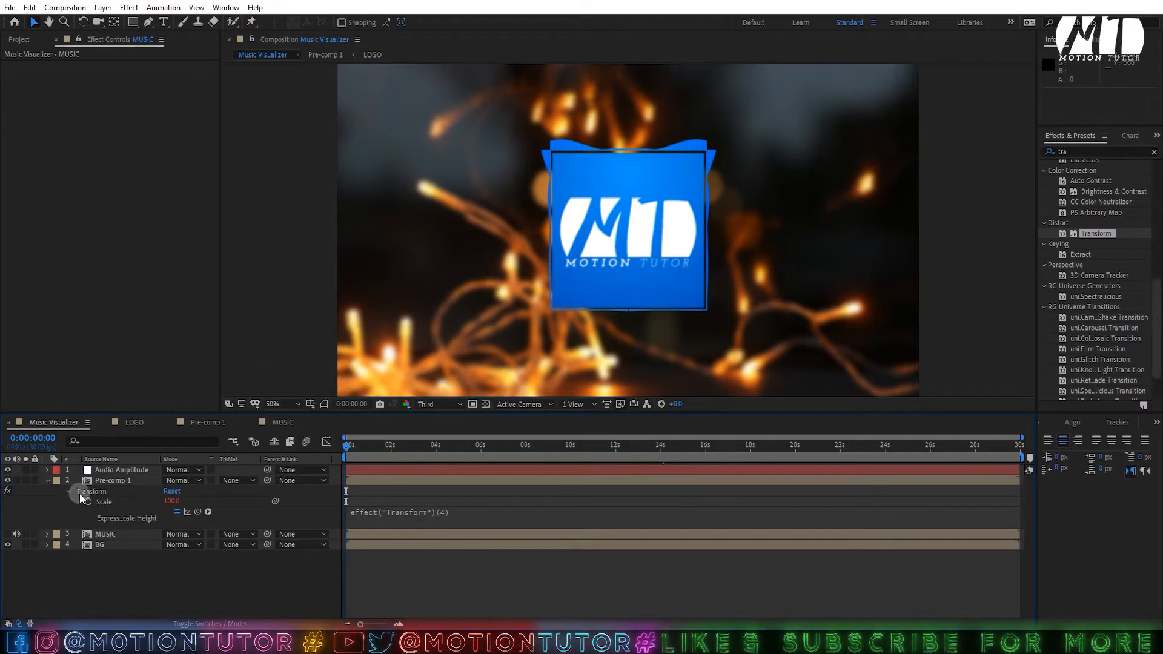
left_click(112, 472)
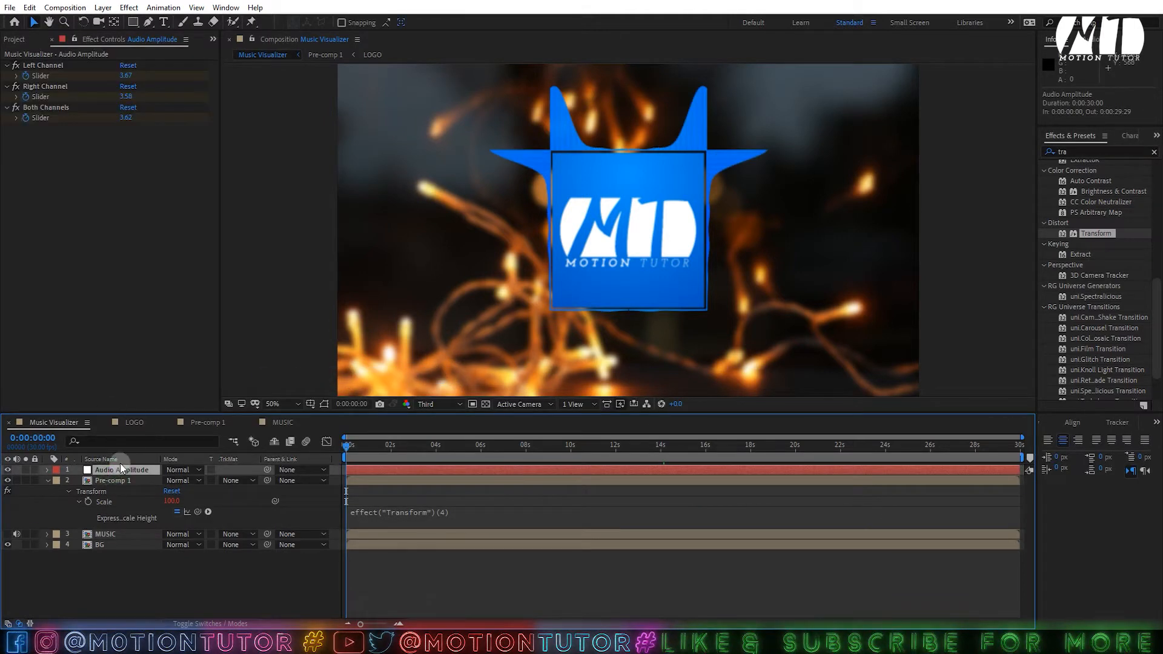
key("u")
left_click(99, 482)
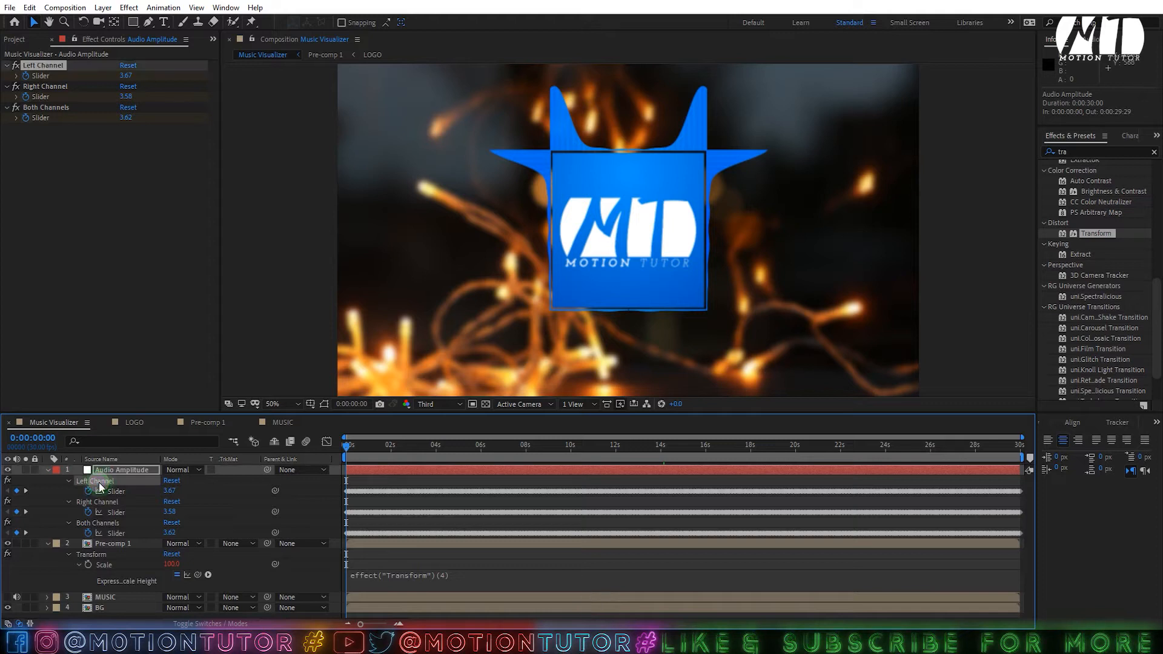
key("Delete")
key("Delete")
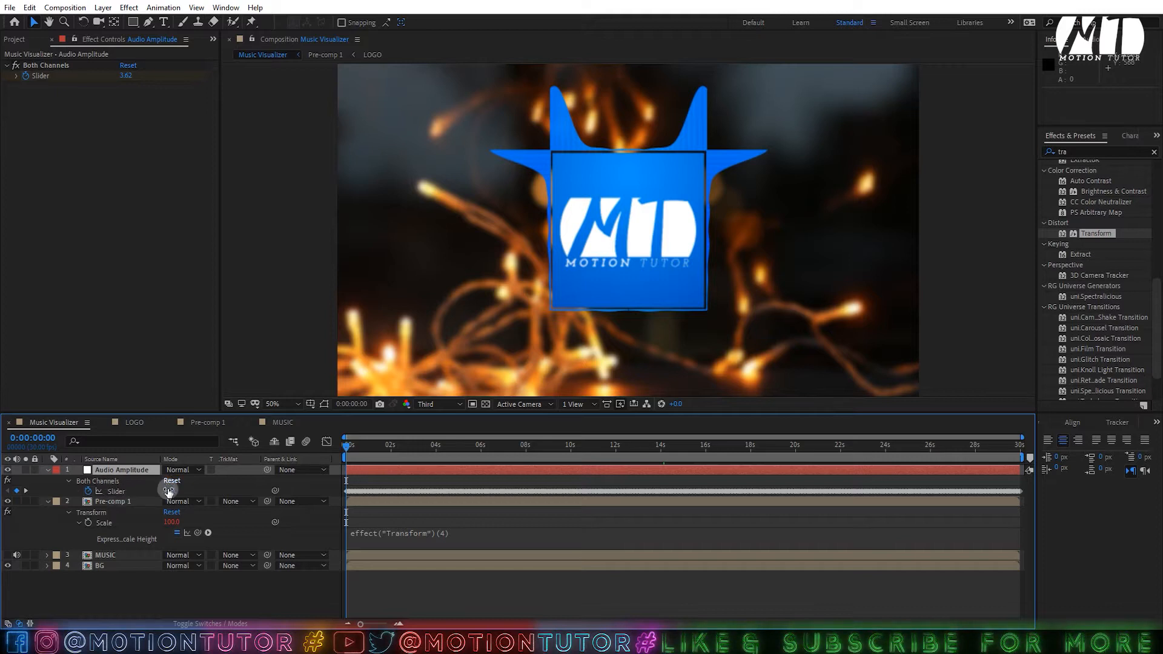
- Write the Scale expression as value + (Both Channels slider)/10 and scrub to check
left_click(351, 538)
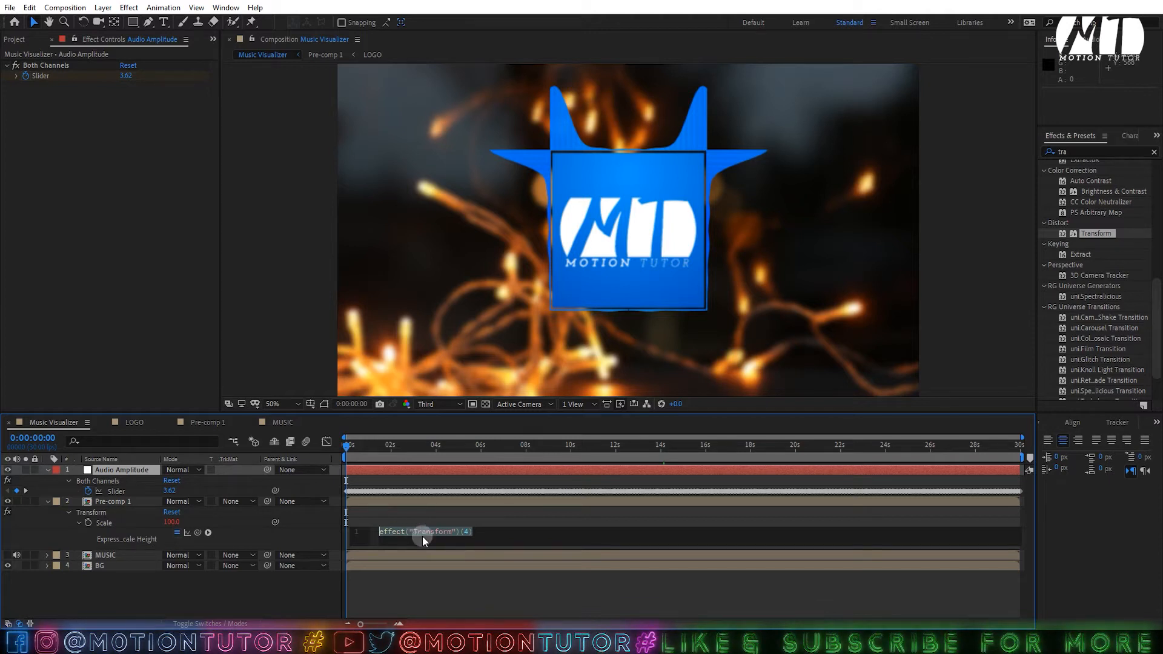
type("va")
key("Return")
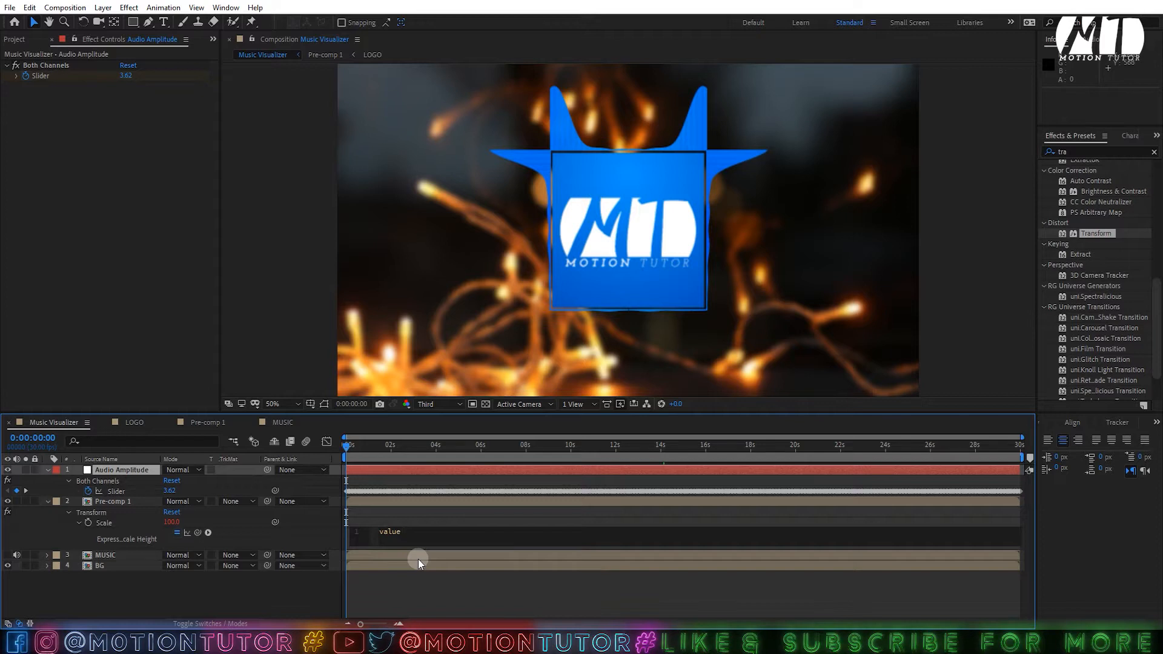
type("+ ")
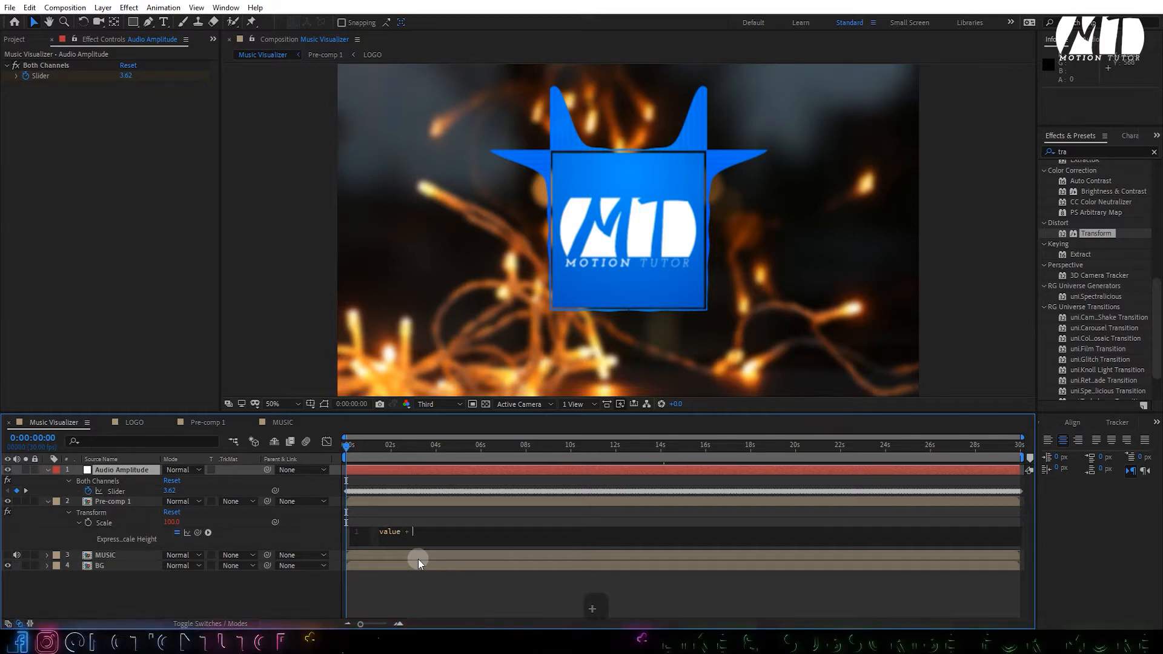
type("(")
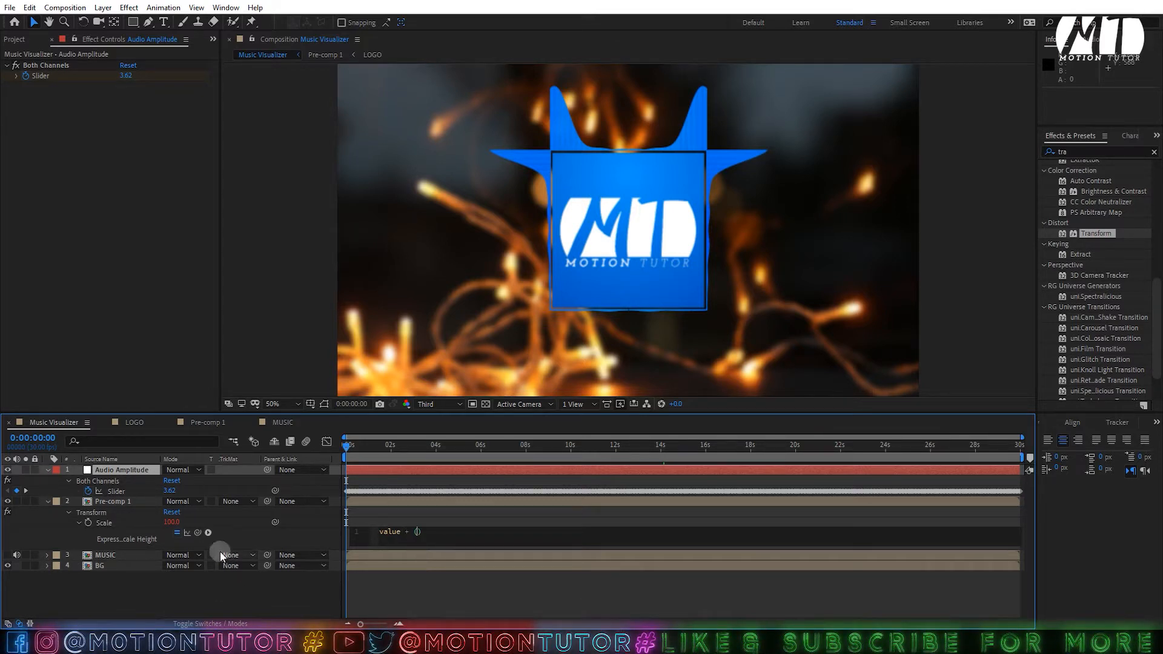
left_click_drag(201, 533, 122, 492)
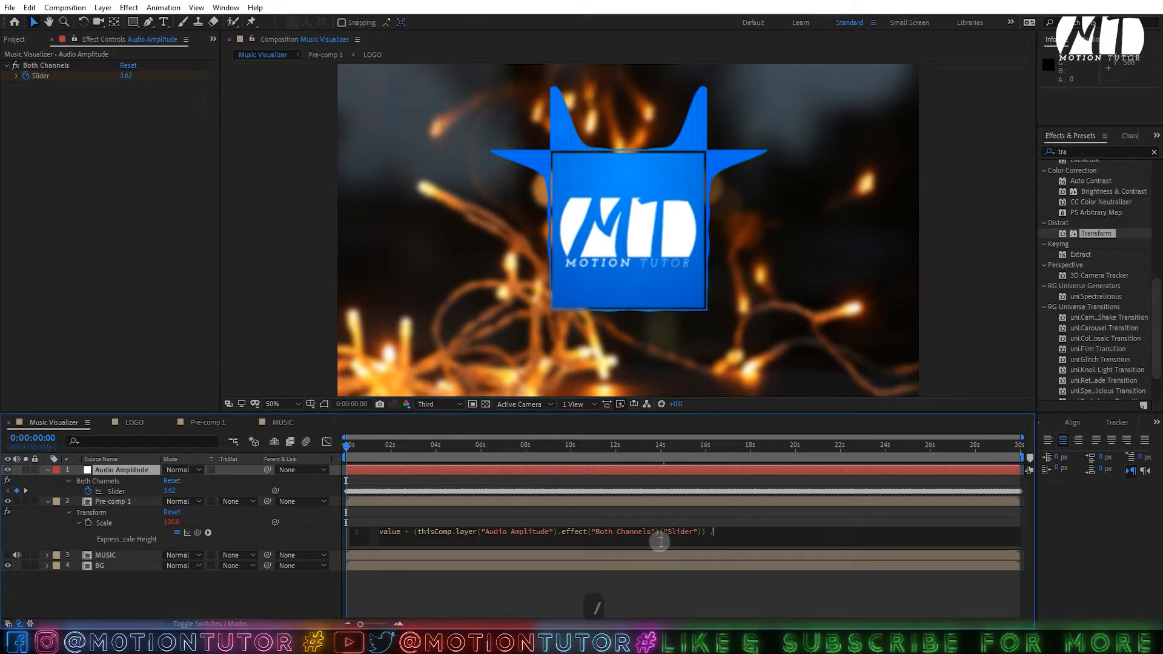
type("/")
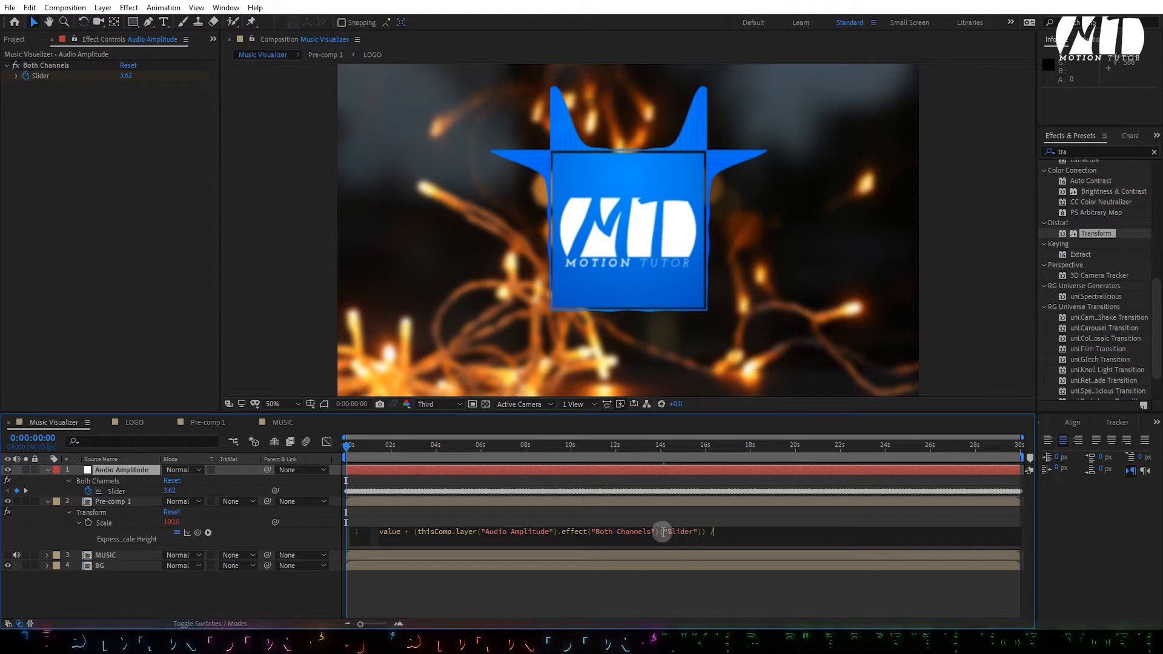
type("10")
left_click(693, 566)
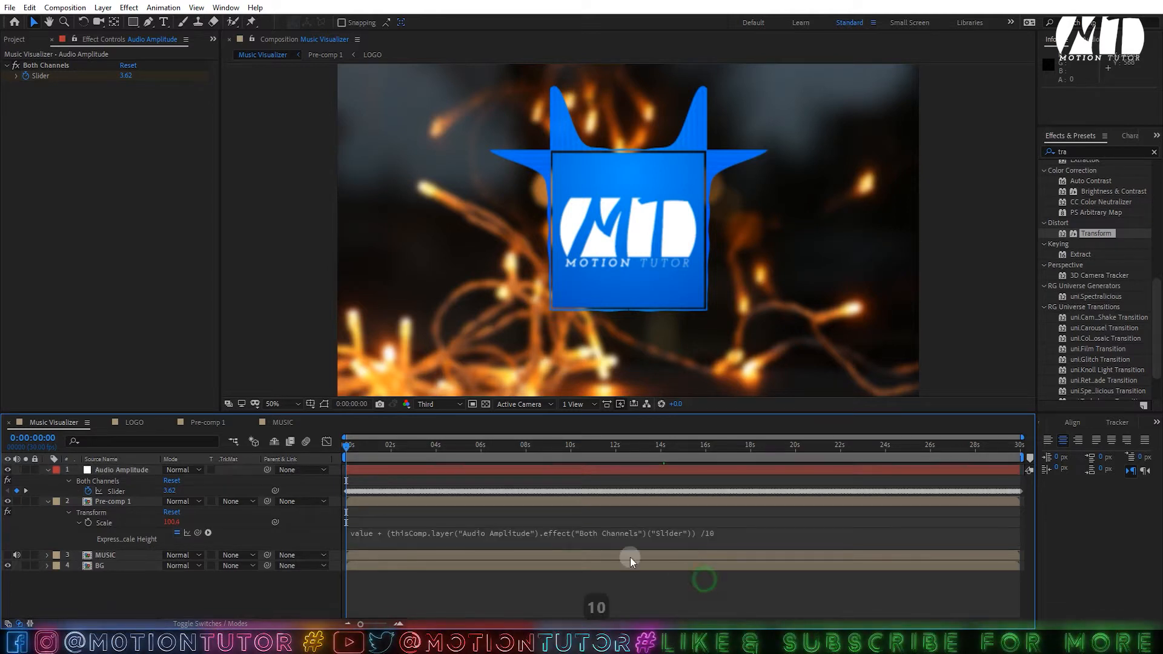
left_click(489, 445)
left_click_drag(492, 445, 542, 448)
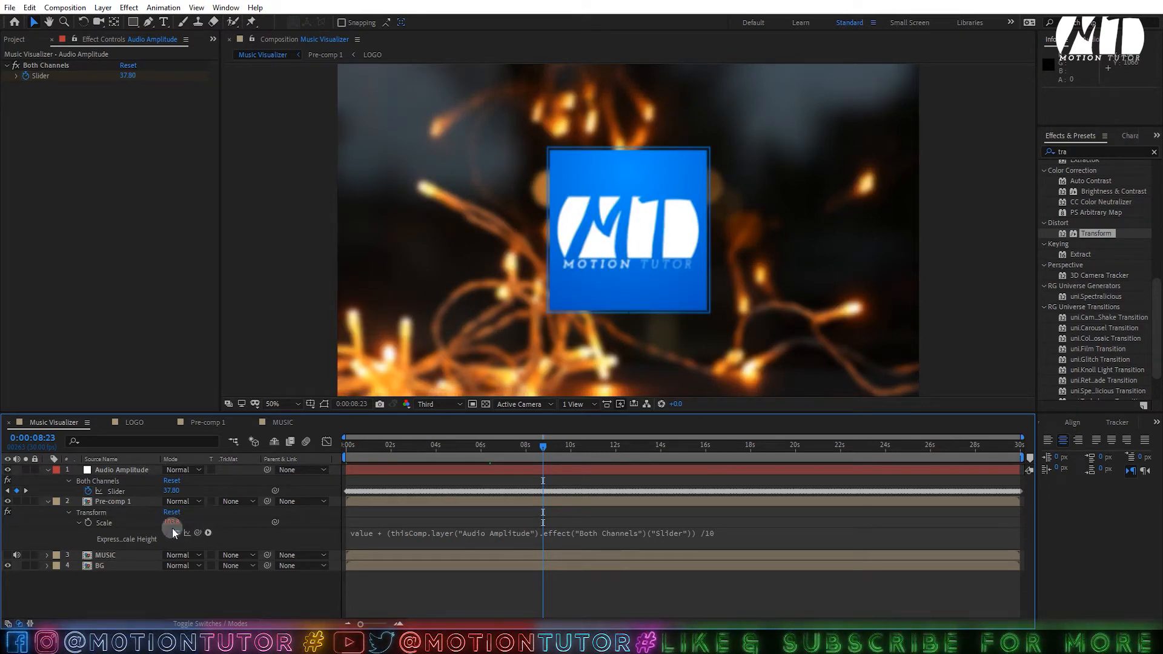
- Change the expression's divisor to 5, then to 3
left_click(742, 537)
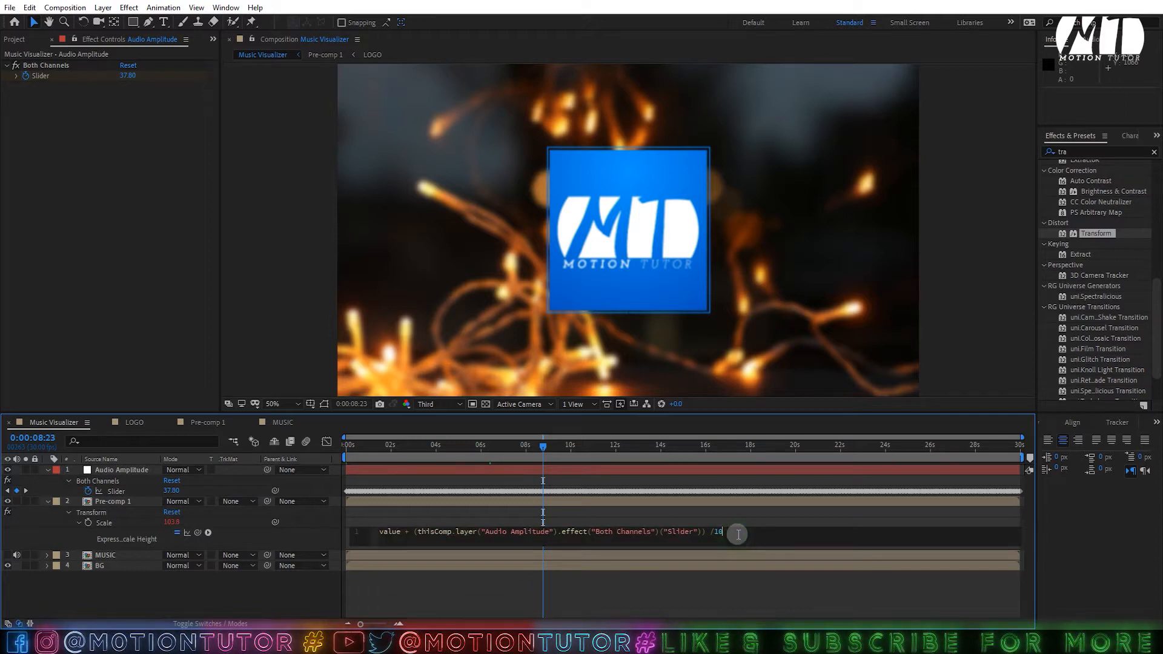
key("BackSpace")
key("BackSpace")
type("5")
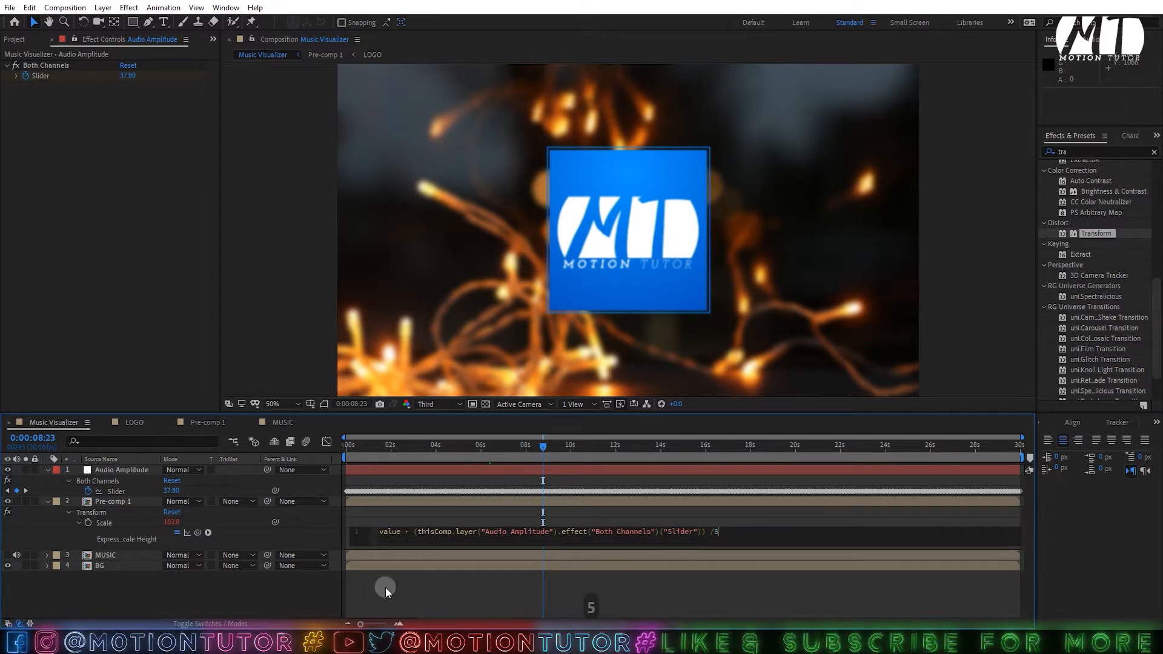
left_click(431, 592)
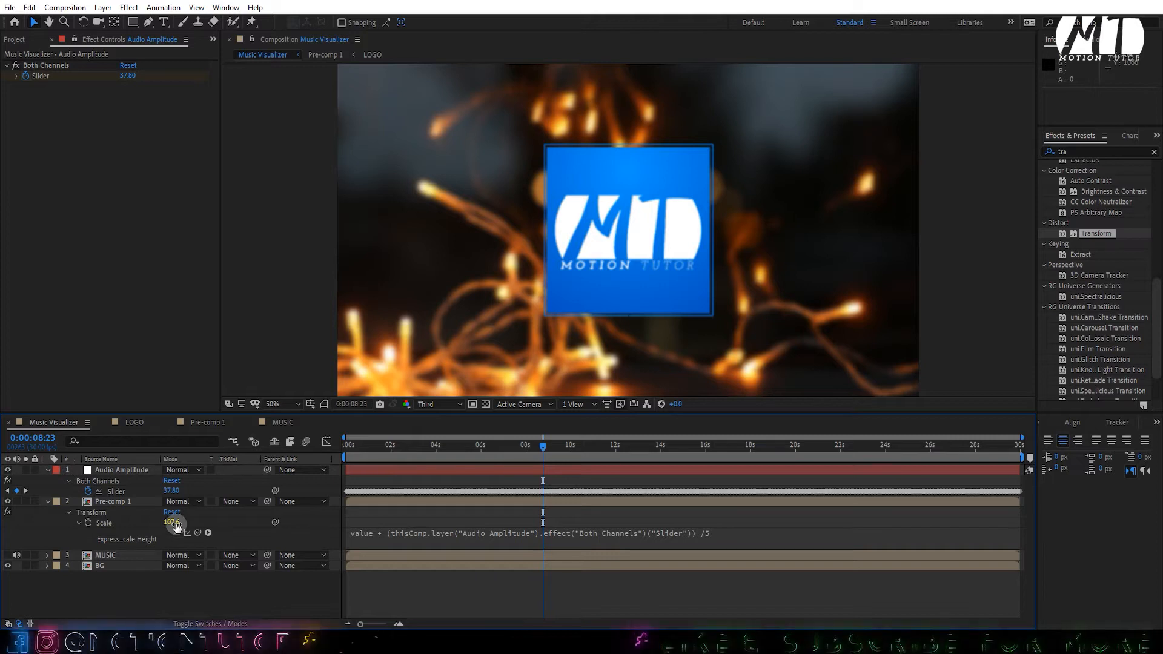
left_click(752, 537)
left_click(751, 537)
key("BackSpace")
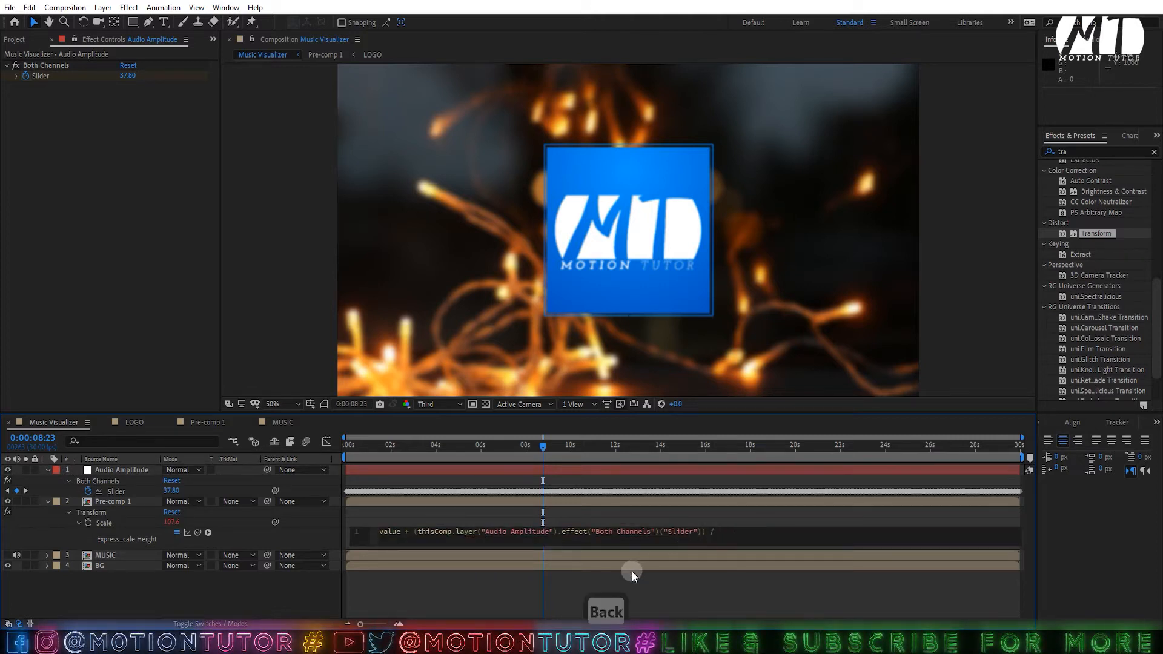
type("3")
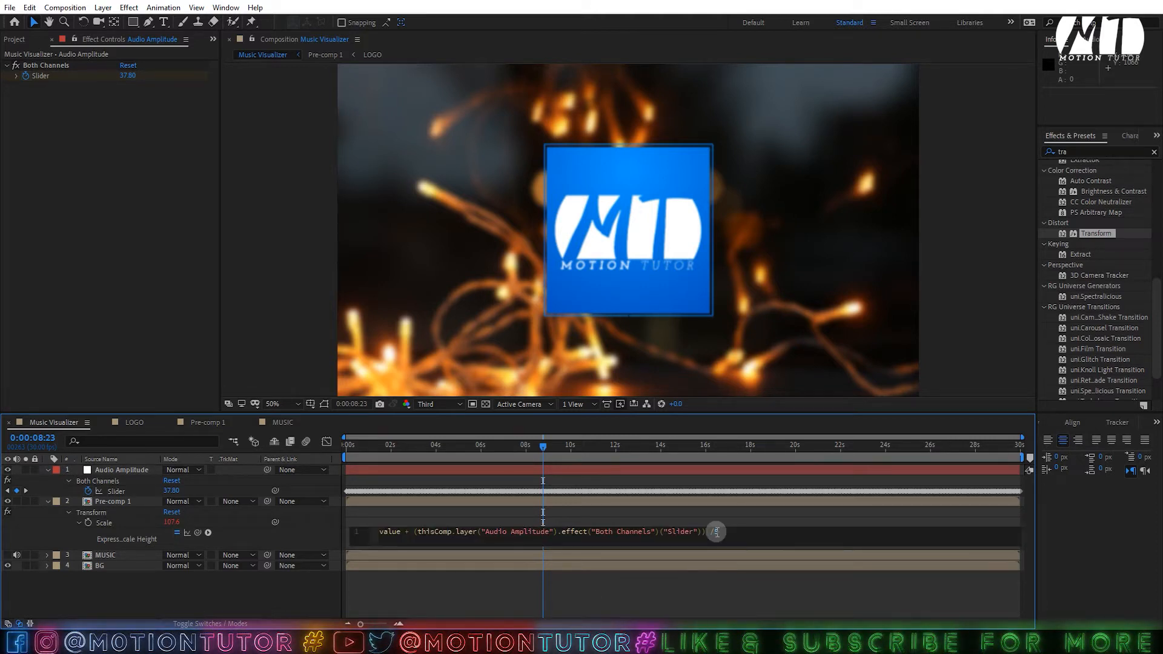
left_click(686, 561)
- Save the project and preview the pulsing logo from the start
key("ctrl+s")
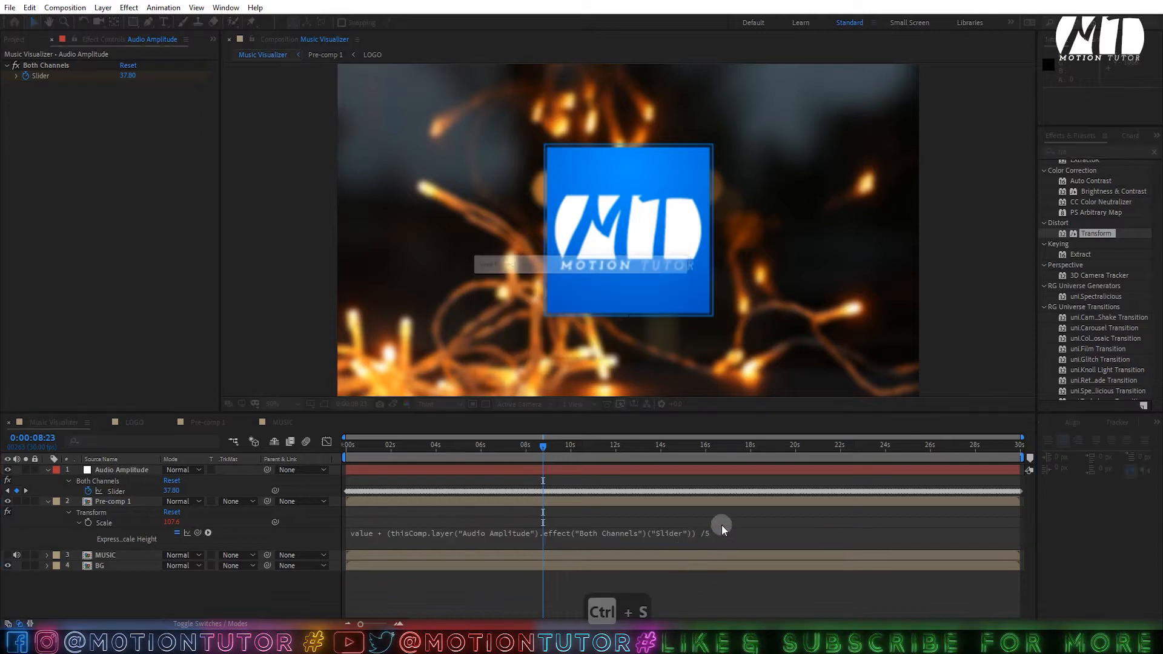
left_click_drag(534, 444, 315, 456)
key("space")
- Create a new solid layer named P
right_click(143, 596)
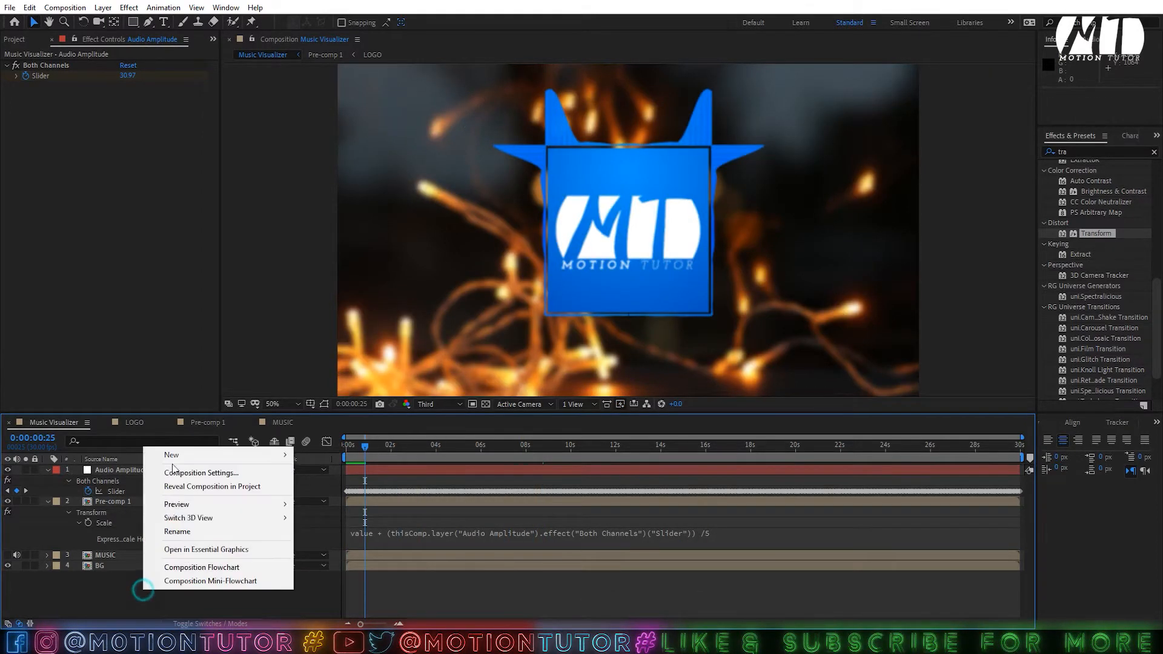
mouse_move(191, 451)
left_click(321, 487)
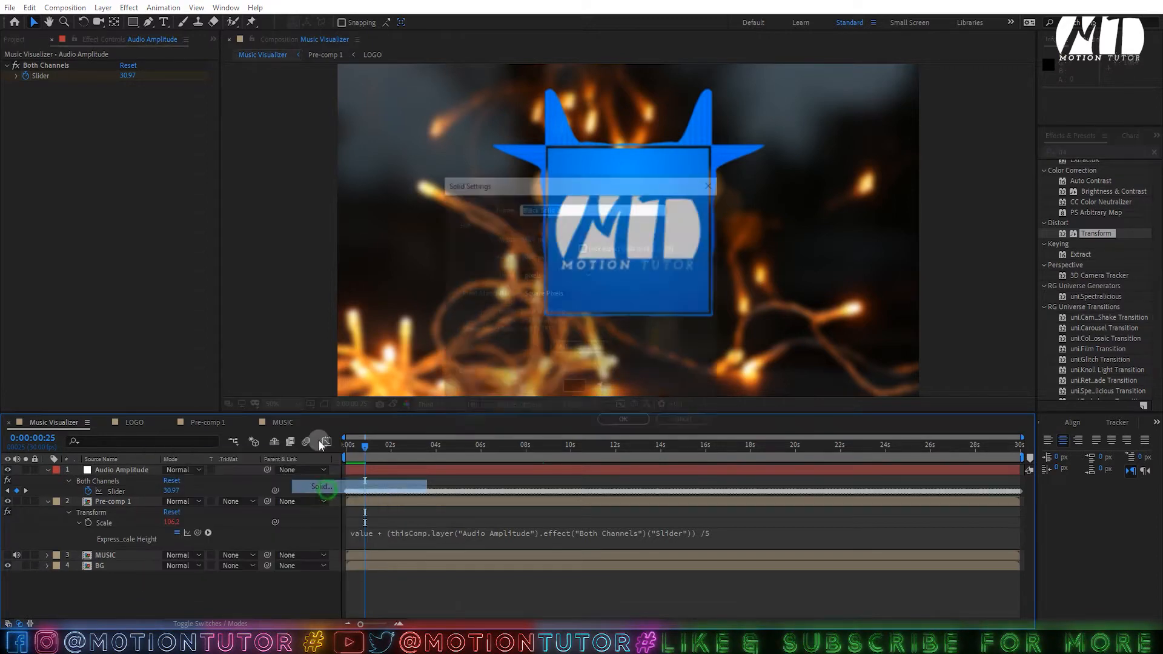
type("P")
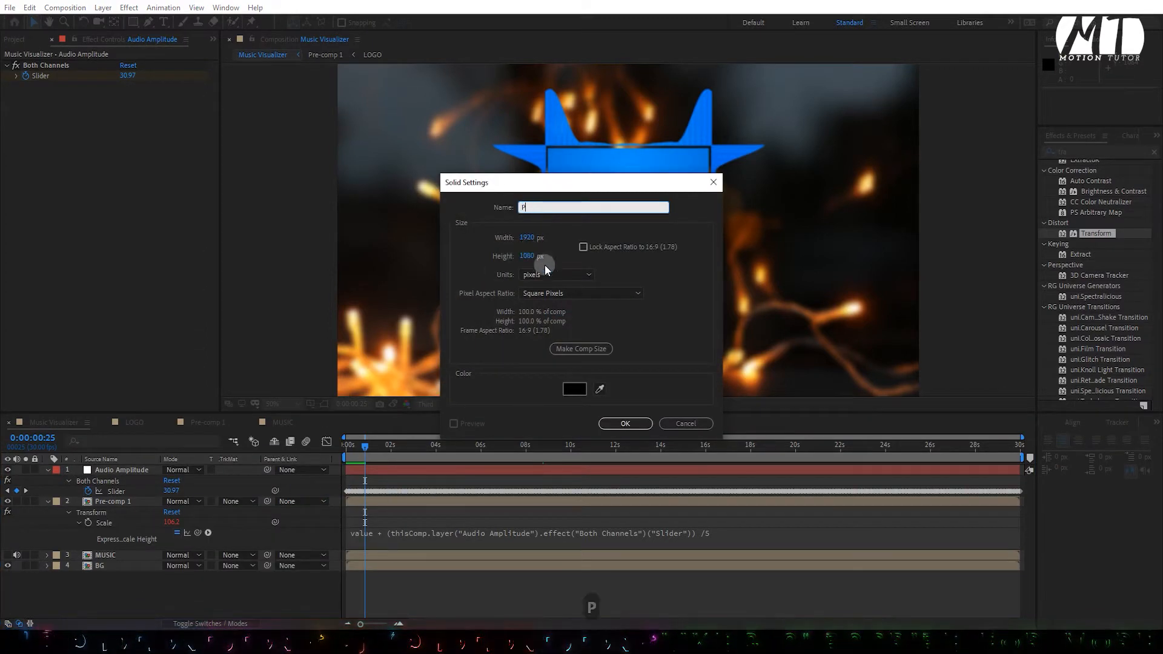
left_click(630, 426)
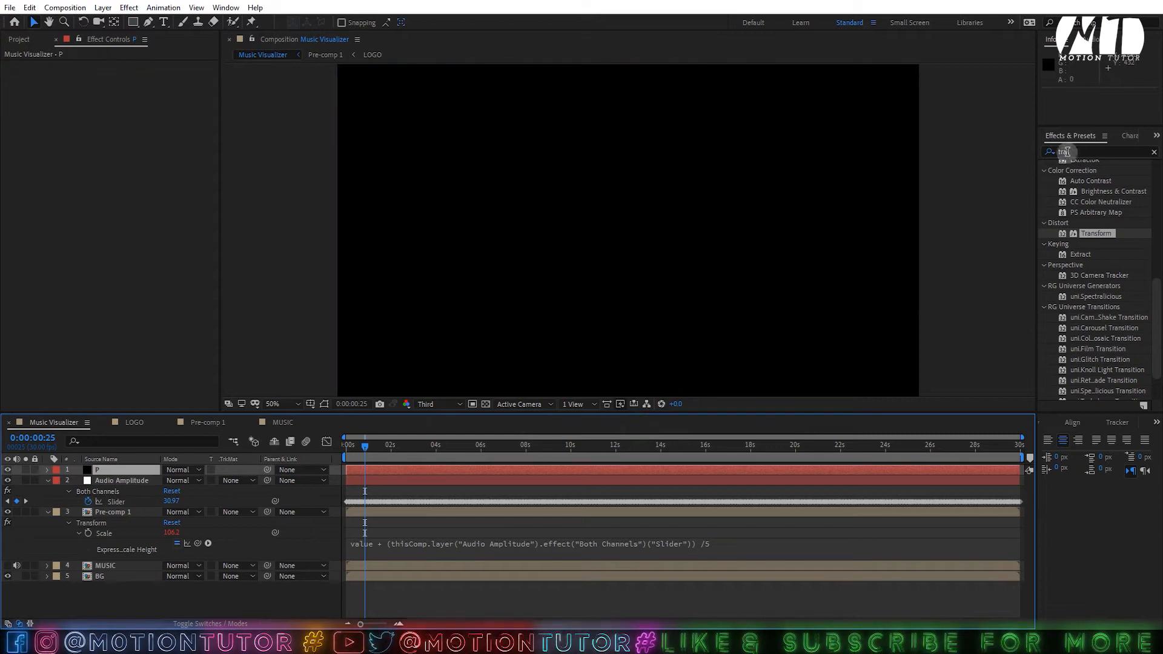
- Apply CC Particle World to P and solo the layer
left_click(1046, 153)
type("cc")
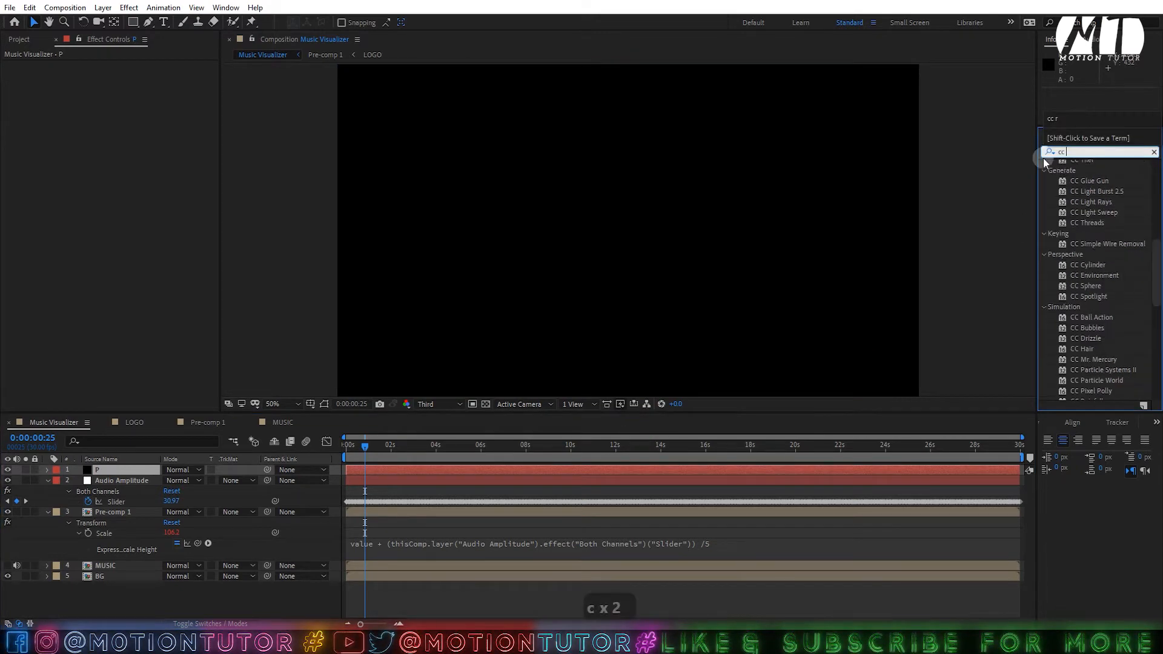
type(" p")
left_click_drag(1094, 217, 133, 468)
left_click(25, 469)
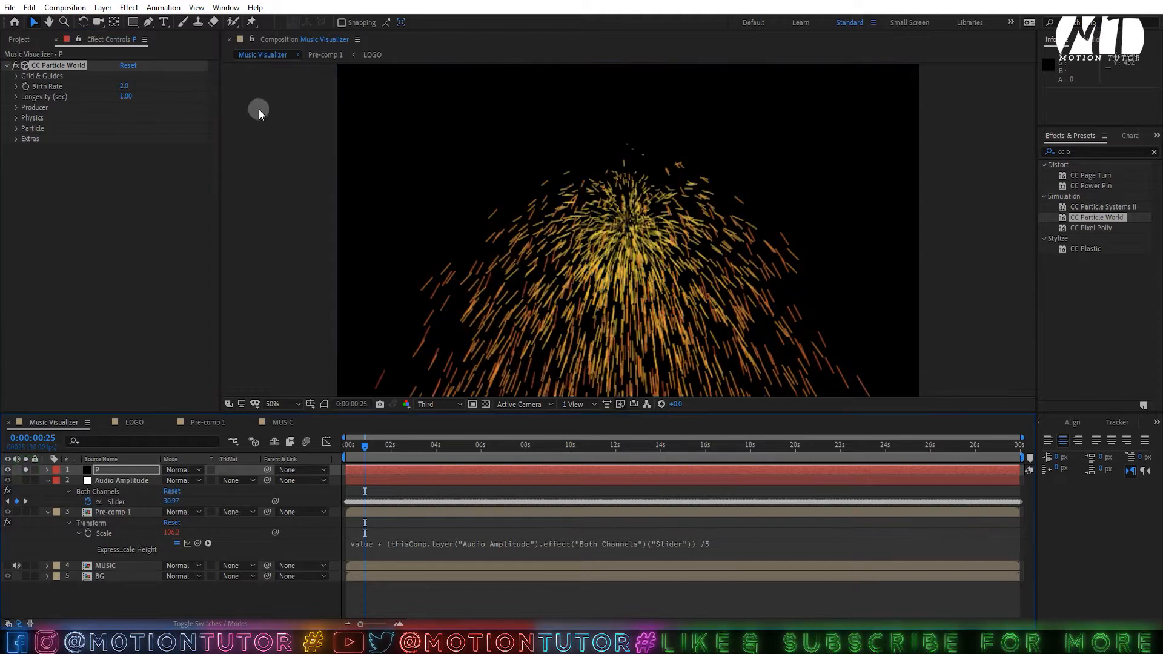
- Turn off all CC Particle World Grid & Guides options: position, radius, motion path, grid, horizon, axis box
left_click(21, 77)
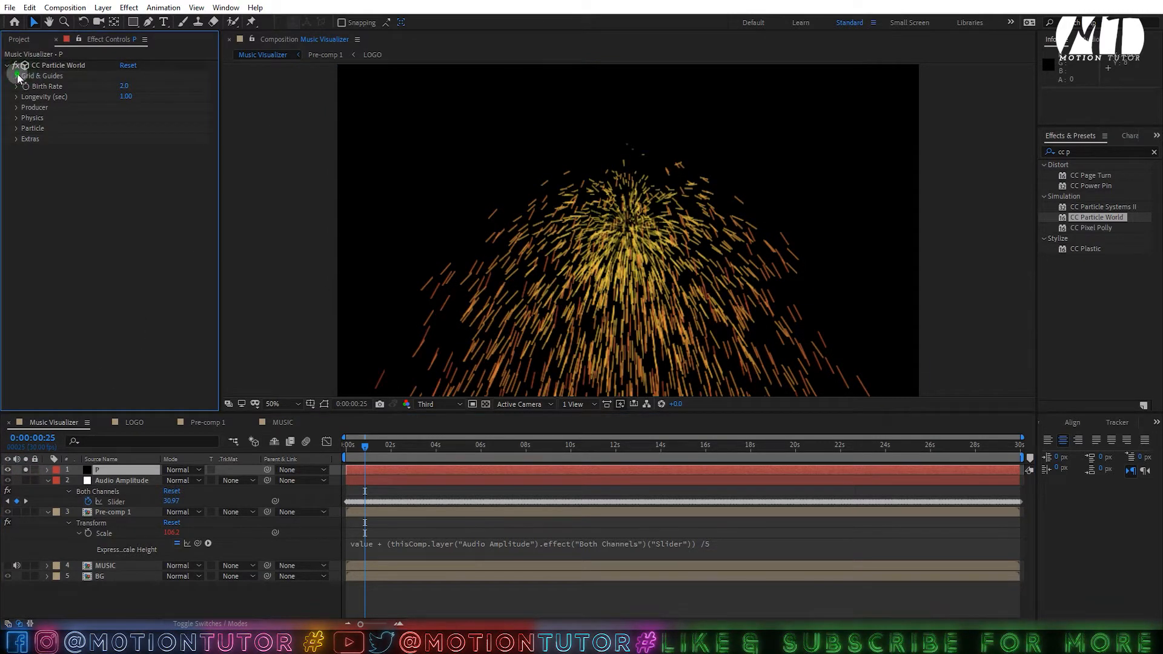
left_click(17, 76)
left_click(122, 87)
left_click(122, 97)
left_click(122, 108)
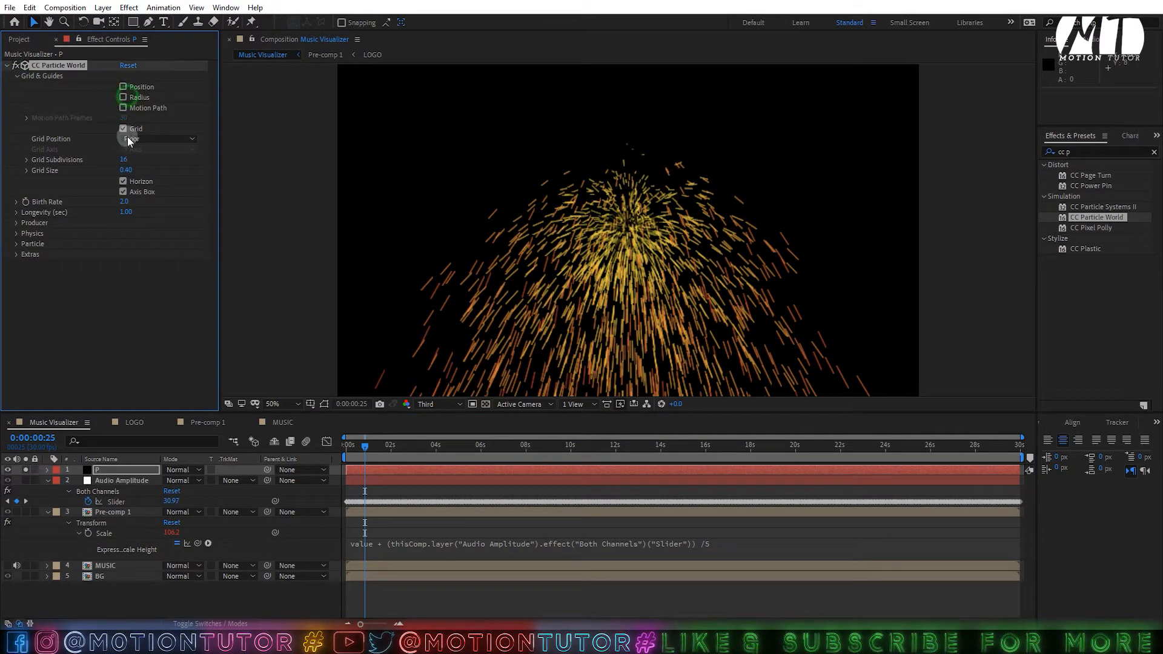
left_click(122, 182)
left_click(123, 129)
left_click(123, 192)
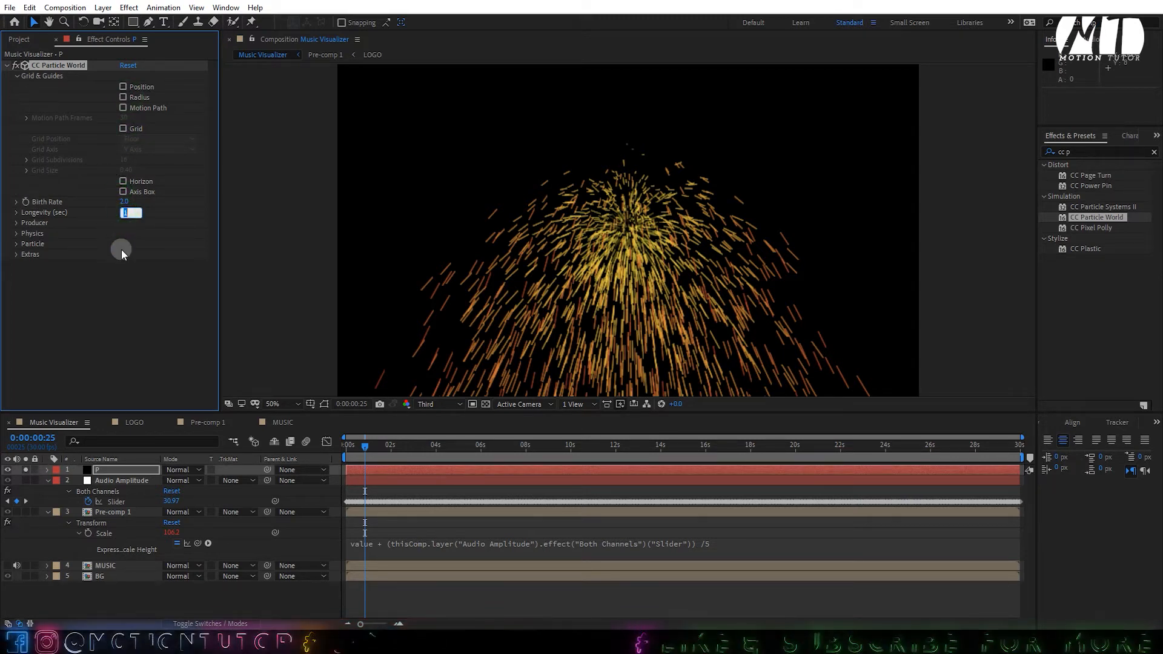
- Set Longevity to 4 seconds and Producer Radius X, Y and Z to 0
type("4")
left_click(120, 275)
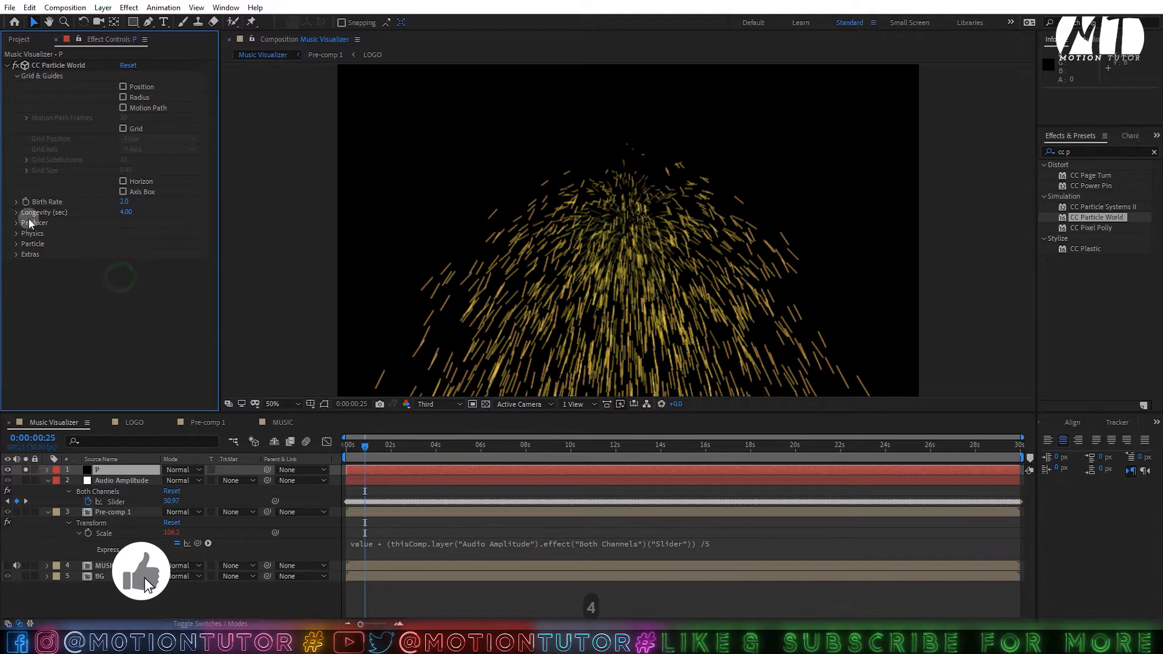
left_click(17, 223)
left_click(127, 264)
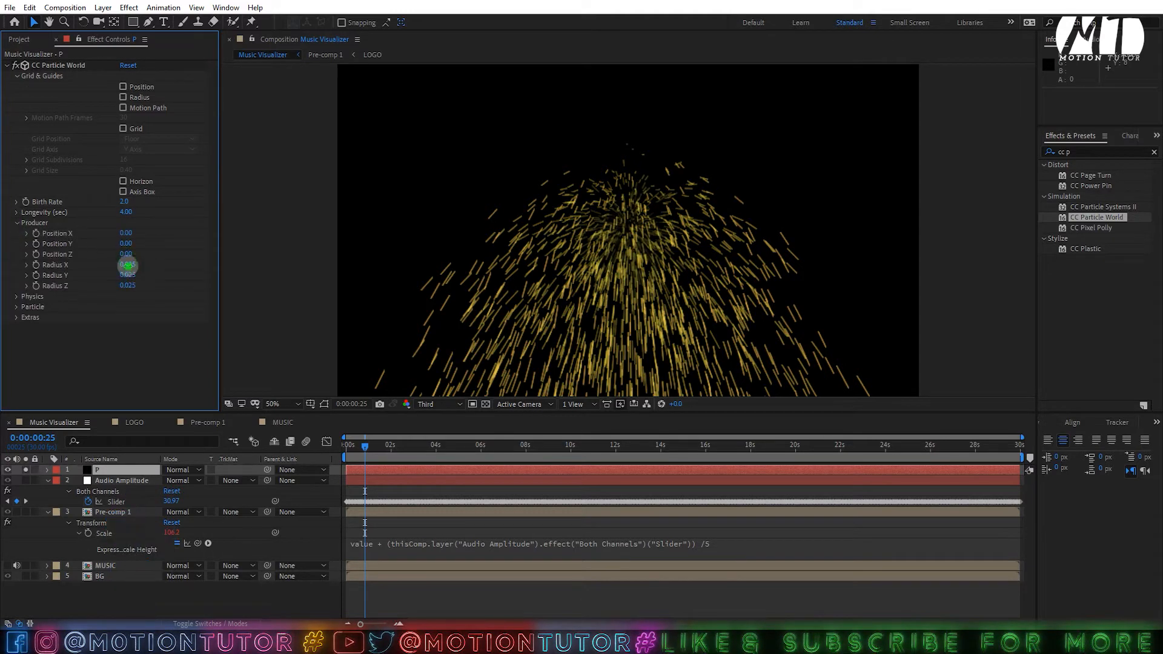
type("0")
left_click(124, 276)
type("0")
left_click(124, 285)
type("0")
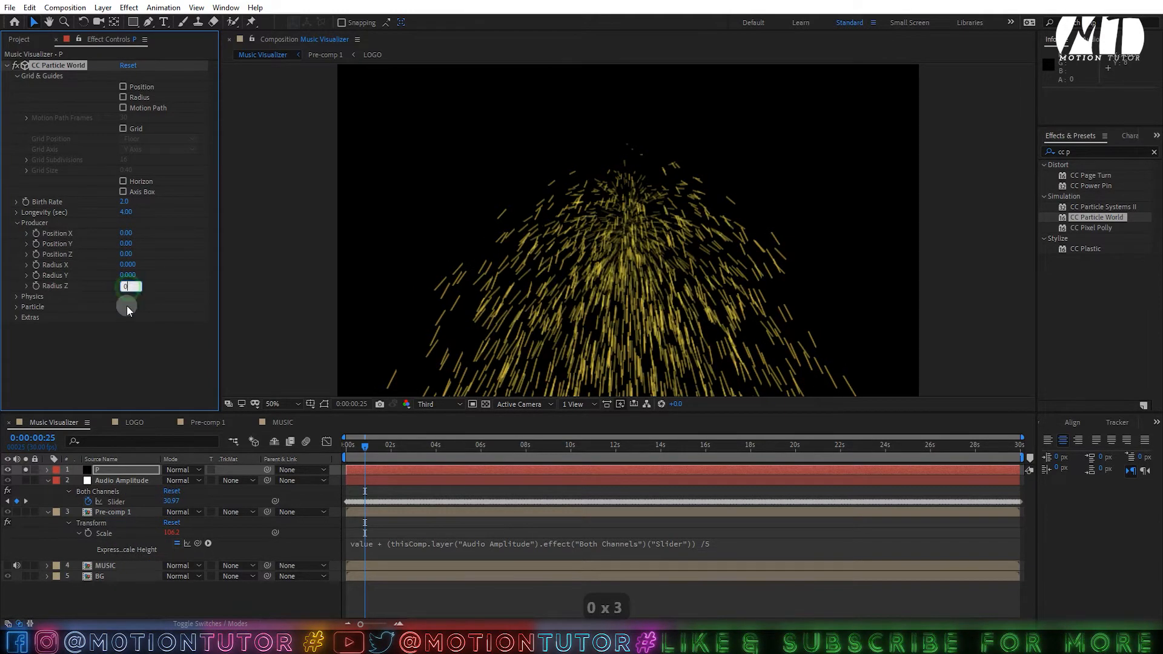
left_click(126, 306)
- Set Physics Gravity to 0 and Extra Angle to 0
left_click(18, 296)
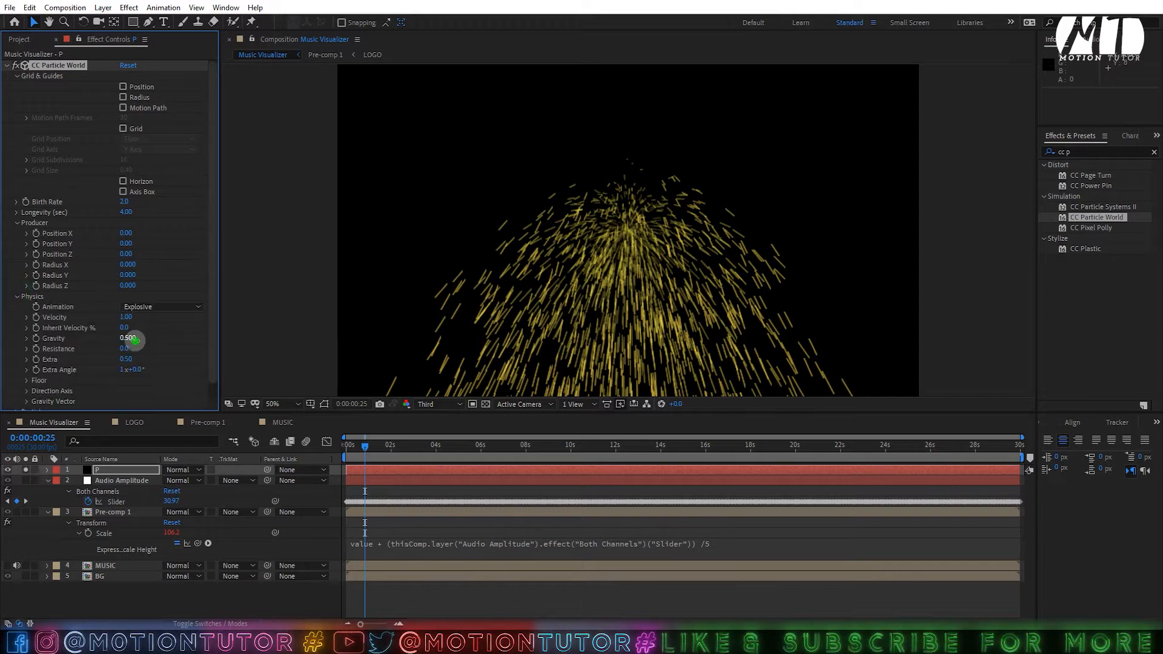
type("0")
left_click(125, 370)
type("0")
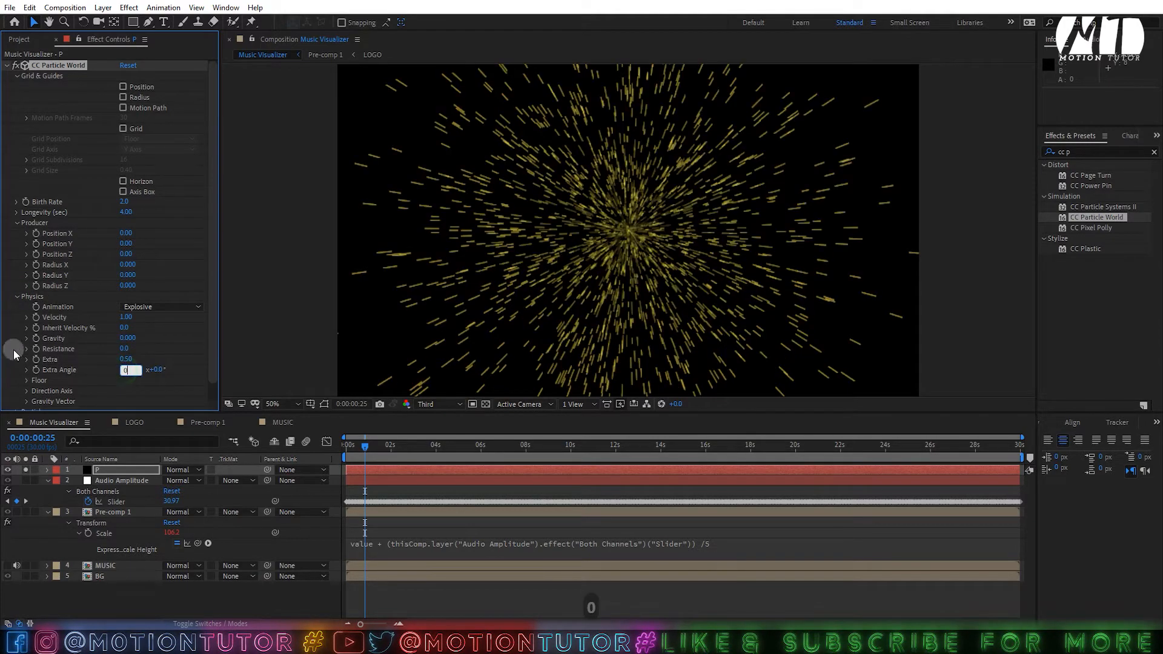
left_click(13, 354)
scroll(55, 328, "down", 1)
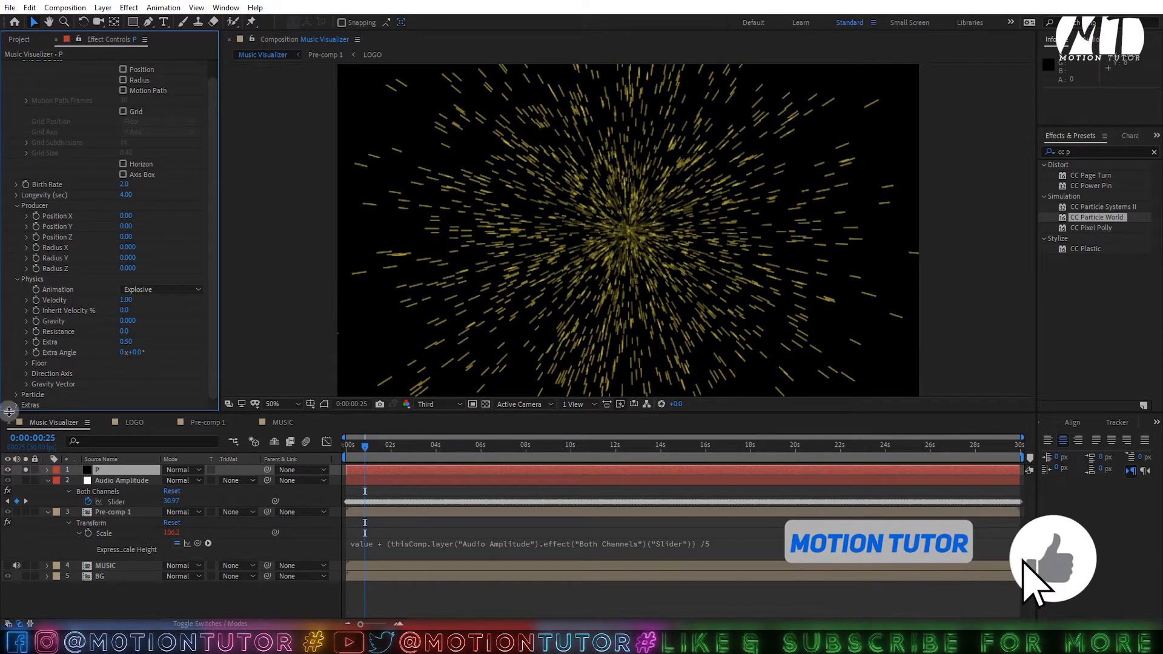
left_click(17, 394)
scroll(37, 363, "down", 3)
left_click(138, 248)
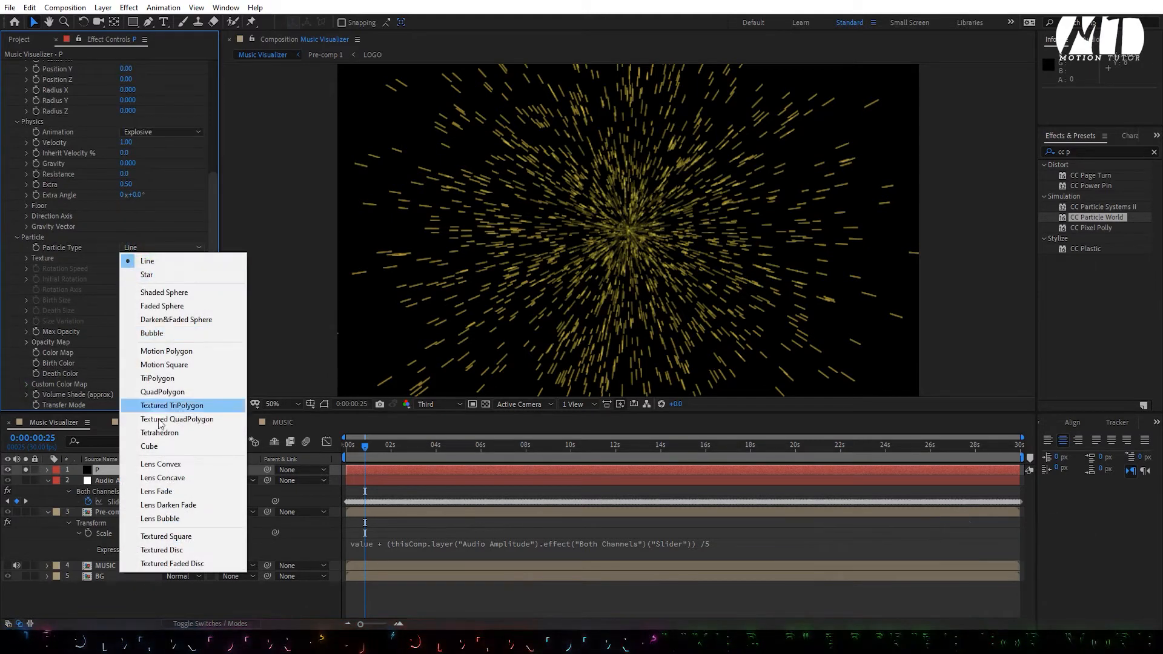
- Use Lens Convex particles with Birth and Death Size 0.03 and Max Opacity 100%
left_click(173, 467)
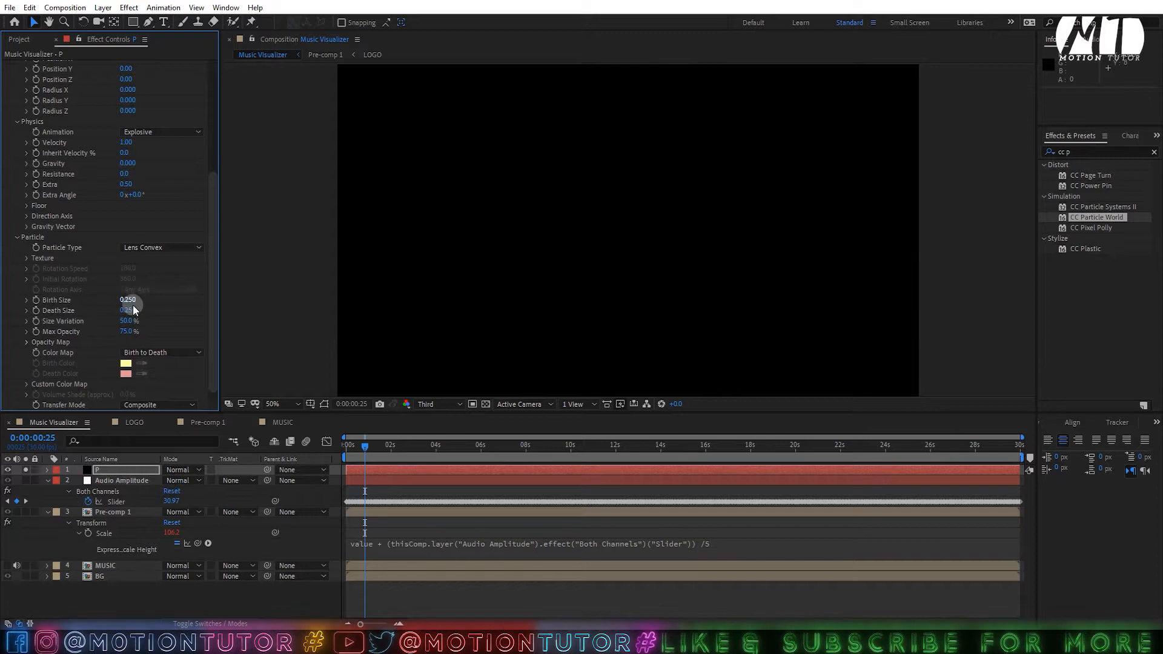
left_click(128, 301)
type("0")
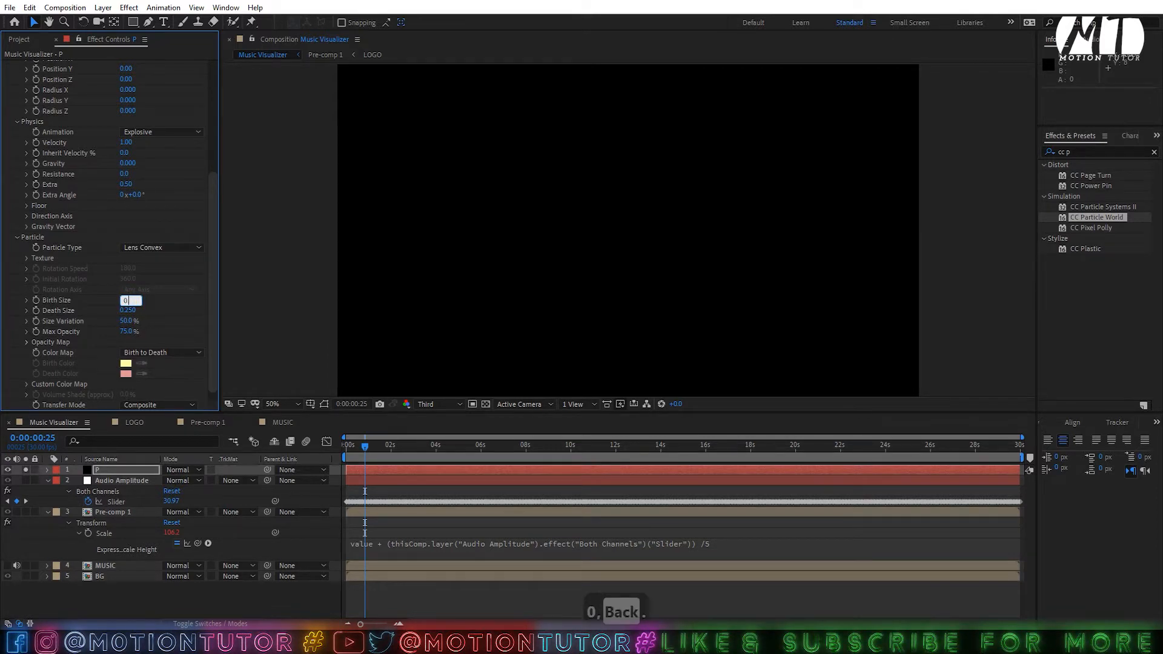
type(".03")
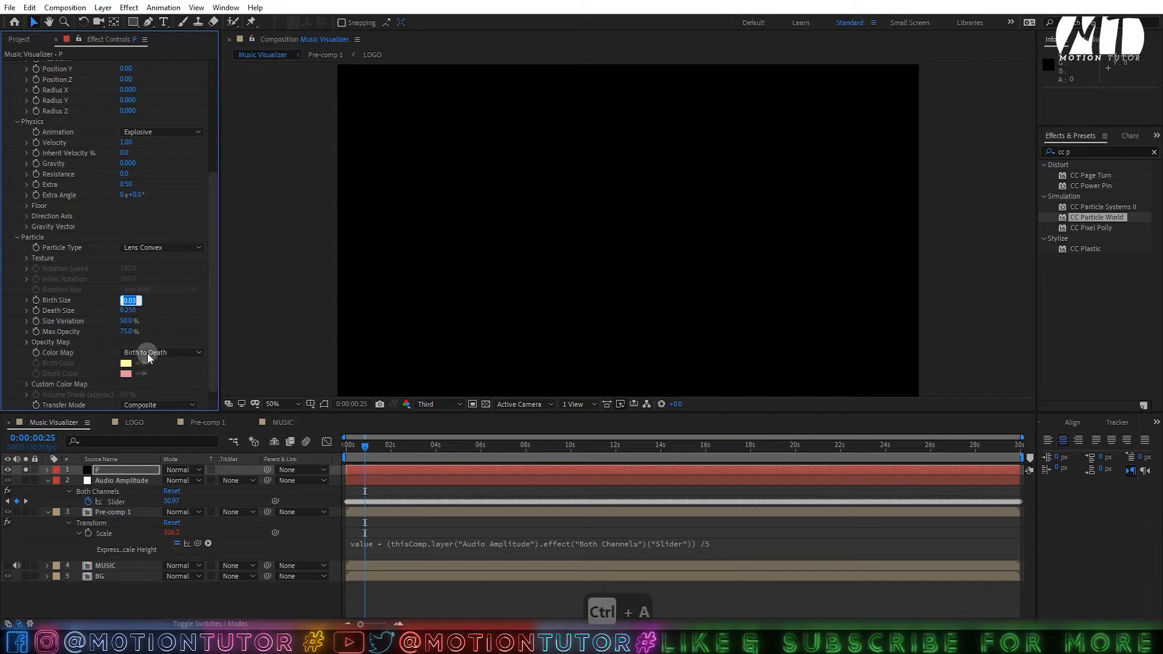
left_click(128, 310)
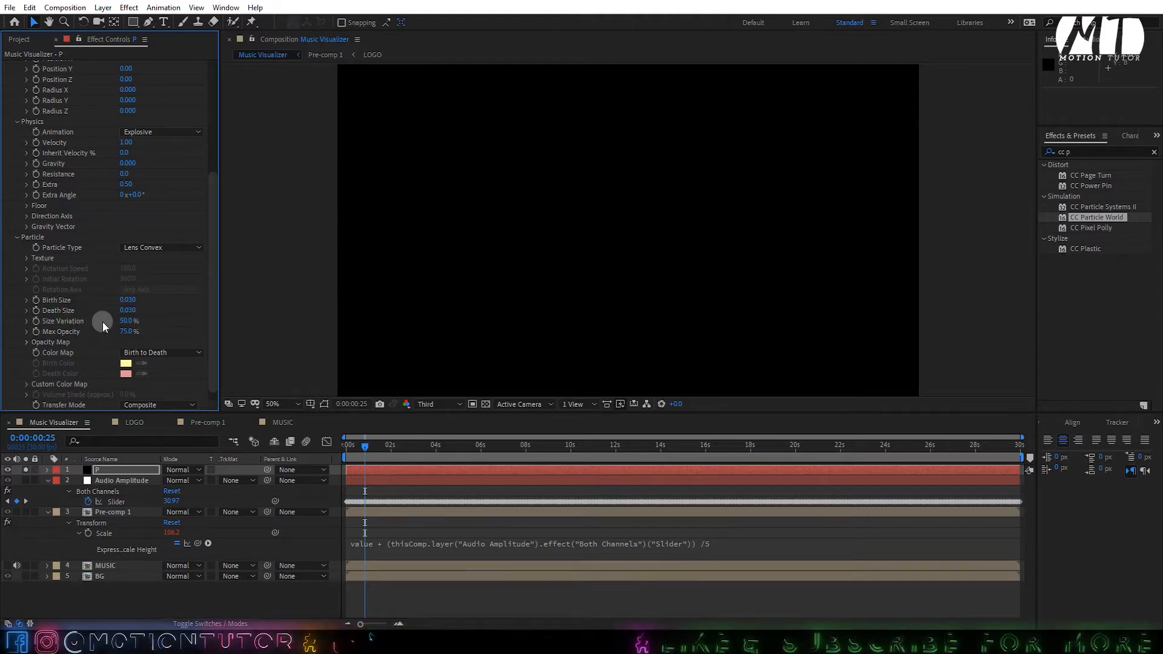
left_click_drag(128, 332, 333, 333)
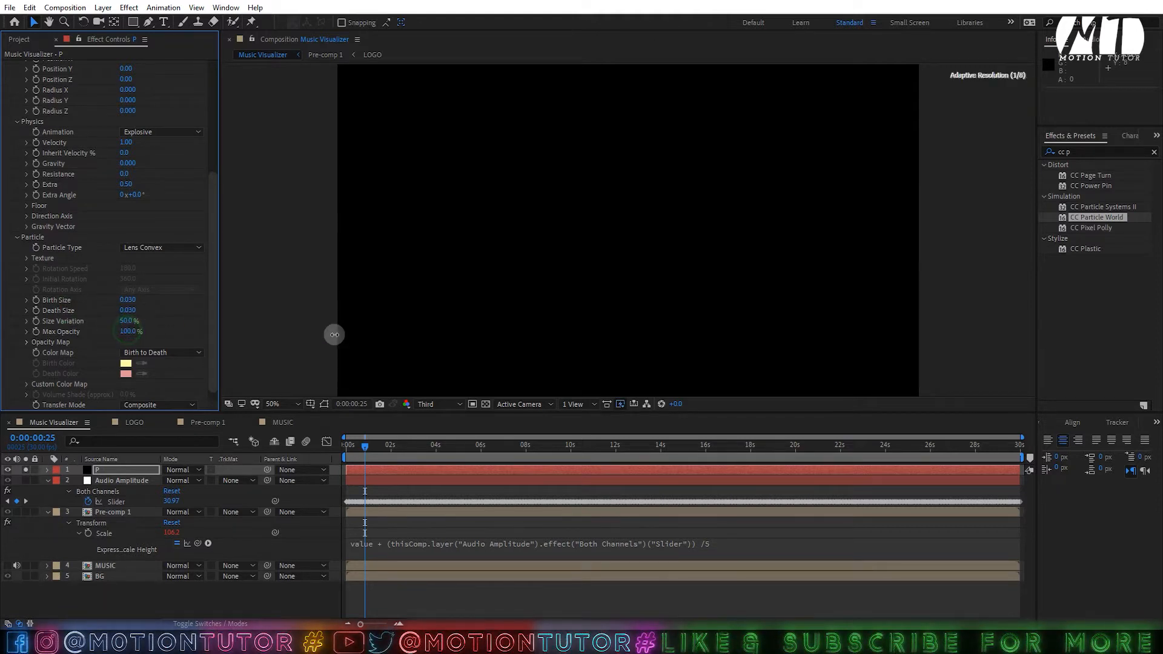
scroll(143, 318, "down", 1)
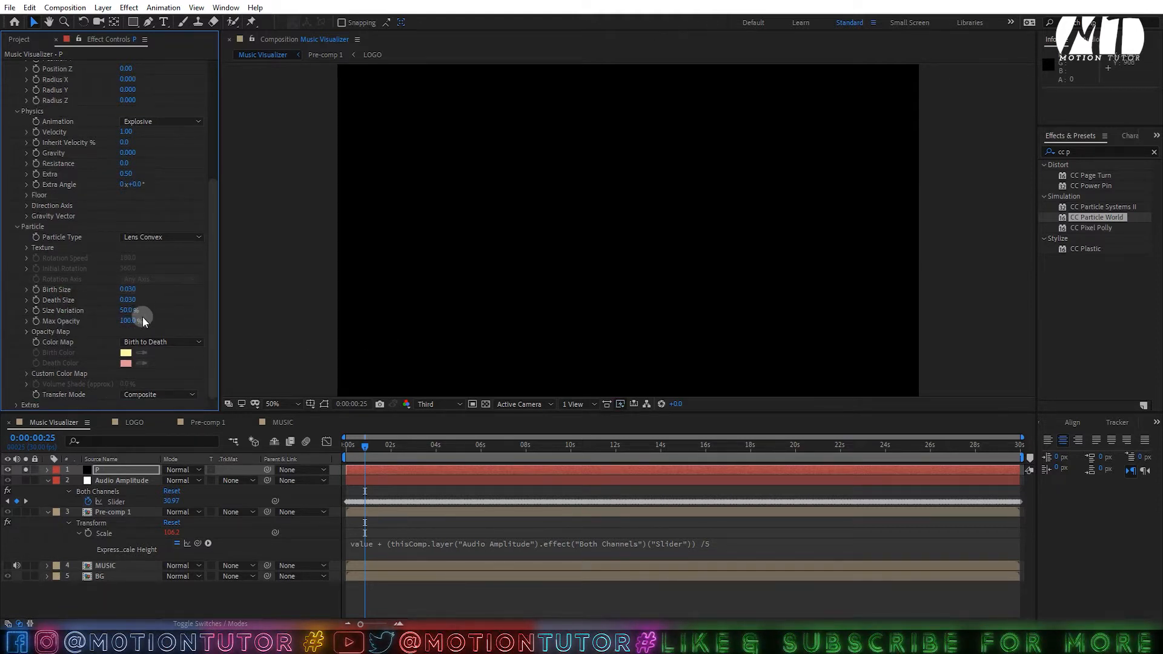
left_click(17, 405)
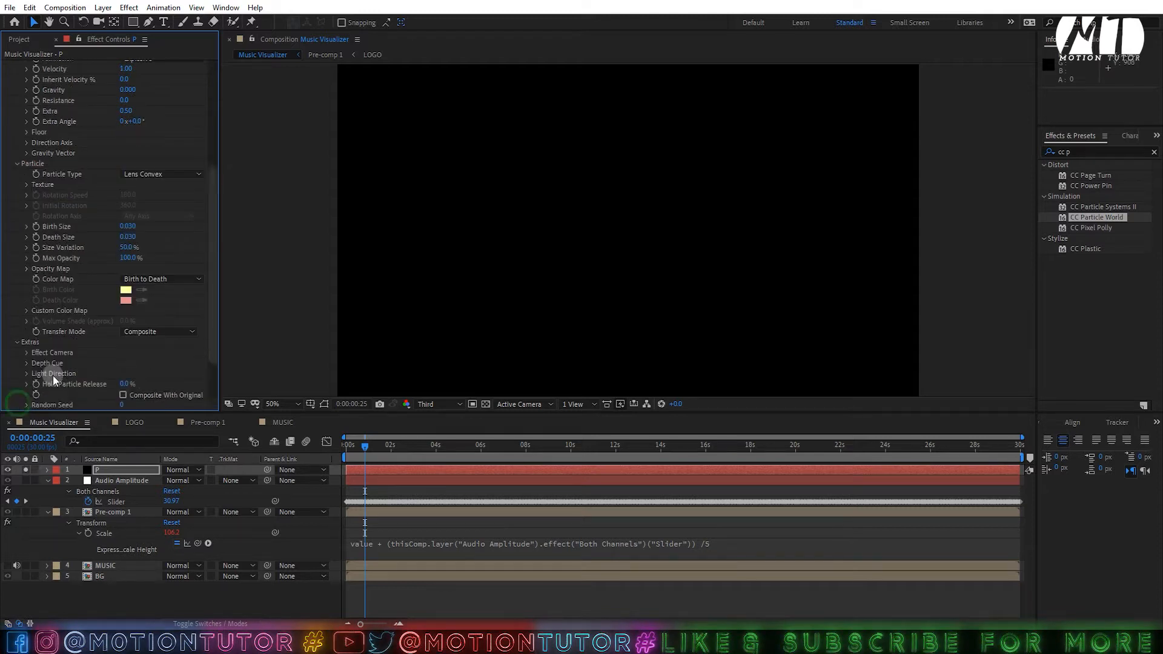
left_click(27, 354)
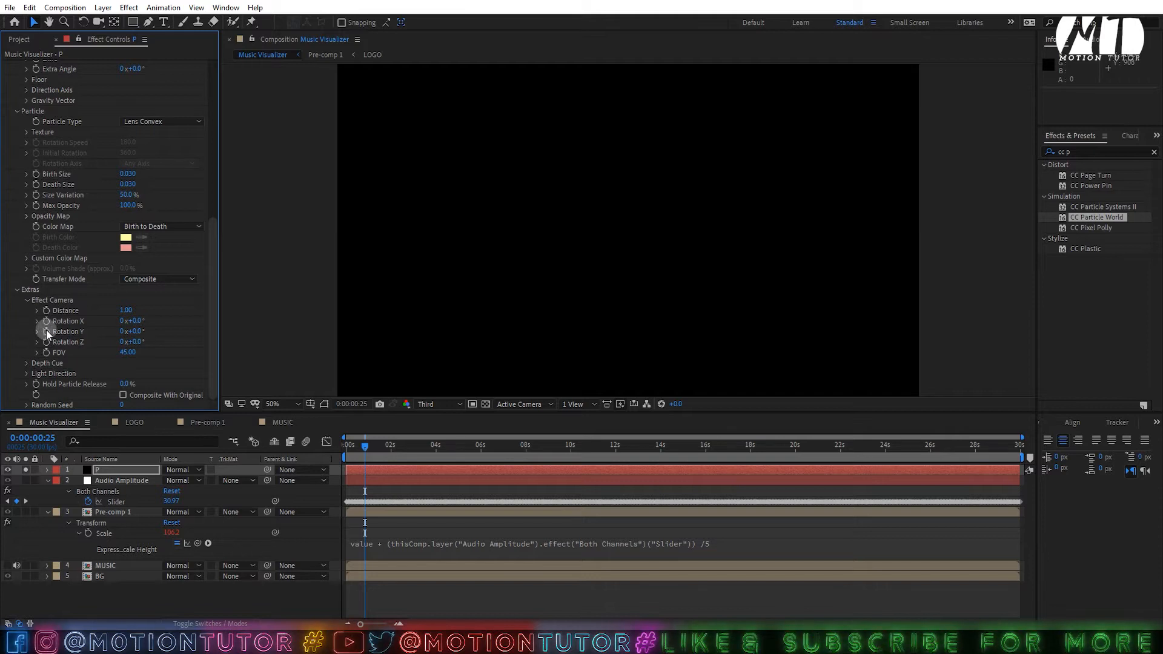
- Give Effect Camera Rotation Y the logo's Audio Amplitude Scale expression, divided by 10
left_click(46, 332, "alt")
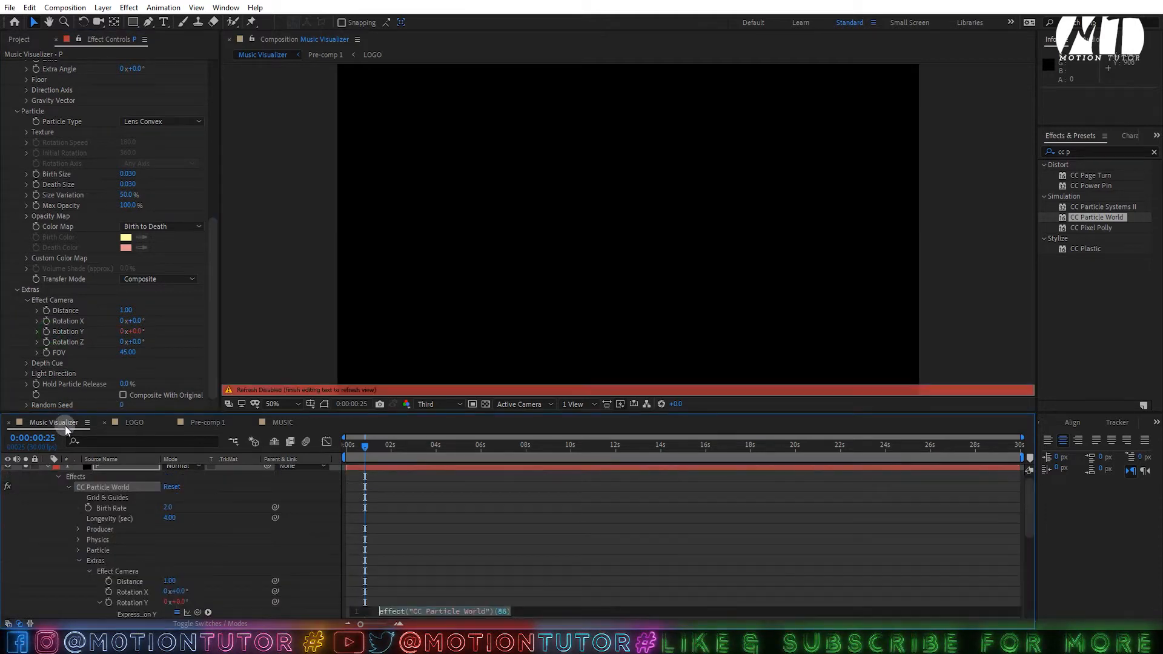
left_click(63, 529)
scroll(89, 504, "down", 8)
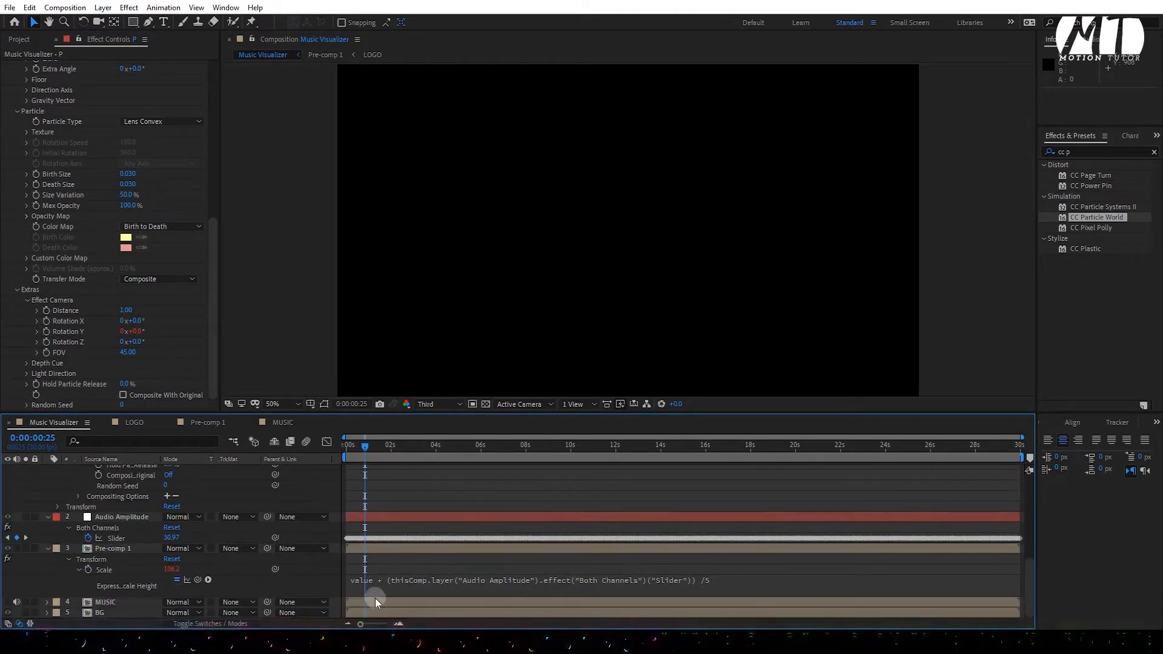
left_click(473, 583)
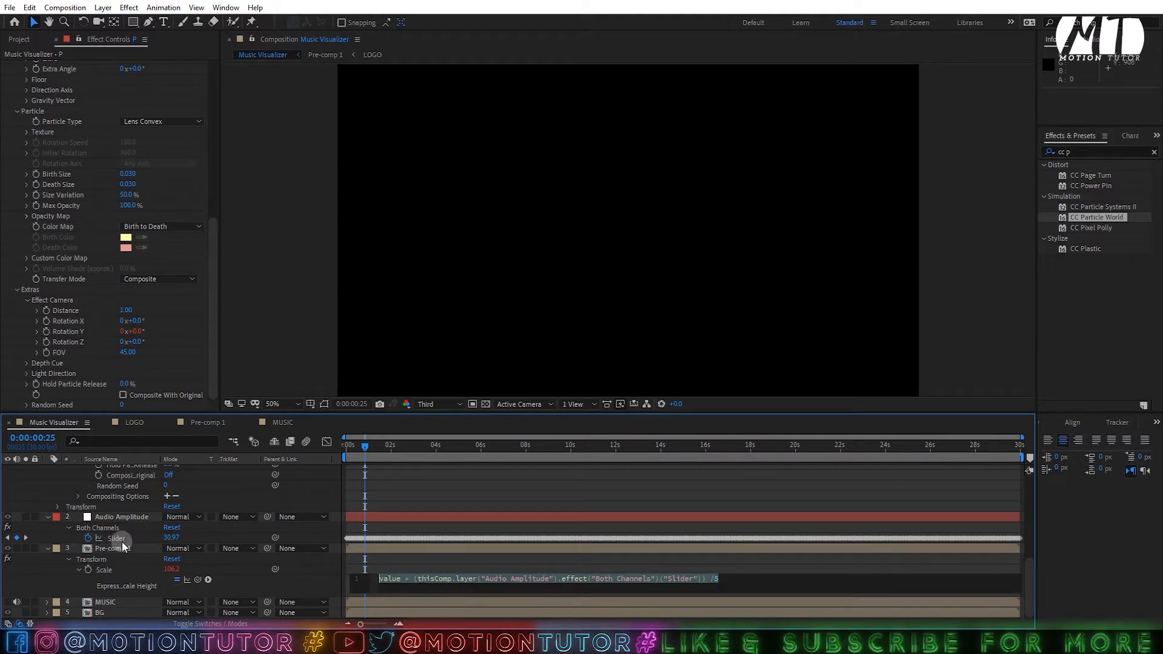
key("ctrl+c")
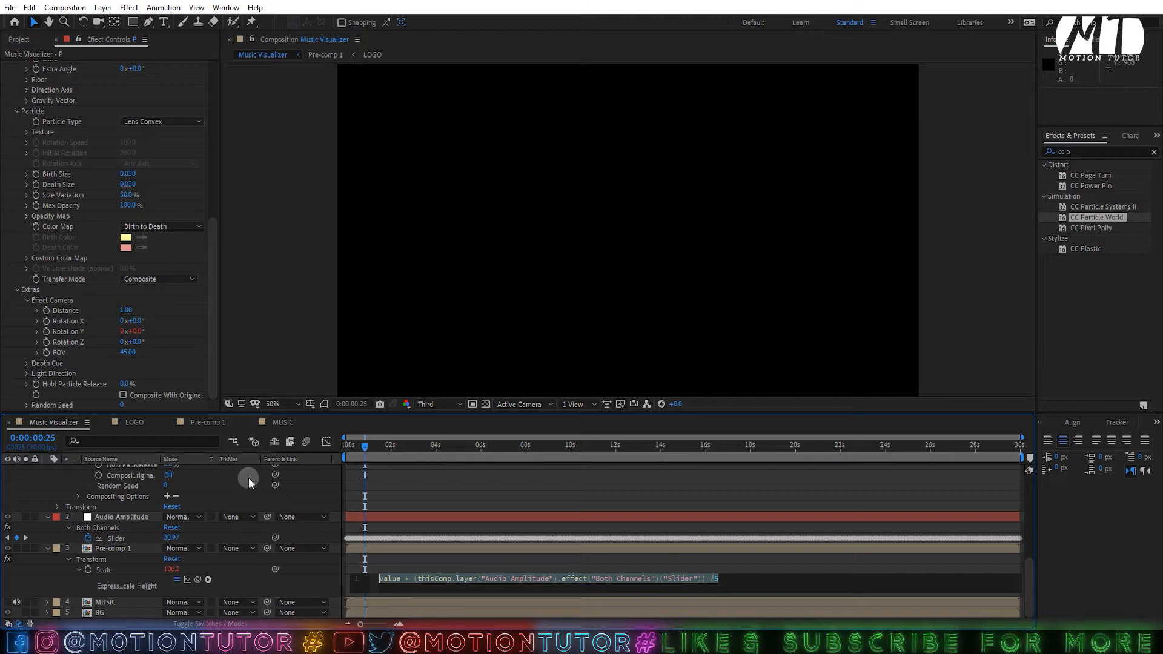
scroll(126, 525, "up", 5)
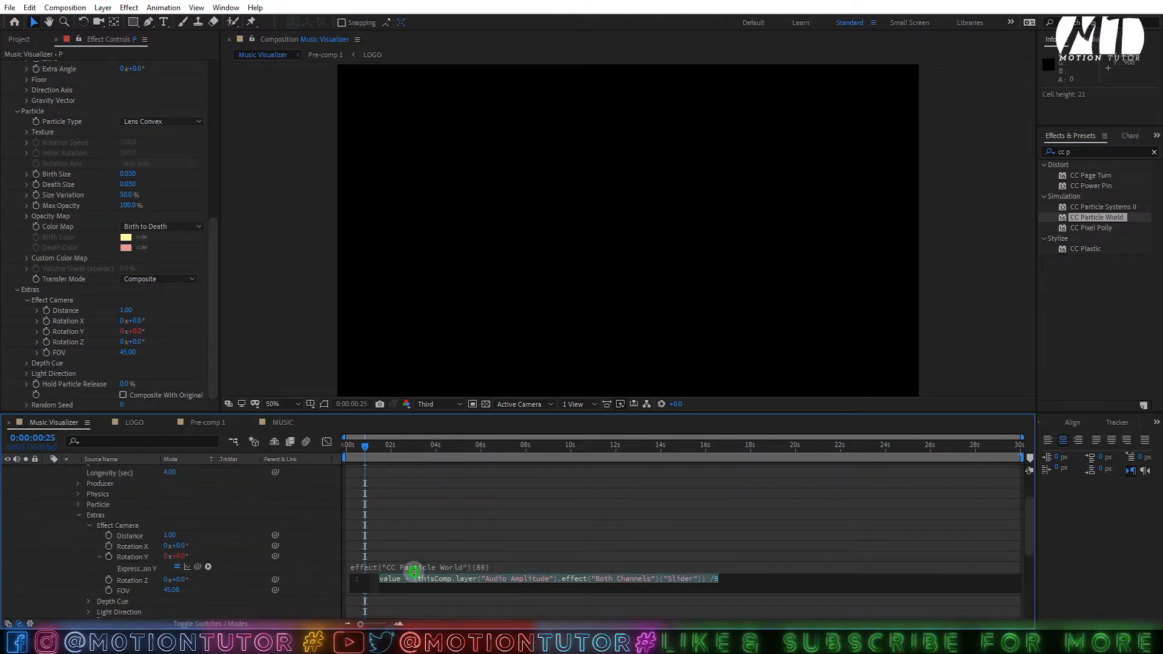
left_click(412, 568)
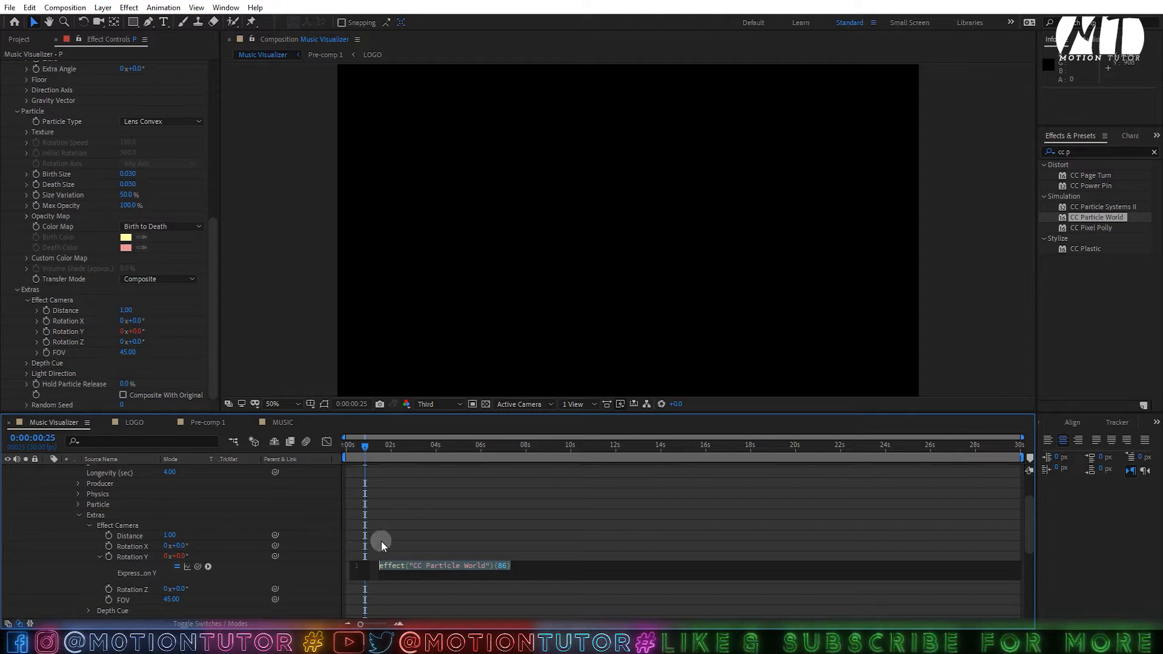
key("ctrl+v")
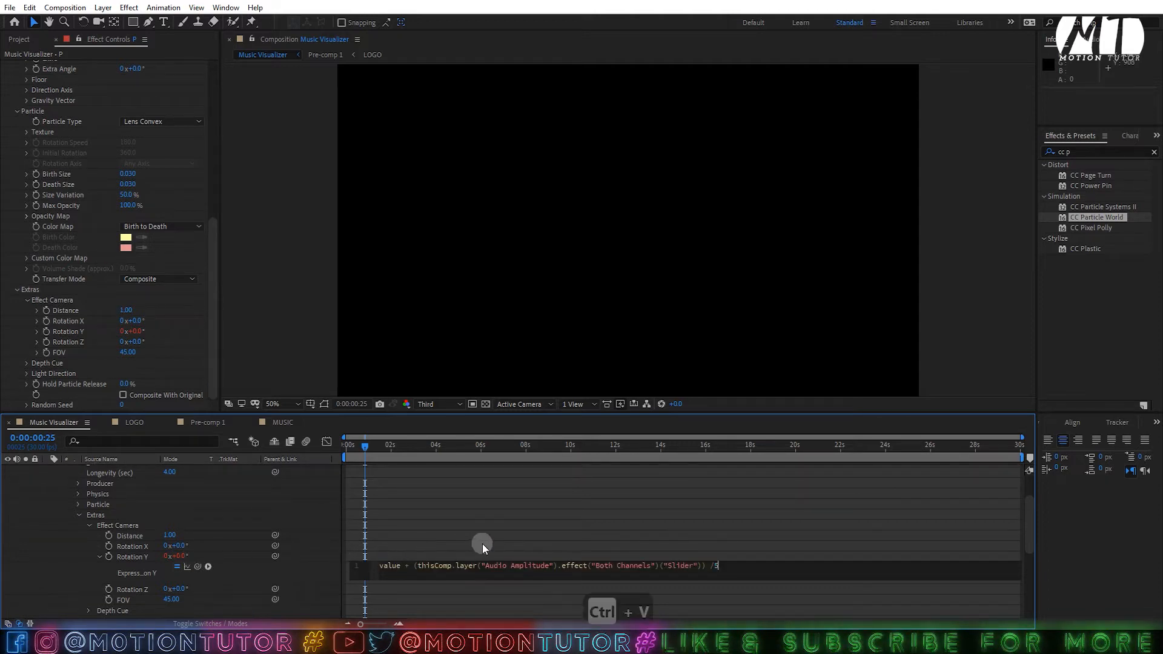
key("BackSpace")
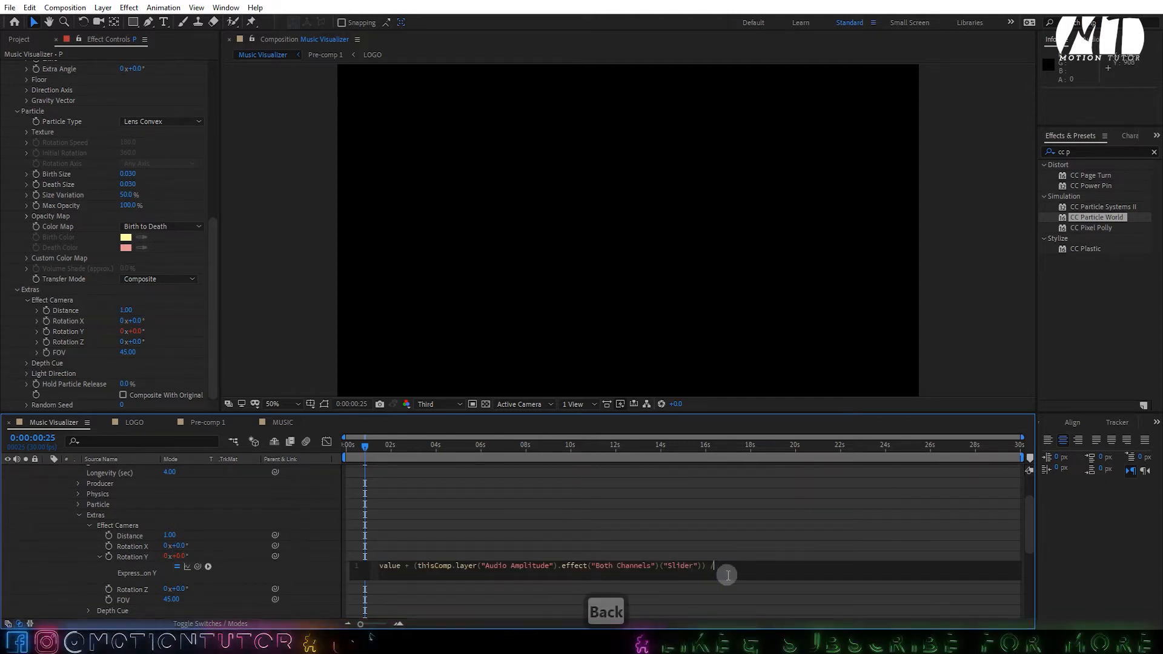
type("10")
left_click(740, 544)
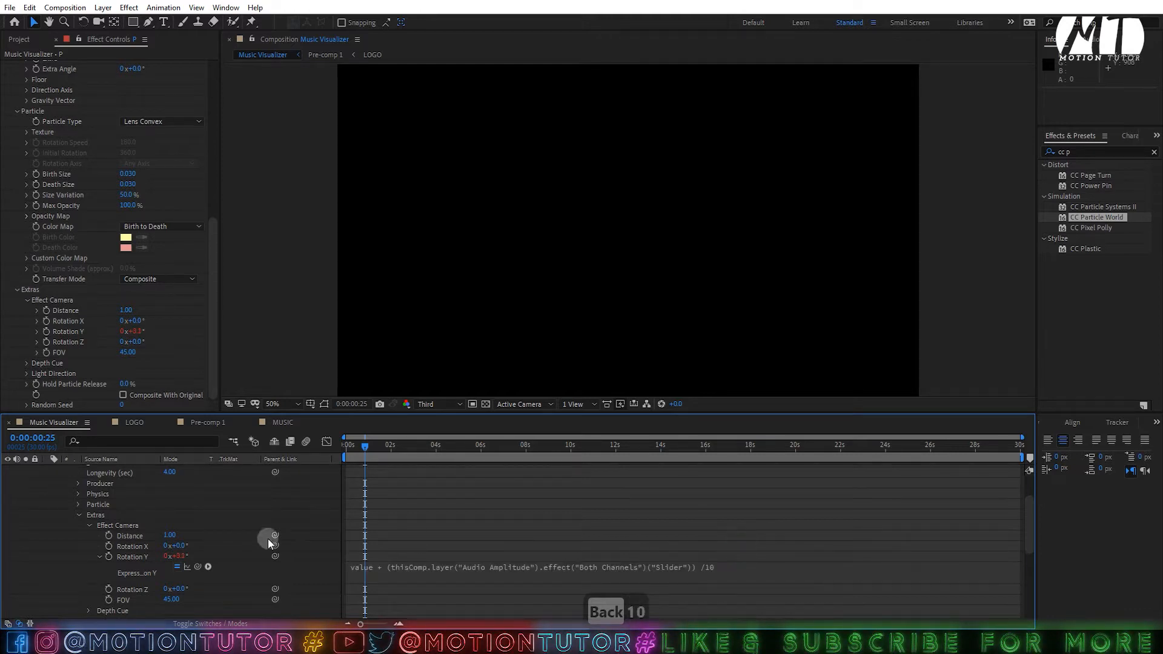
- Paste the same audio expression into Rotation Z, divided by 30
left_click(108, 589, "alt")
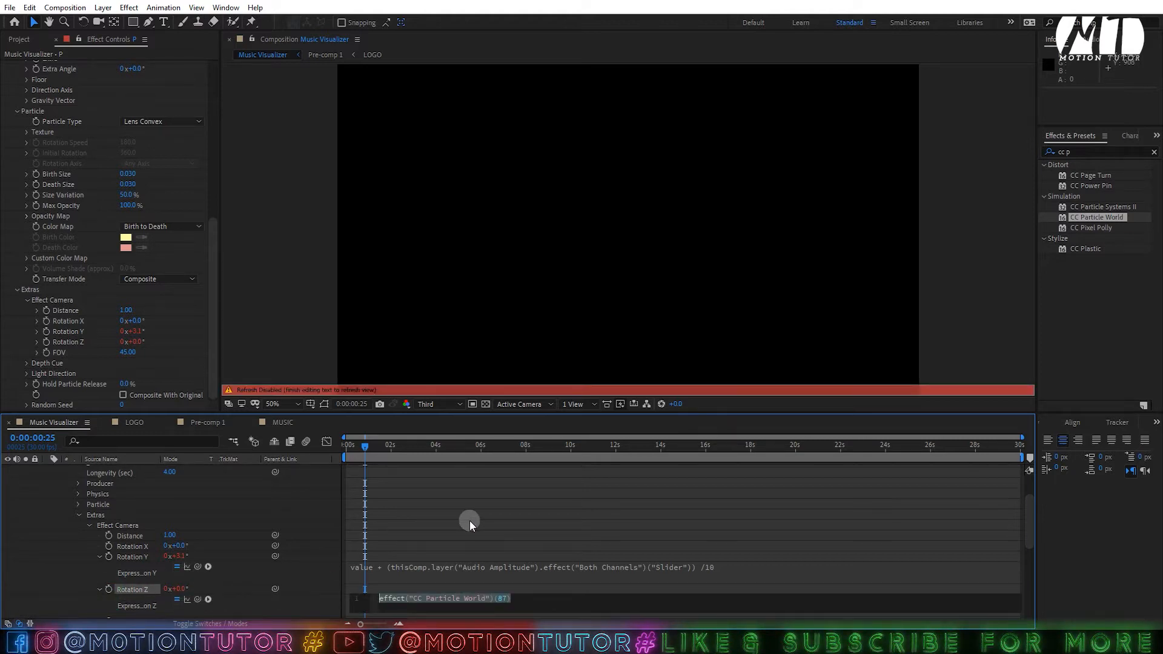
key("ctrl+v")
key("BackSpace")
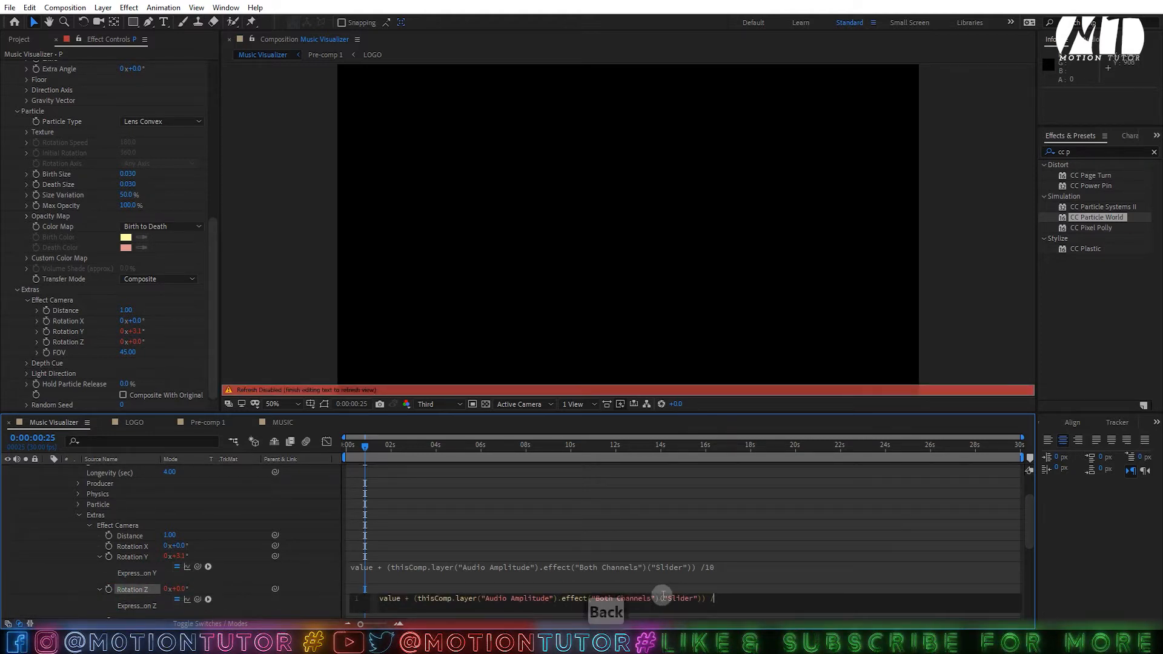
type("30")
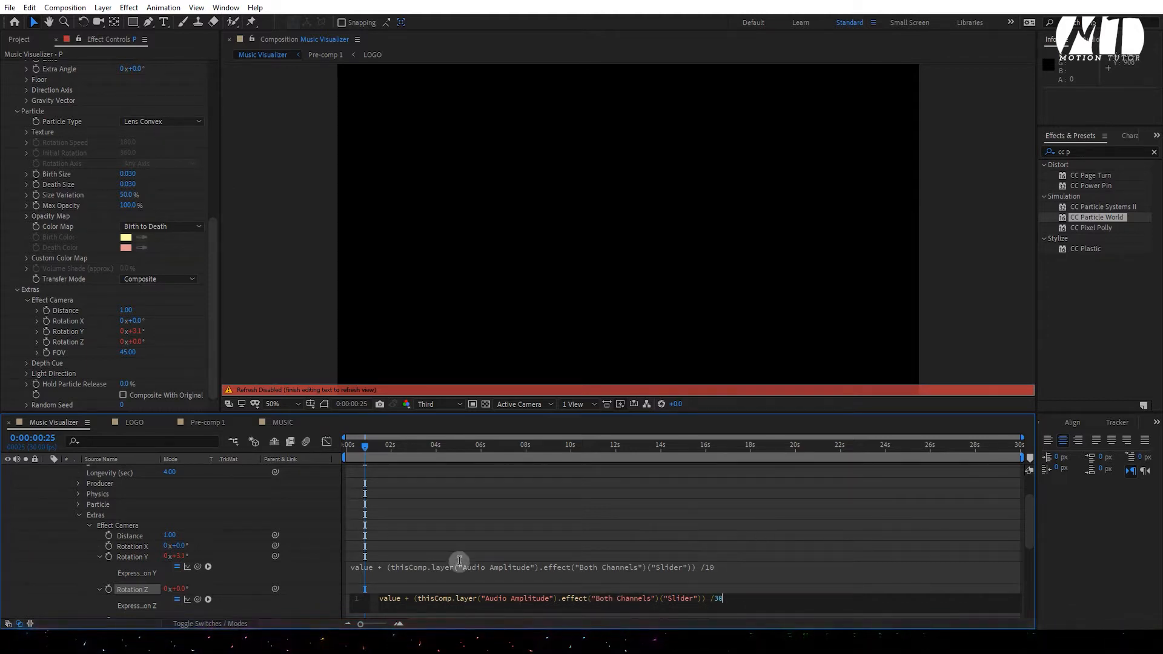
left_click(78, 566)
scroll(78, 567, "up", 3)
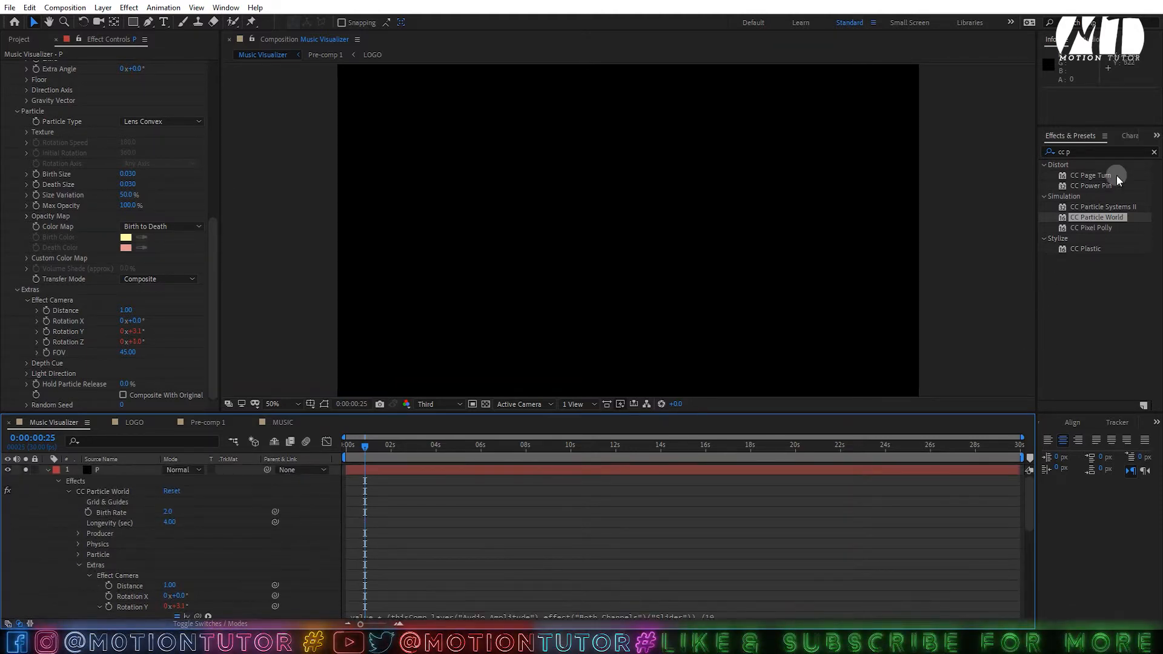
left_click(1099, 153)
- Add a Fill effect coloured FFFFFF to layer P and preview the white particles
type("fill")
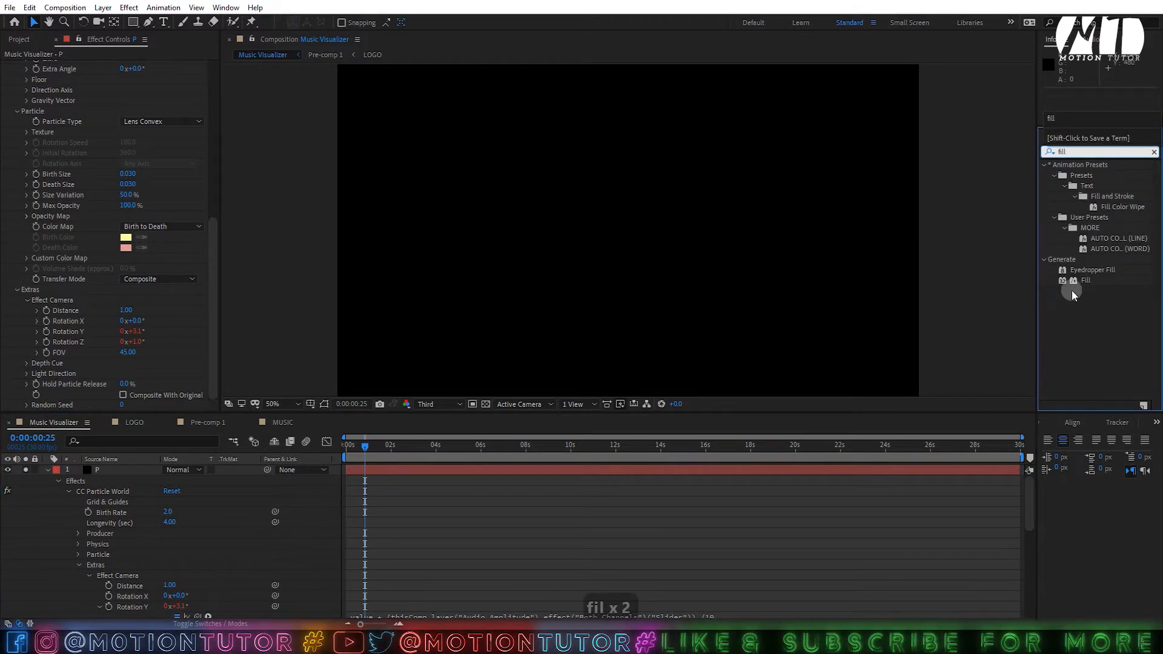
left_click_drag(1084, 280, 126, 369)
left_click(126, 363)
type("ffffff")
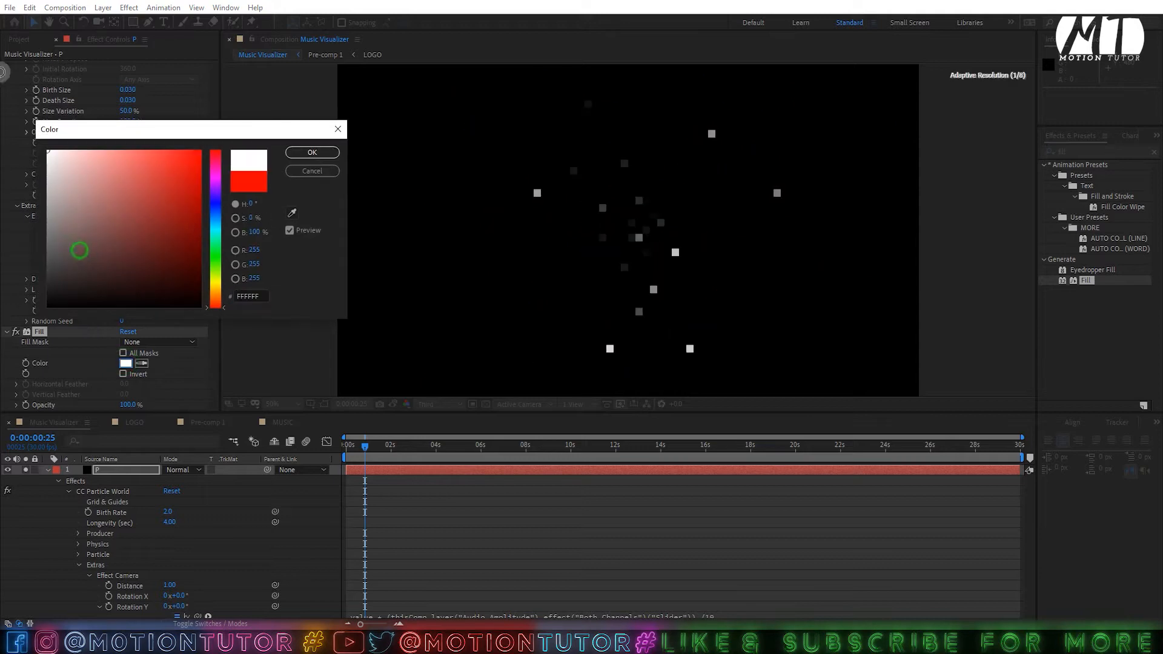
key("Return")
scroll(104, 170, "up", 5)
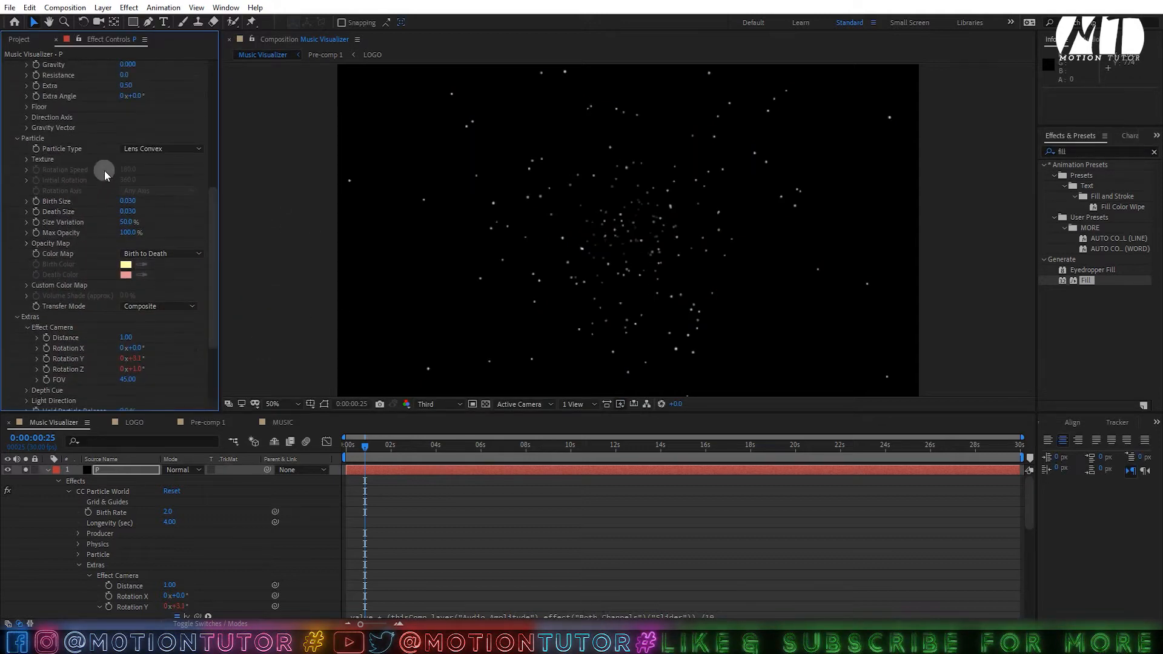
left_click(47, 470)
key("space")
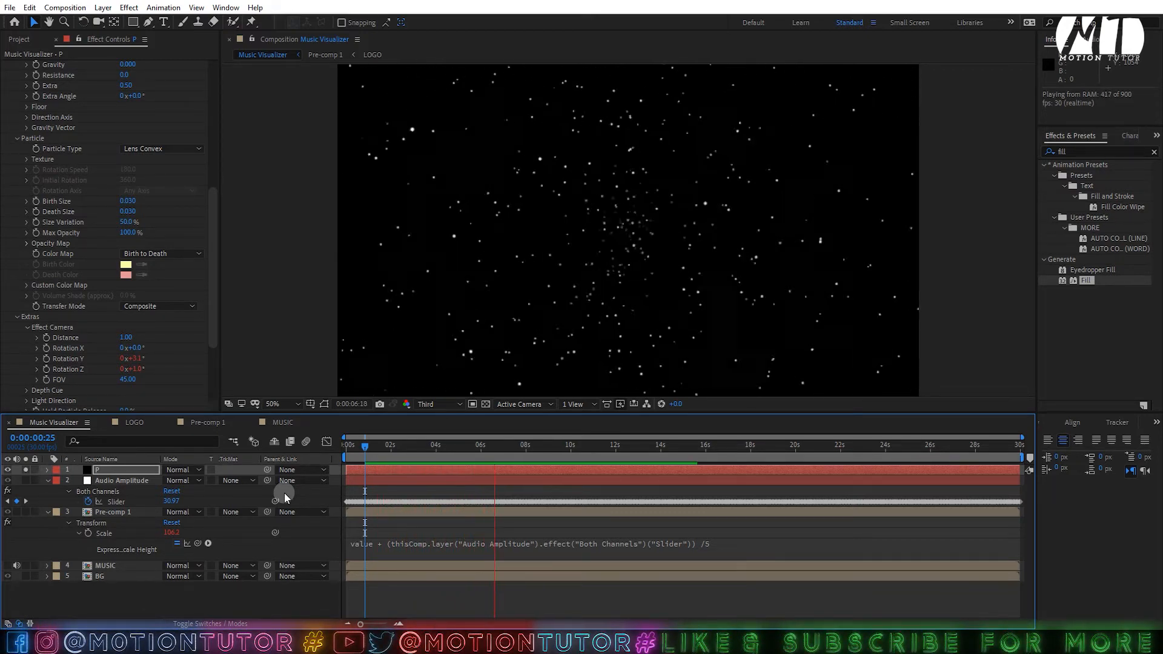
- Set the particle Producer Position Y to -1.58 and preview it with the music
key("space")
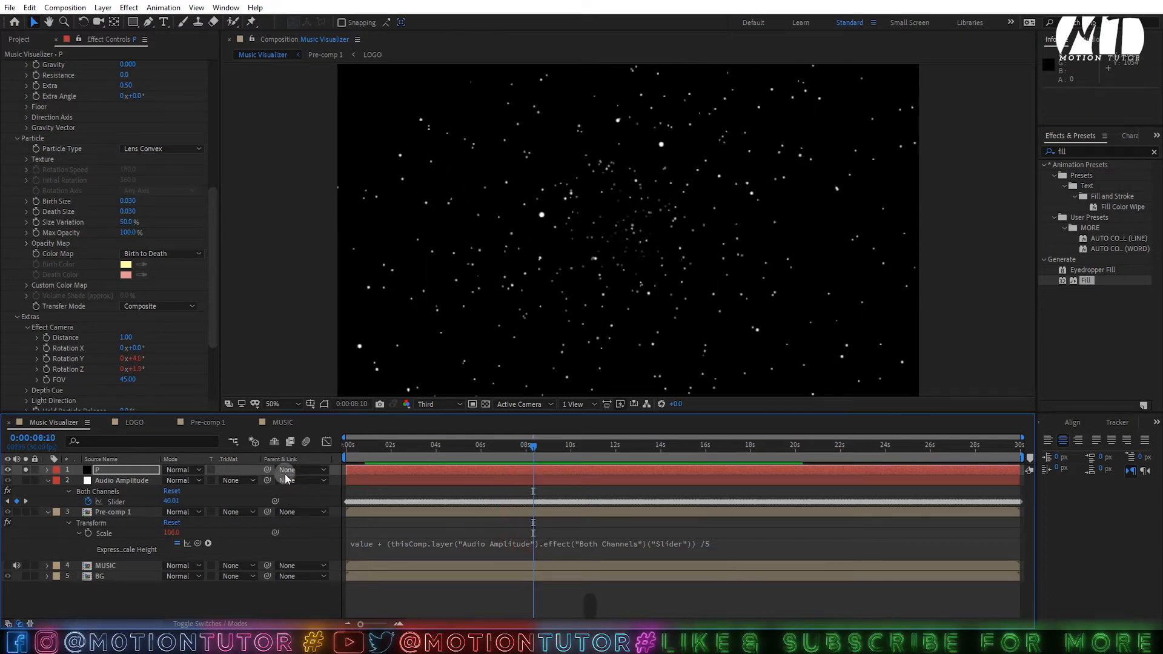
scroll(104, 198, "up", 8)
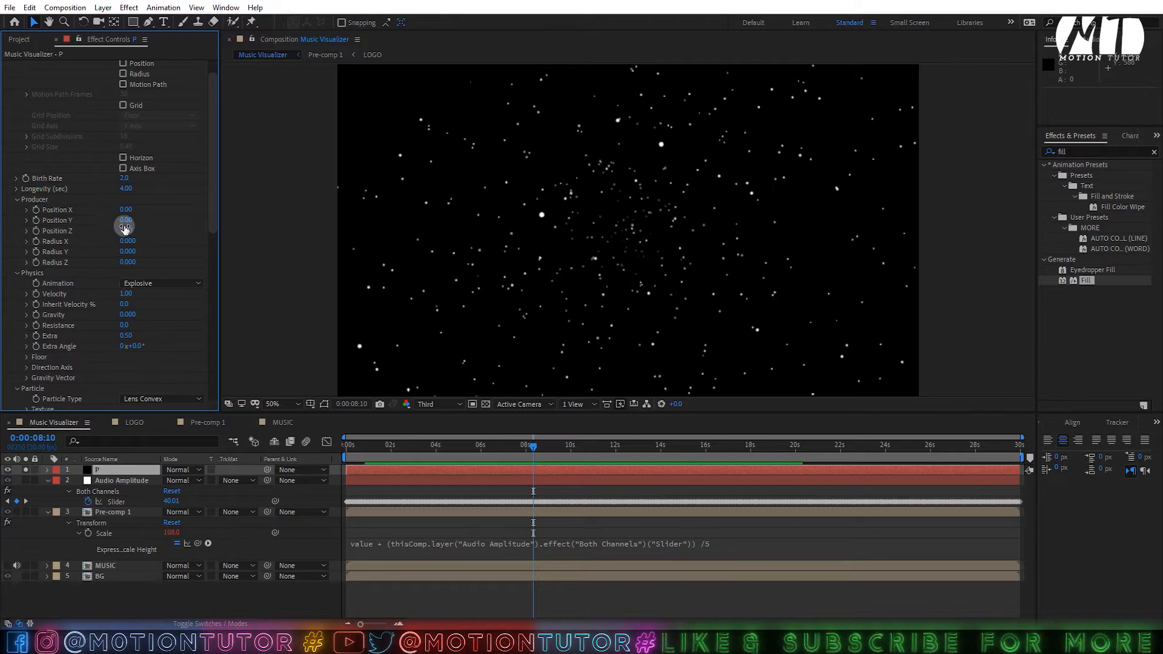
left_click_drag(124, 220, 3, 229)
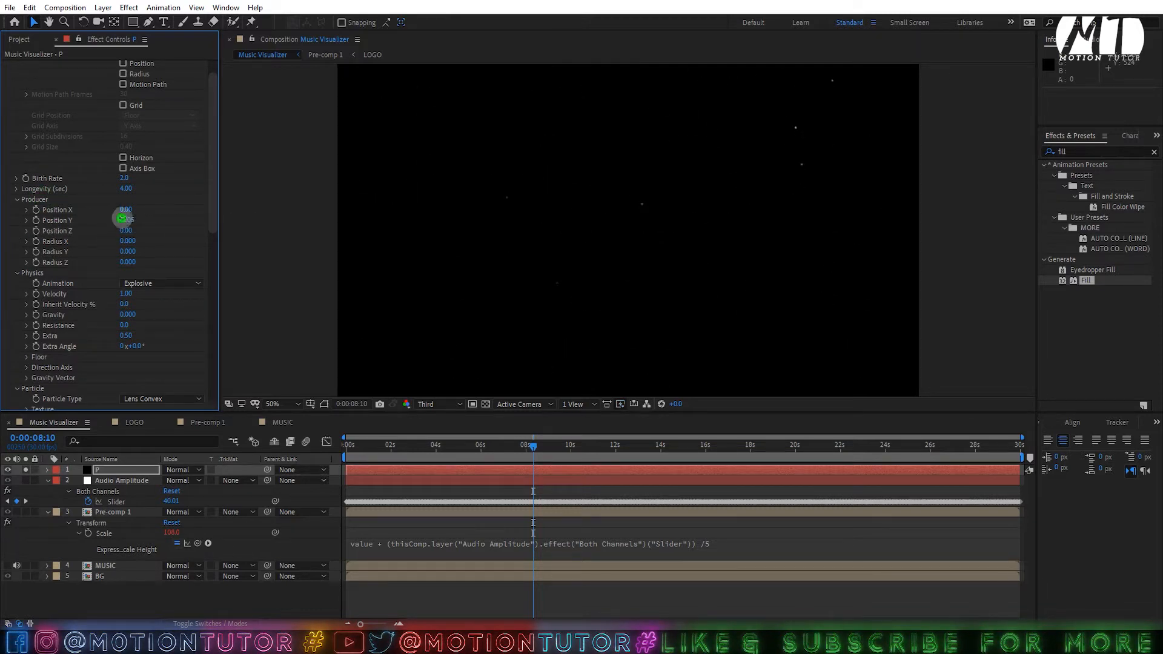
left_click_drag(121, 218, 147, 225)
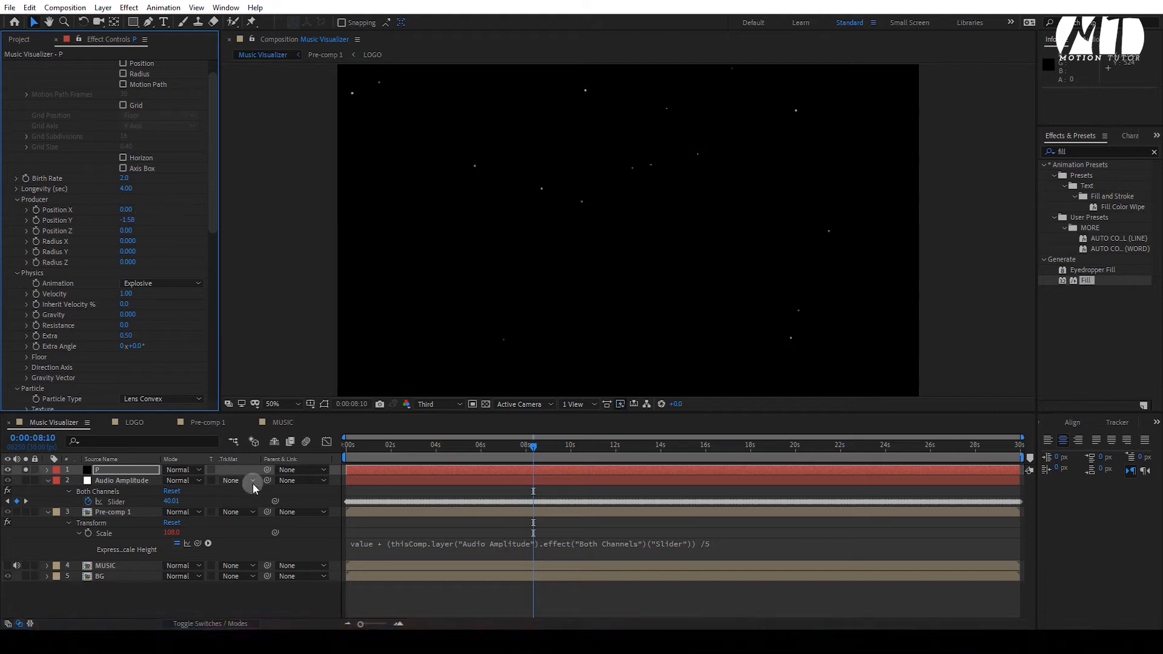
left_click(120, 567)
key("l")
key("space")
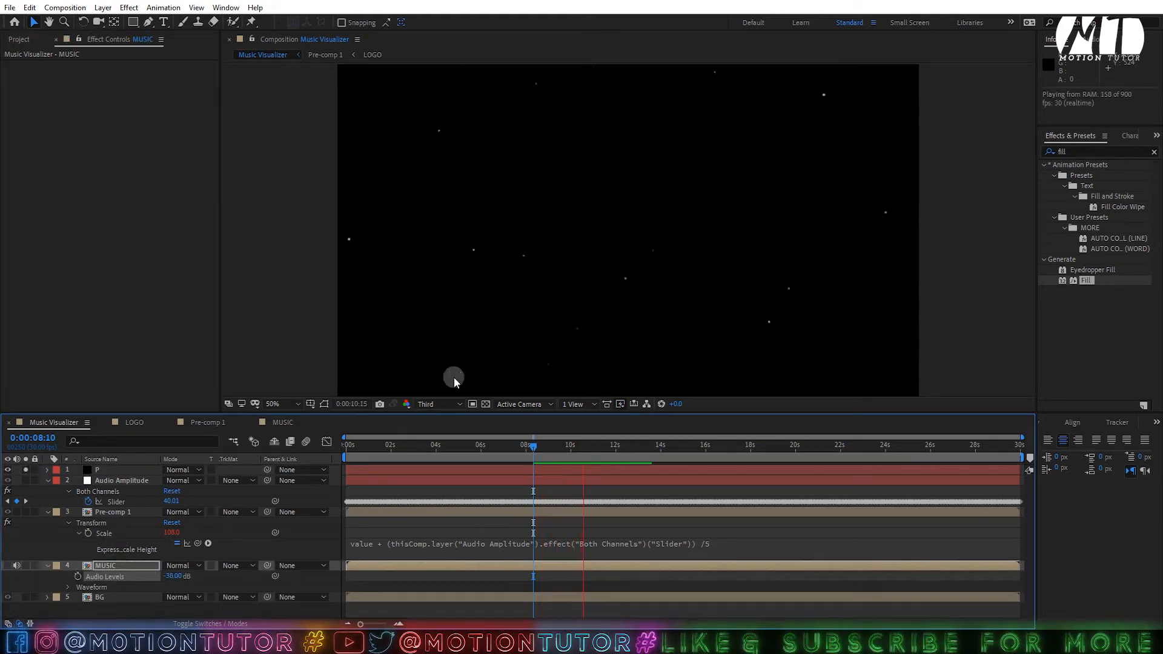
- Unsolo layer P and collapse the Audio Amplitude, Pre-comp 1 and MUSIC layers
left_click(97, 470)
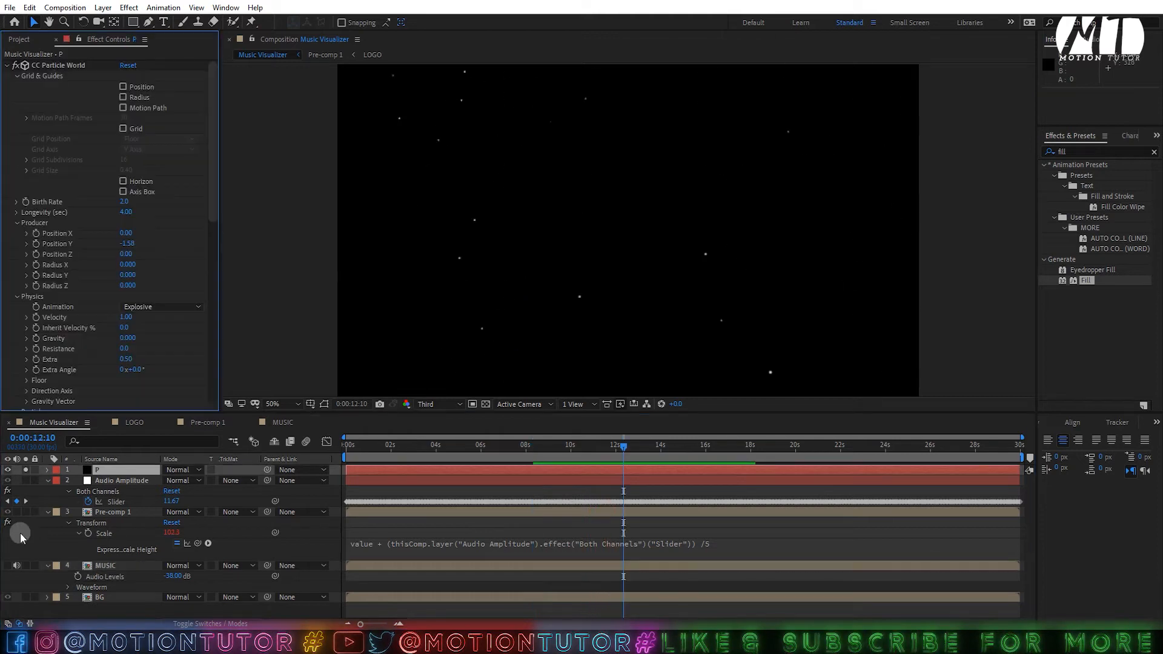
left_click(26, 470)
left_click(48, 480)
left_click(48, 491)
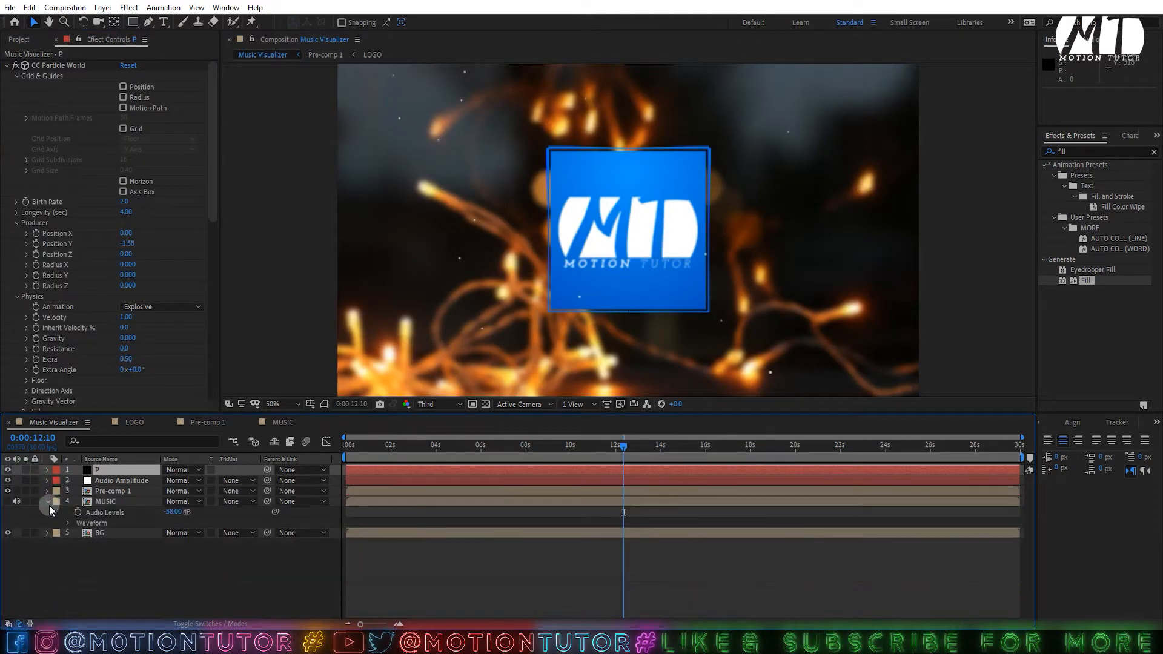
left_click(49, 505)
left_click(56, 540)
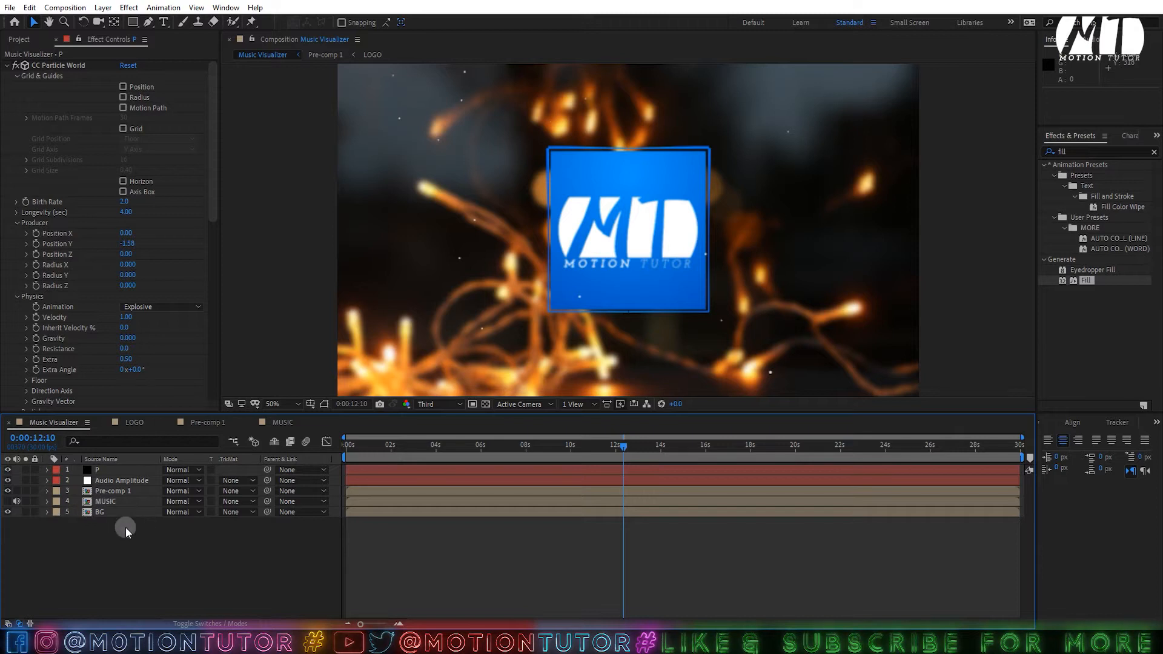
left_click(149, 23)
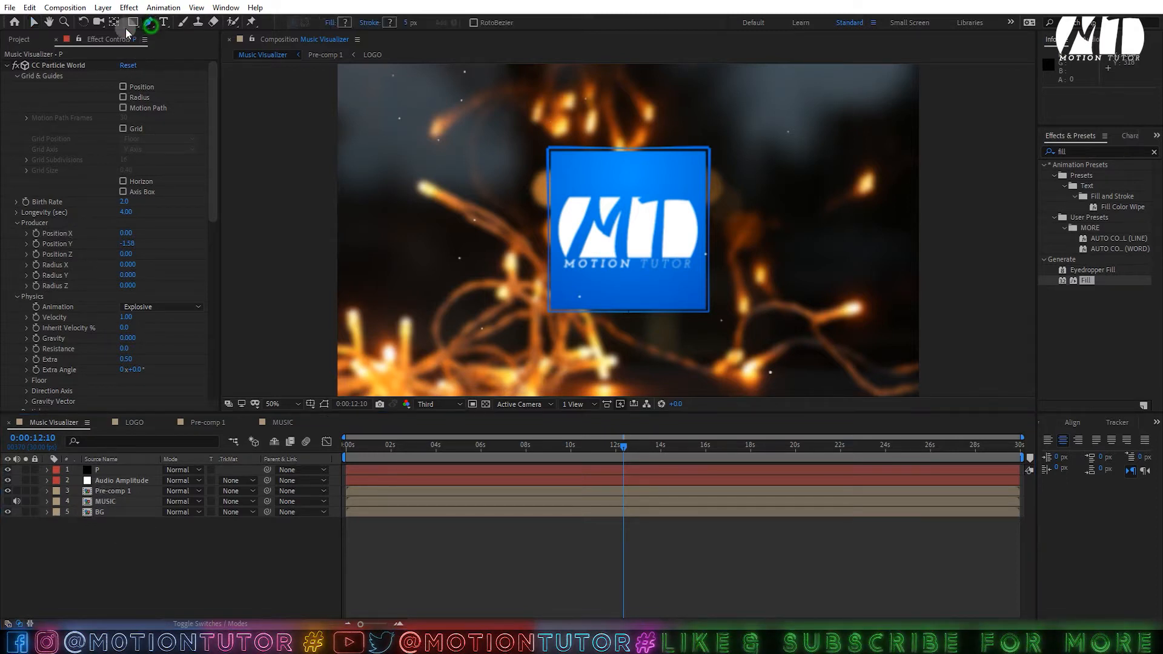
- Draw a horizontal line across the bottom of the frame with the Pen tool
left_click(355, 378)
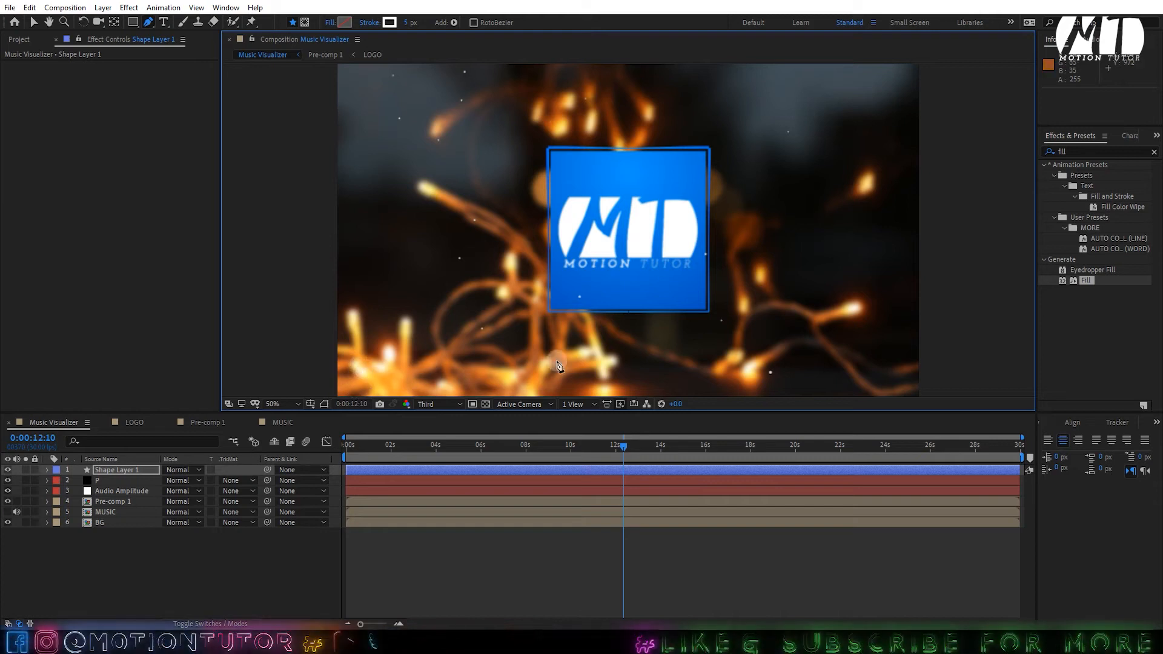
left_click(897, 372)
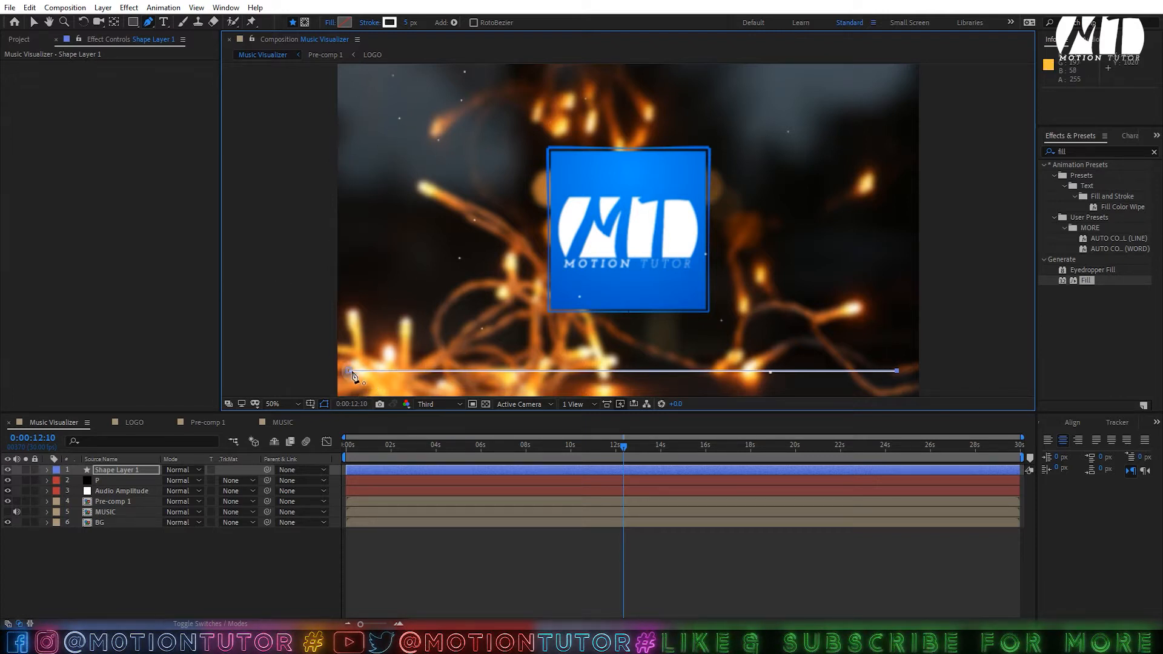
left_click(109, 470)
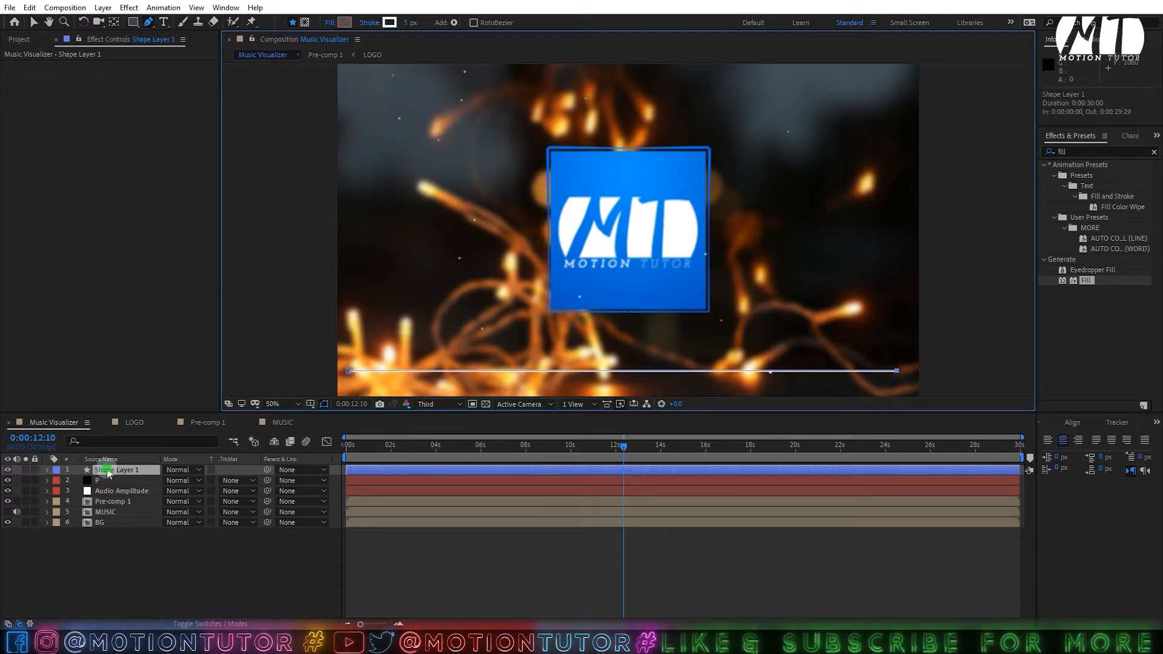
- Centre Shape Layer 1 horizontally in the composition and move its anchor point to the line's centre
left_click(34, 23)
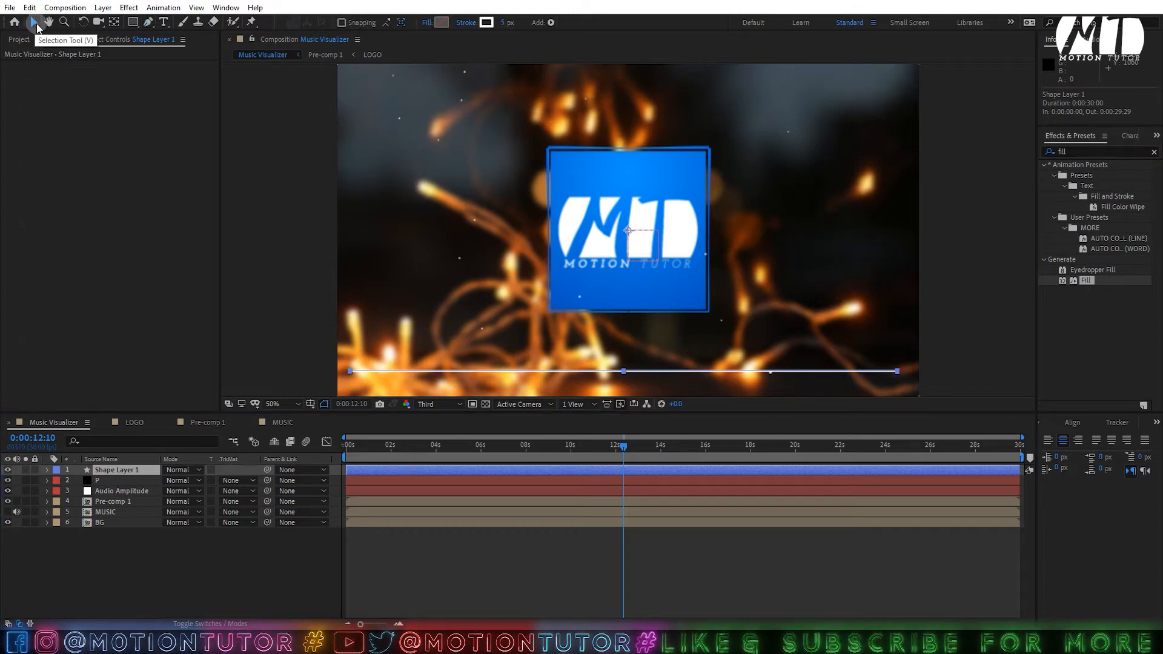
left_click(122, 471)
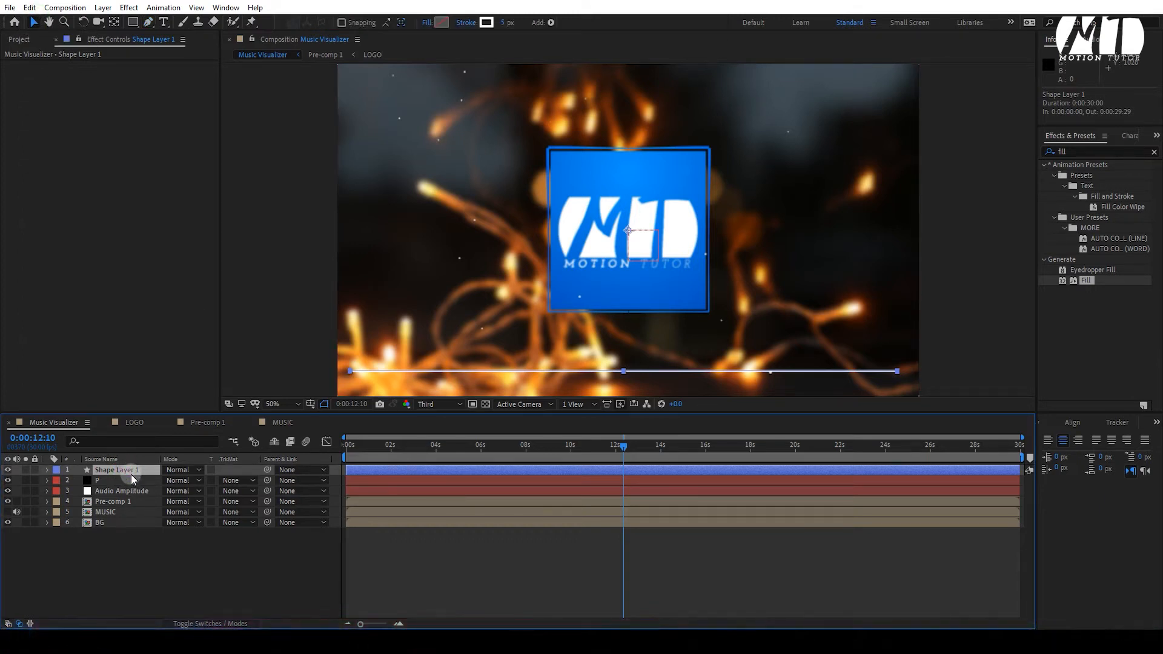
key("Return")
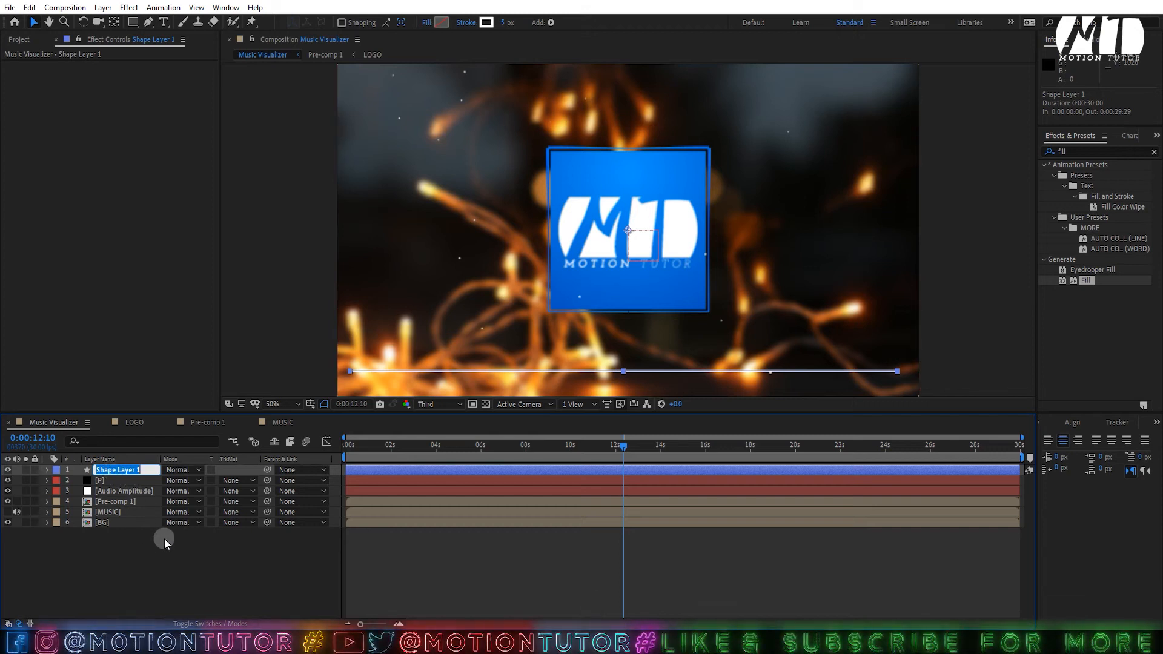
left_click(1072, 422)
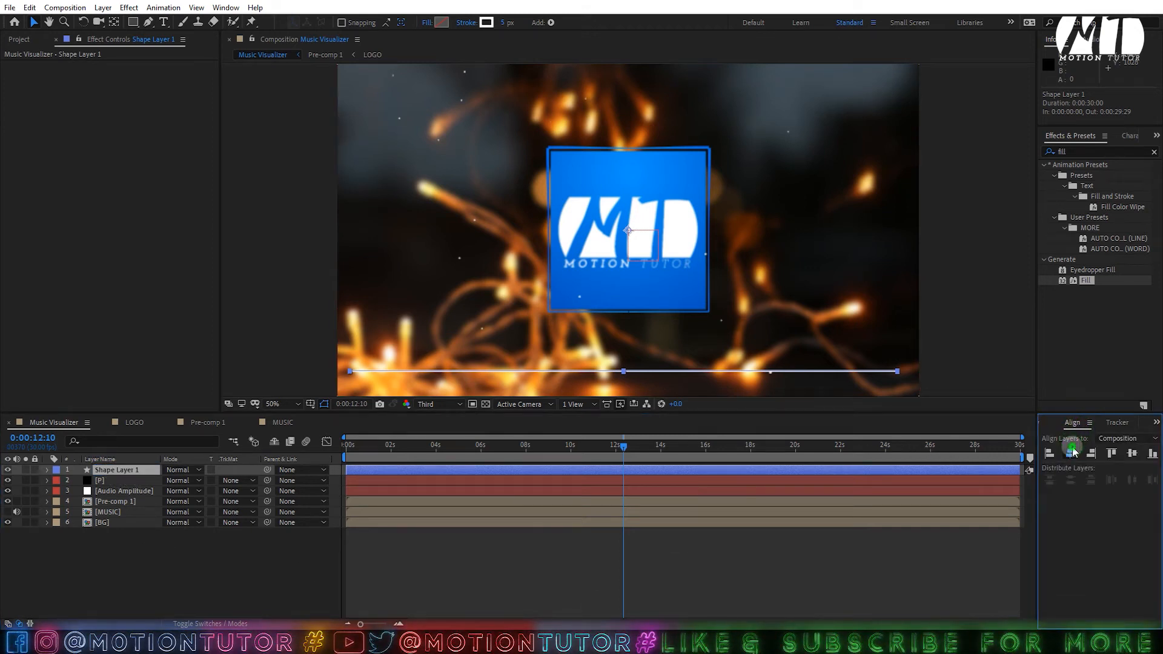
left_click(1072, 453)
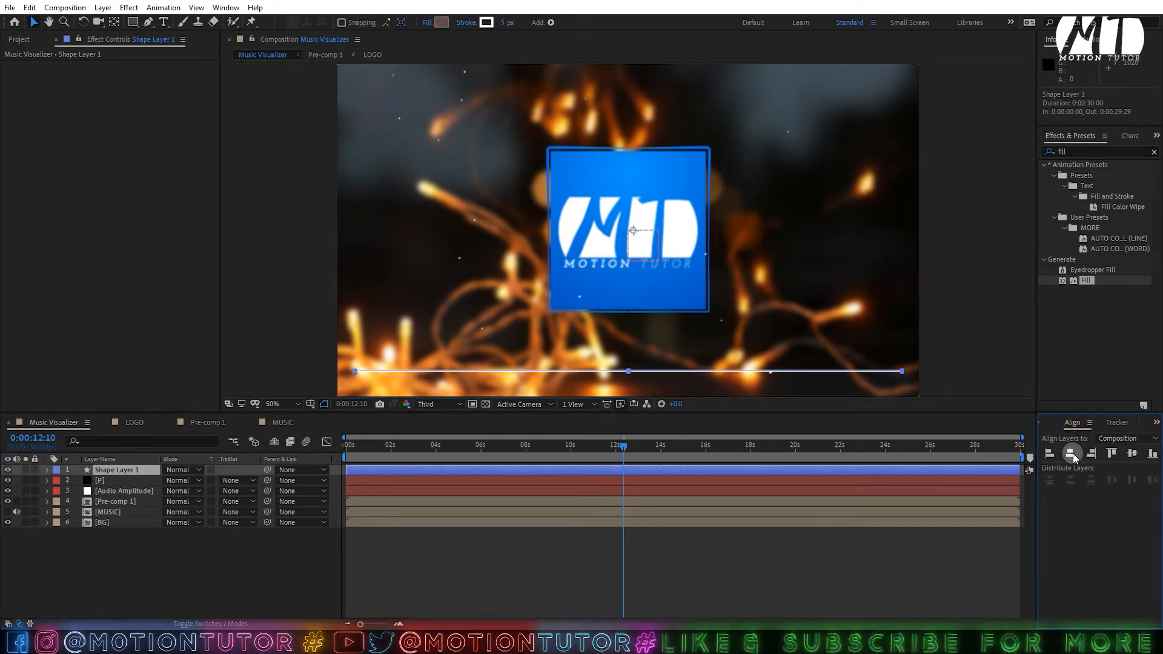
key("ctrl+alt+Home")
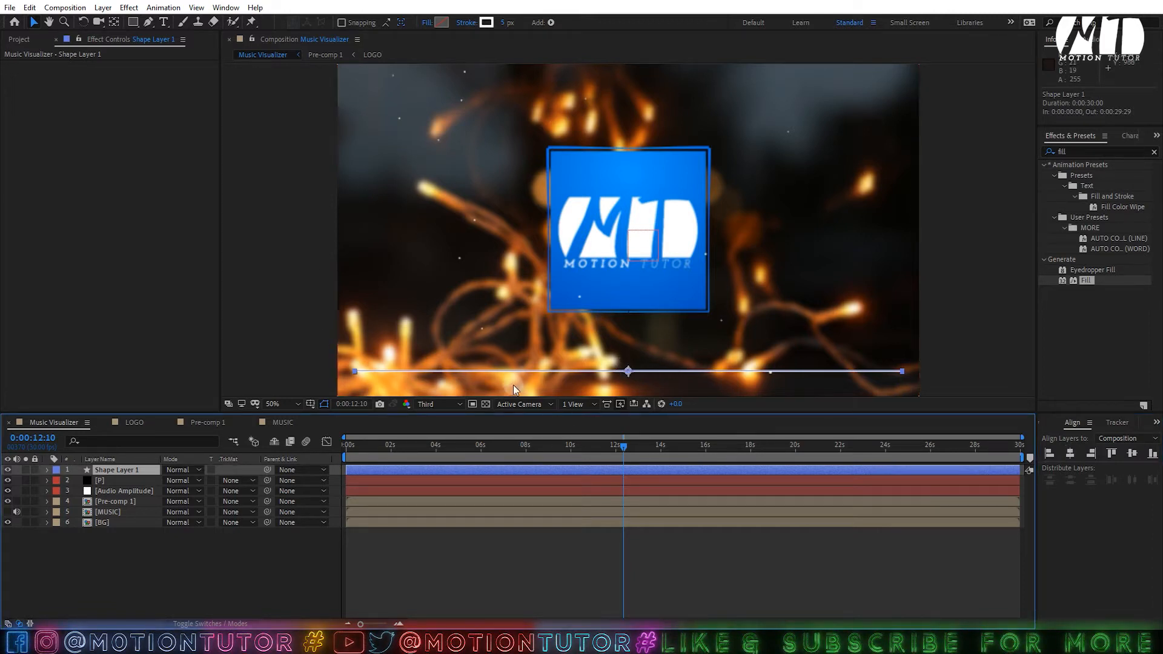
- Duplicate Shape 1 inside Shape Layer 1's contents to create Shape 2
left_click(48, 470)
left_click(57, 481)
left_click(75, 491)
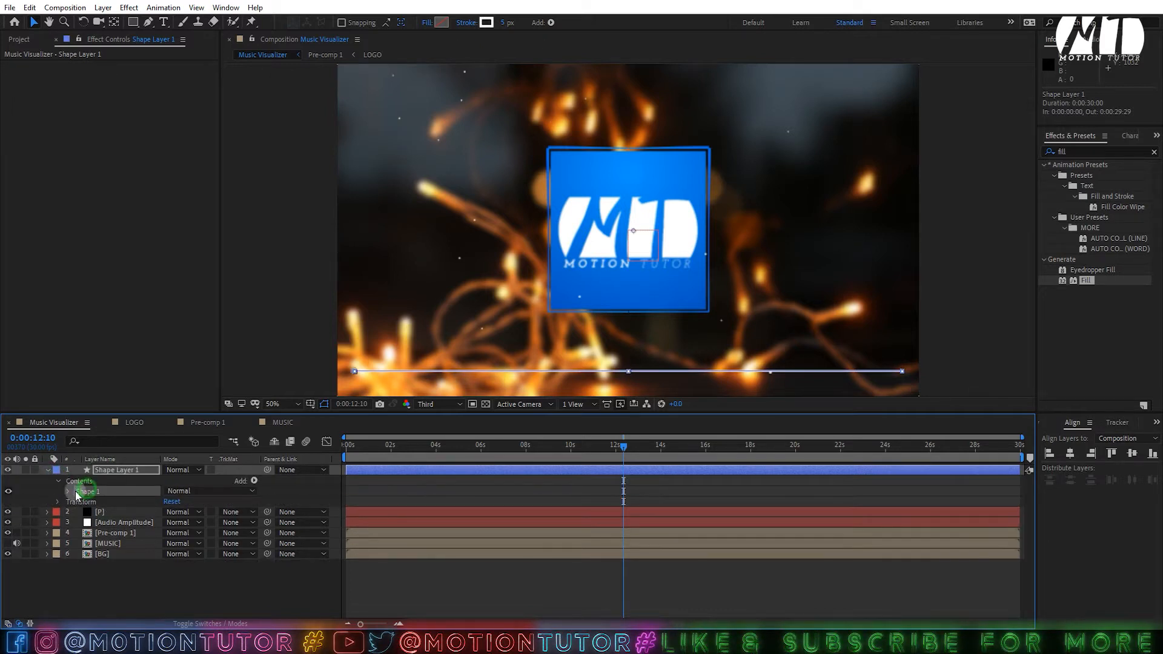
left_click(69, 491)
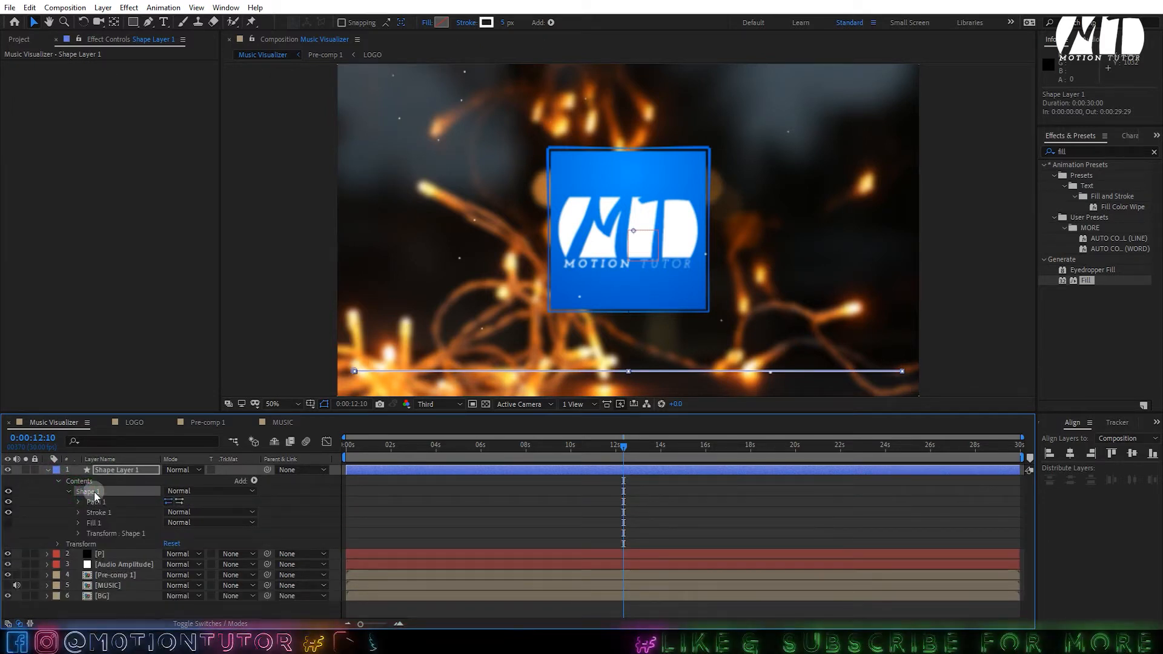
key("ctrl+d")
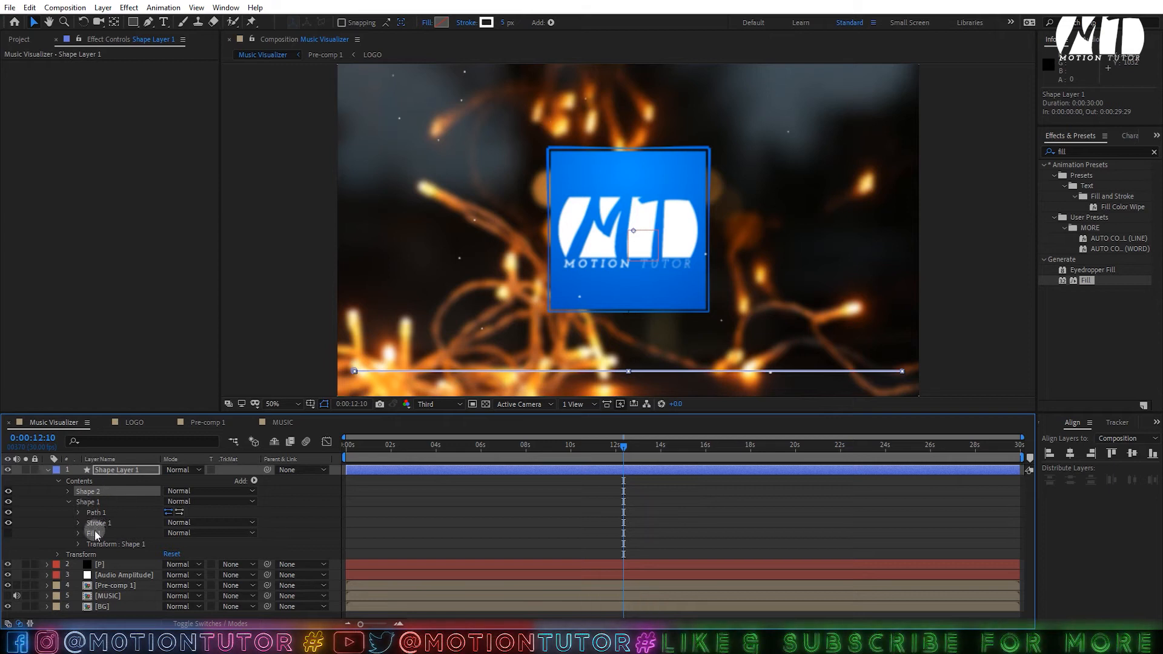
- Set Shape 1's transform Opacity to 25%
left_click(79, 543)
scroll(131, 538, "down", 2)
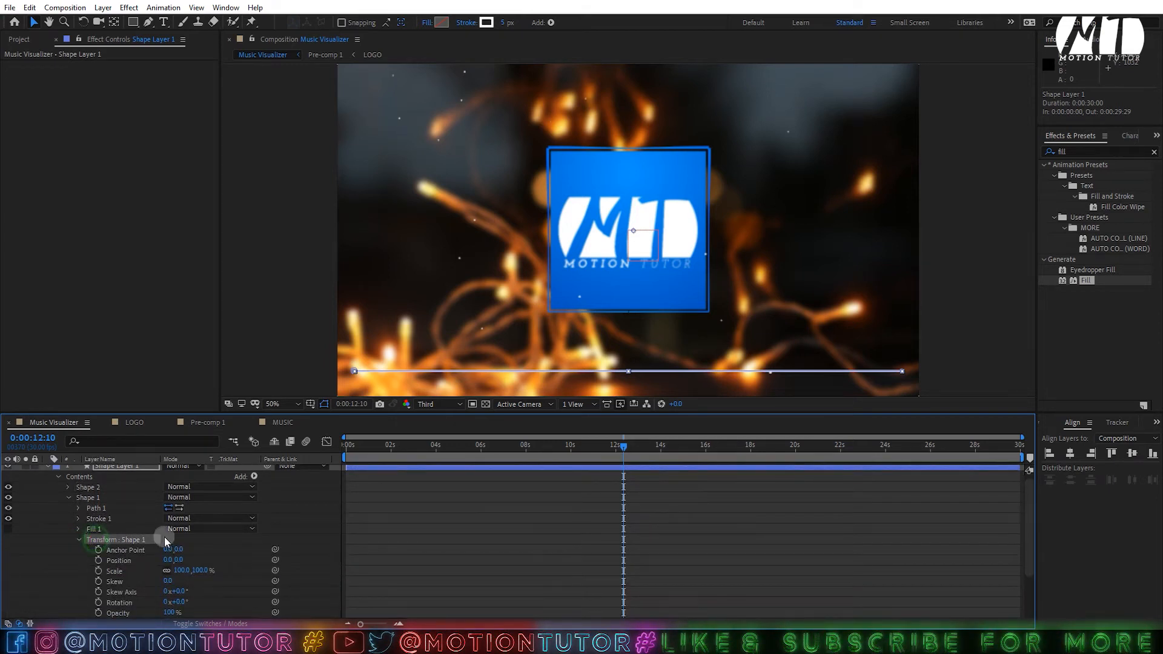
type("25")
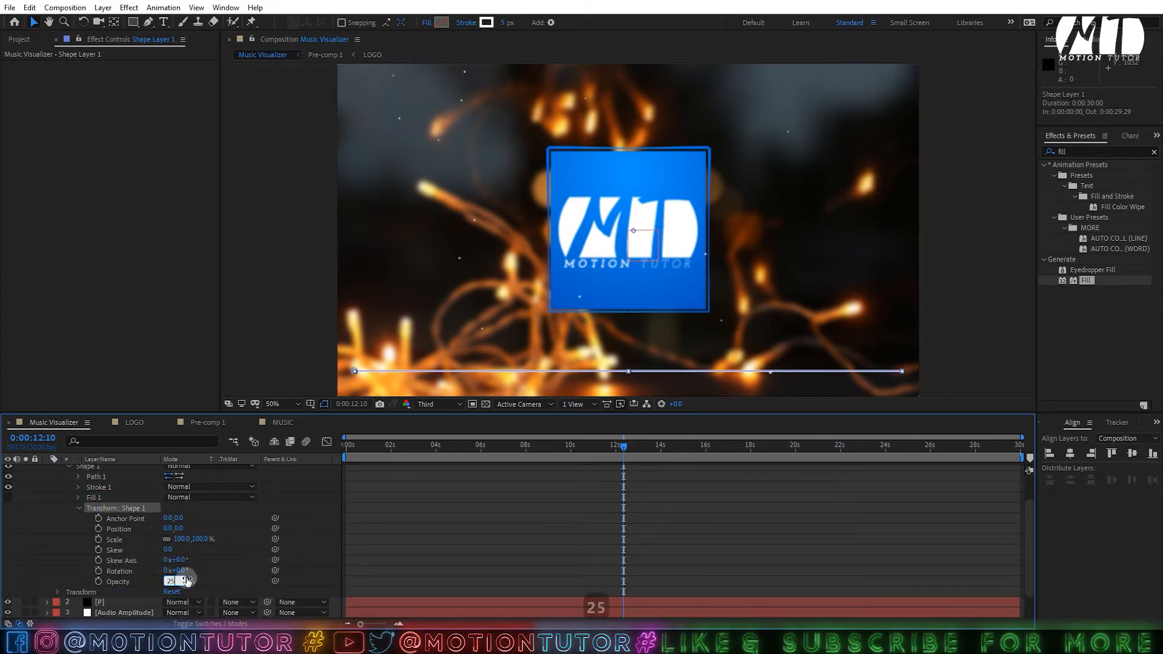
left_click(111, 502)
scroll(111, 502, "up", 2)
left_click(98, 471)
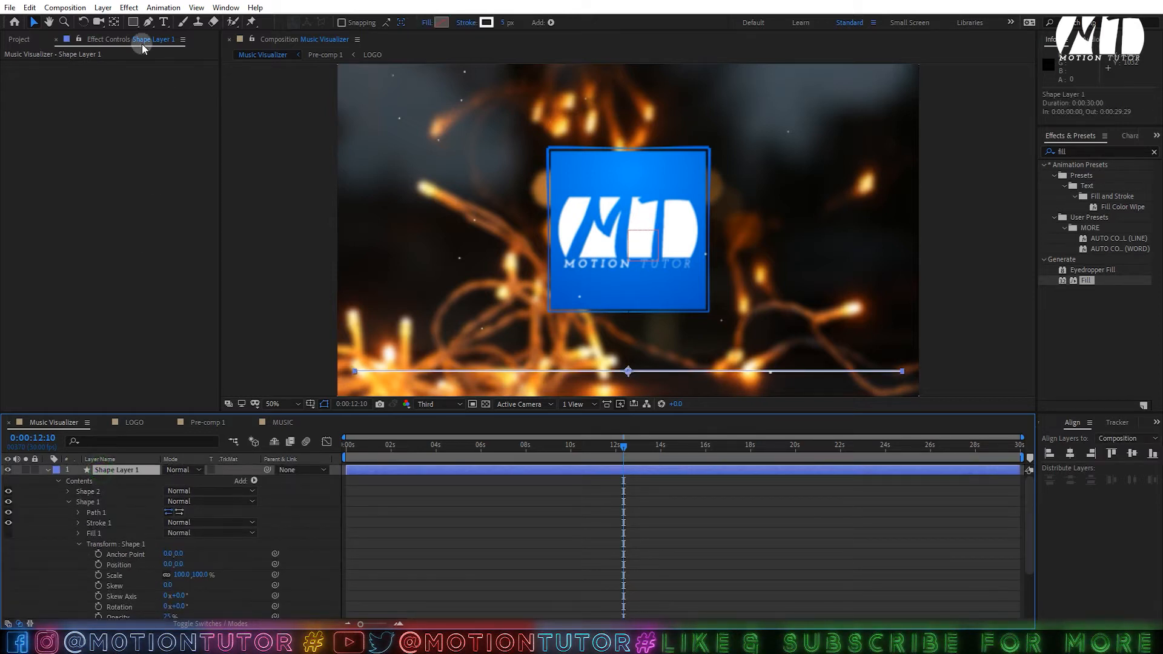
left_click(129, 8)
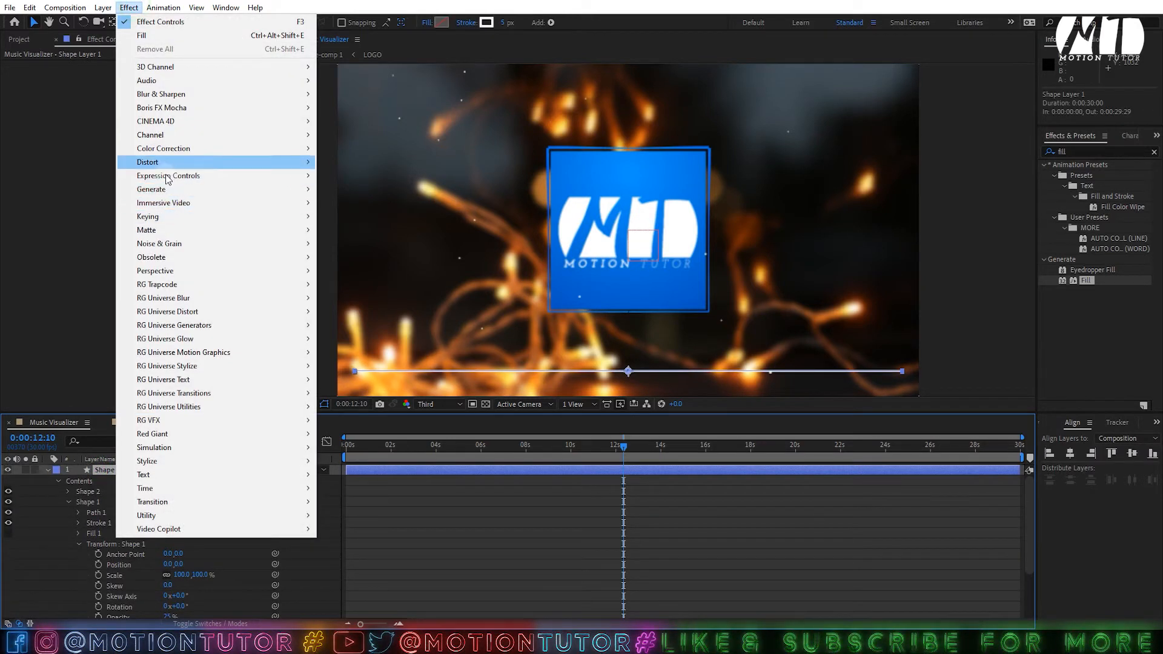
- Add a Color Control effect to Shape Layer 1 and give the stroke Round Cap ends
mouse_move(168, 176)
left_click(356, 217)
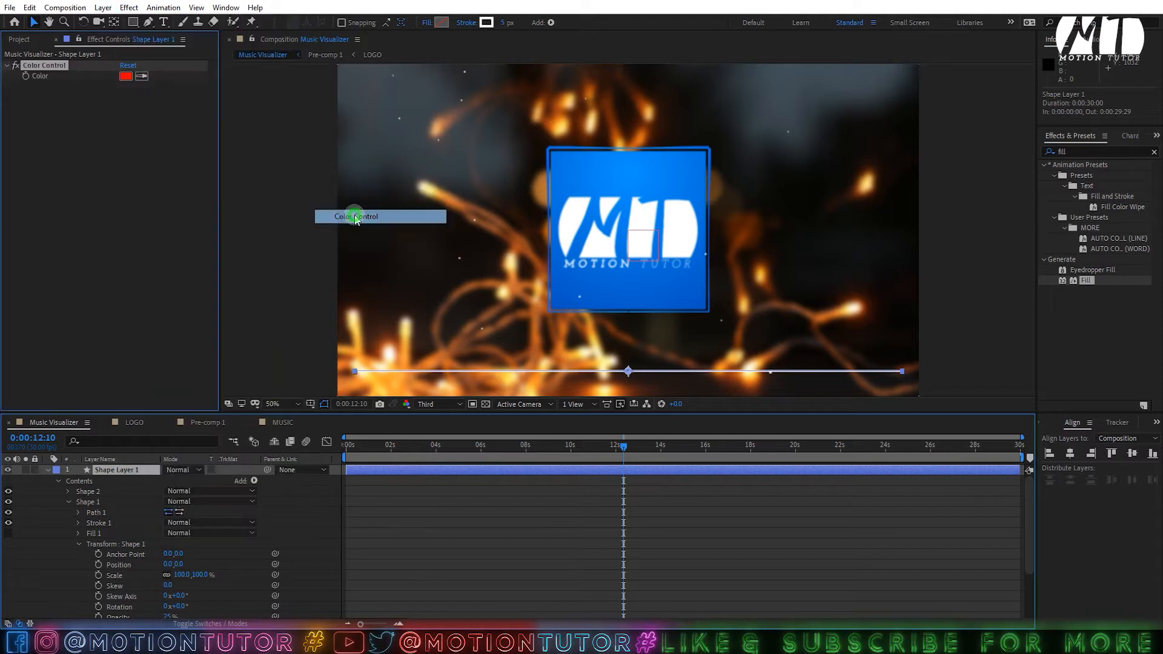
left_click(78, 522)
left_click(98, 522)
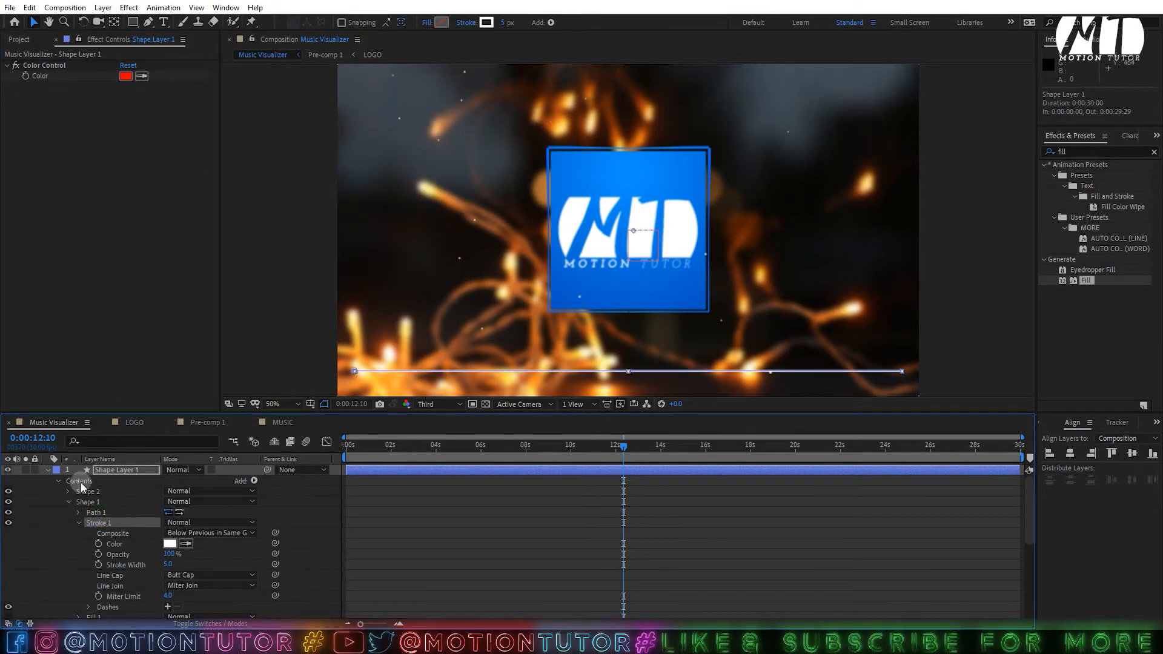
left_click(182, 574)
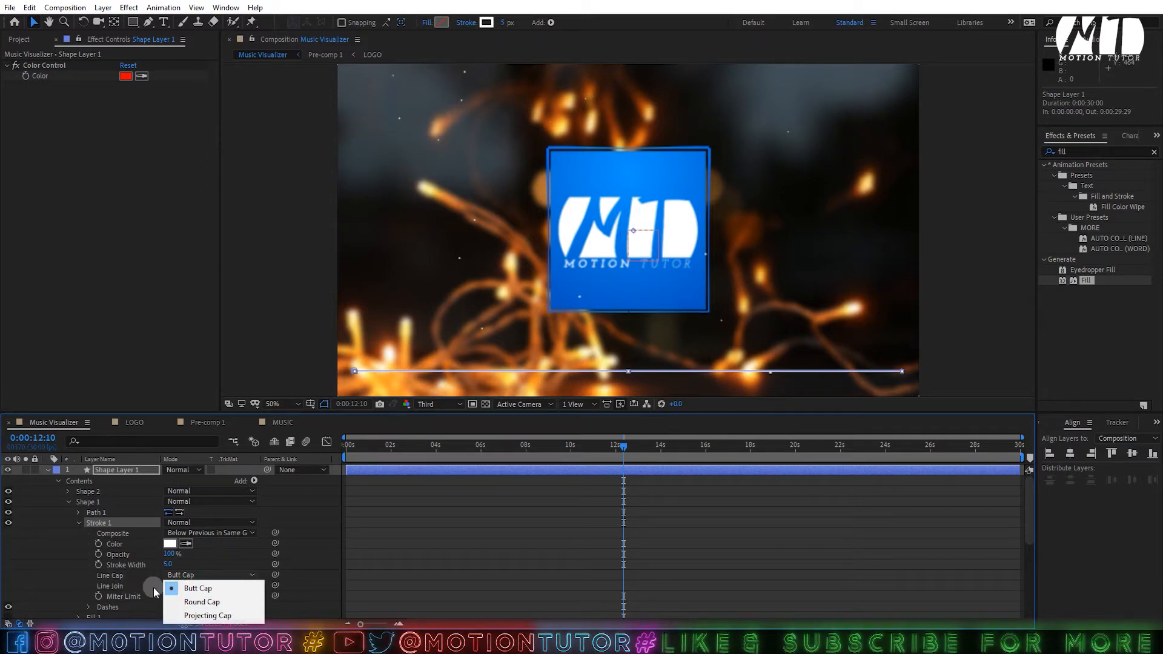
left_click(190, 604)
- Link Shape 2's stroke colour by expression to the Color Control's Color
left_click(69, 492)
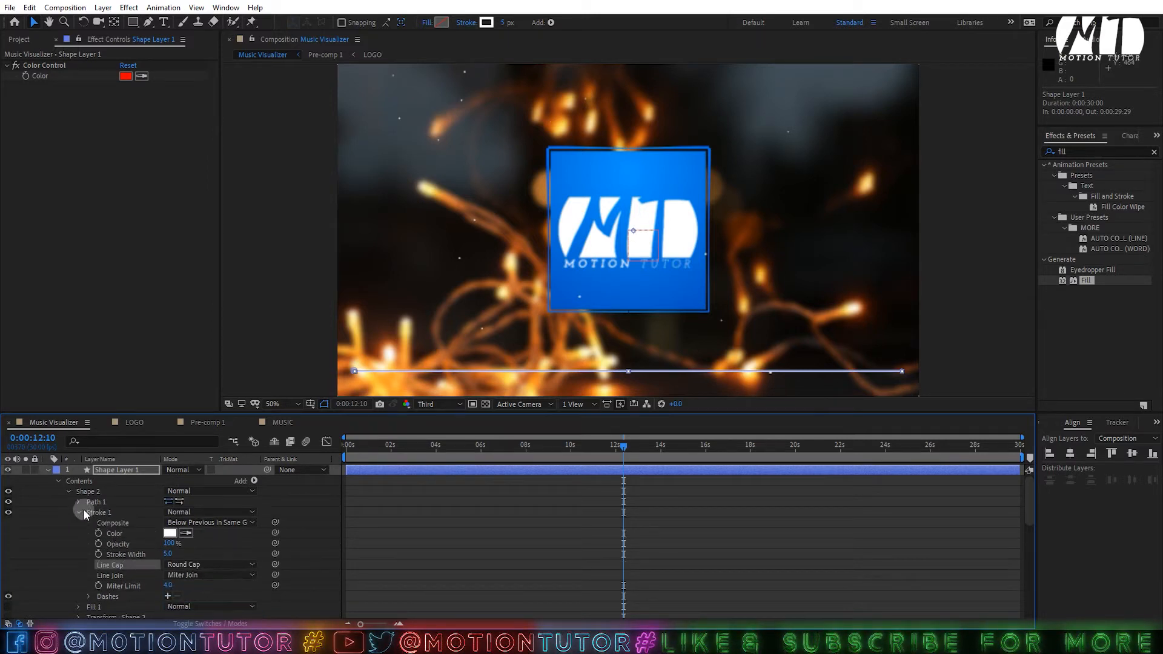
left_click(97, 511)
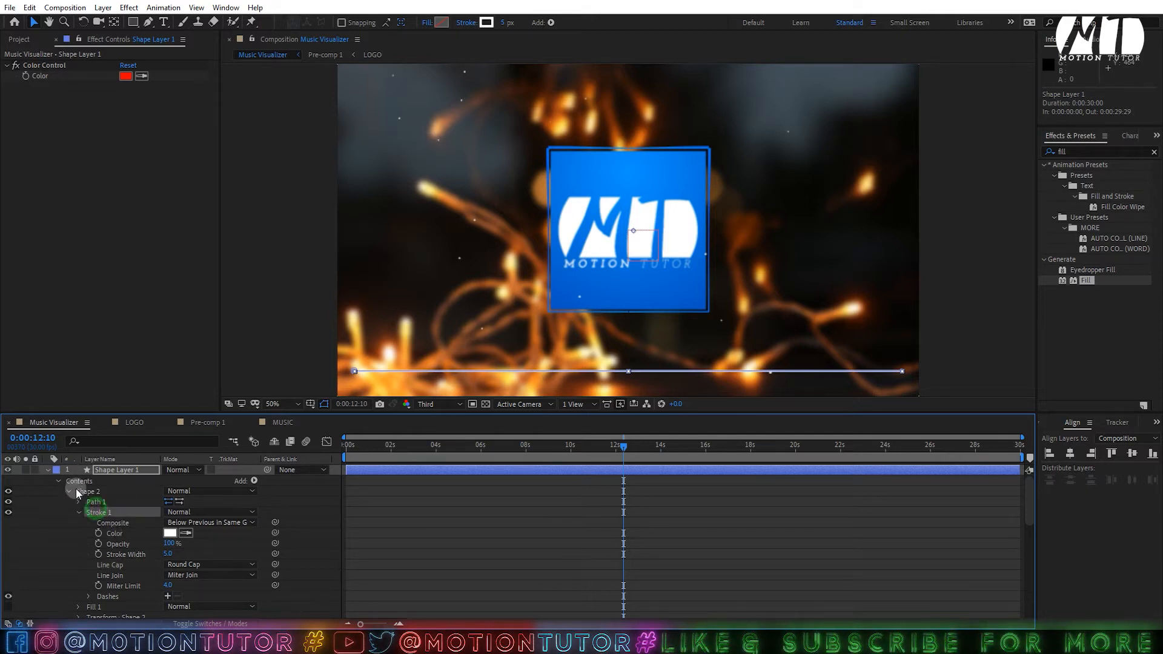
left_click(84, 491)
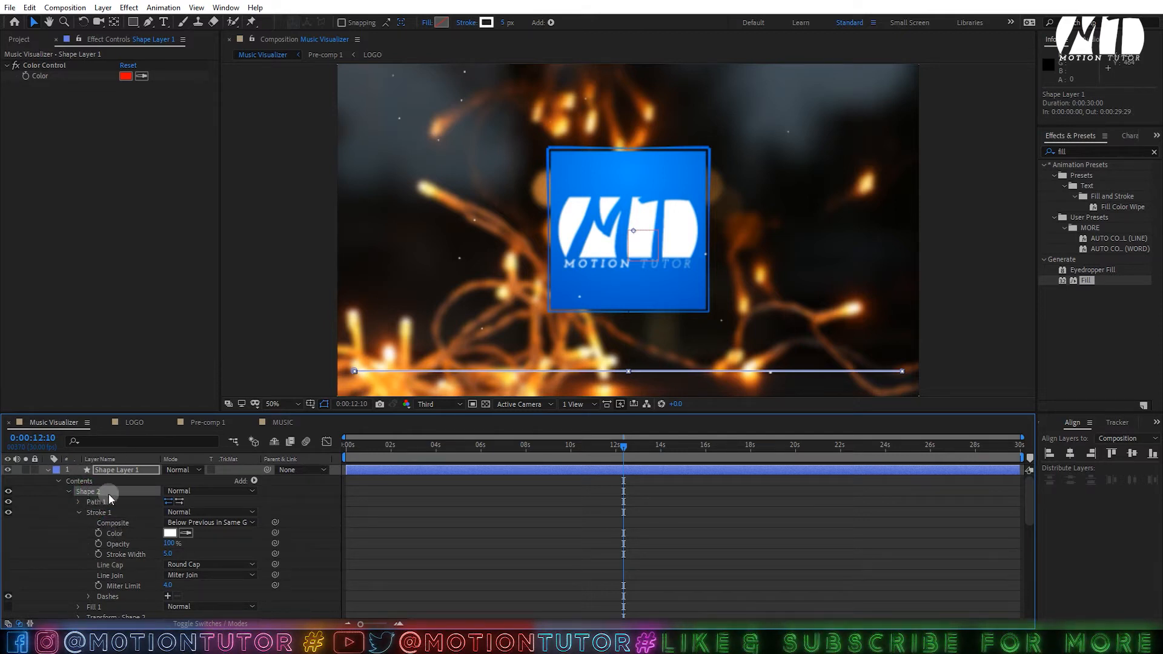
left_click(99, 533)
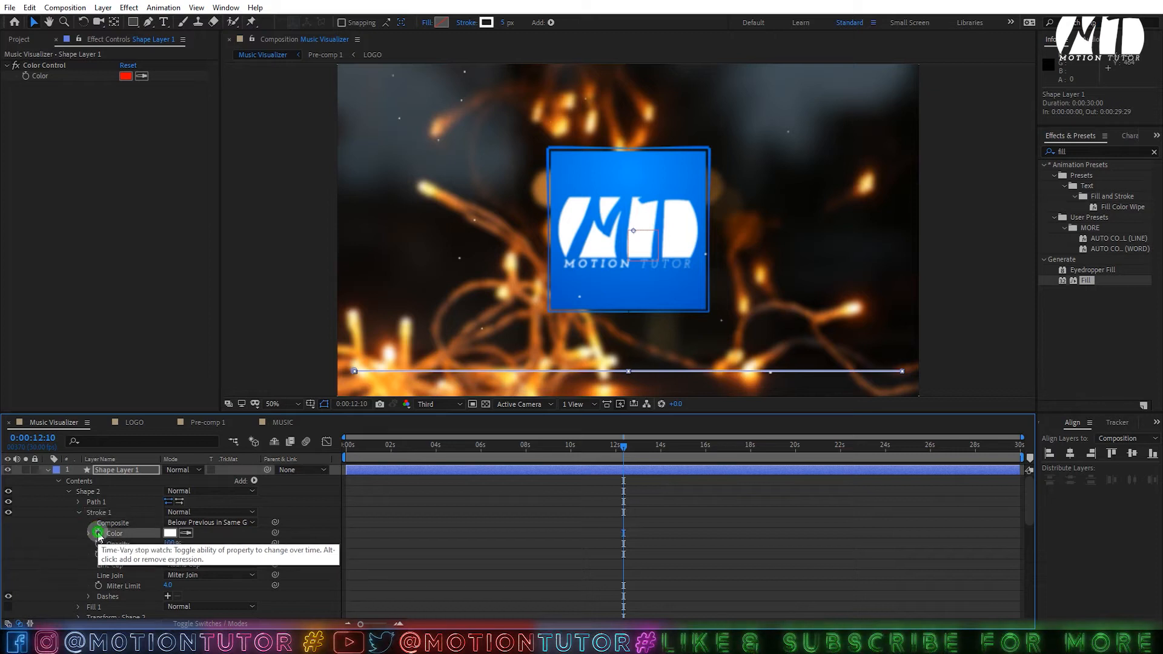
mouse_move(198, 544)
left_mouse_down()
mouse_move(117, 190)
mouse_move(38, 75)
left_mouse_up()
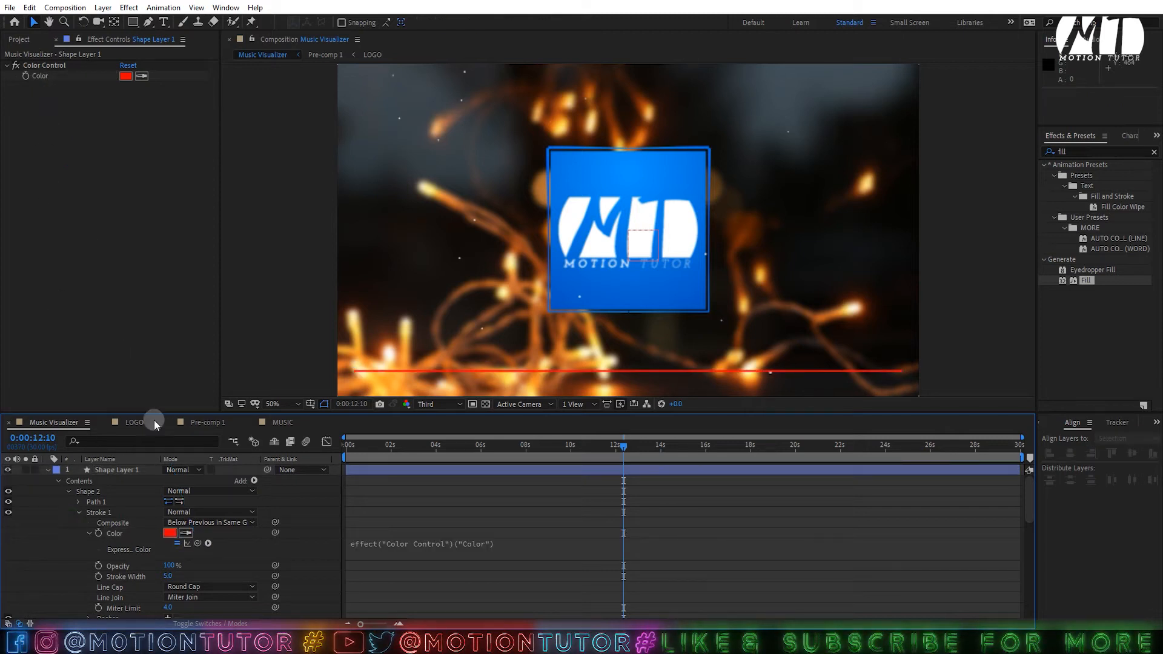
left_click(128, 76)
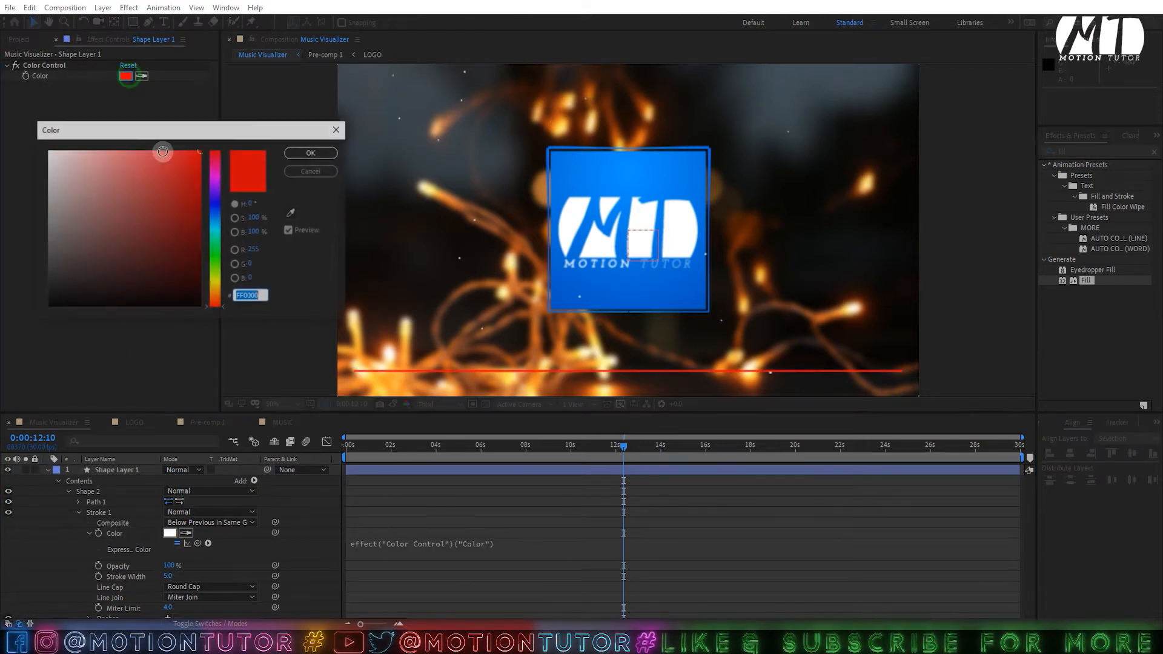
- Keep the control colour red and add Trim Paths inside Shape 2
left_click(288, 167)
left_click(91, 493)
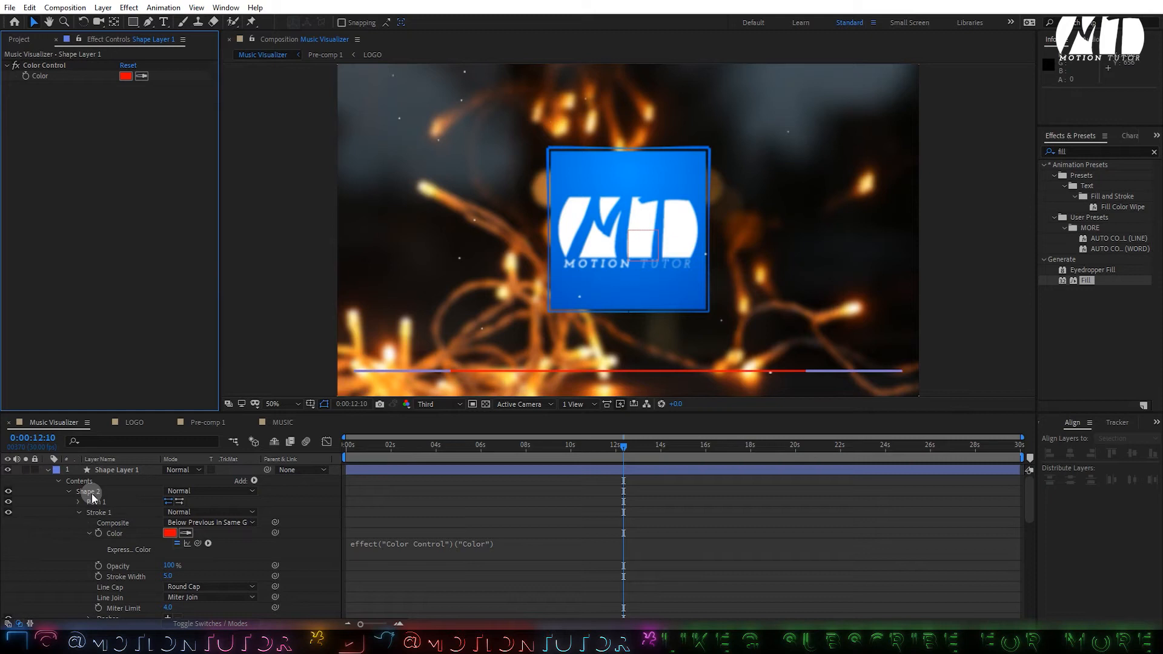
left_click(254, 480)
left_click(297, 412)
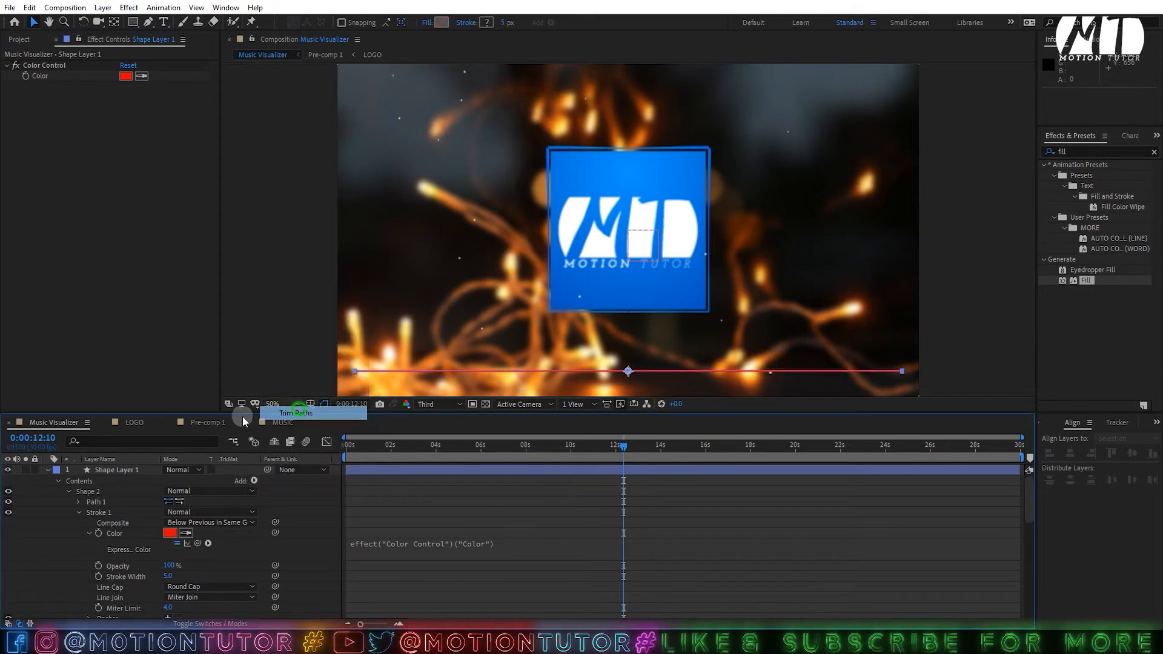
left_click_drag(96, 612, 103, 490)
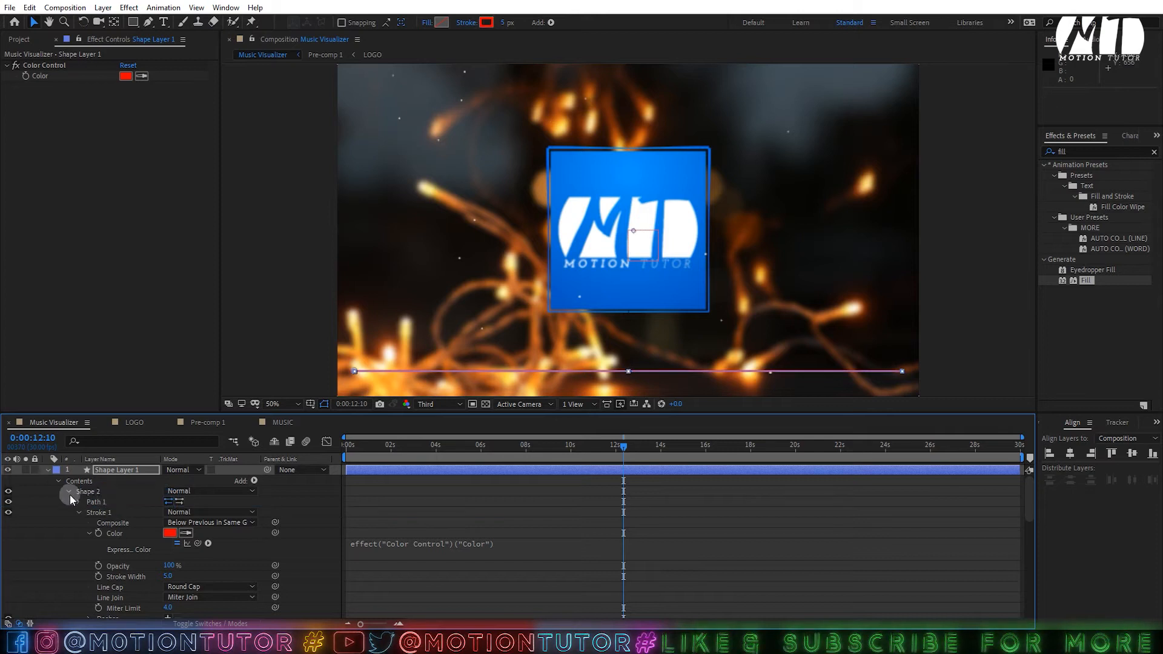
scroll(97, 525, "down", 3)
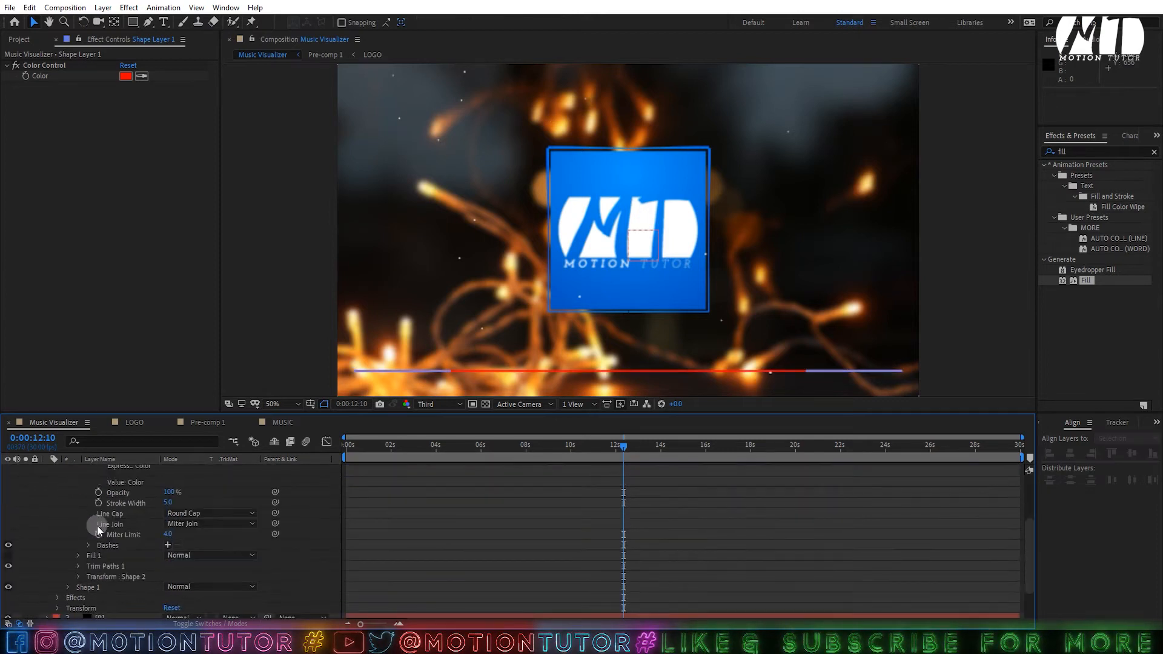
left_click(78, 566)
- Keyframe Trim Paths End at 0% on frame 0:00:00:00
left_click_drag(468, 442, 193, 441)
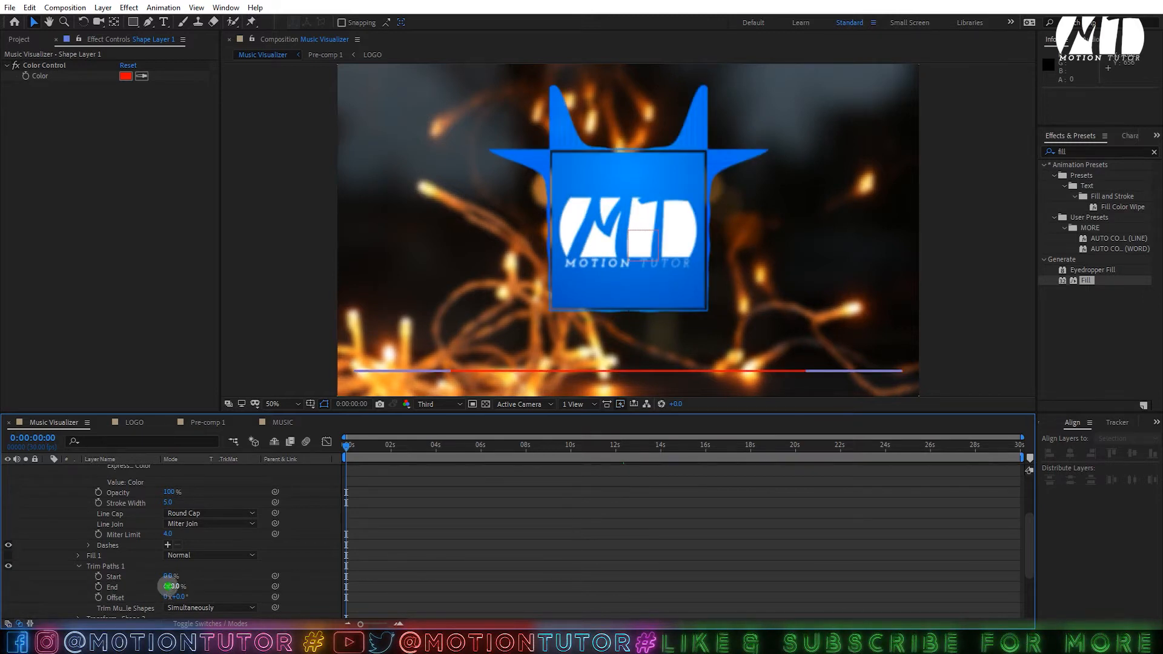
left_click_drag(168, 586, 1, 588)
left_click(99, 588)
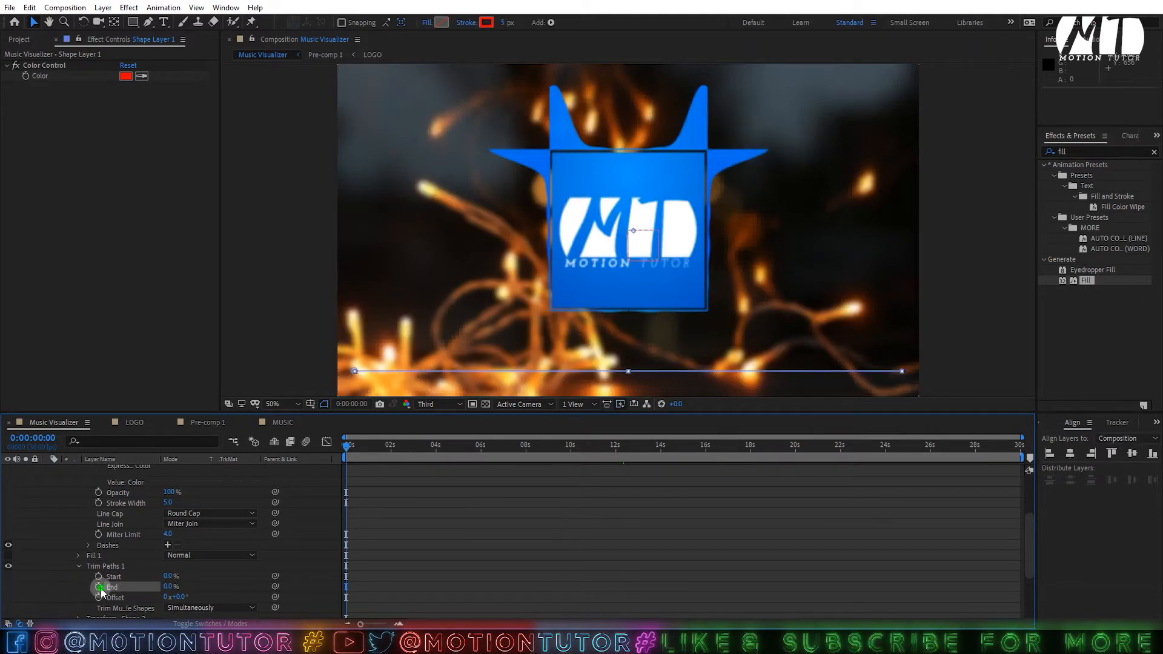
left_click_drag(355, 444, 1158, 424)
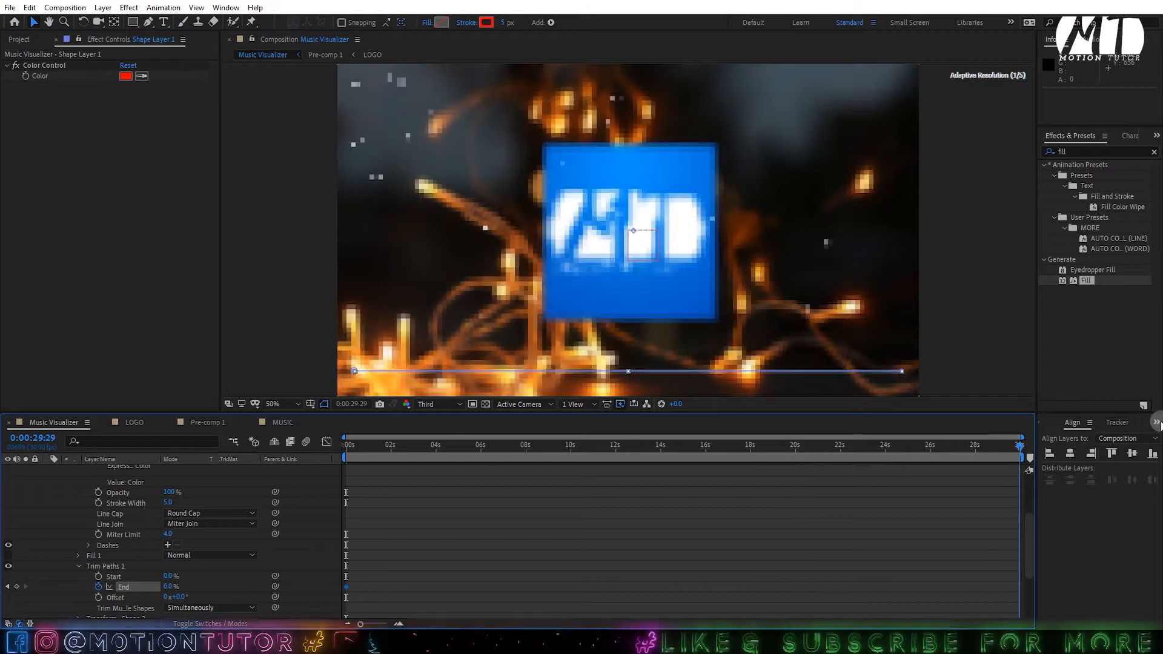
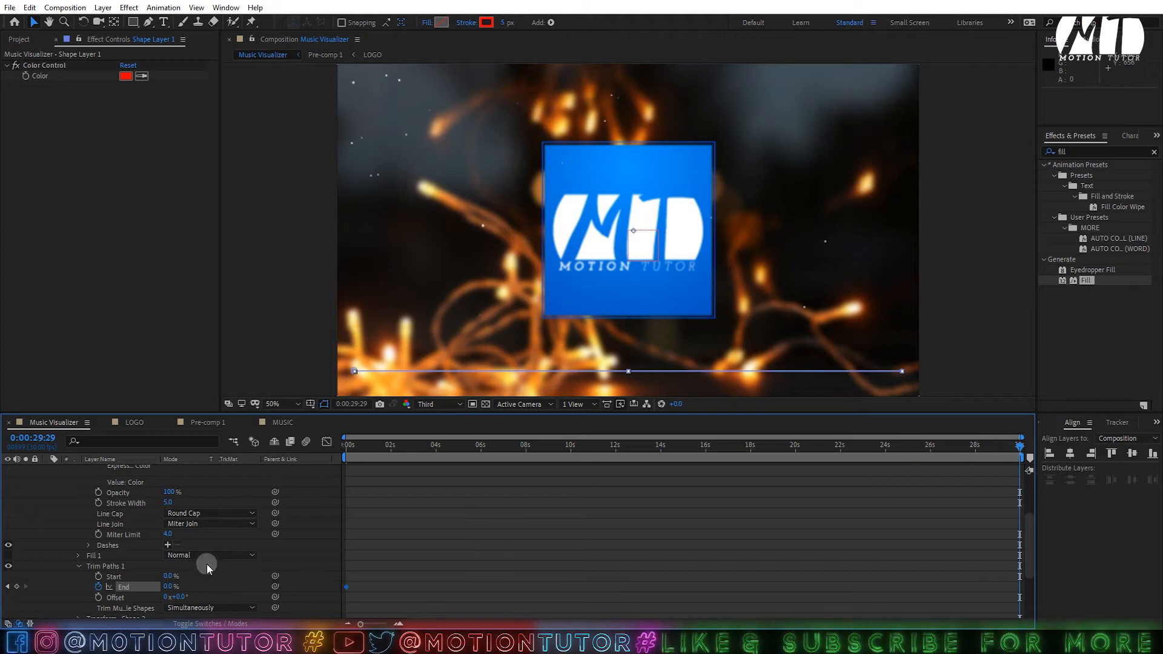
- Set the progress line's Trim Paths End to 100% at the composition's end, then save
left_click_drag(170, 586, 991, 532)
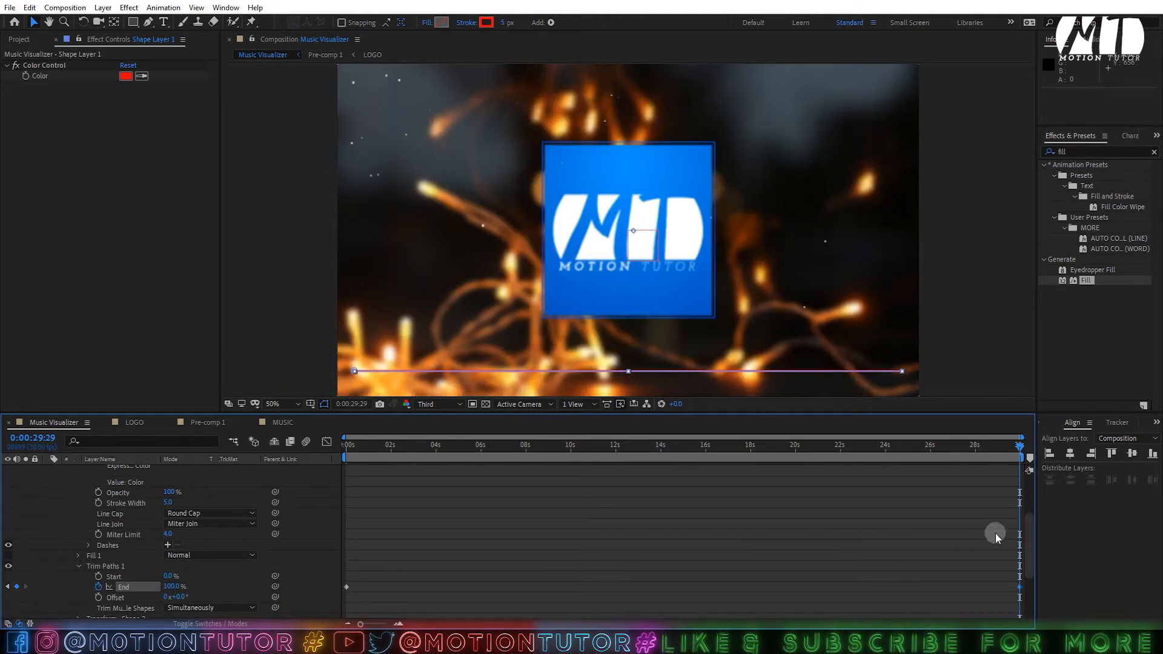
left_click(956, 533)
key("ctrl+s")
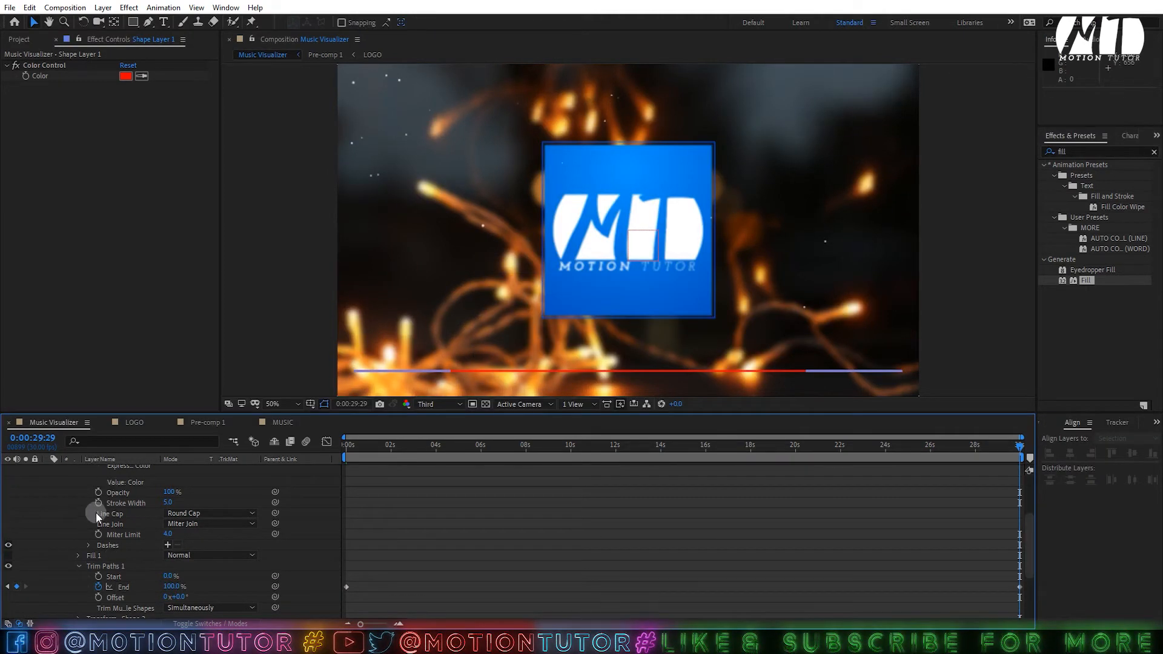
scroll(106, 481, "up", 3)
- Collapse the open layer properties so all layers are visible
left_click(103, 470)
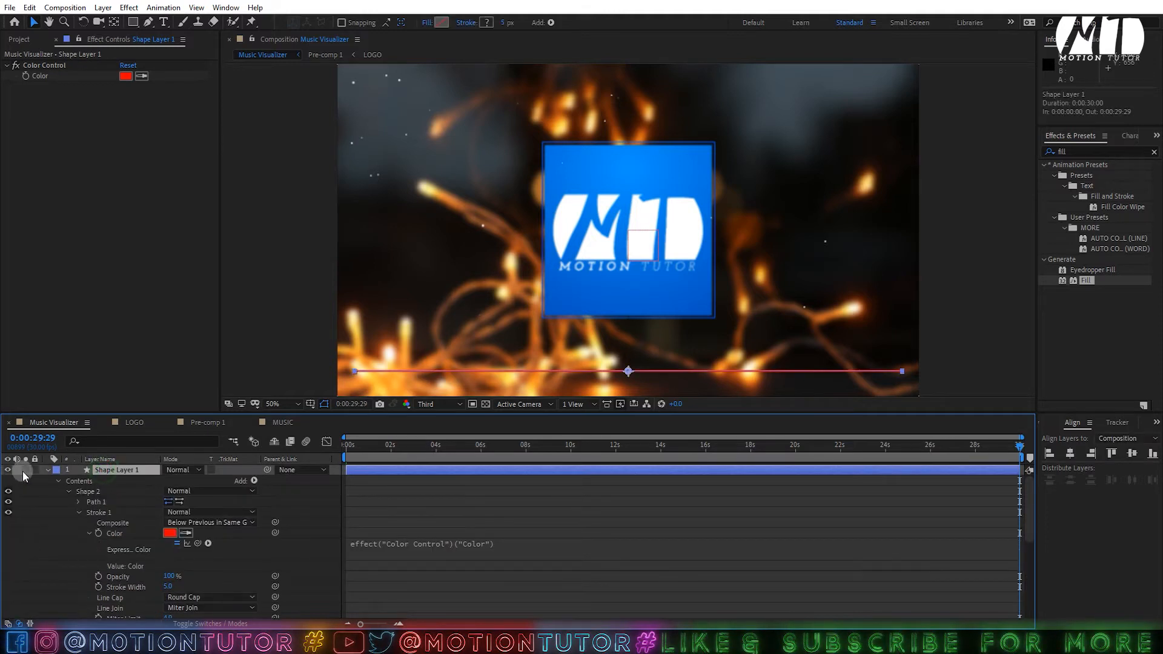
left_click(48, 470)
left_click(48, 502)
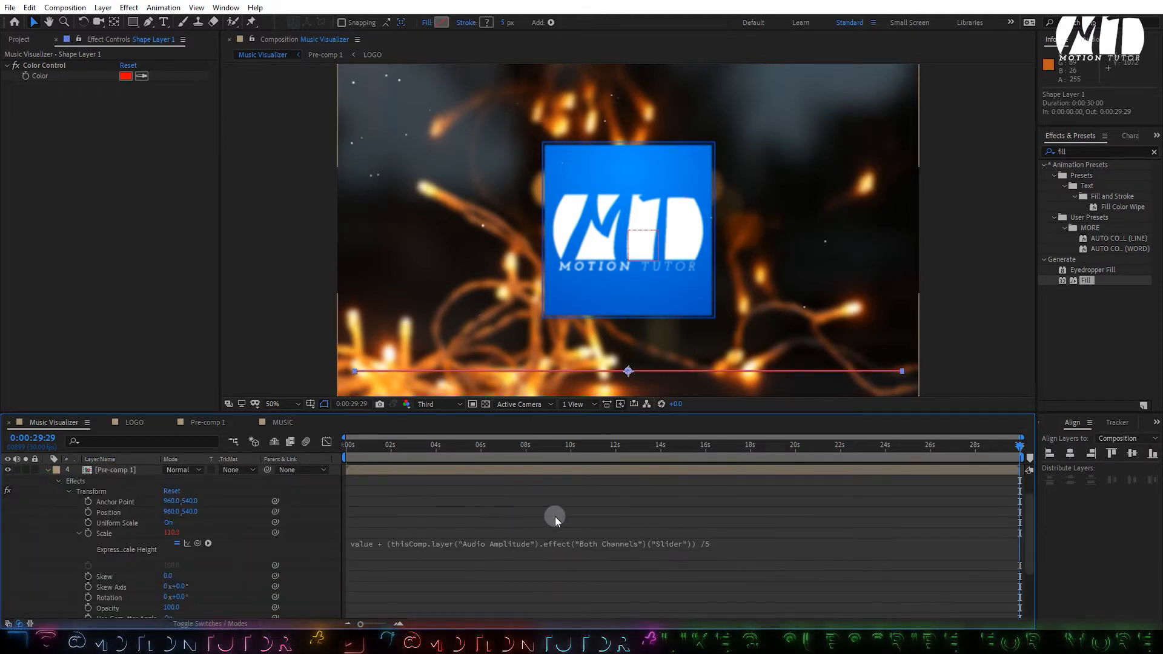
left_click(47, 470)
- Change Shape Layer 1's Color Control to blue 009CFF
left_click(97, 470)
left_click(67, 115)
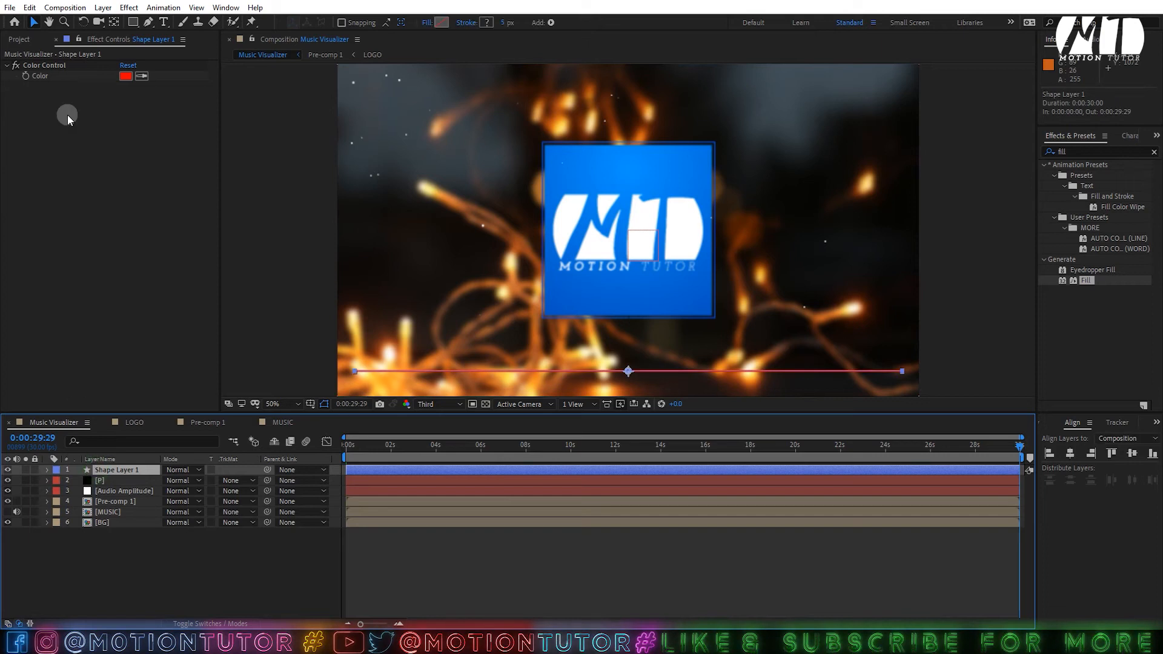
left_click(125, 76)
left_click(216, 219)
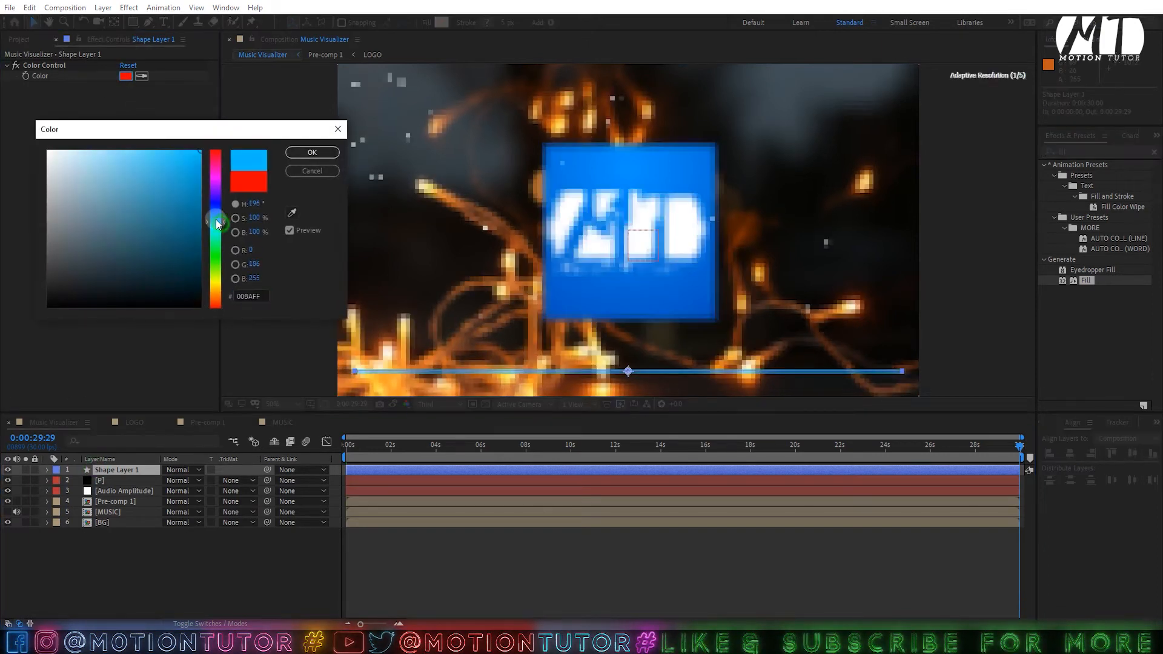
left_click(312, 152)
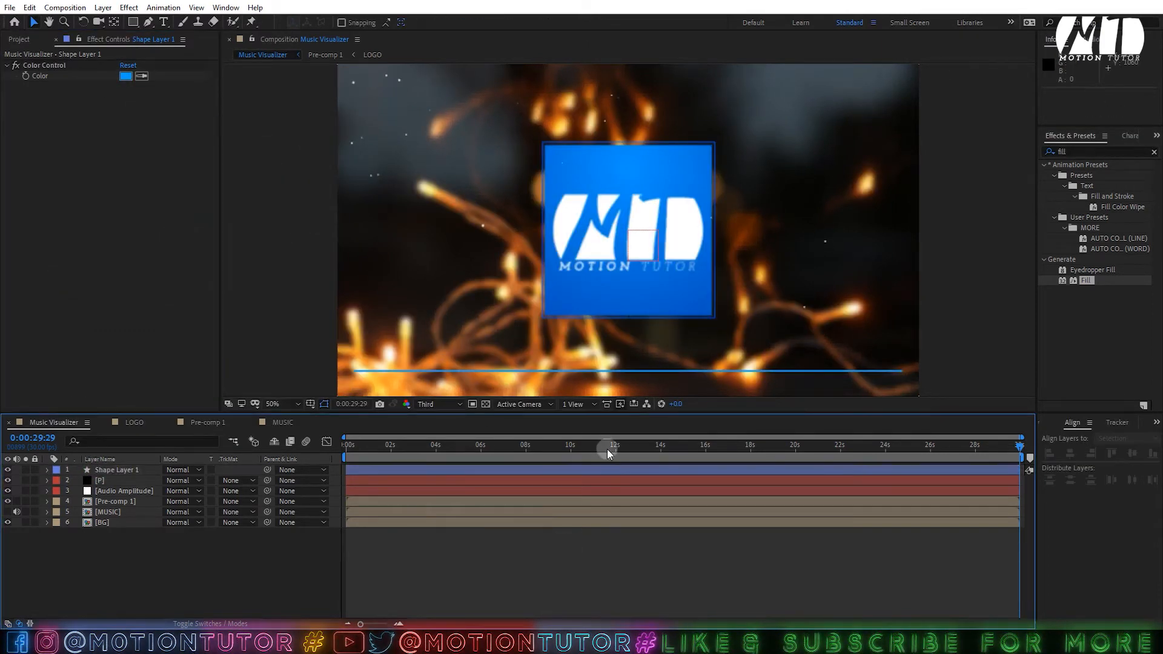
- Preview the comp from mid-point to watch the blue progress line grow
left_click_drag(605, 446, 406, 458)
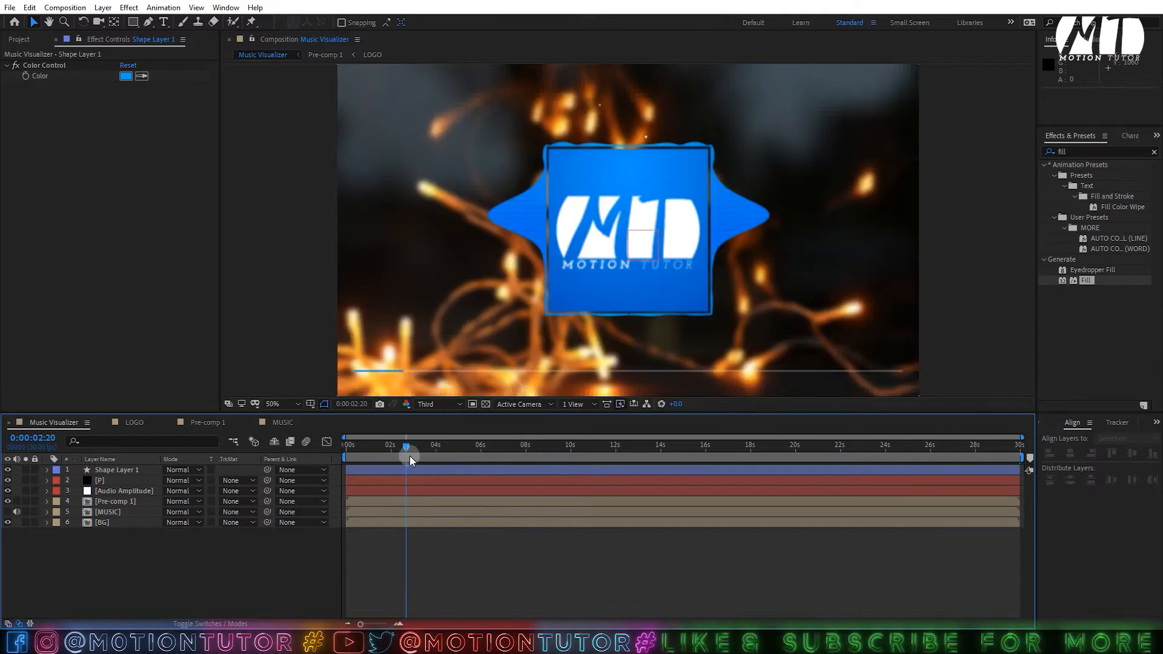
key("space")
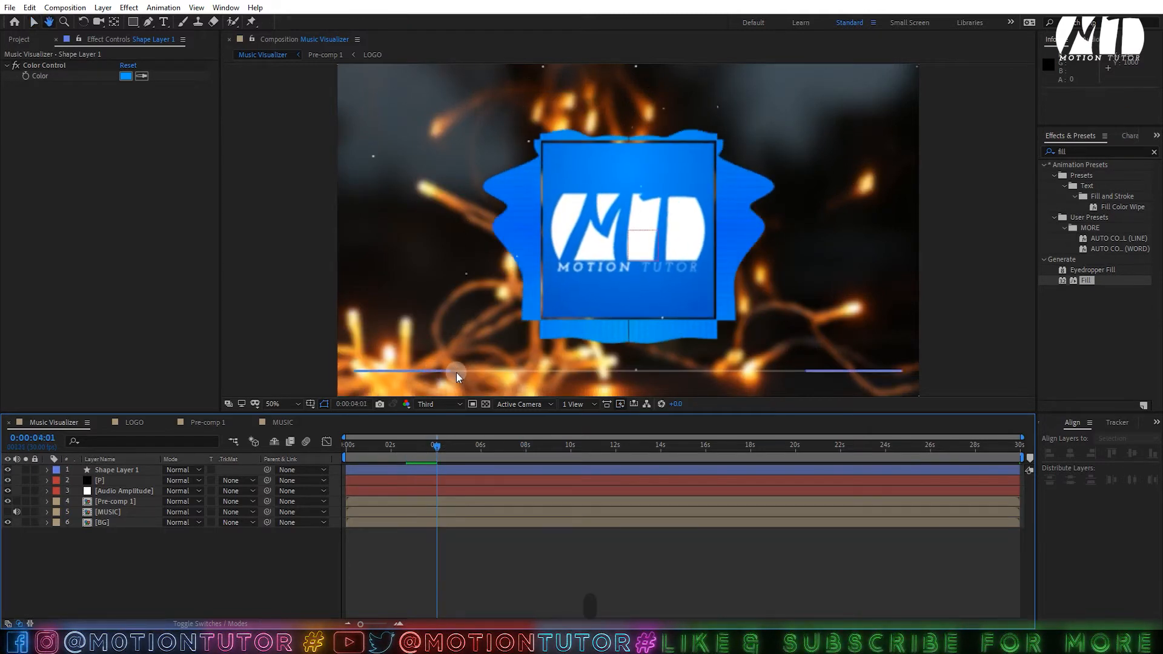
key("space")
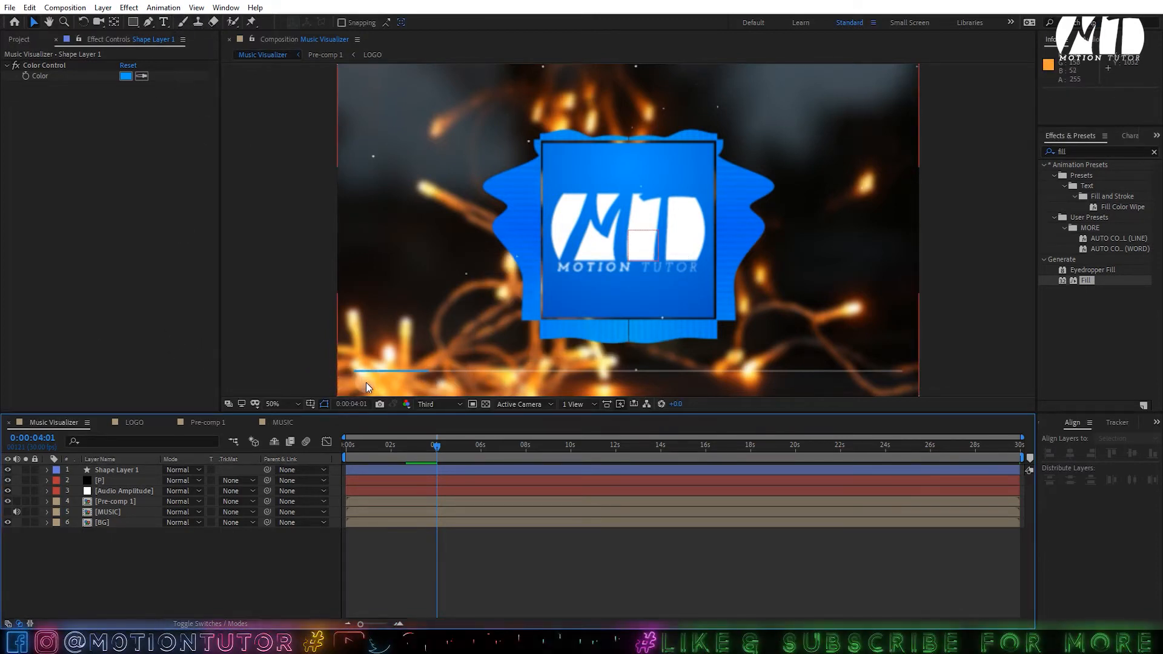
- Add a white '00:00' text layer at the lower left and reveal its Source Text
left_click(164, 22)
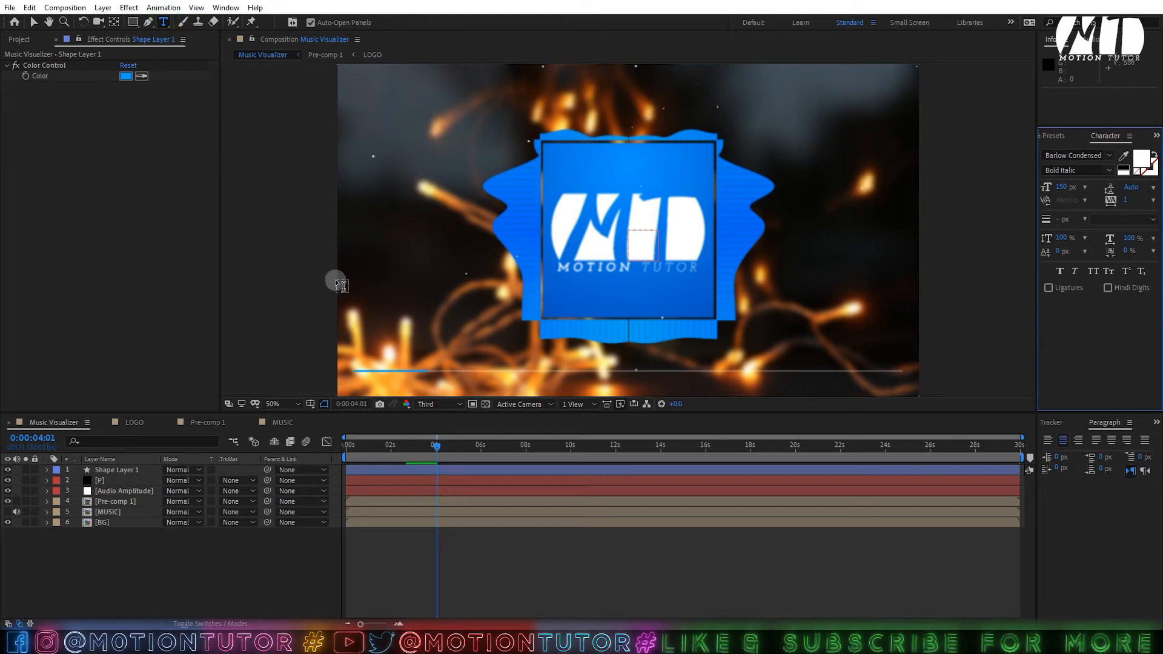
left_click(381, 357)
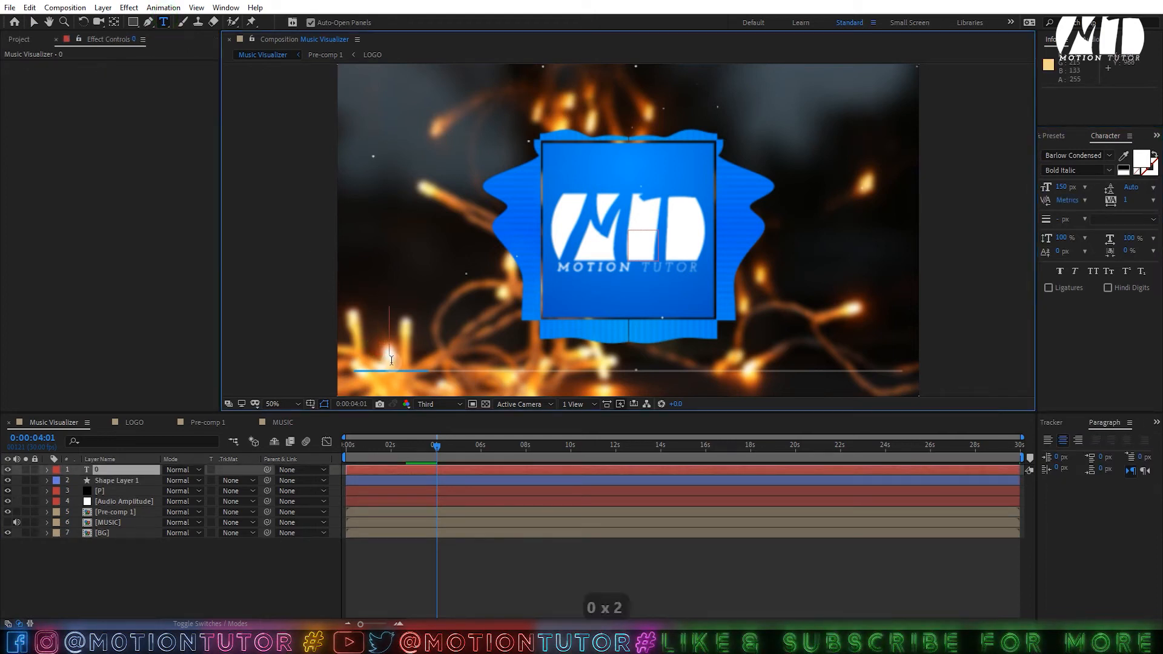
type("00:")
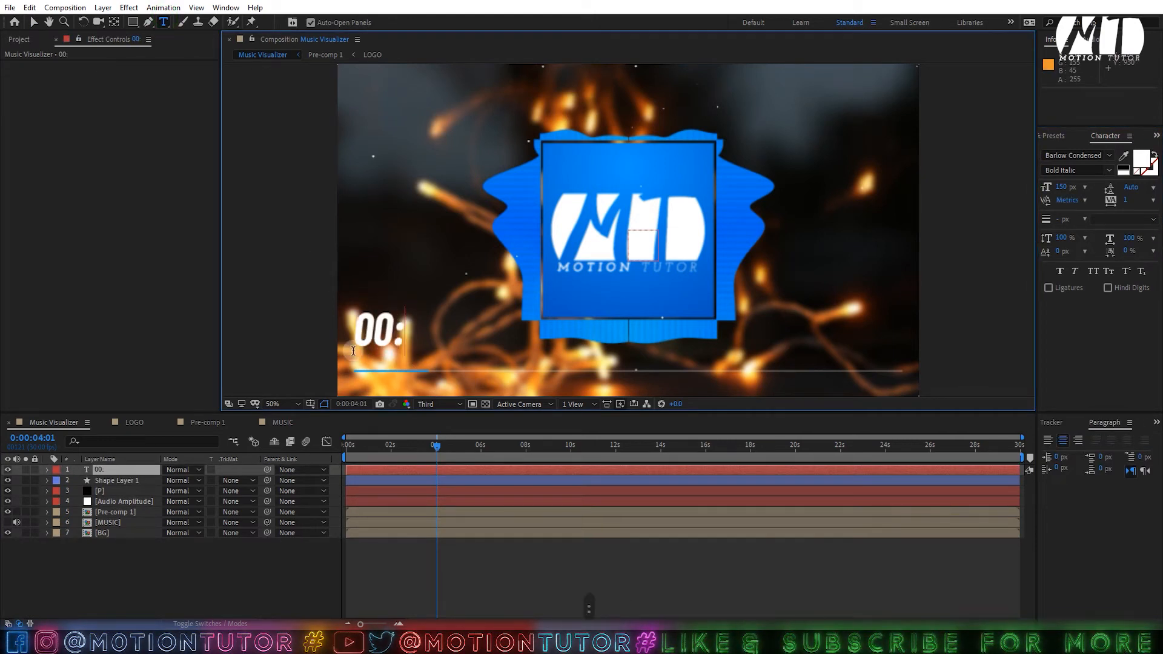
type("00")
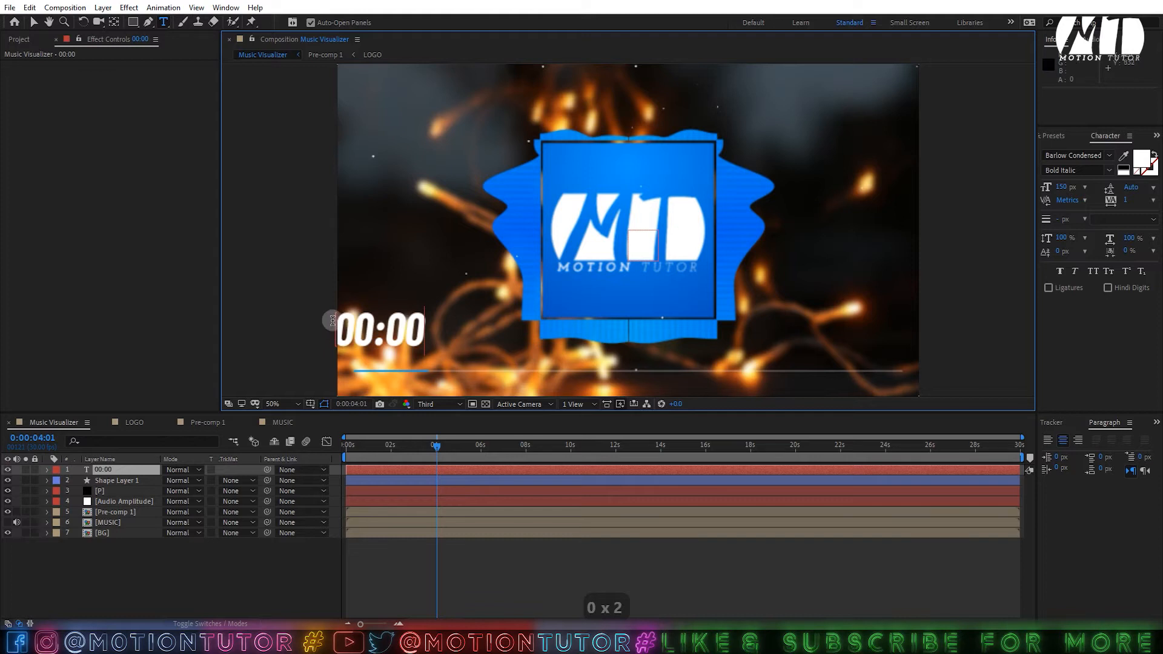
left_click(33, 23)
left_click_drag(409, 333, 427, 334)
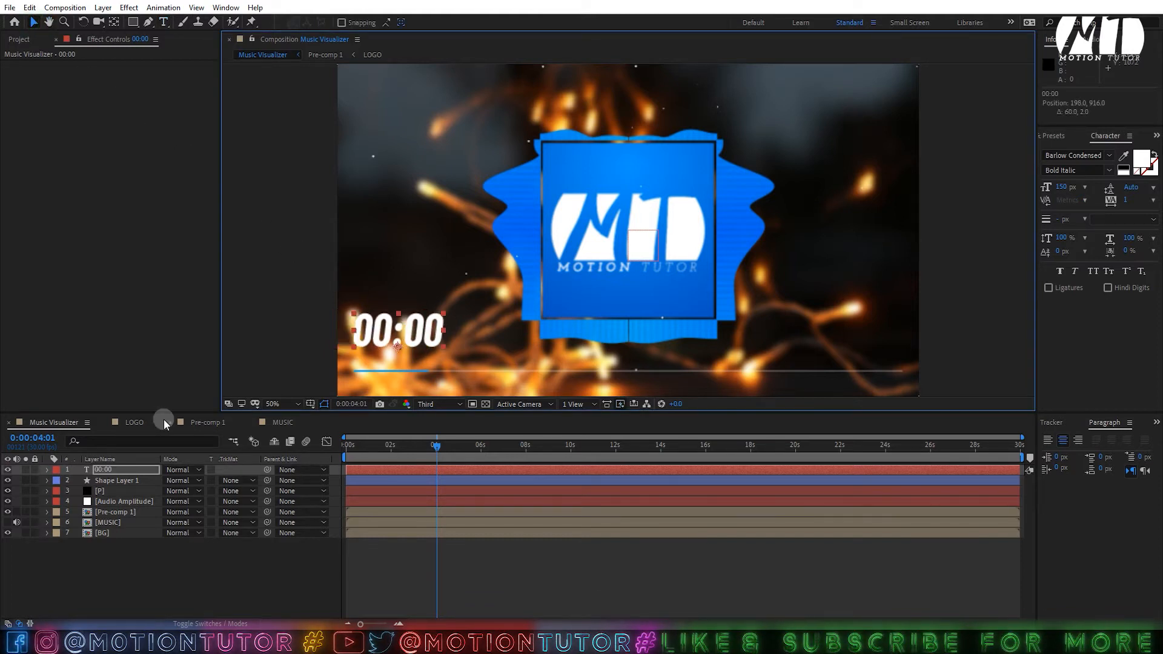
key("u")
key("u")
left_click(109, 500)
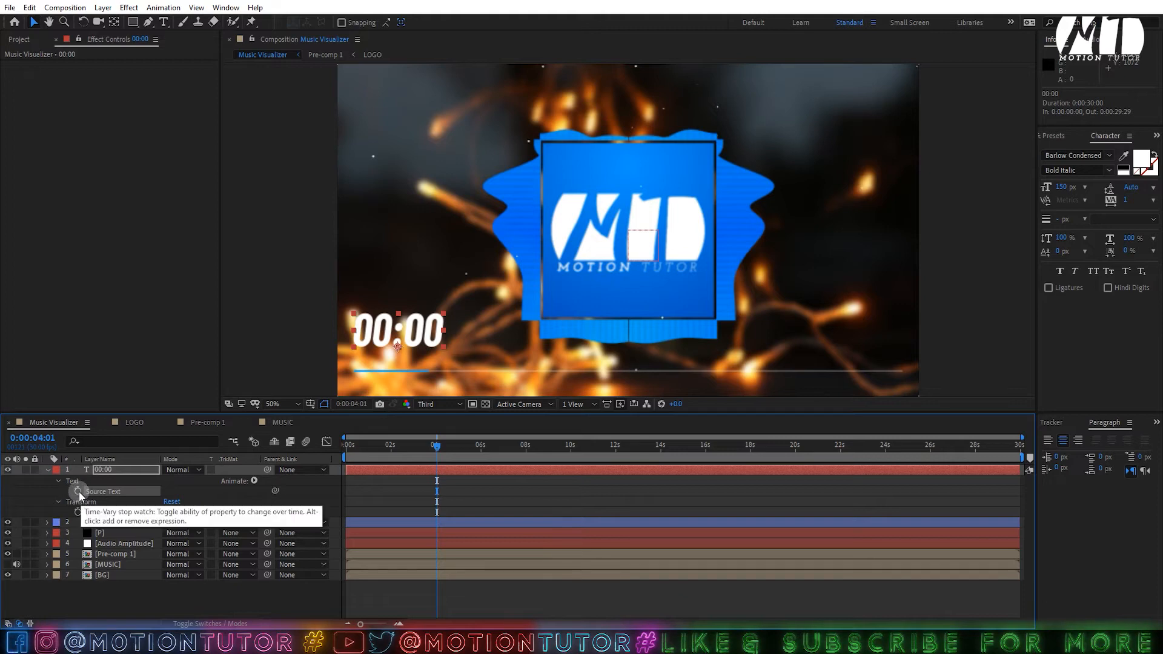
- Enable a Source Text expression and copy the slider-based timer code from the notes
left_click(78, 492, "alt")
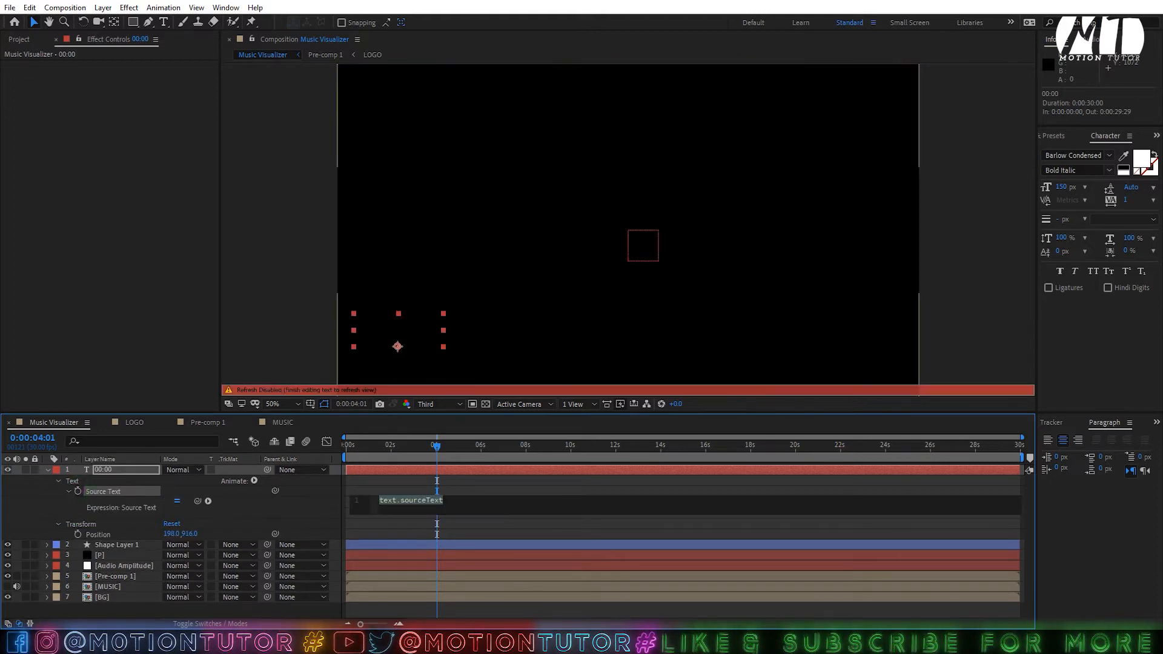
left_click(281, 642)
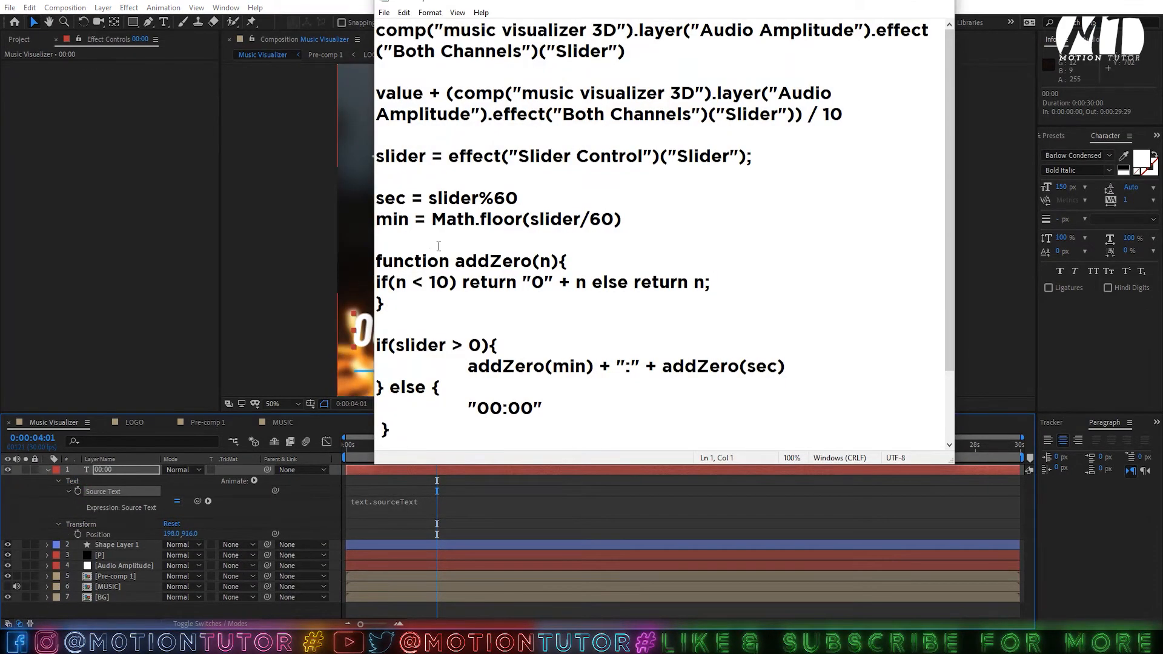
scroll(473, 238, "down", 2)
scroll(354, 262, "down", 4)
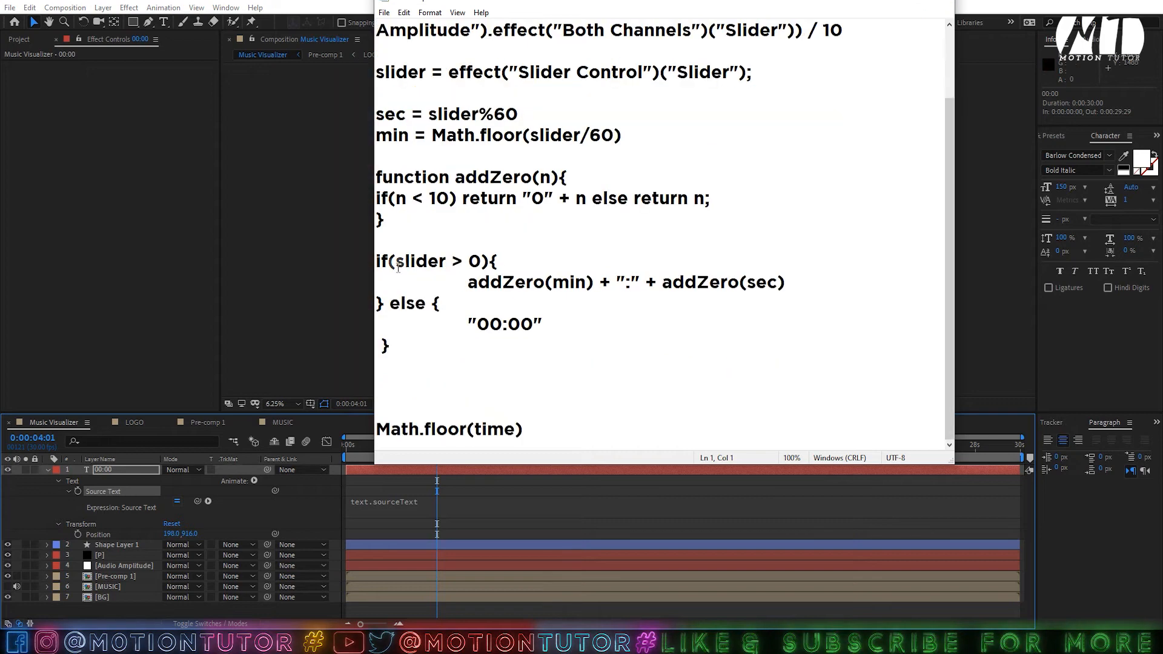
left_click_drag(403, 289, 374, 164)
right_click(373, 156)
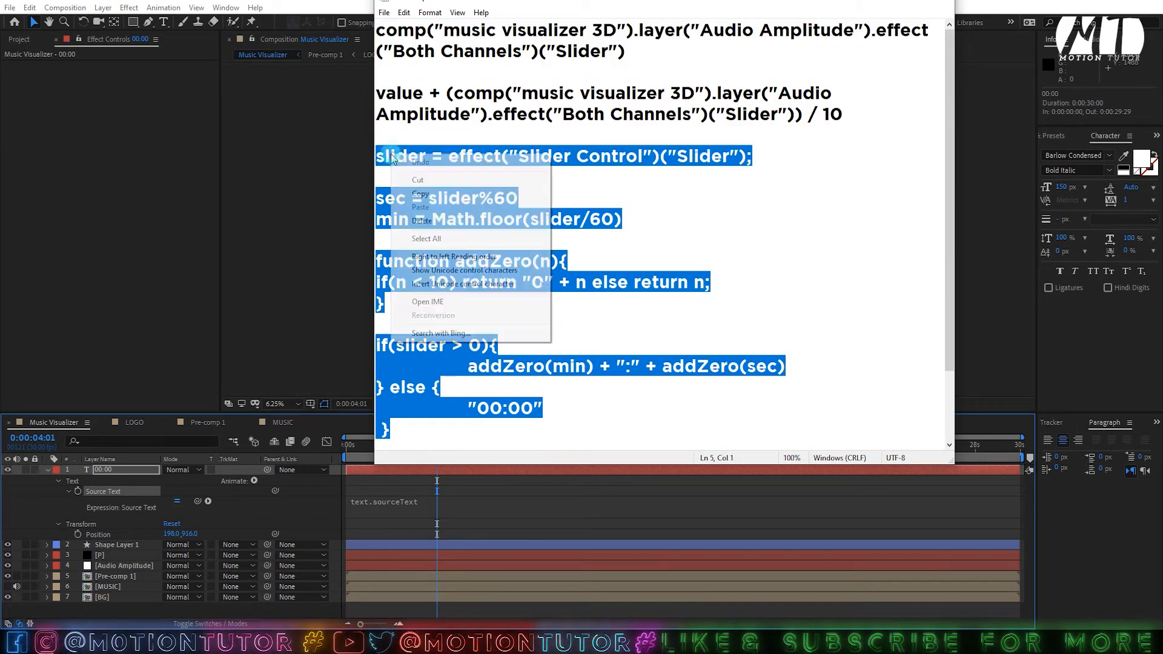
left_click(418, 193)
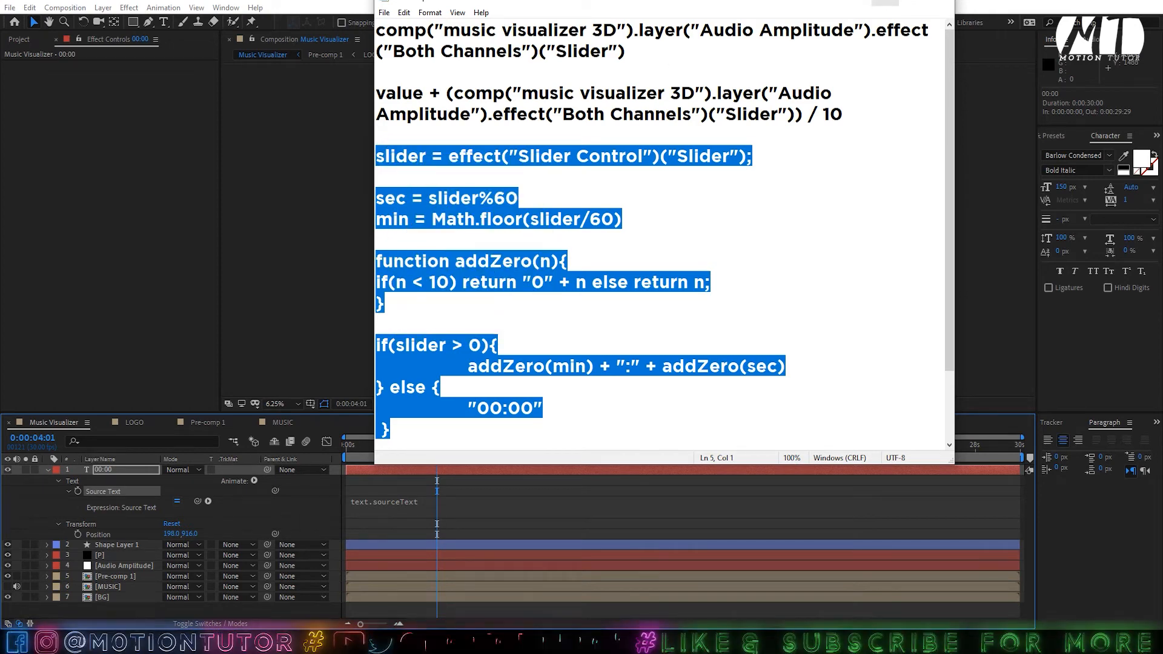
left_click(142, 529)
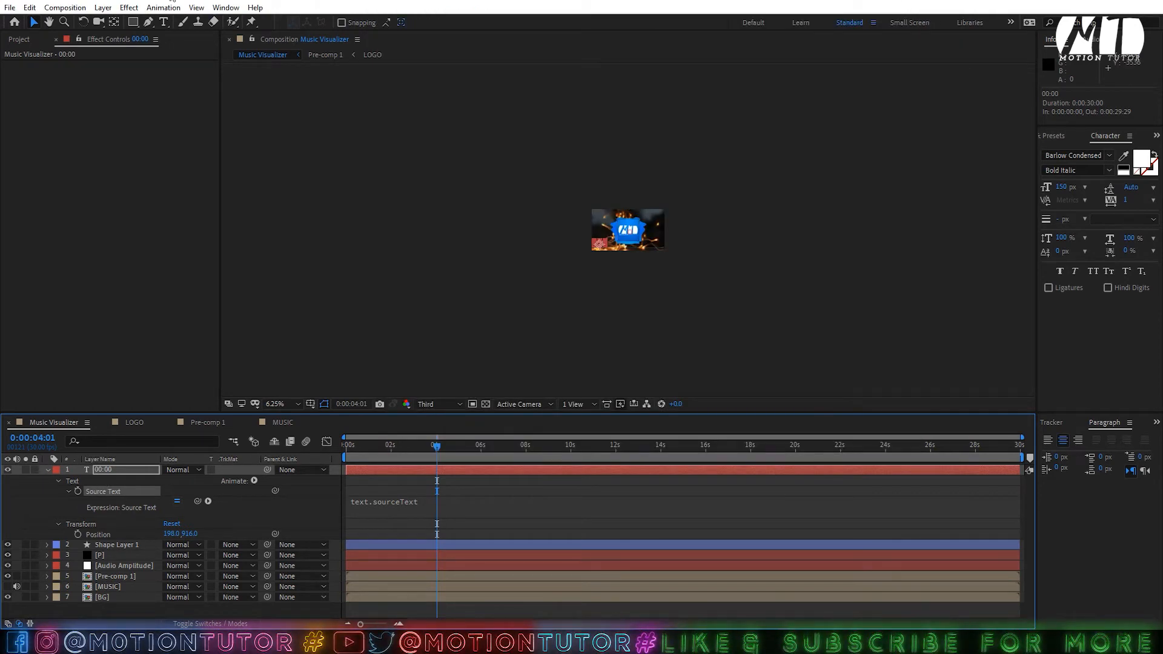
- Add a Slider Control to the 00:00 layer and fit the comp in the viewer
left_click(136, 8)
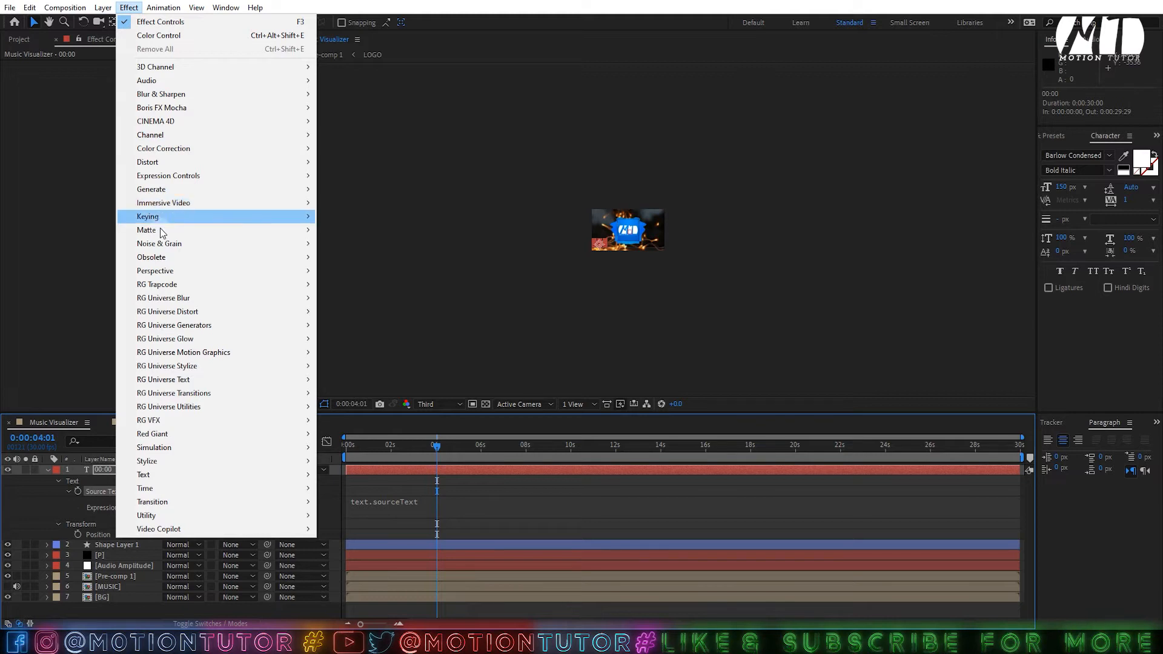
mouse_move(173, 176)
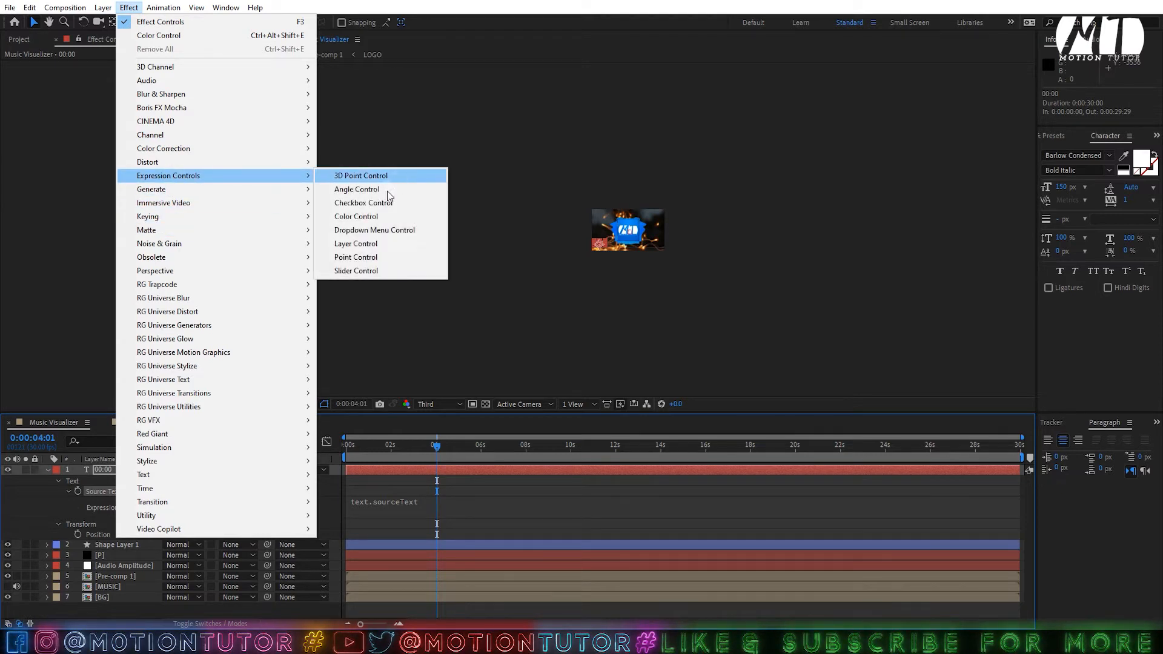
left_click(357, 270)
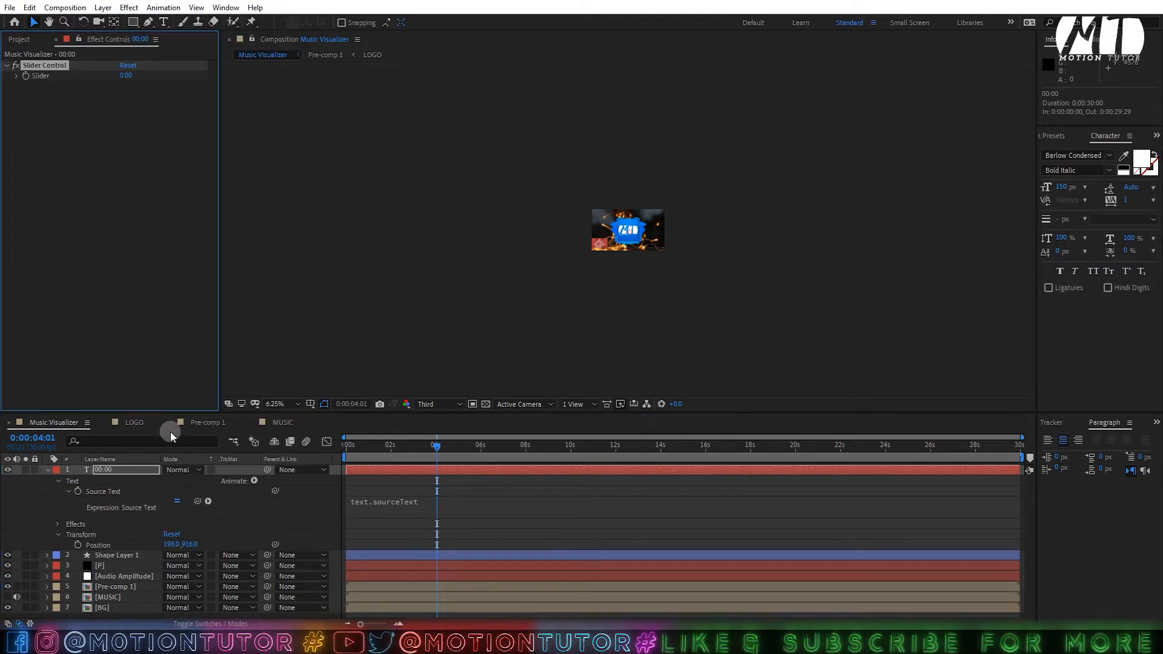
left_click(282, 404)
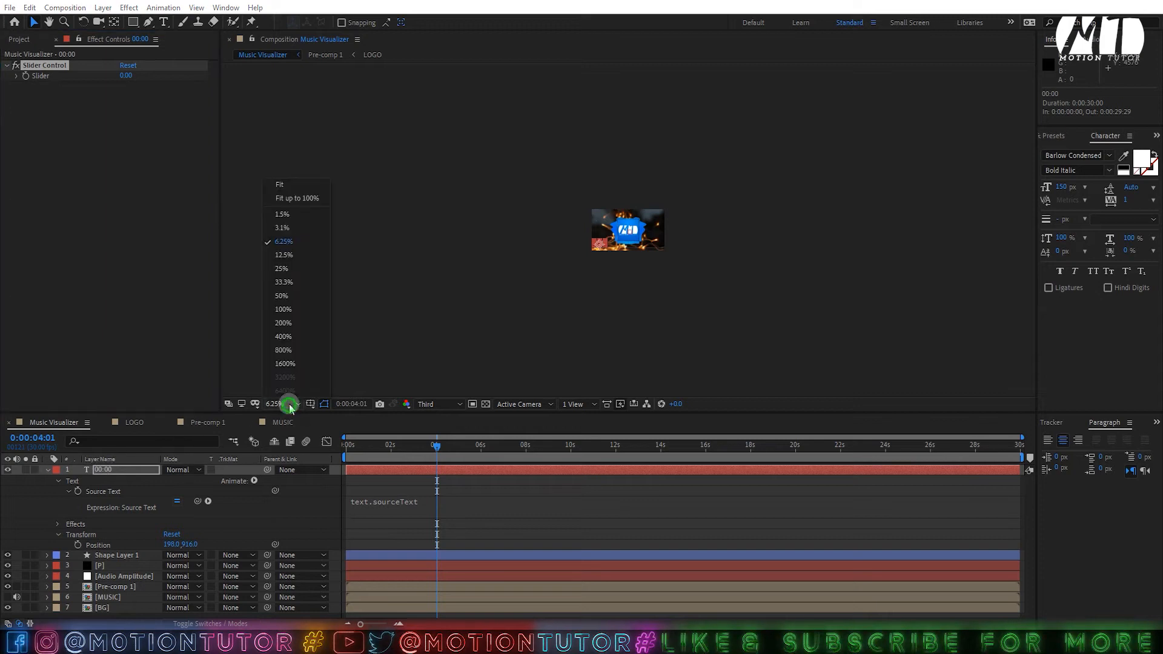
left_click(318, 191)
- Paste the minutes:seconds timer code into the Source Text expression
left_click(410, 511)
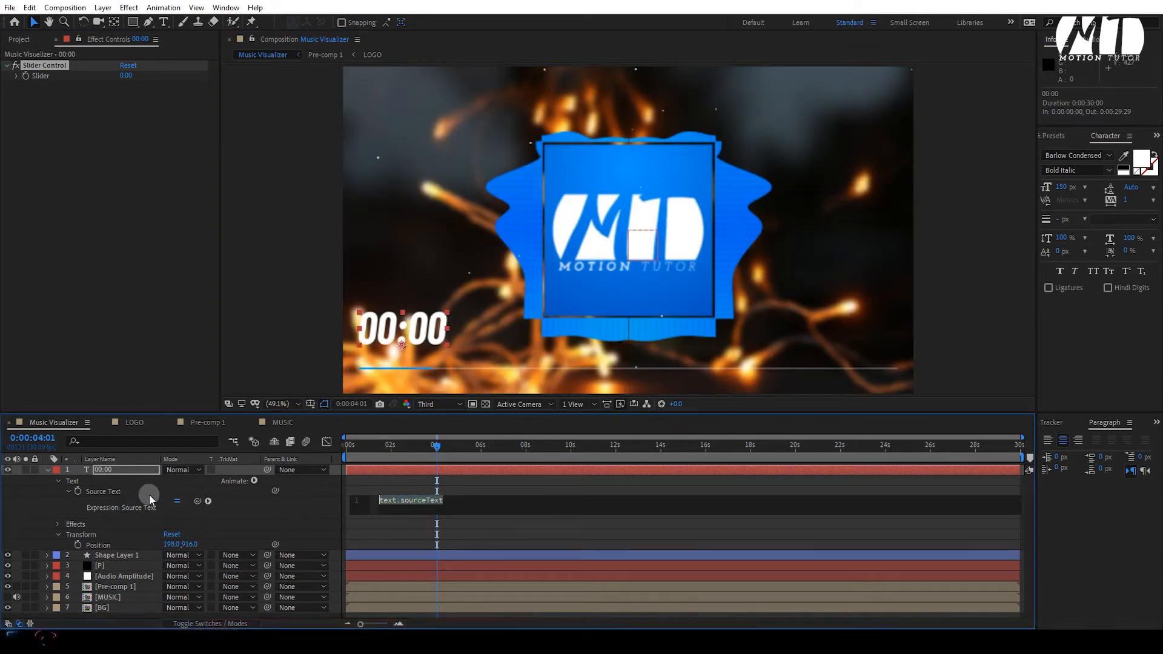
key("ctrl+v")
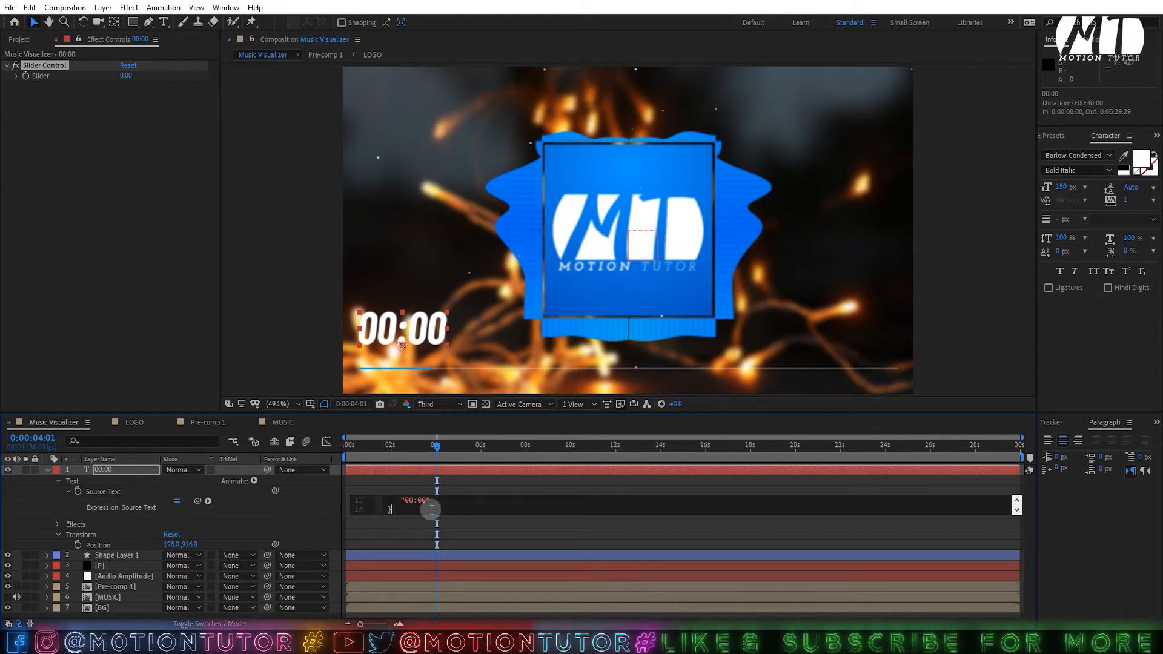
left_click(19, 491)
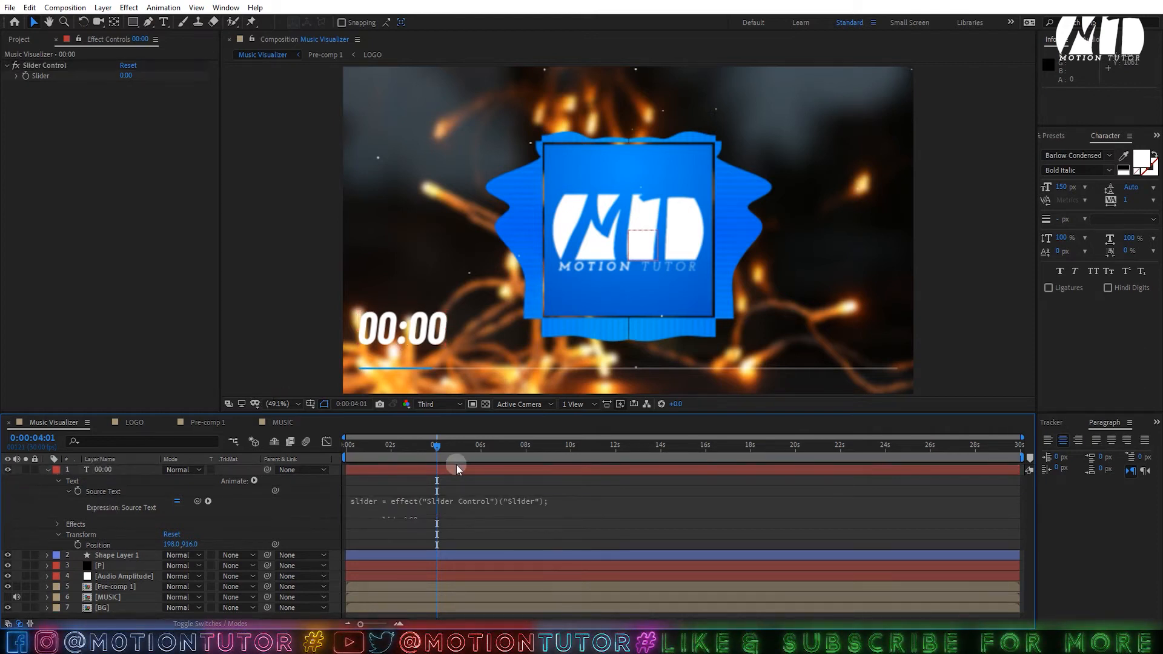
left_click_drag(436, 451, 491, 457)
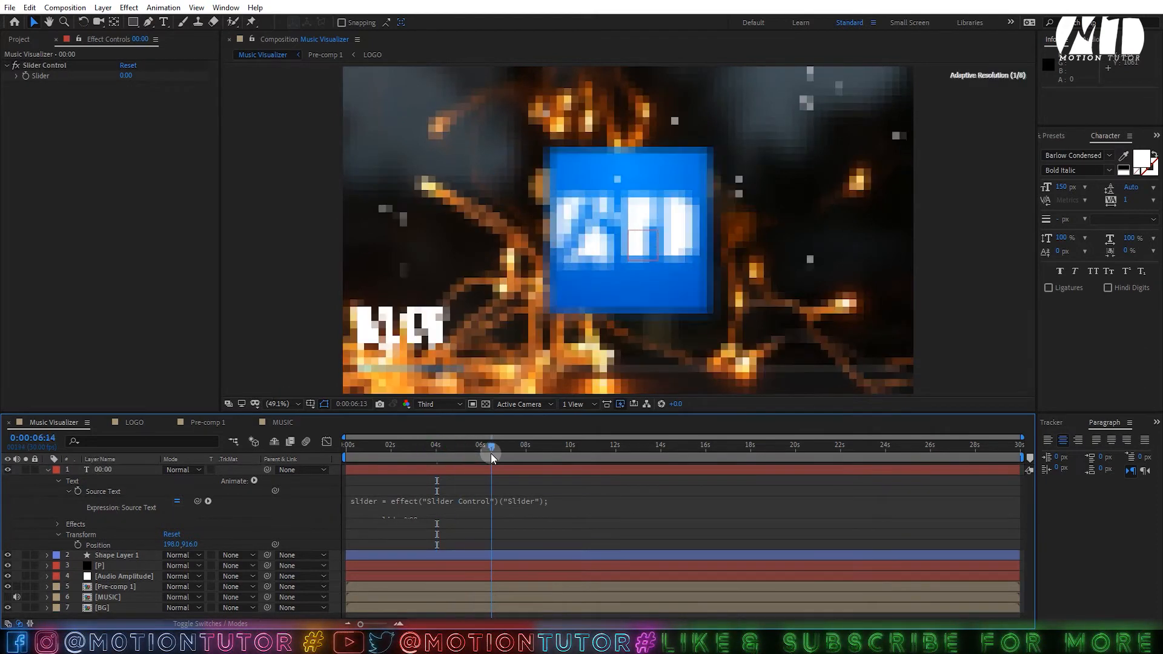
- Drive the Slider with a Math.floor(time) expression and scrub to see the timer count up
left_click(27, 75, "alt")
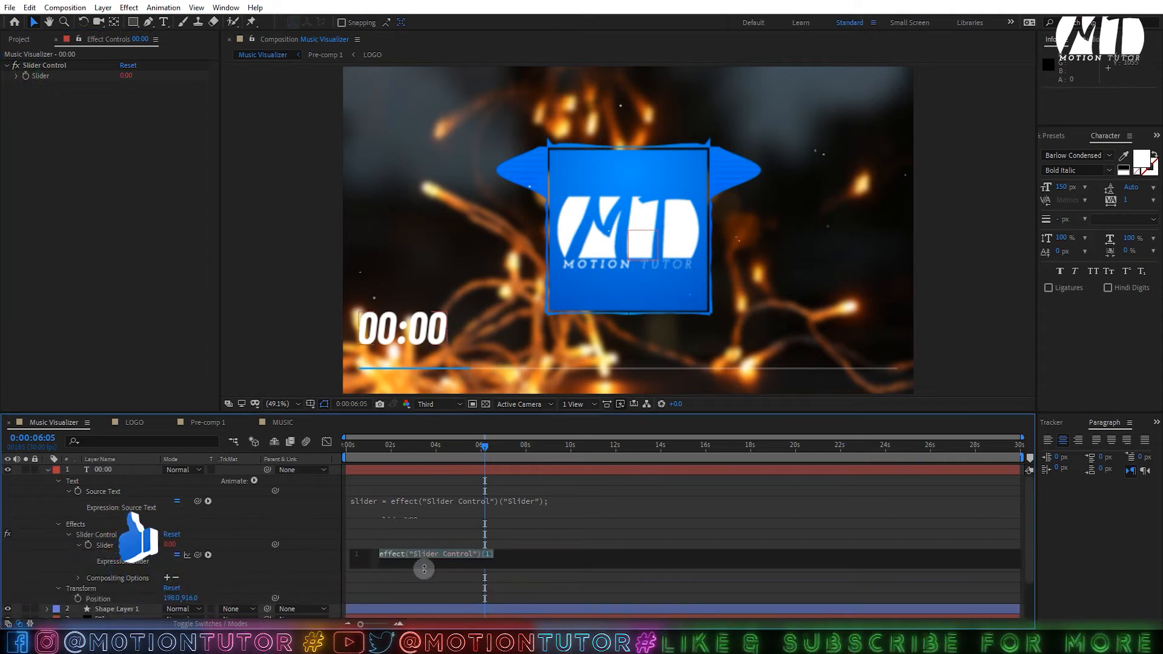
key("alt+Tab")
left_click(428, 424)
scroll(429, 424, "down", 1)
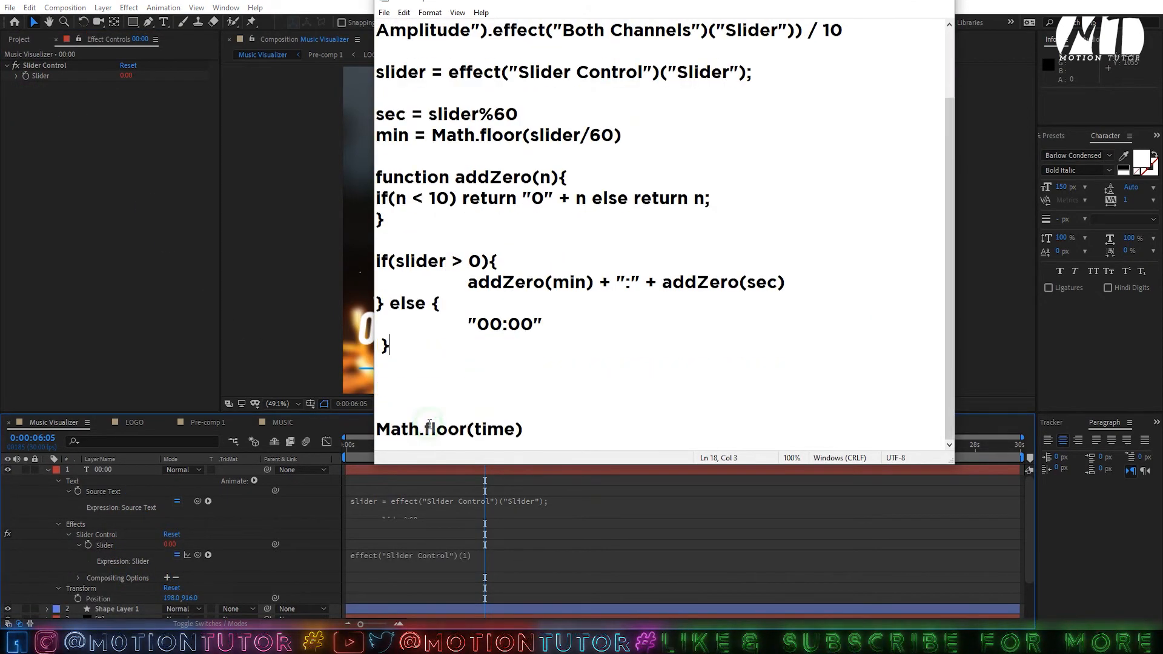
left_click_drag(524, 429, 379, 429)
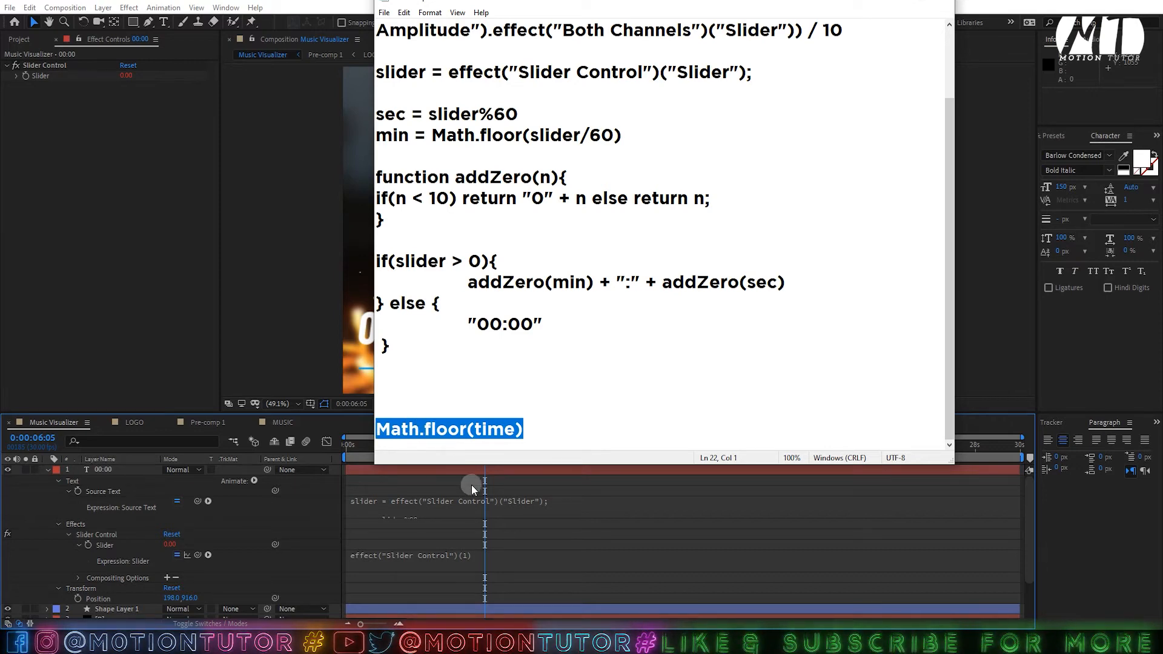
key("alt+Tab")
left_click(469, 549)
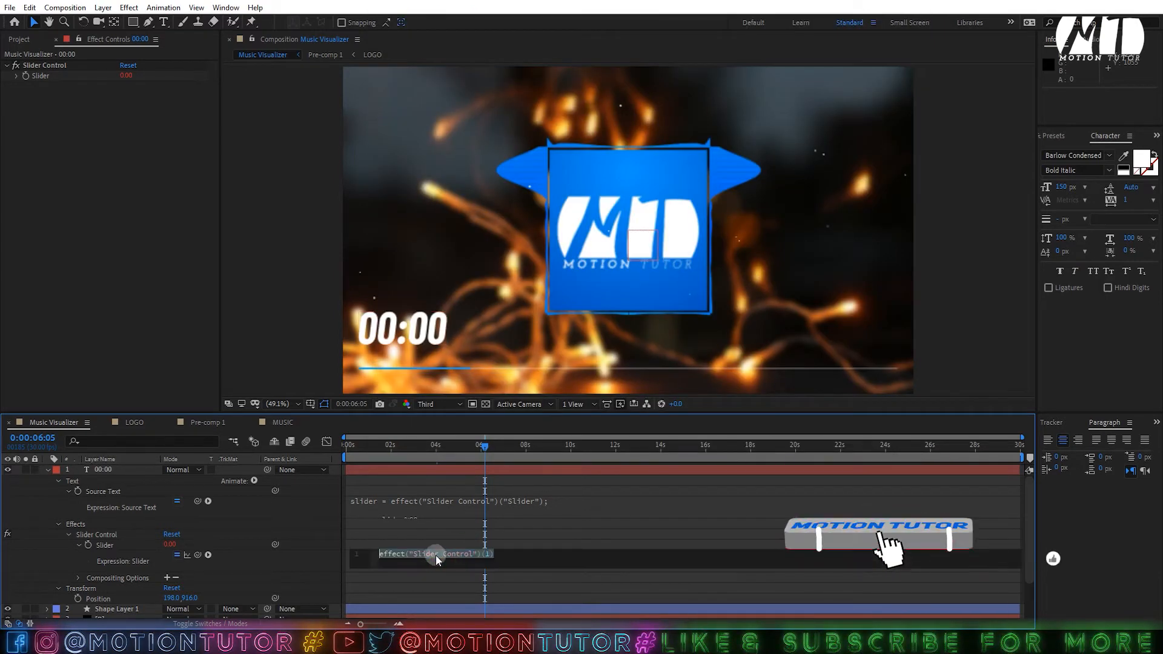
key("ctrl+v")
left_click(477, 459)
left_click_drag(485, 449, 581, 446)
- Restyle the timer text to 144 px Barlow Condensed Italic
left_click(48, 472)
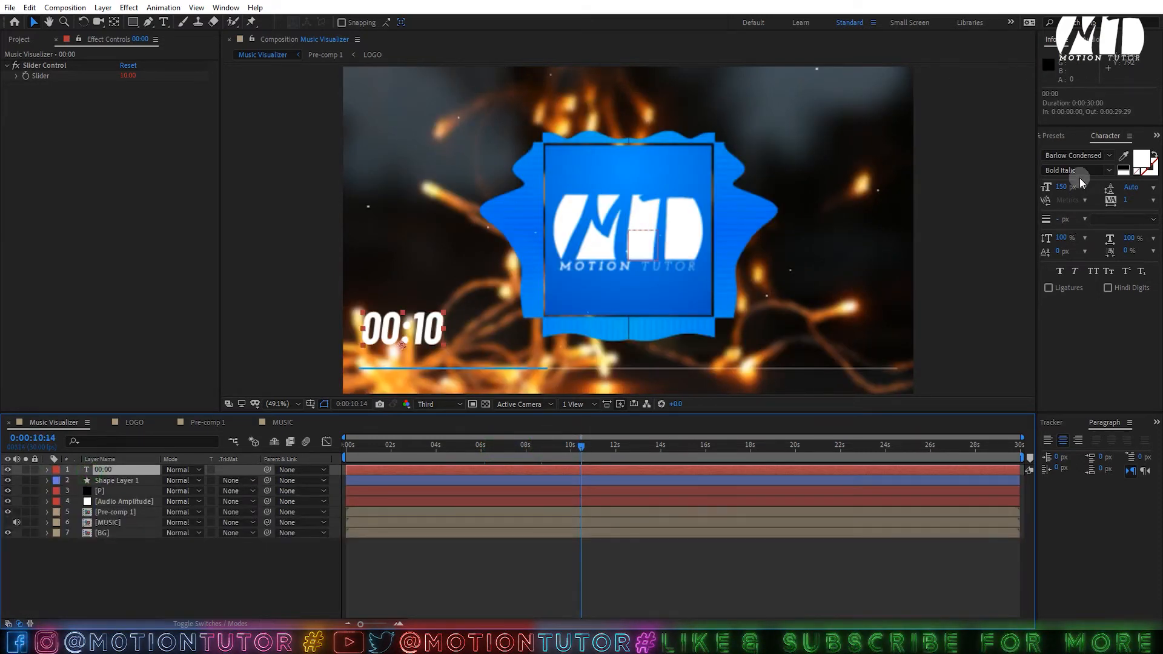
left_click_drag(1062, 188, 1059, 187)
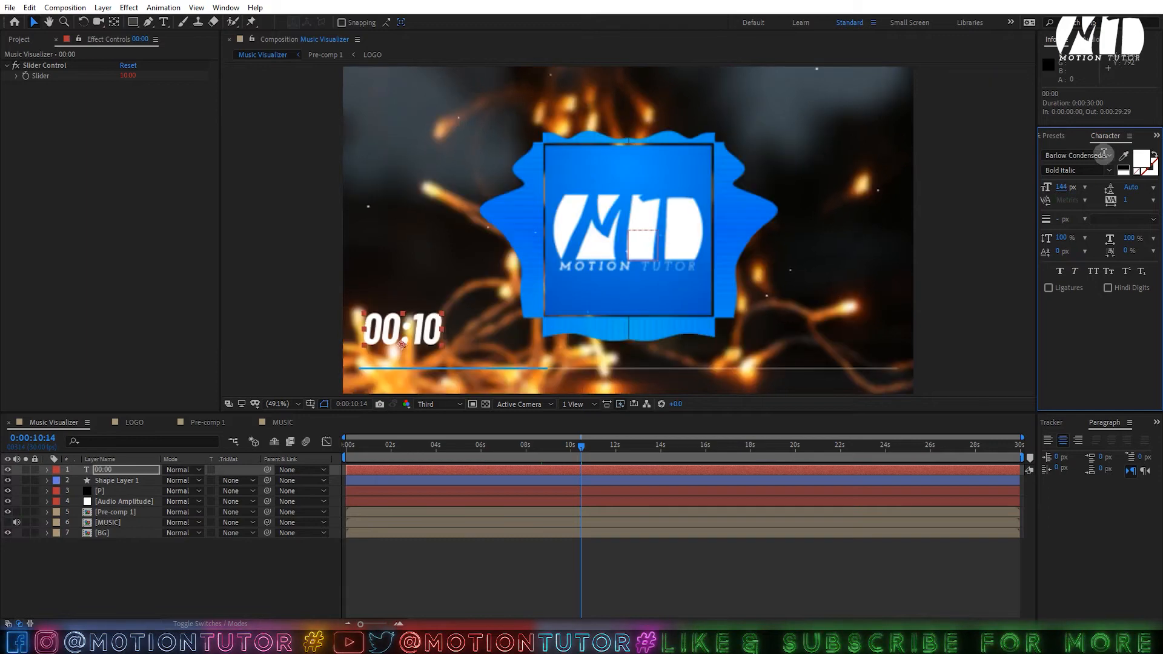
left_click(1107, 170)
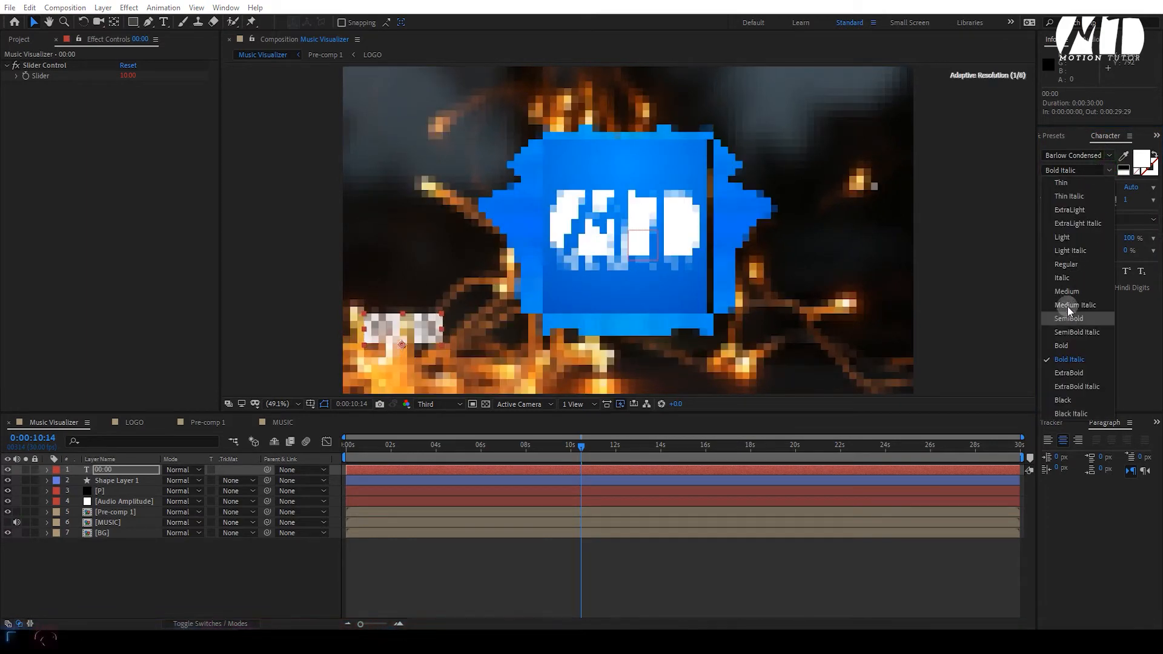
left_click(1075, 277)
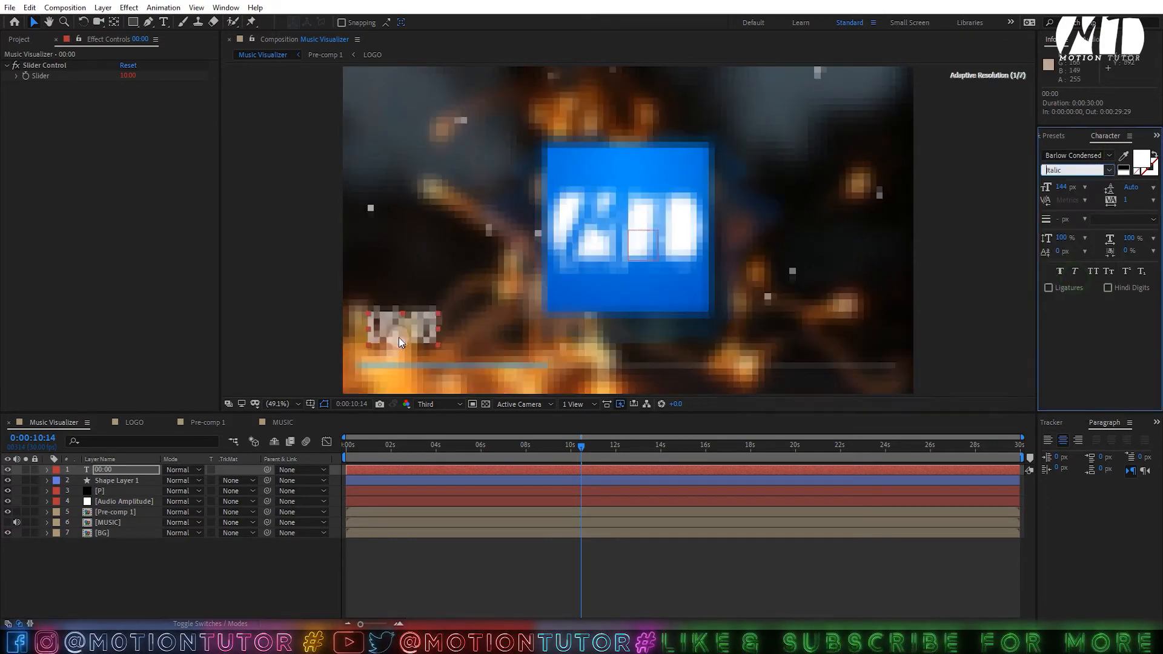
scroll(412, 343, "up", 3)
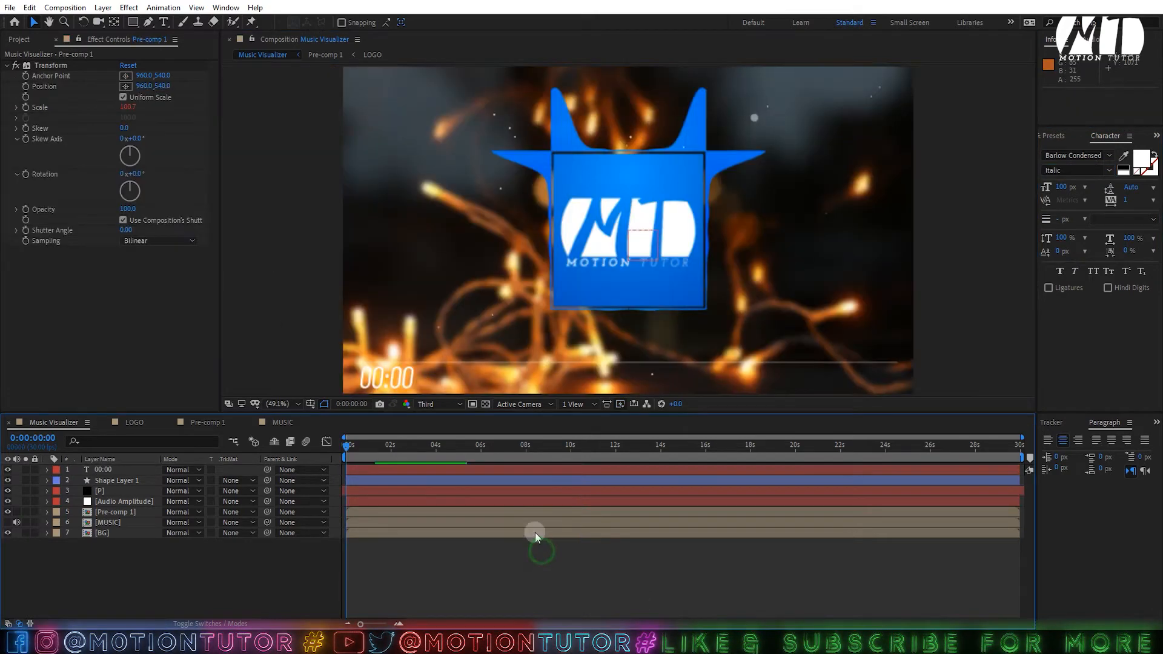
- Add a title text layer reading 'Music Visualizer AE Tutorial By Motion Tutor' above the timer
left_click(165, 22)
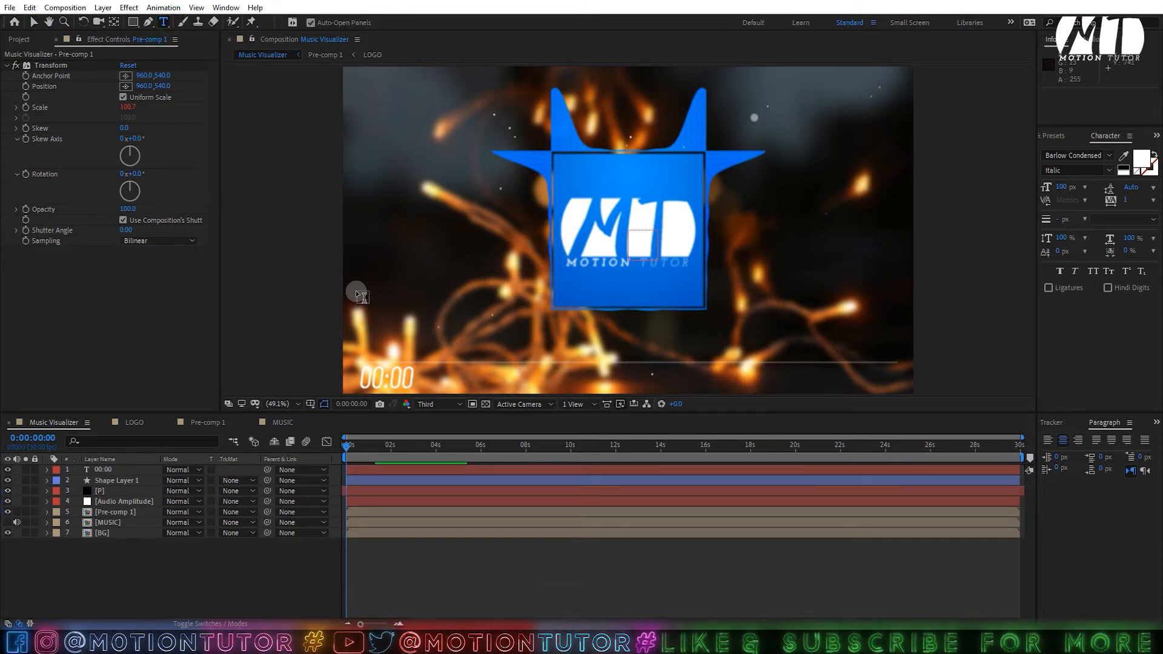
left_click(452, 337)
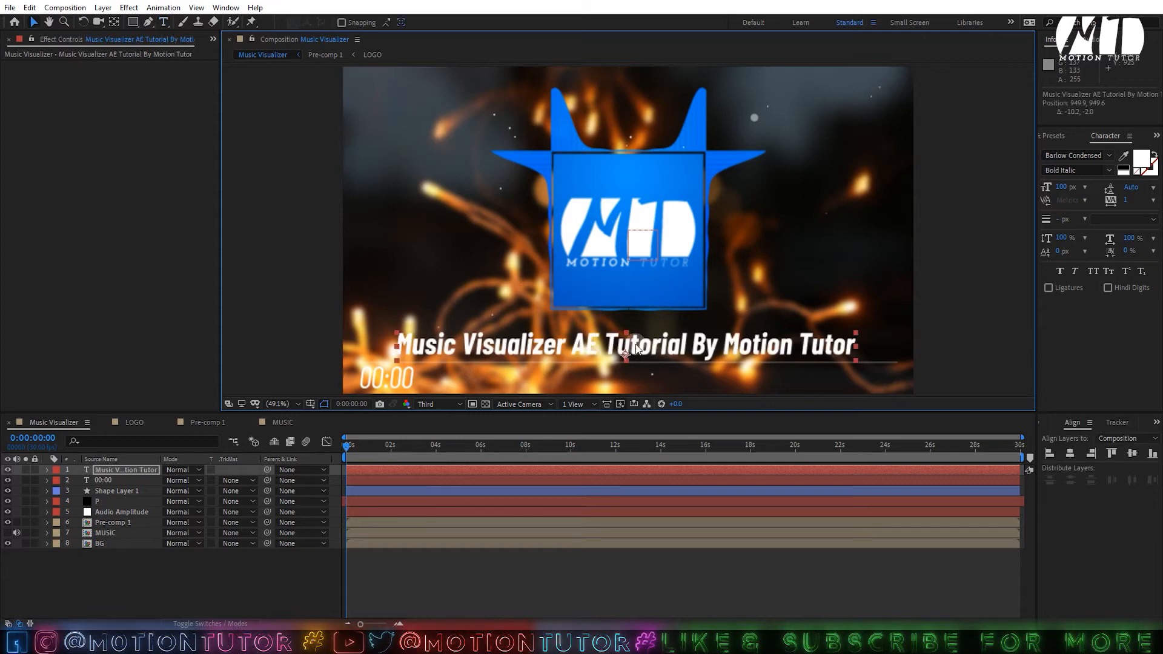
left_click(126, 472)
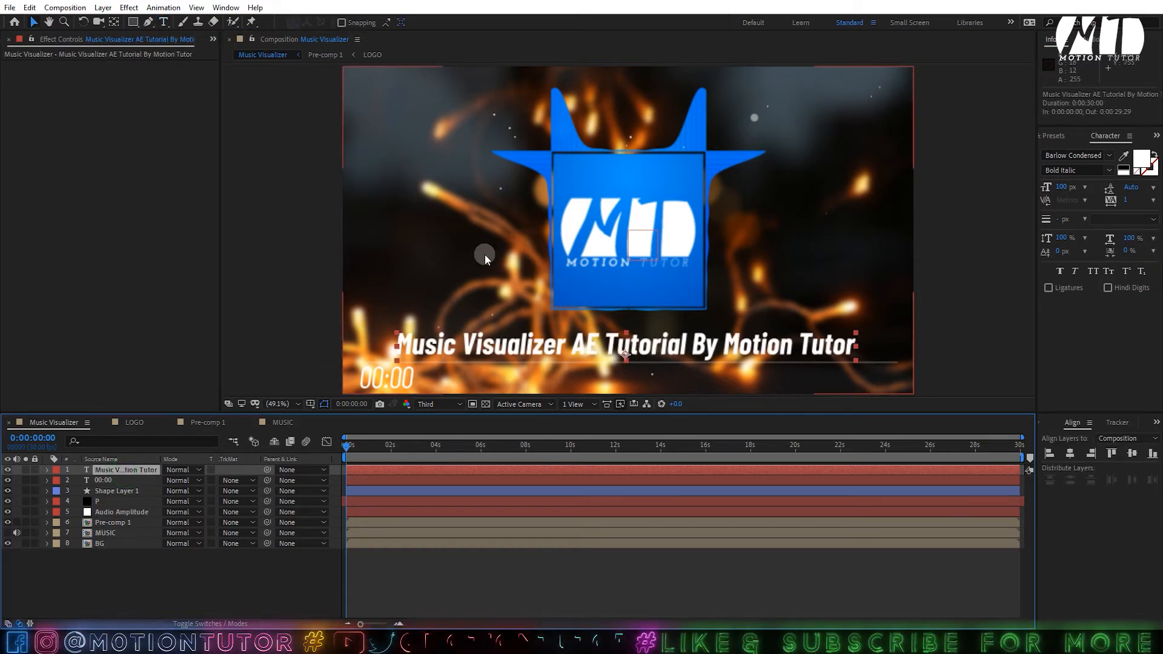
- Search 'exp' in Effects & Presets and apply Exposure to the BG layer
left_click(126, 533)
left_click(103, 522)
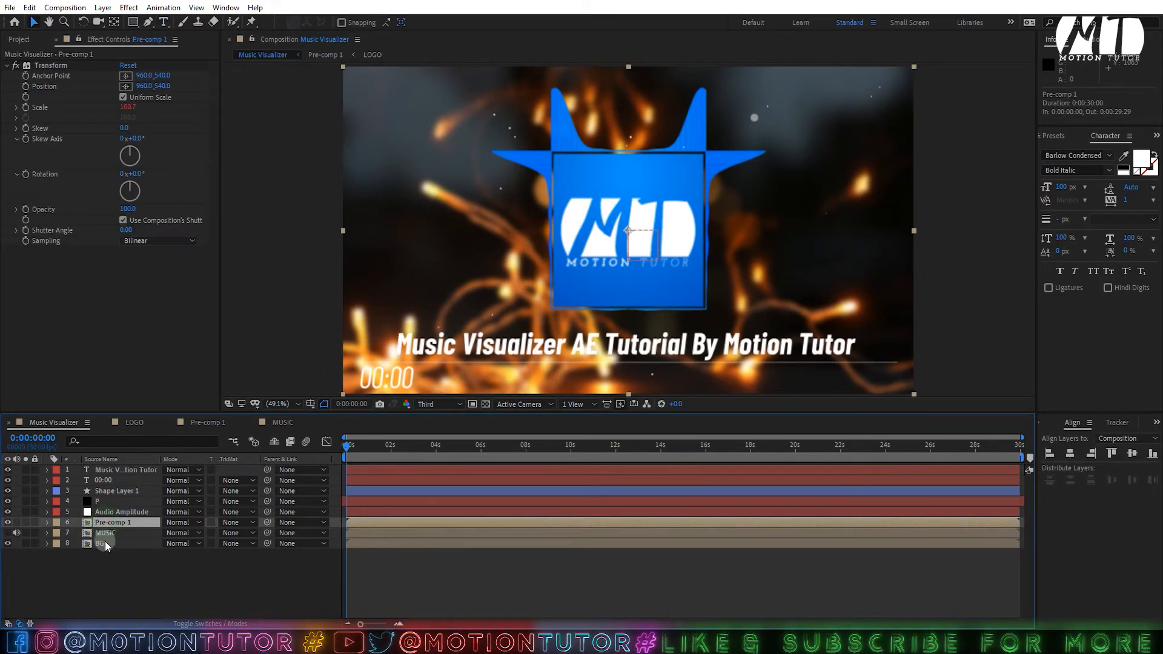
left_click(104, 543)
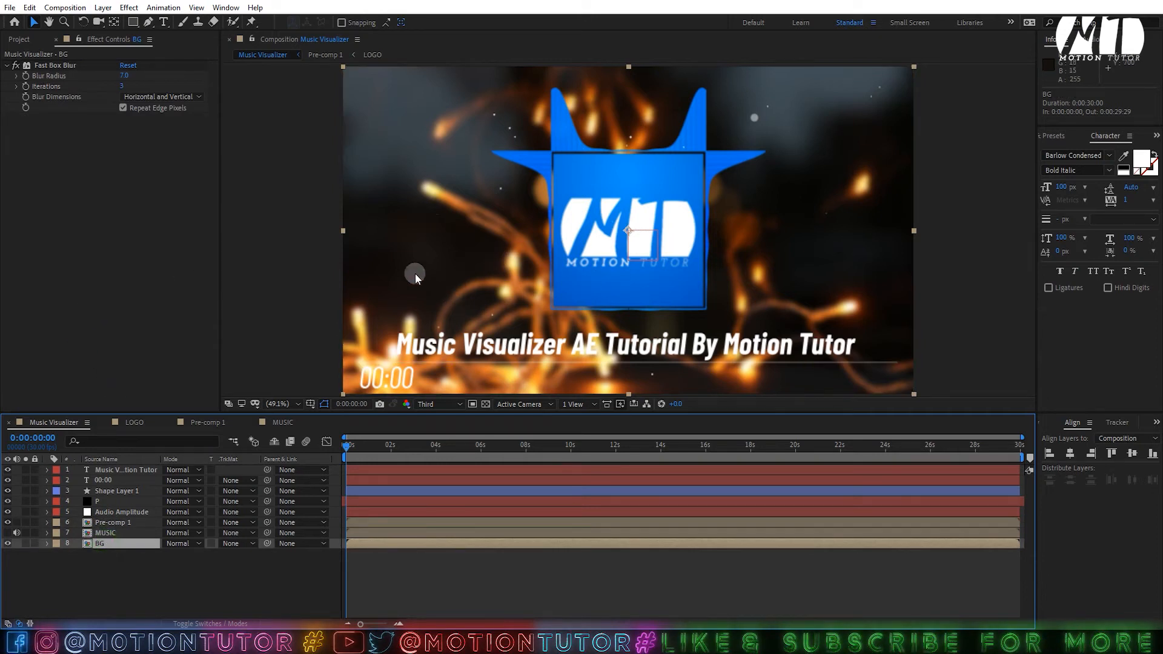
left_click(1062, 138)
left_click(1100, 160)
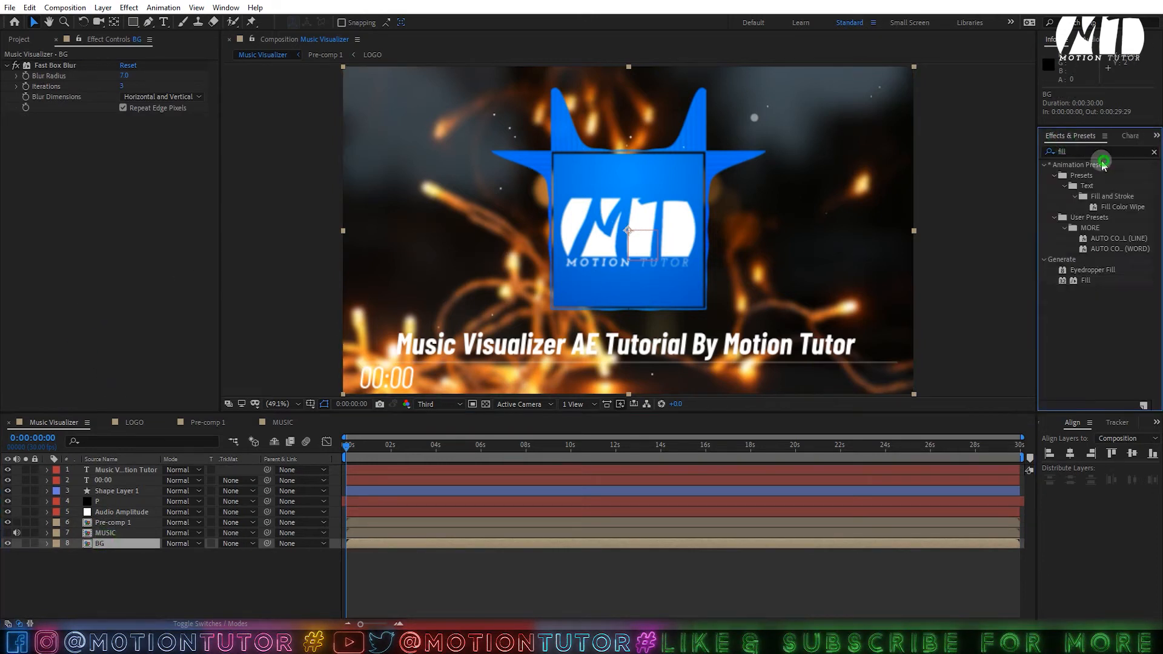
left_click(1097, 155)
type("exp")
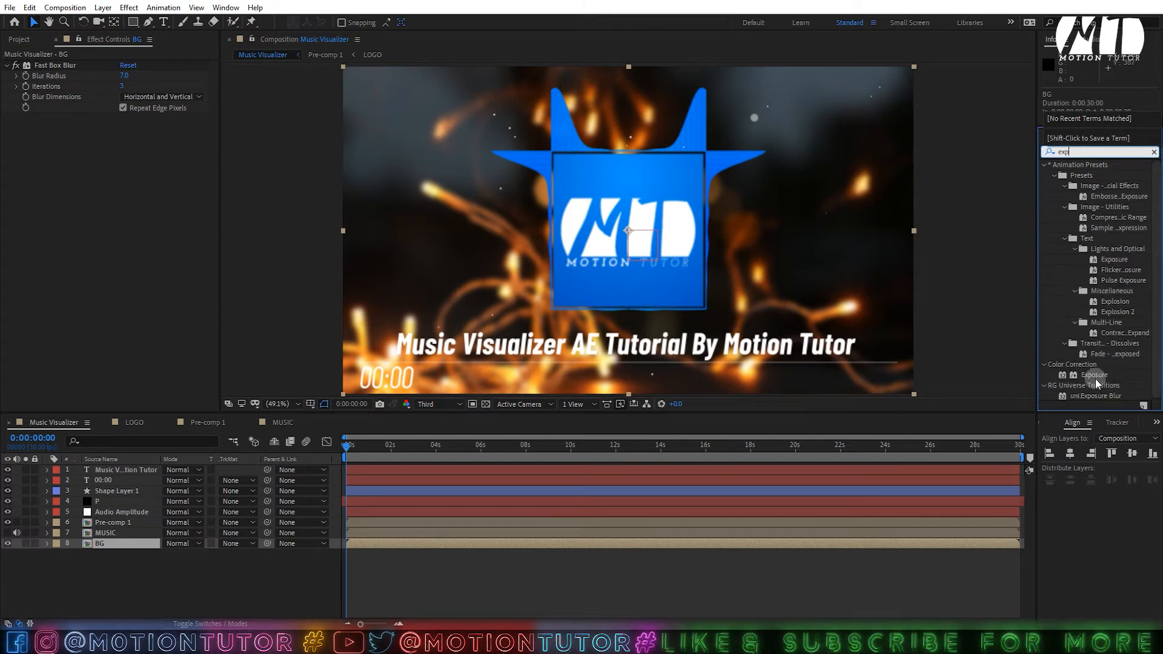
left_click_drag(1096, 380, 103, 545)
- Set the BG layer's Exposure to -1.00 to darken the bokeh background
left_click(129, 149)
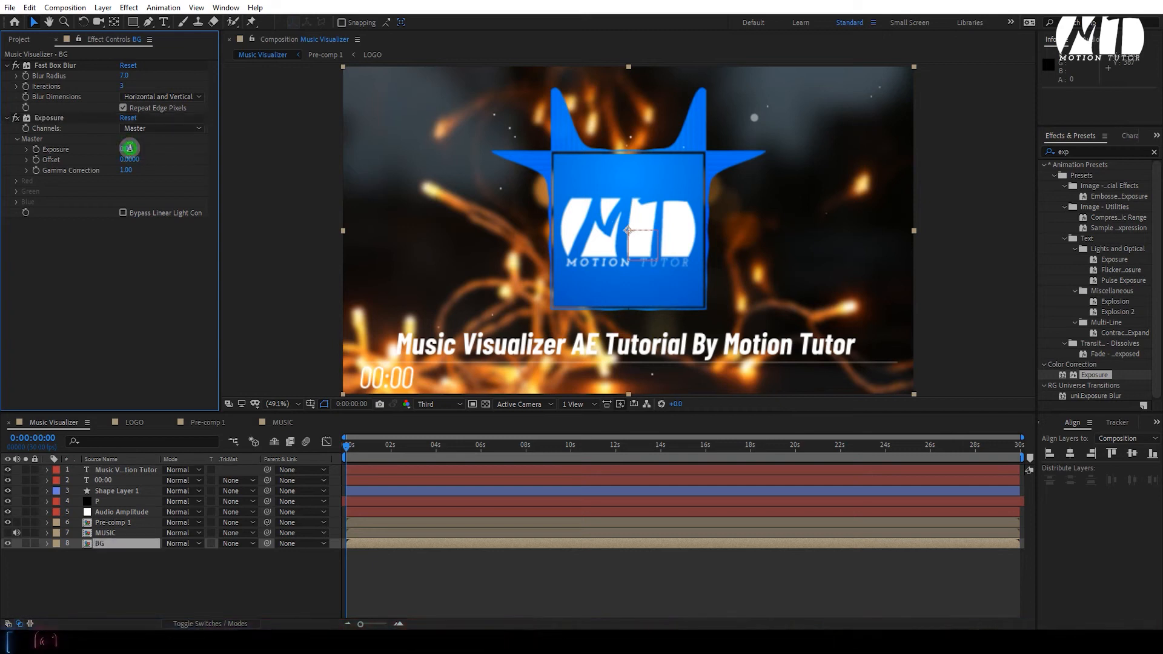
type("-1")
left_click(120, 265)
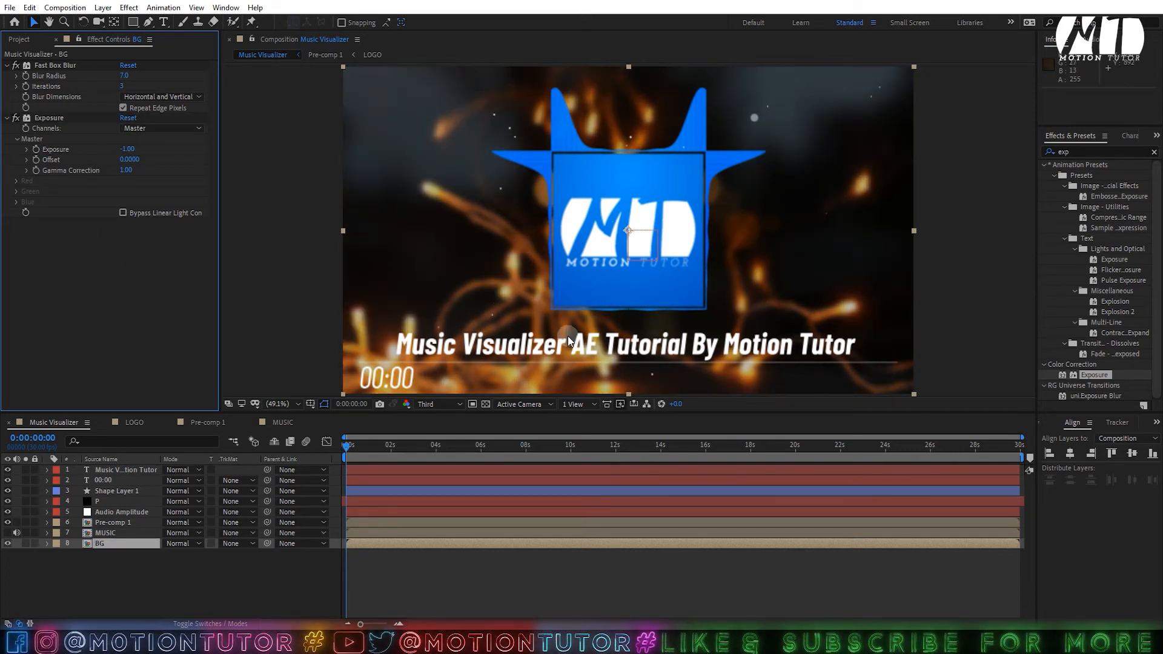
left_click(130, 470)
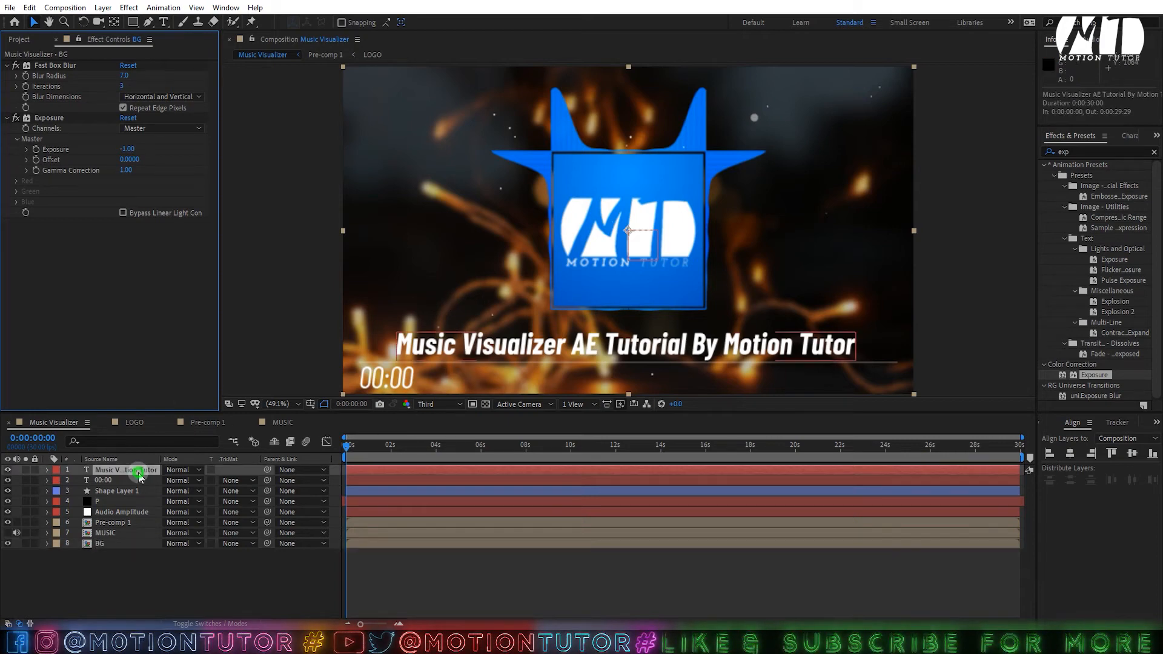
- Set the title text layer's blending mode to Overlay
left_click(183, 470)
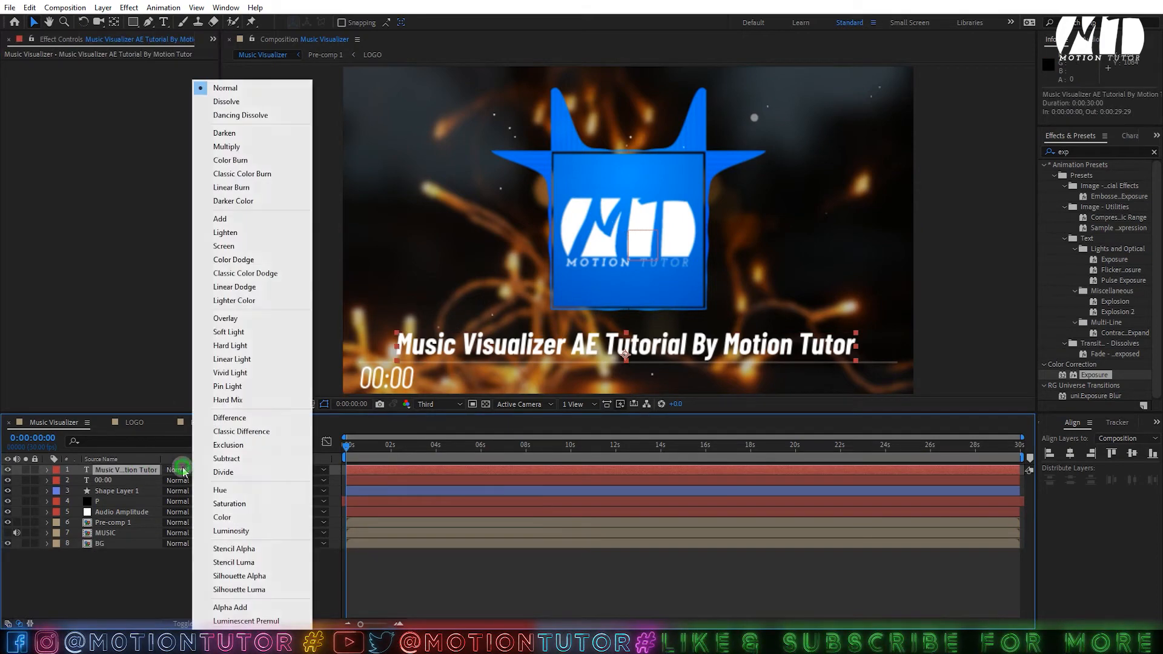
left_click(241, 320)
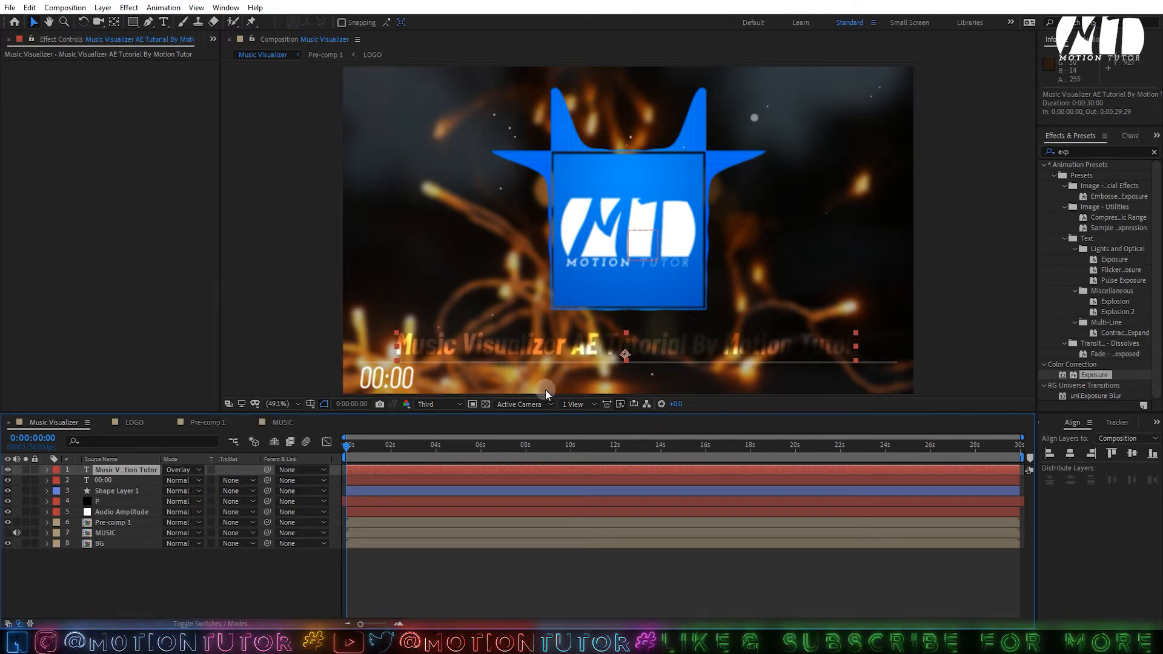
left_click(199, 624)
left_click(200, 624)
left_click(200, 624)
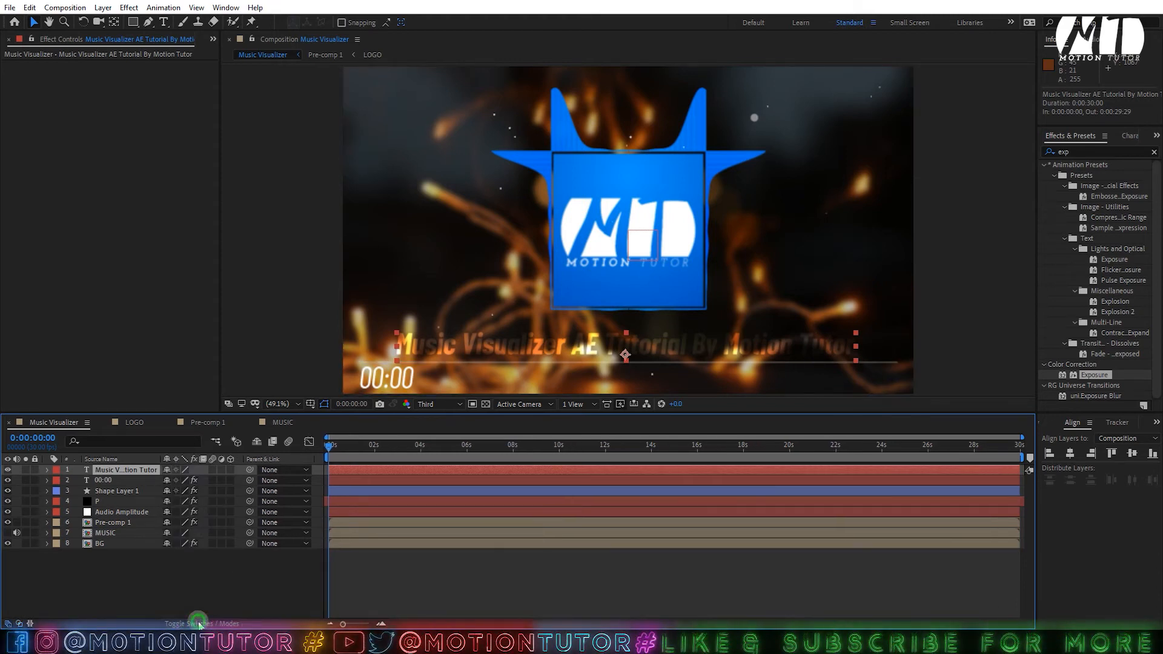
left_click(200, 624)
left_click(214, 562)
left_click(137, 472)
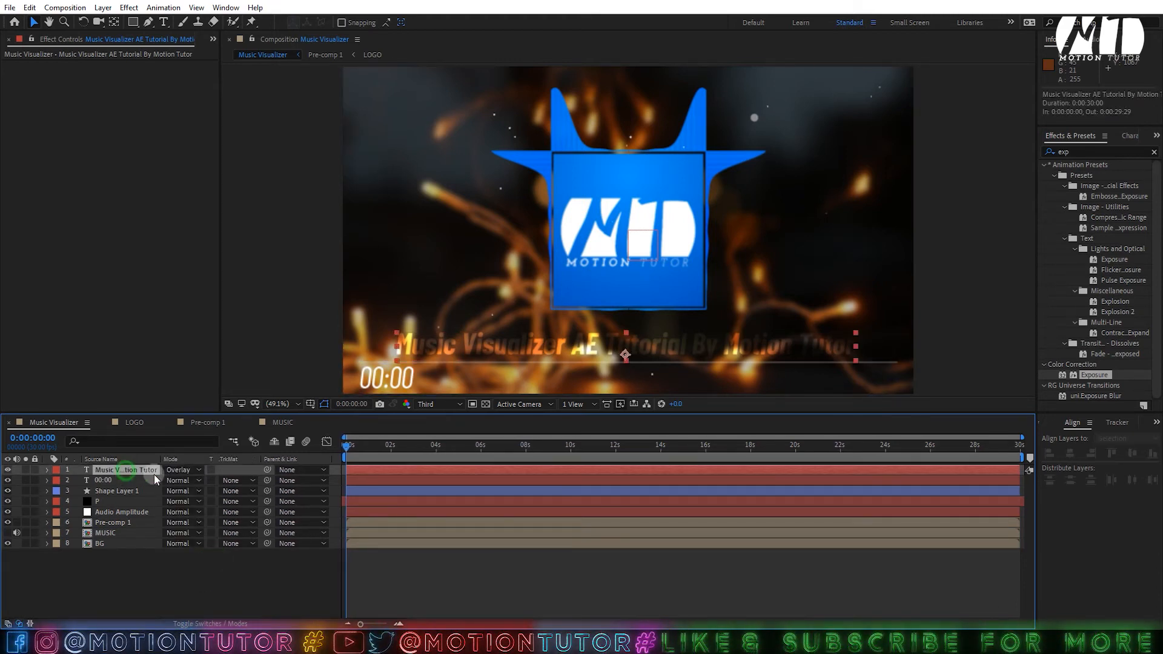
left_click(168, 470)
left_click(130, 471)
- Save the project, keep Overlay on the title, and open Solid Settings for a new solid
key("ctrl+s")
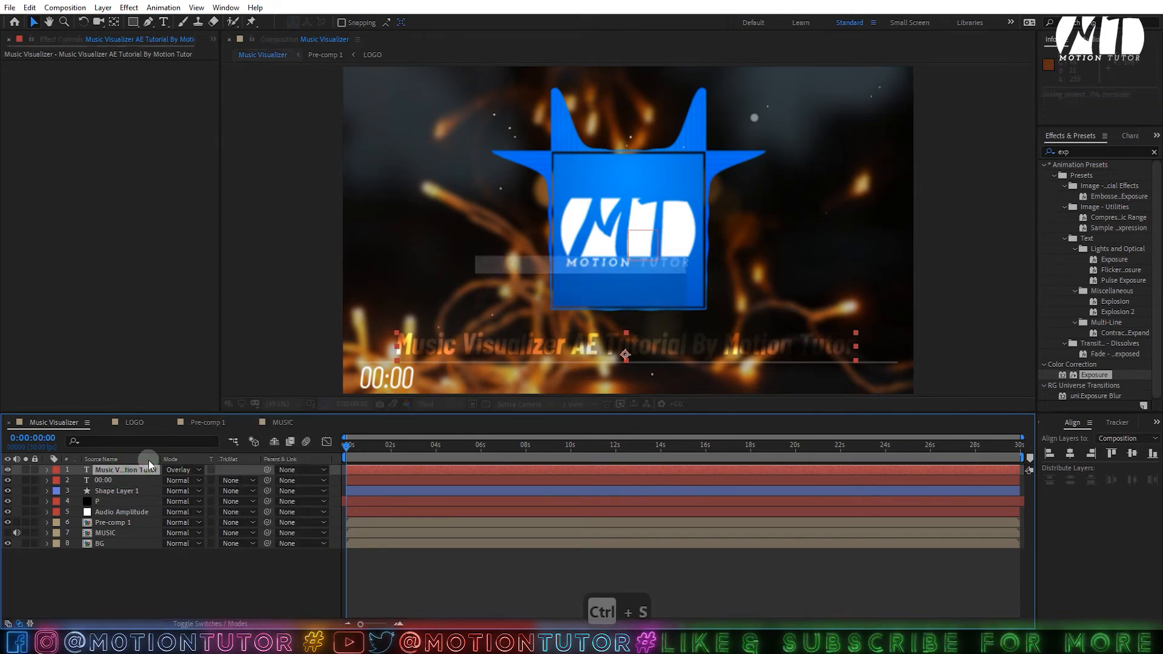
left_click(168, 470)
left_click(224, 88)
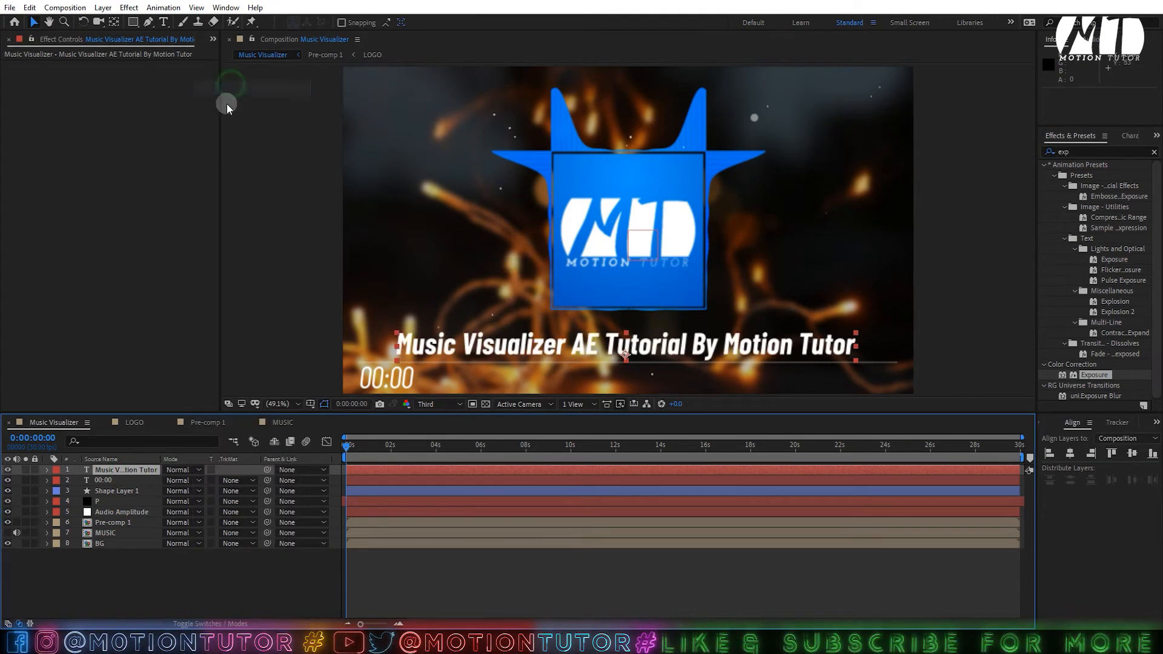
key("ctrl+z")
left_click(187, 537)
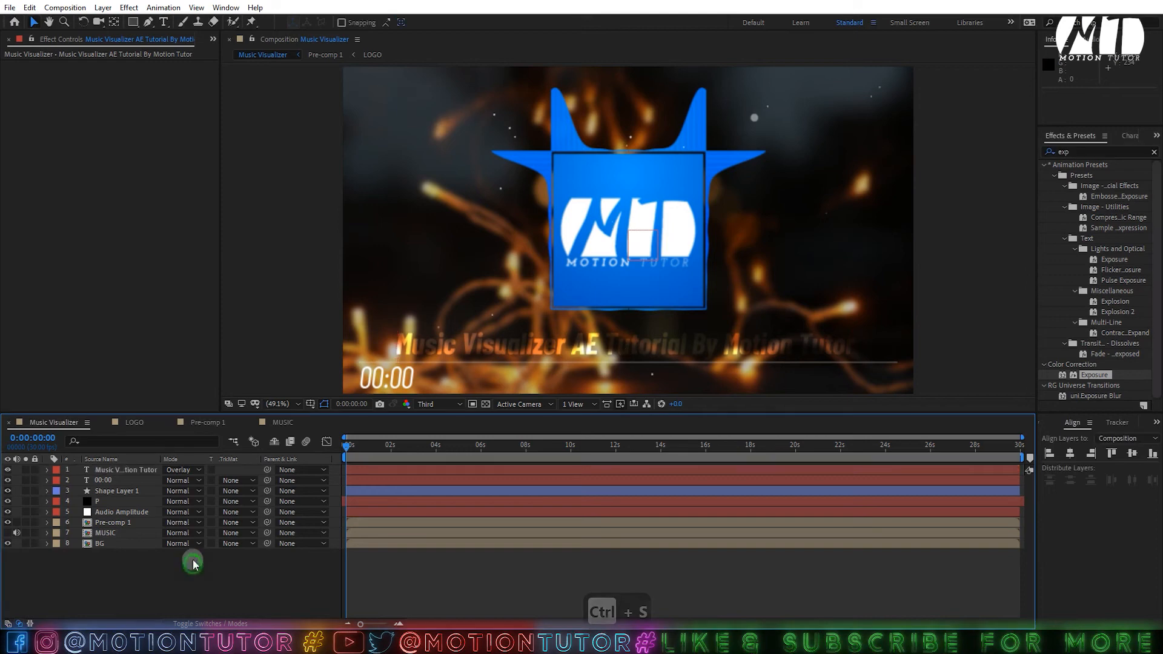
key("ctrl+y")
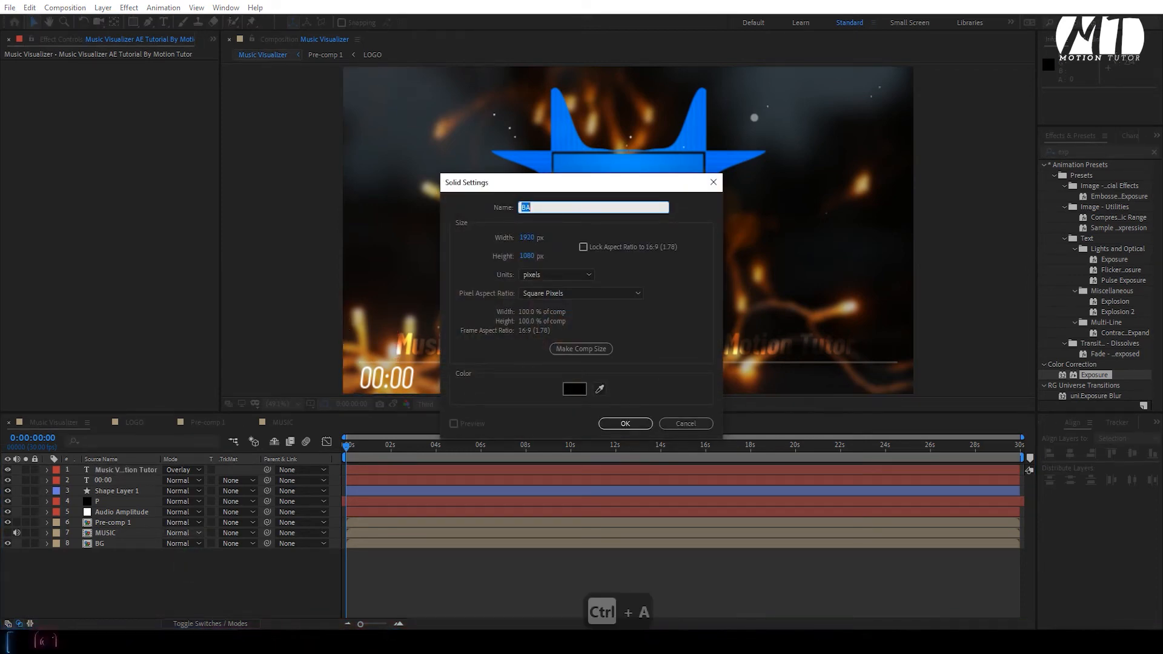
- Create a solid named SABER and apply the Saber effect to it
type("SA")
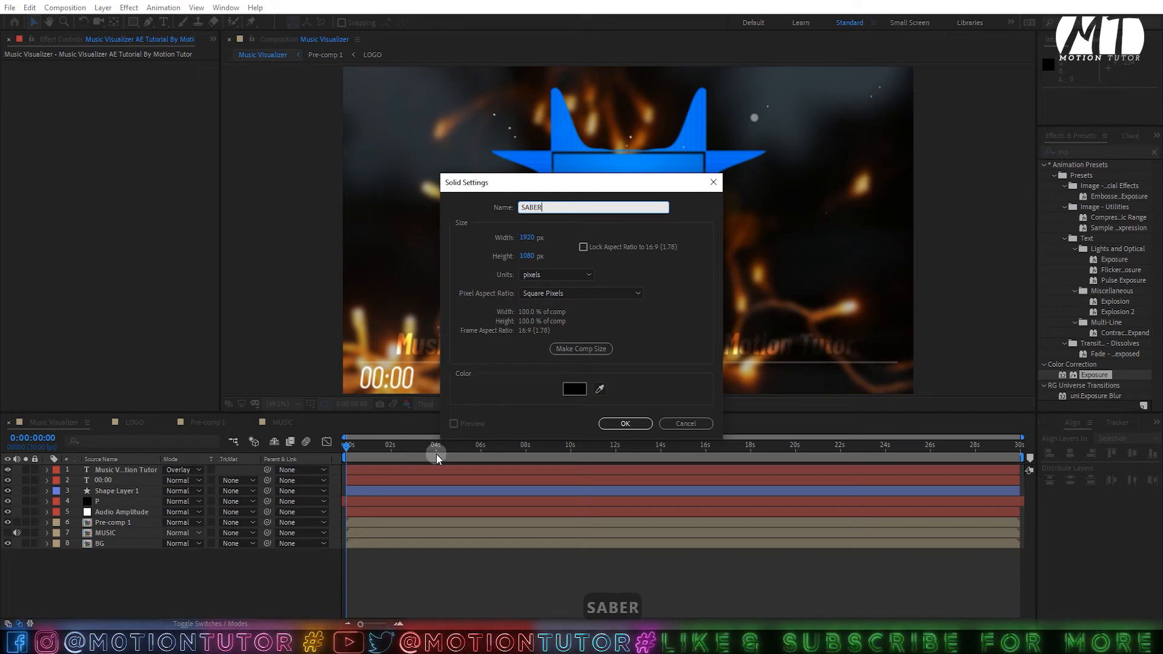
type("BER")
left_click(625, 424)
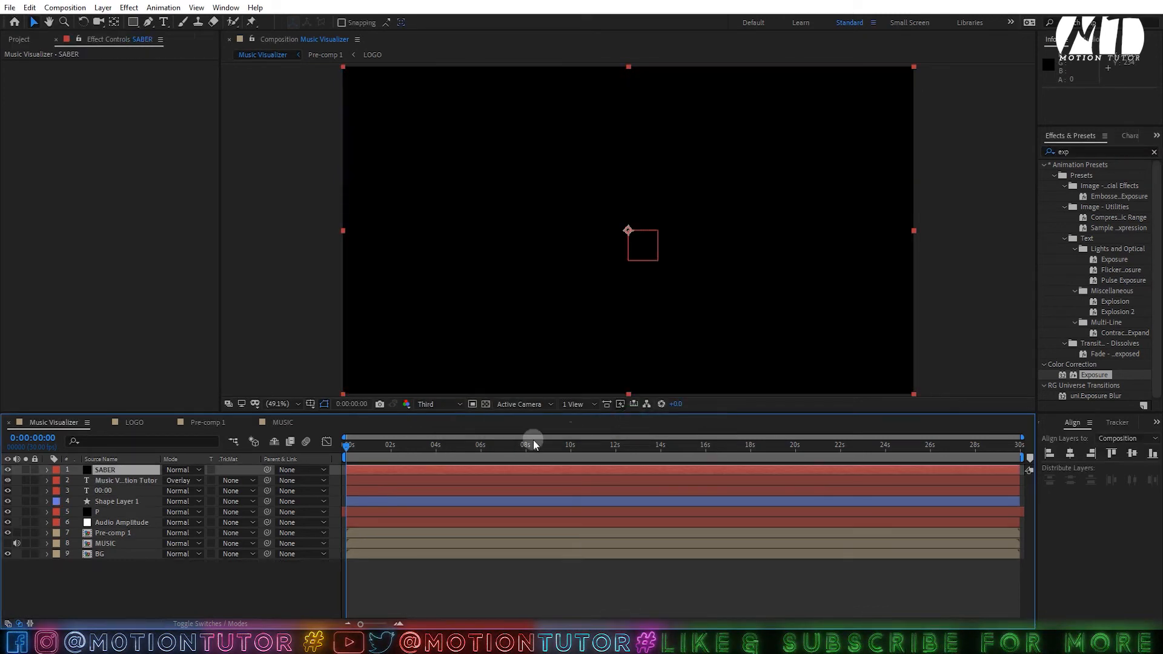
left_click_drag(1092, 154, 1010, 155)
type("sab")
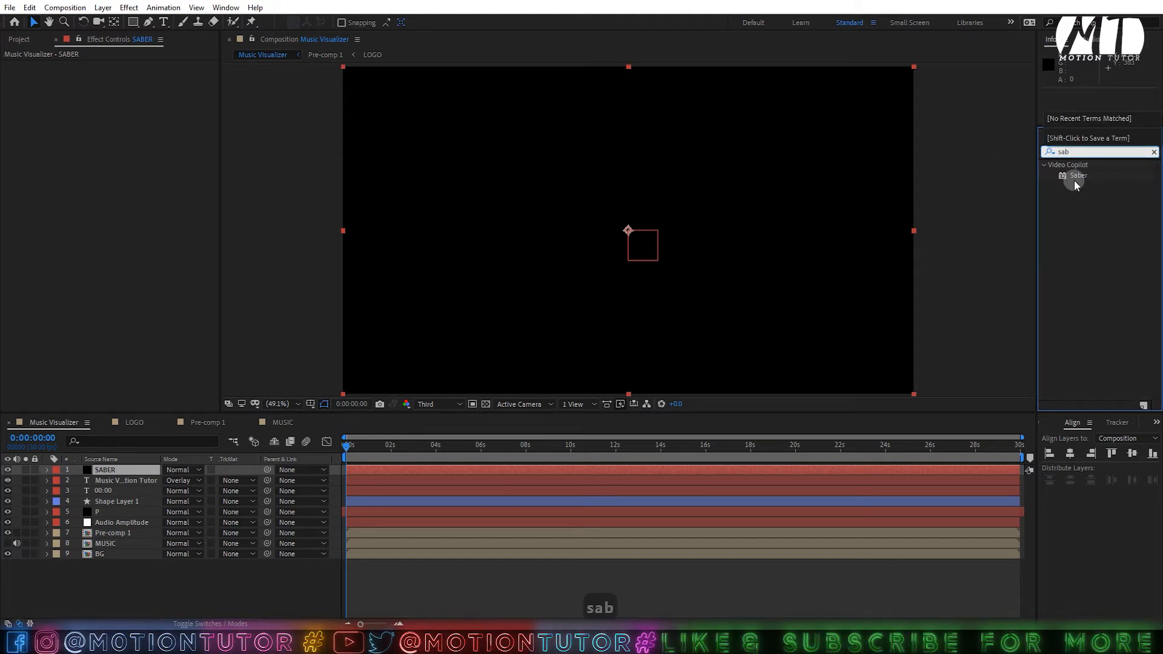
left_click_drag(1074, 180, 125, 470)
- Select the SABER layer and turn its visibility back on to show the blue beam
left_click(7, 470)
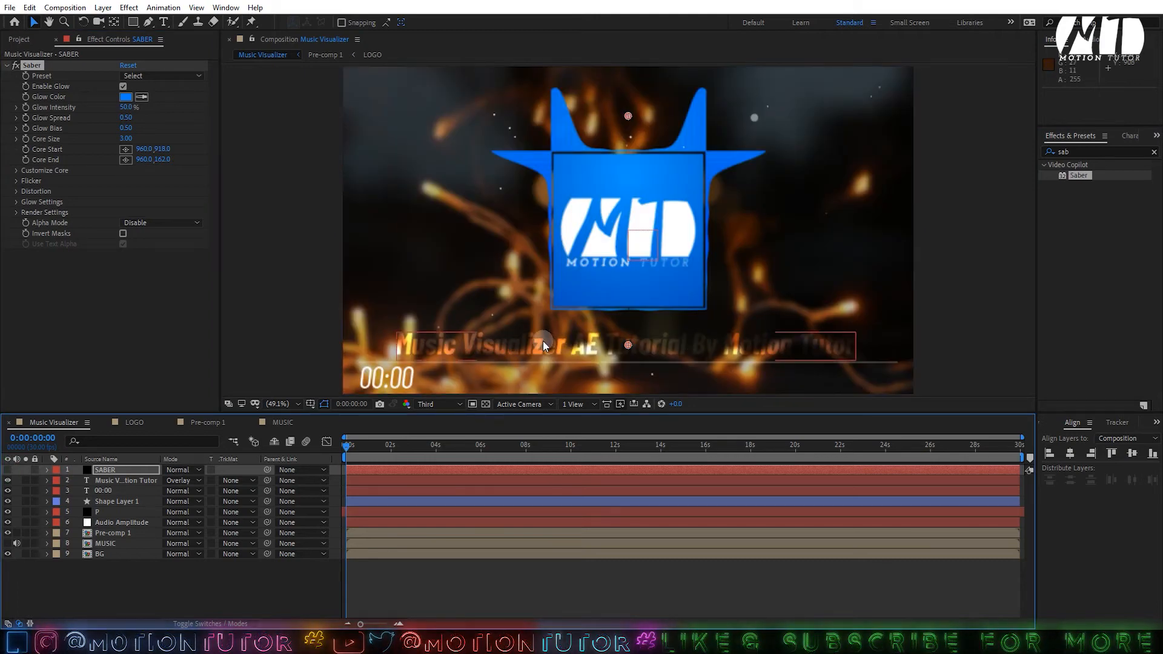
left_click(489, 344)
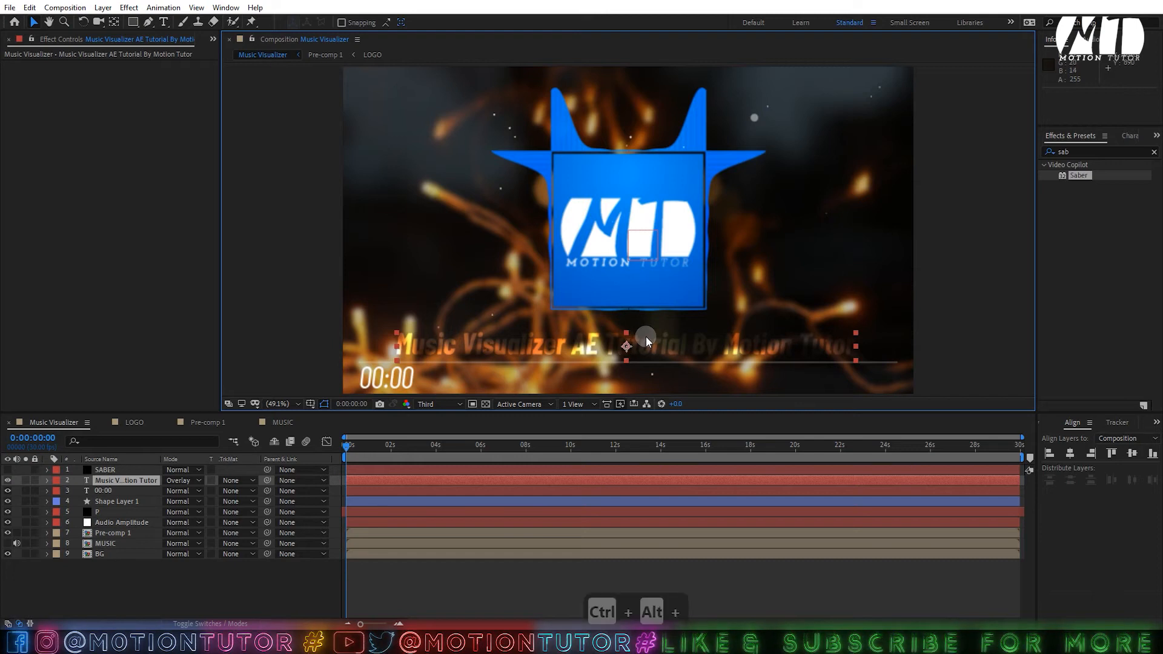
left_click(495, 573)
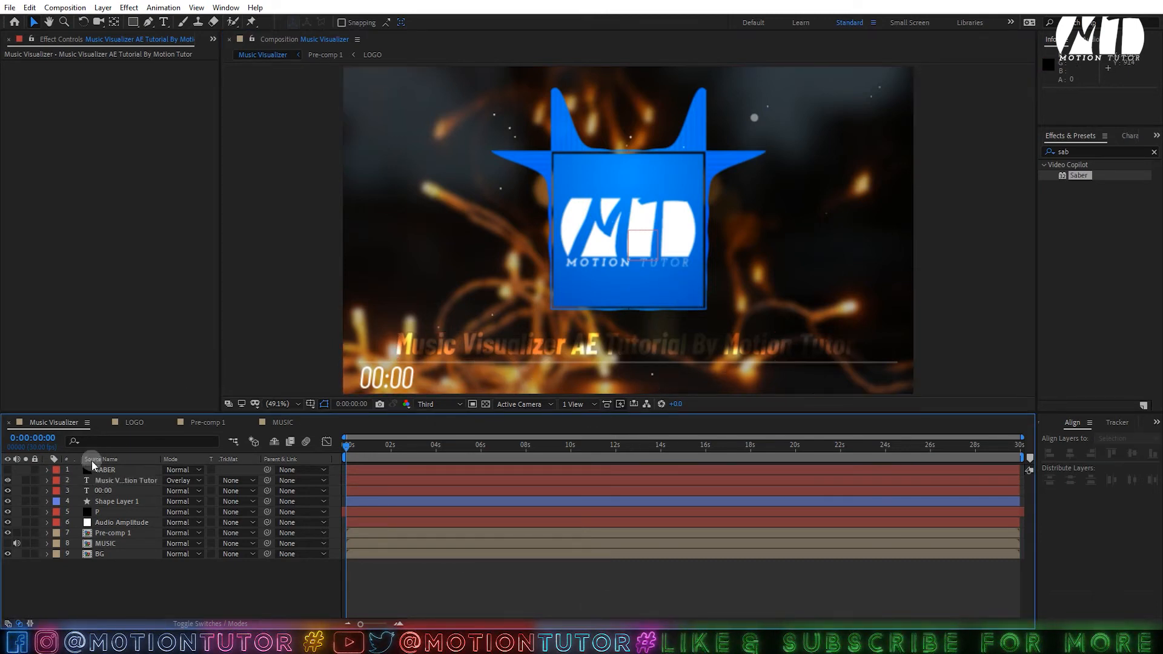
left_click(112, 471)
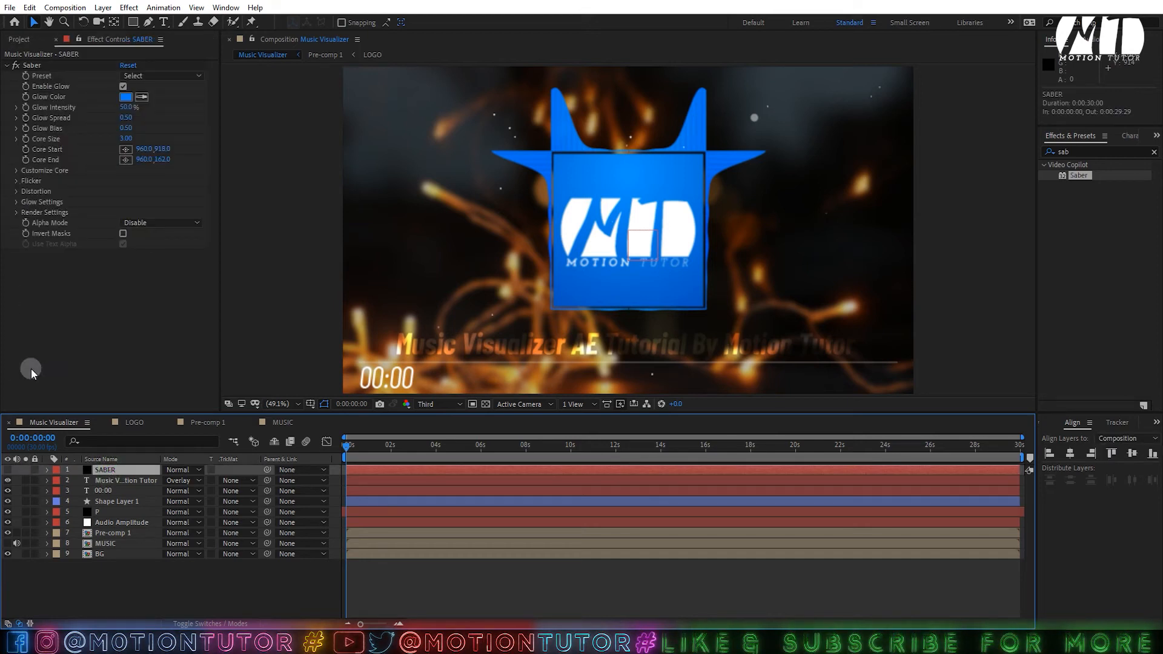
left_click(12, 471)
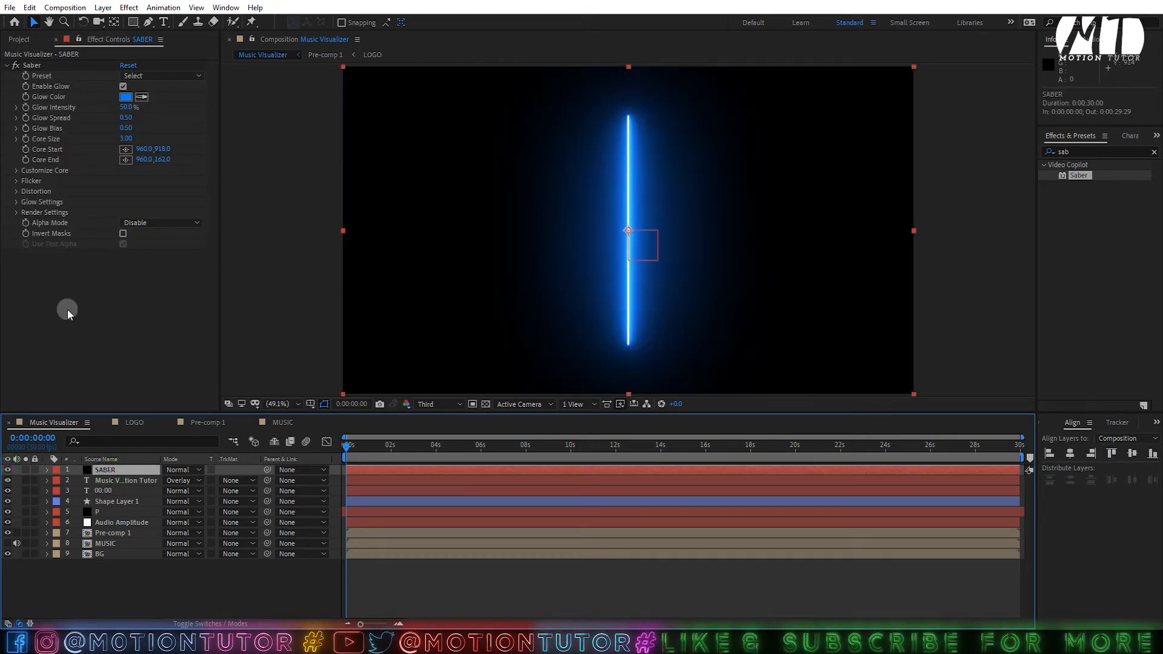
- Set Saber's Composite Settings to Transparent in Render Settings
left_click(17, 214)
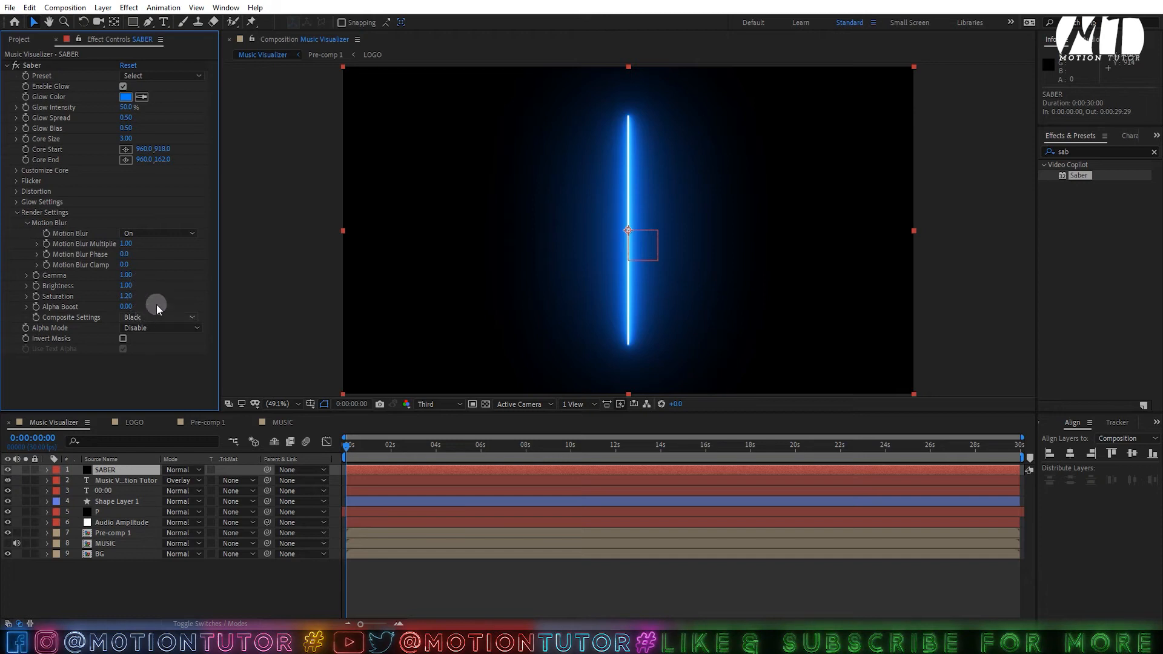
left_click(151, 316)
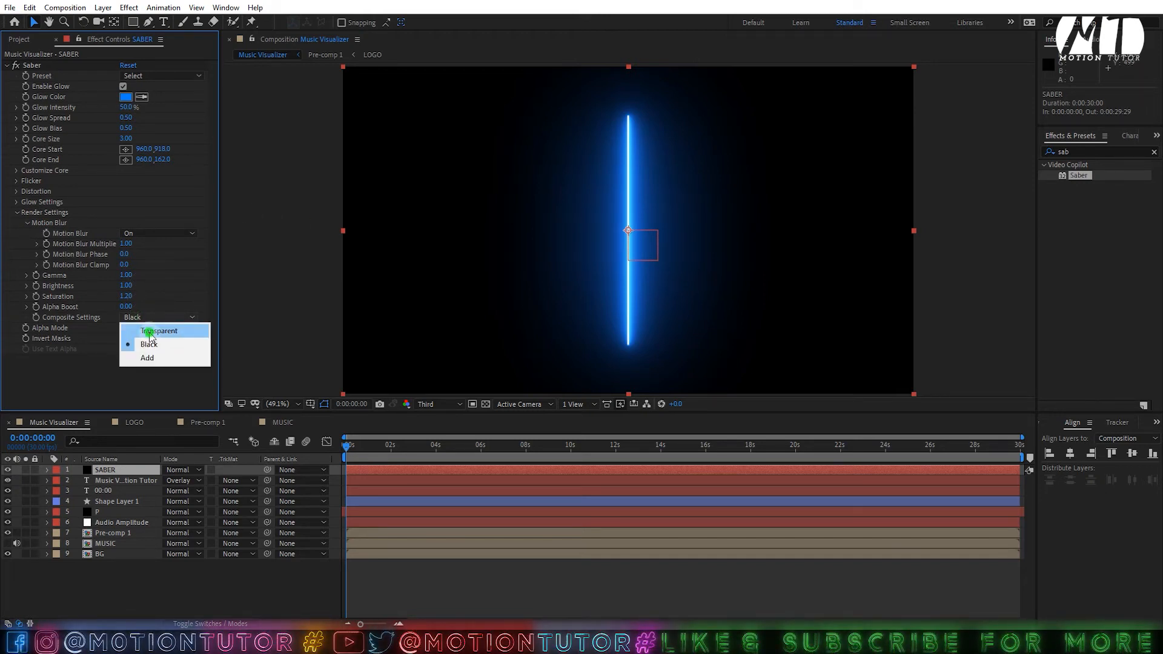
left_click(149, 332)
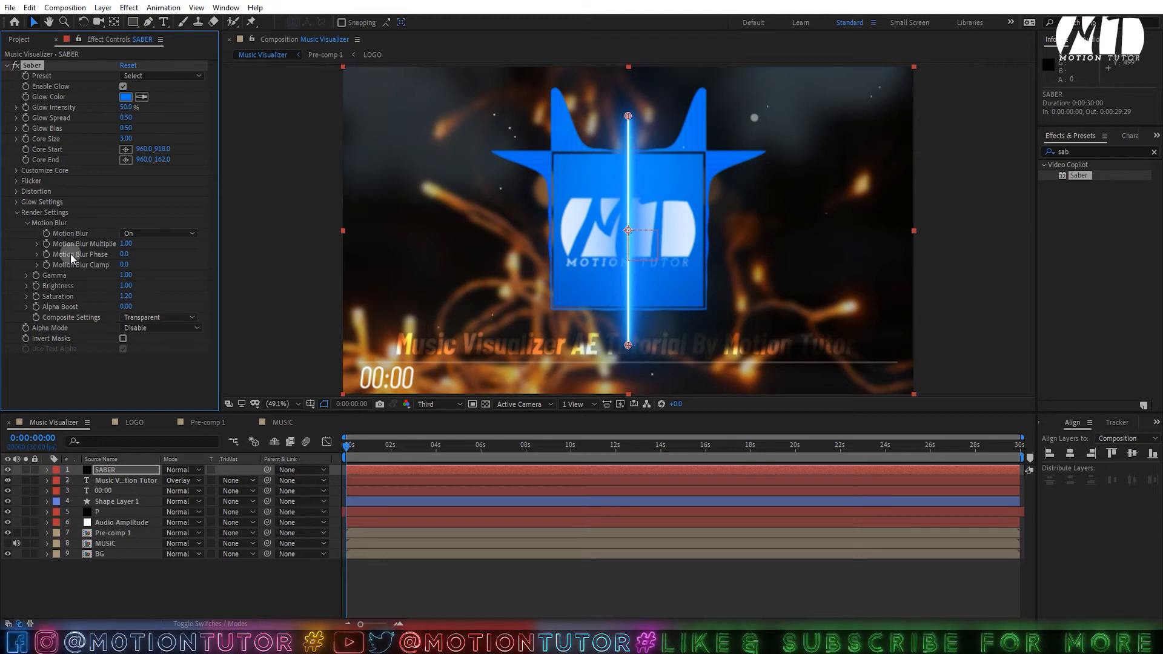
- Set Saber's Core Type to Text Layer, tracing the title text layer 2
left_click(15, 171)
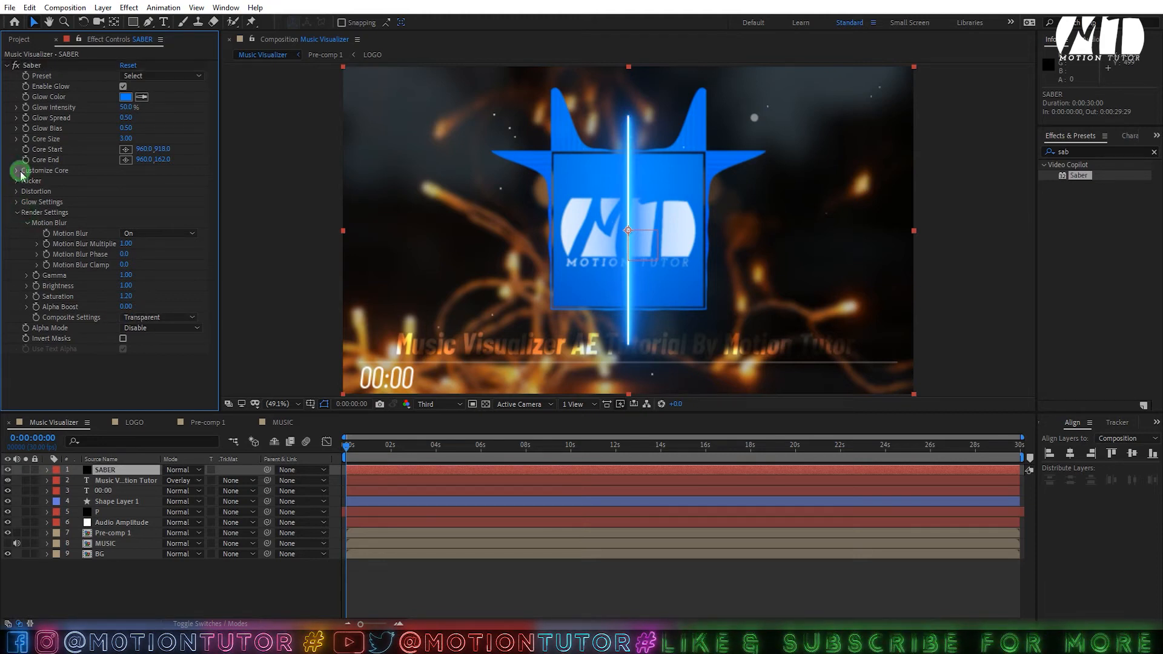
left_click(158, 181)
left_click(146, 208)
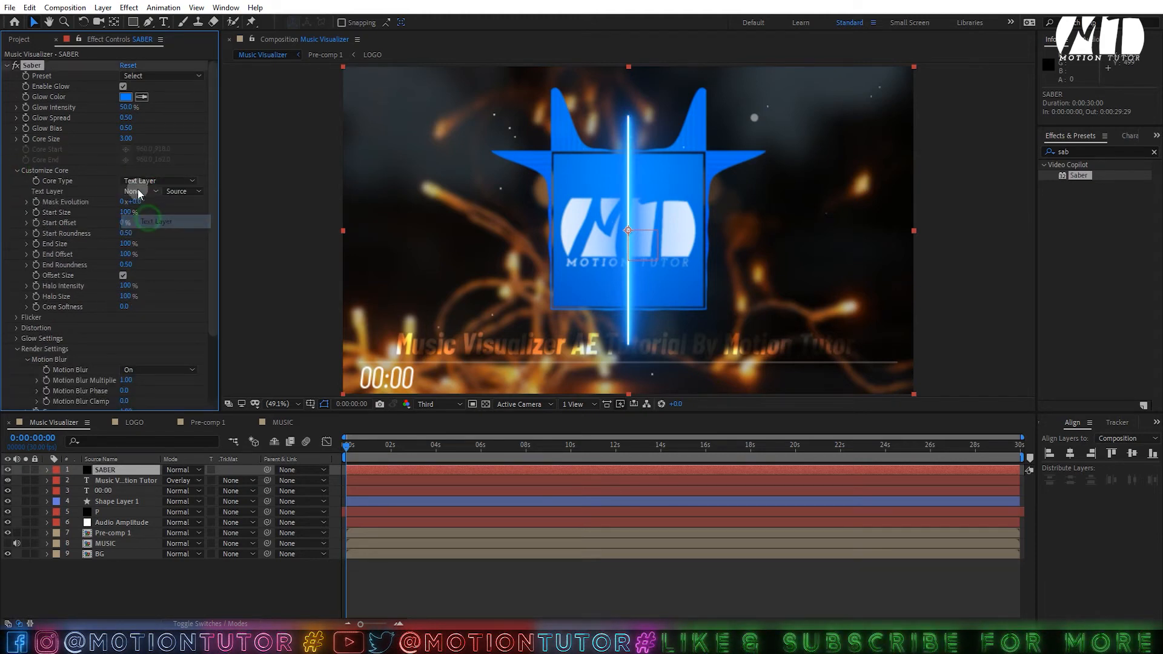
left_click(137, 191)
left_click(165, 234)
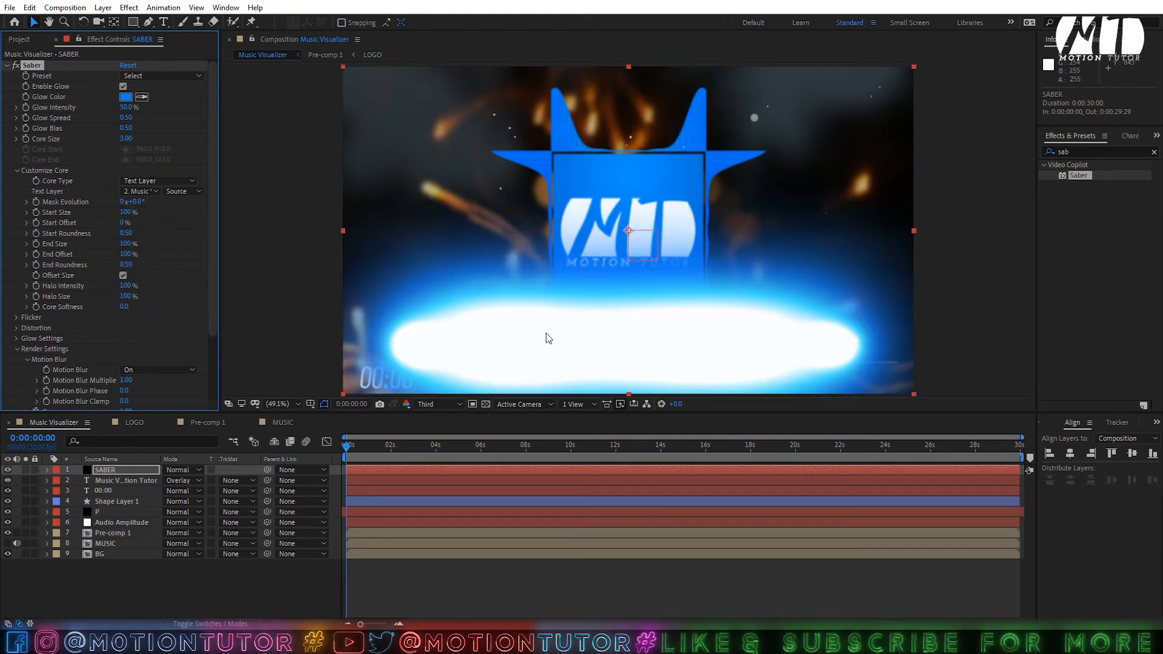
- Try the Kryptonite and Fractal Fire Saber presets, then settle on Neon
left_click(136, 76)
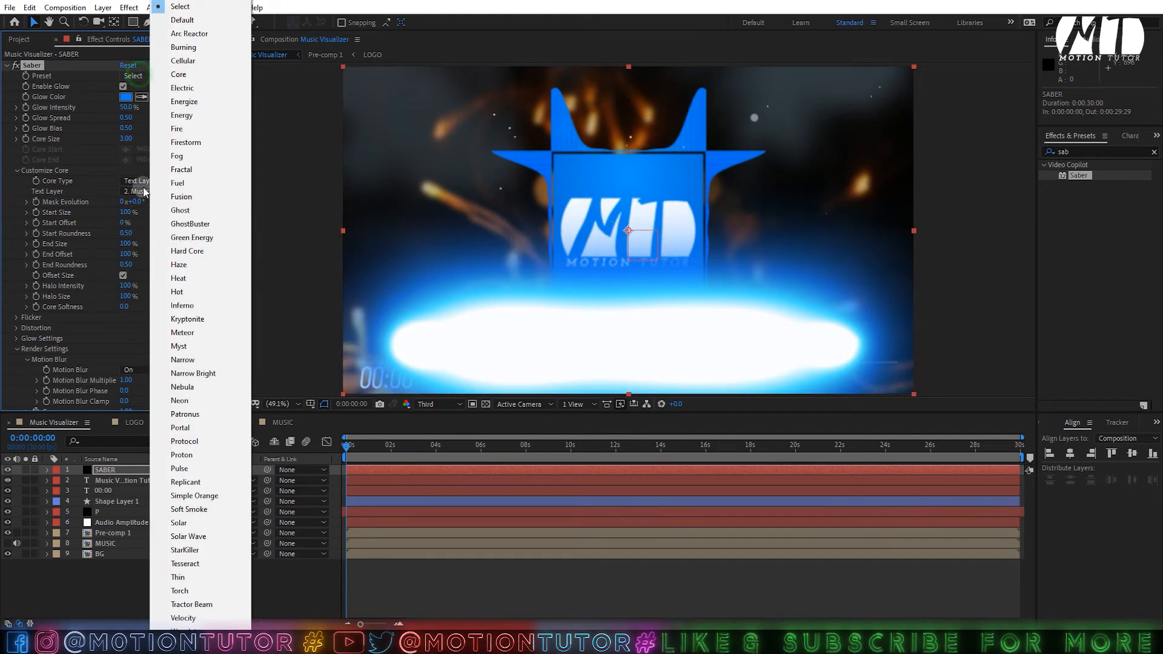
left_click(215, 325)
left_click(163, 76)
left_click(182, 169)
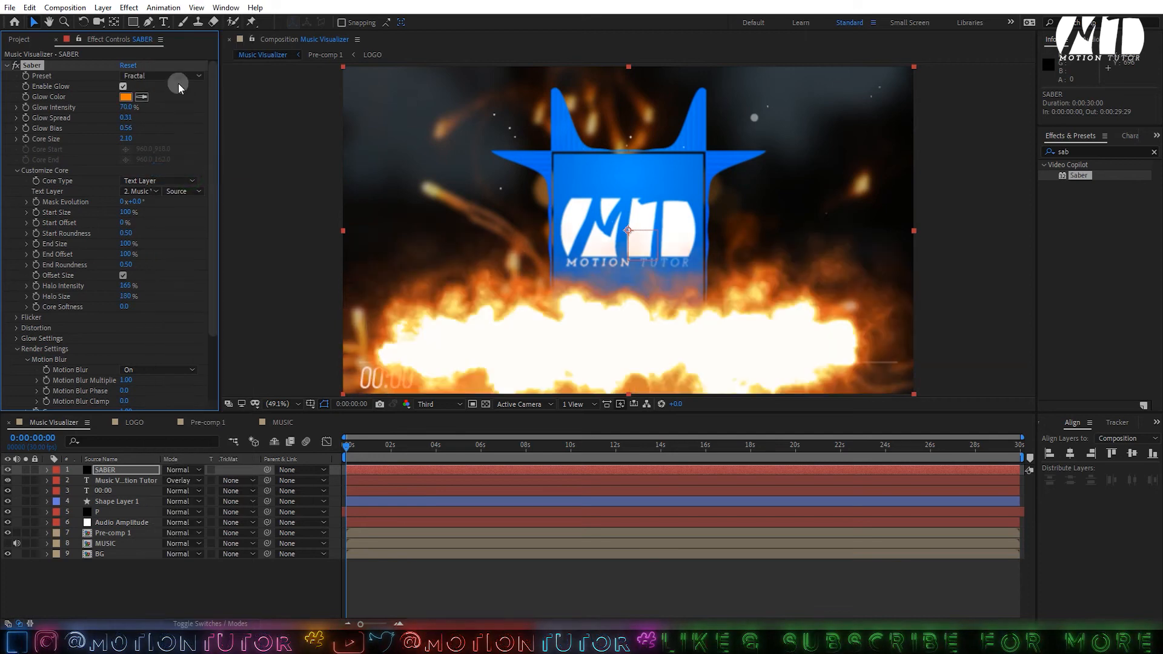
left_click(176, 74)
left_click(182, 169)
left_click(158, 76)
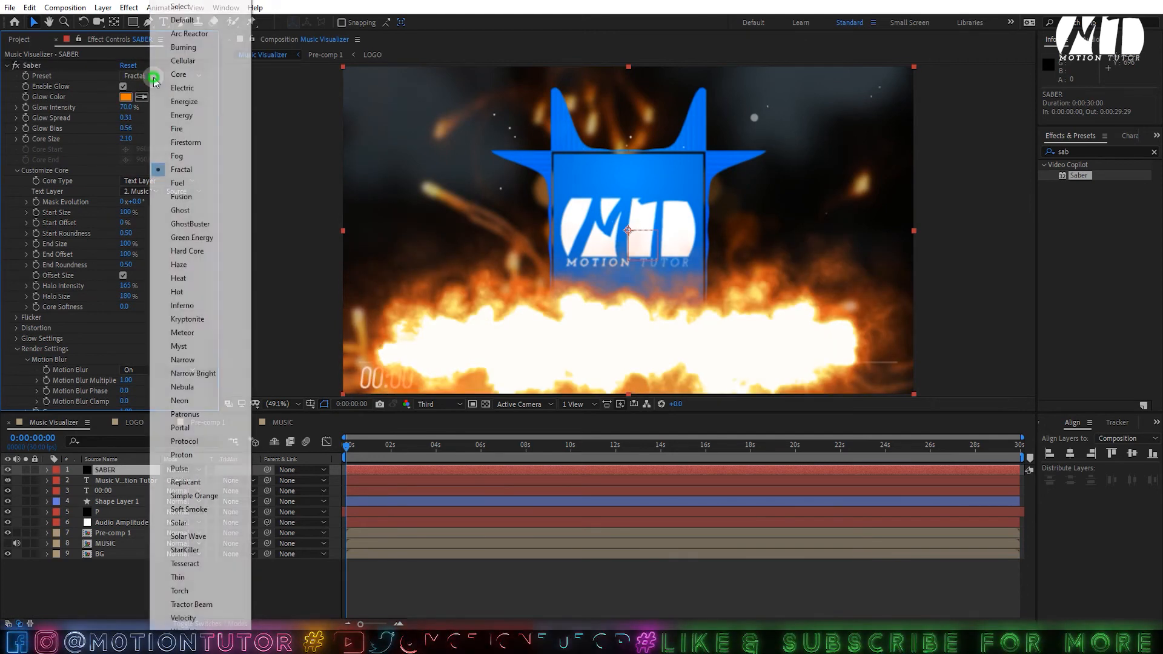
left_click(176, 401)
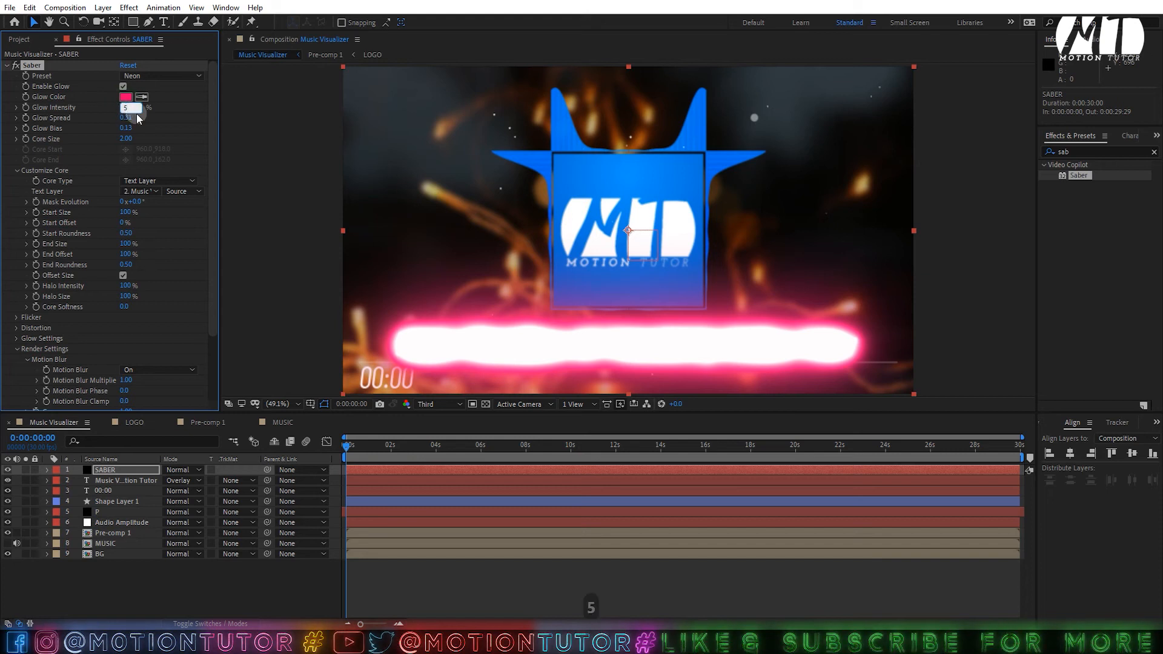
- Set Core Size 1.5, Start Size 35%, Glow Spread 0.17 and Glow Intensity 35%
key("Return")
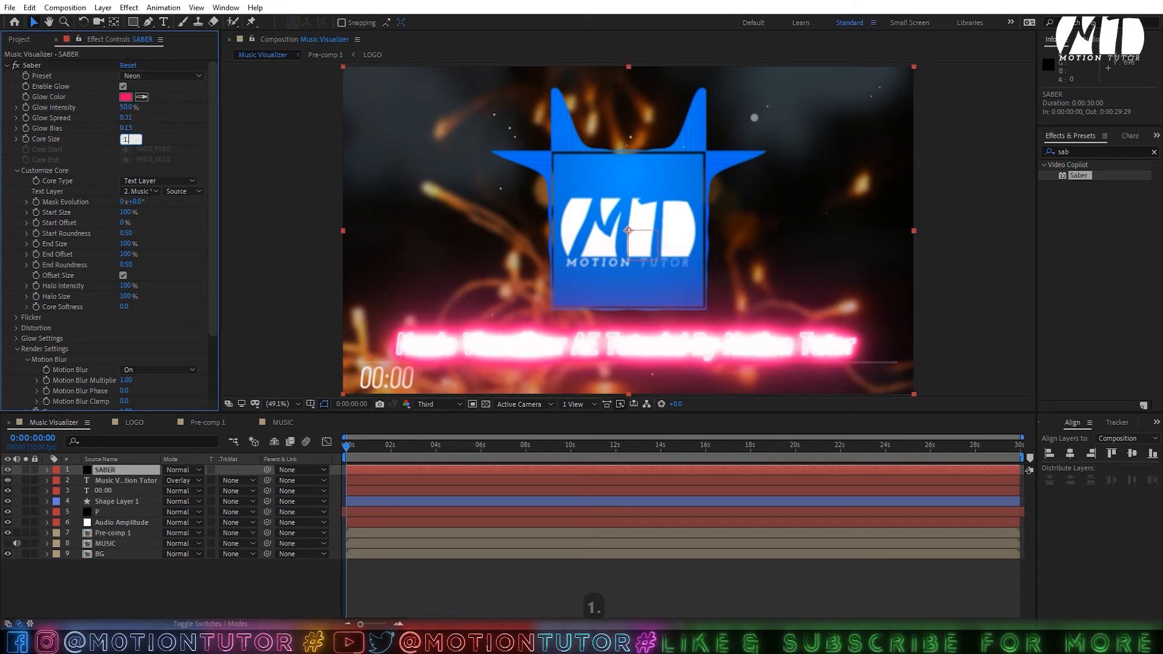
left_click(183, 128)
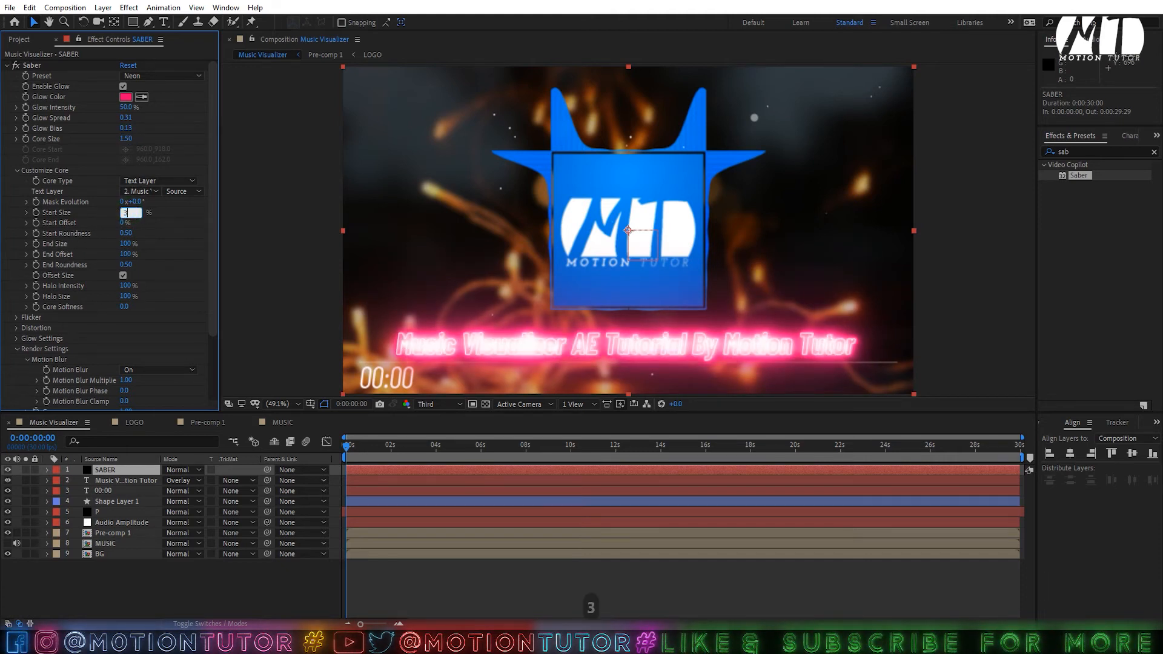
type("35")
left_click(173, 221)
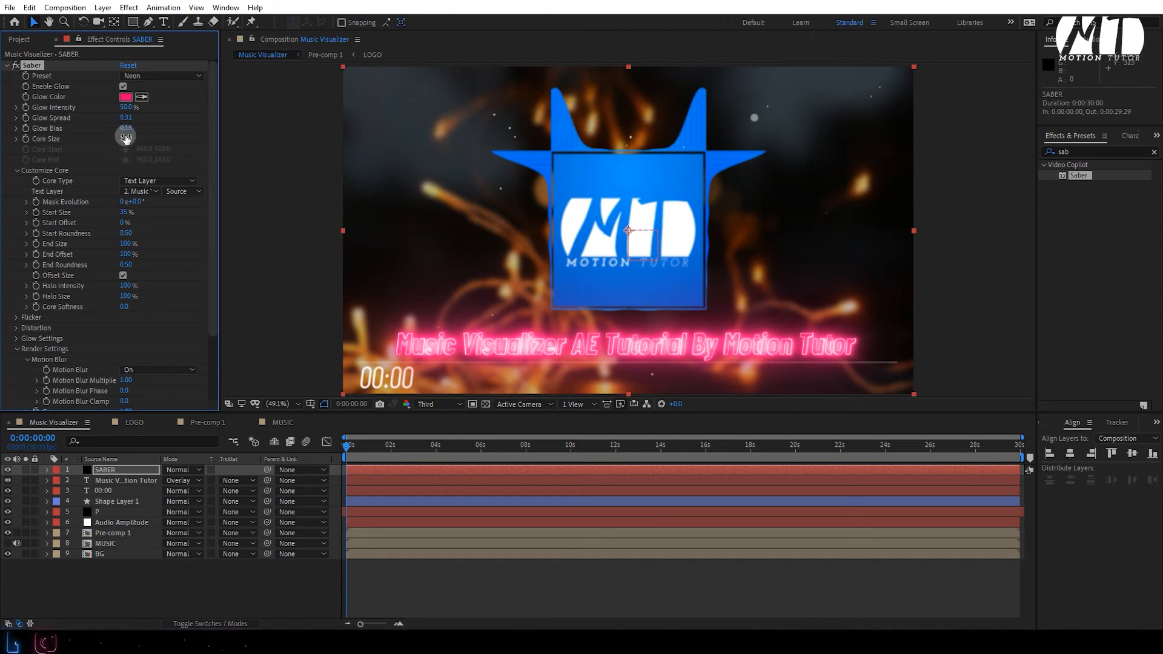
left_click_drag(120, 121, 123, 126)
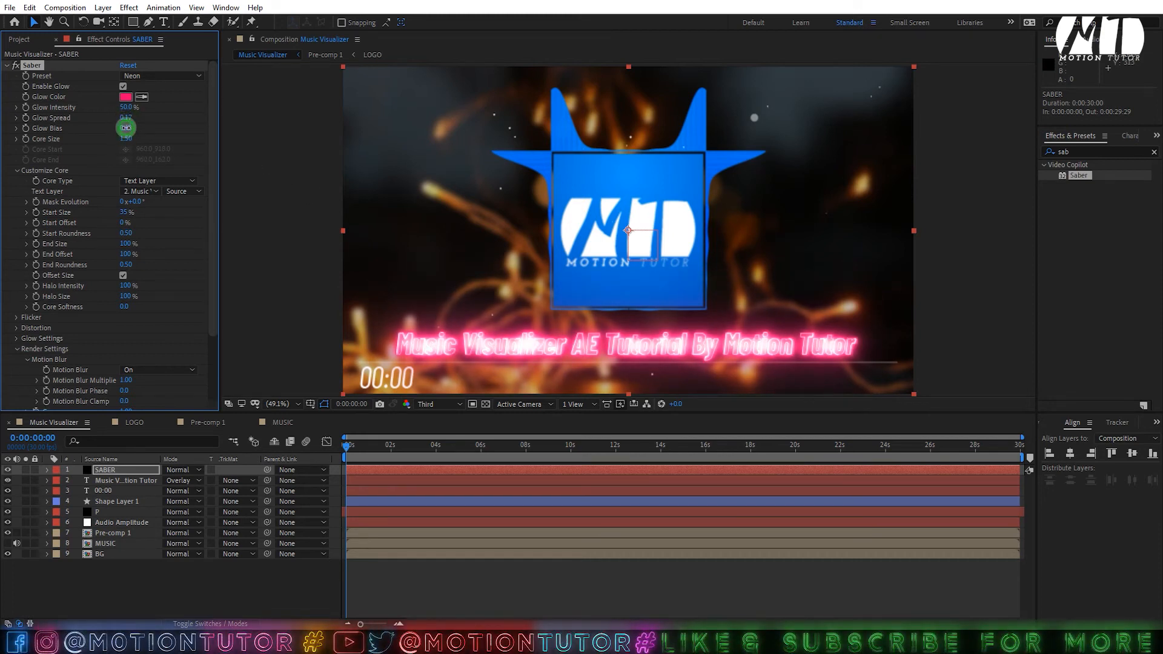
left_click(150, 124)
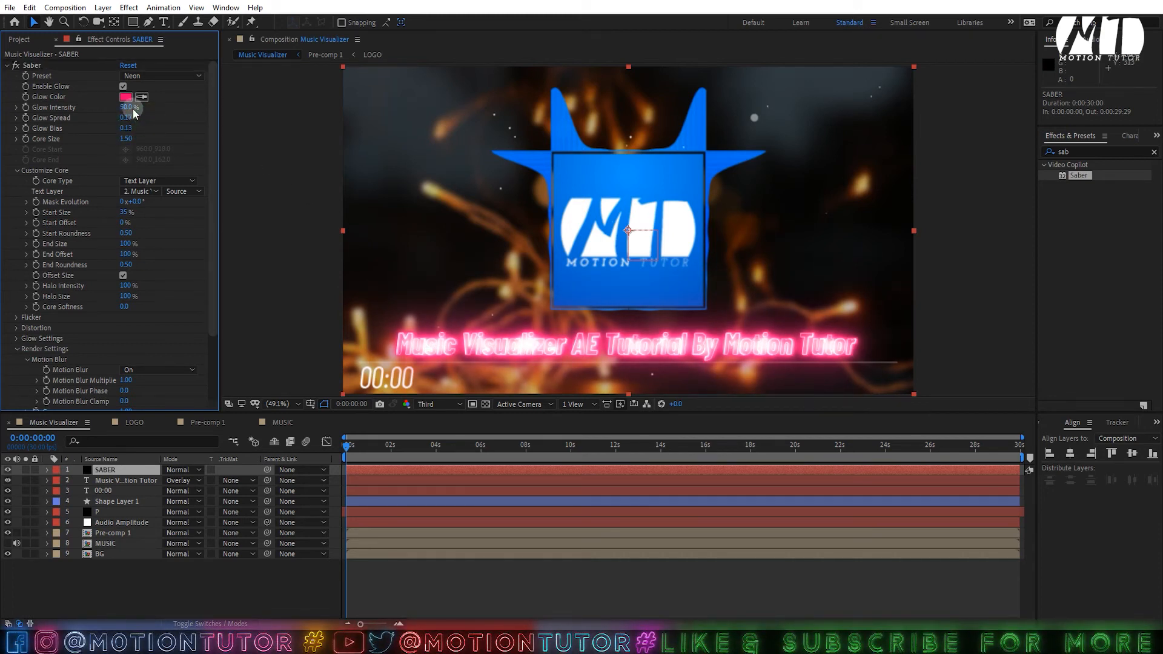
type("35")
left_click(168, 104)
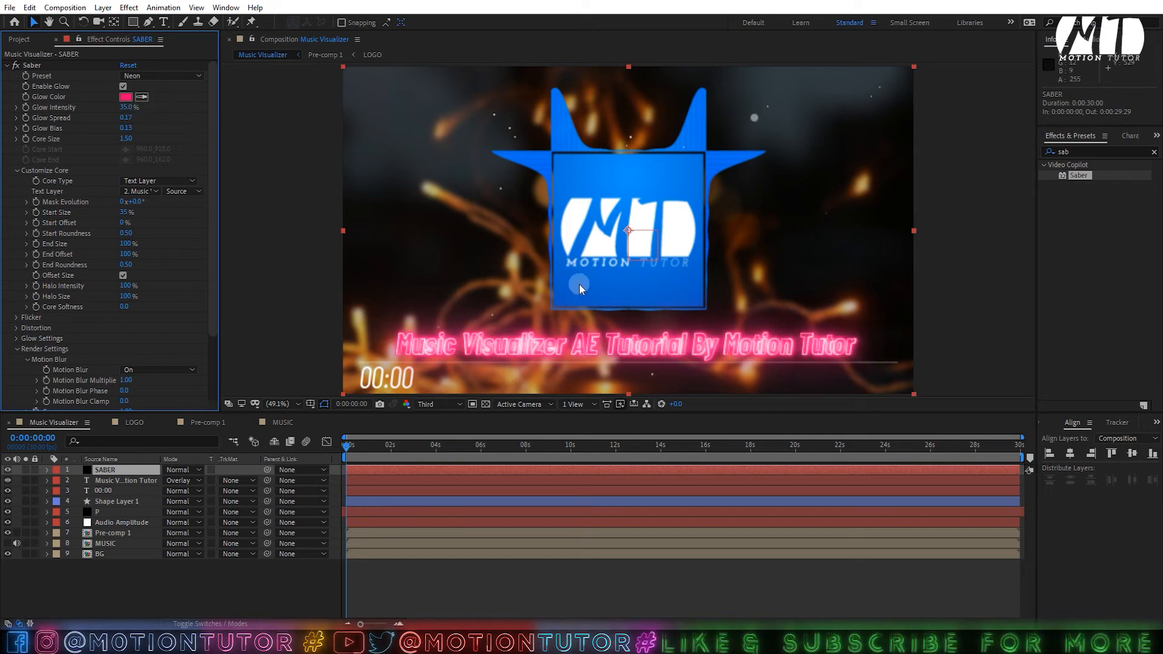
- Sample the logo's blue as the Glow Color and save the project
left_click(143, 98)
left_click(556, 158)
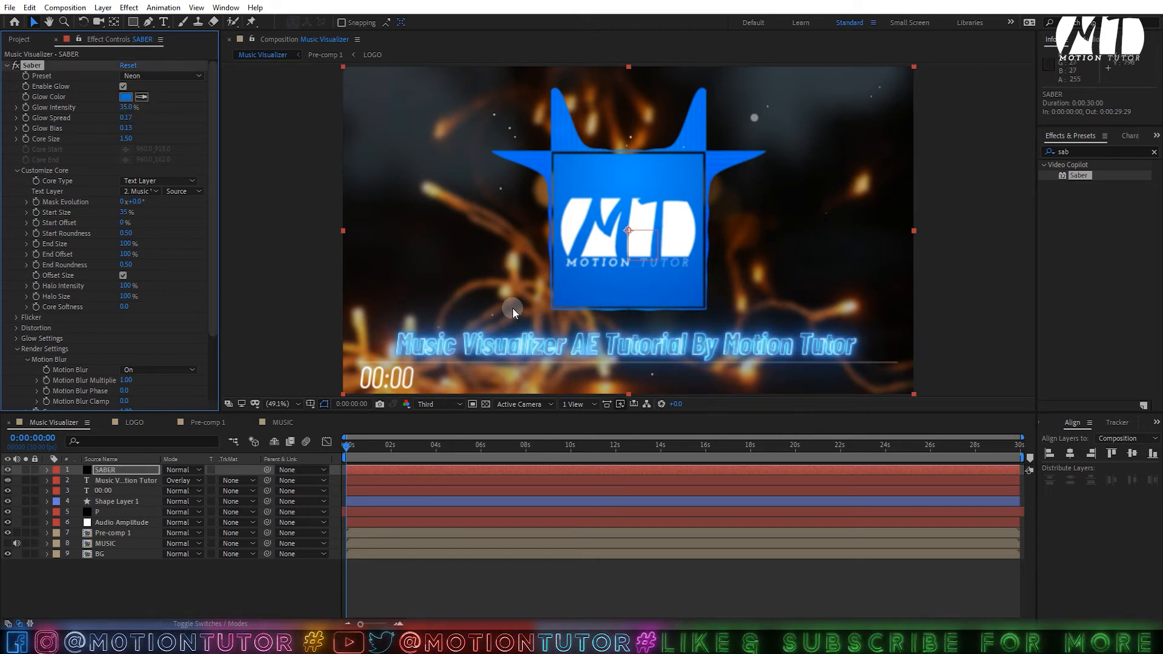
key("ctrl+s")
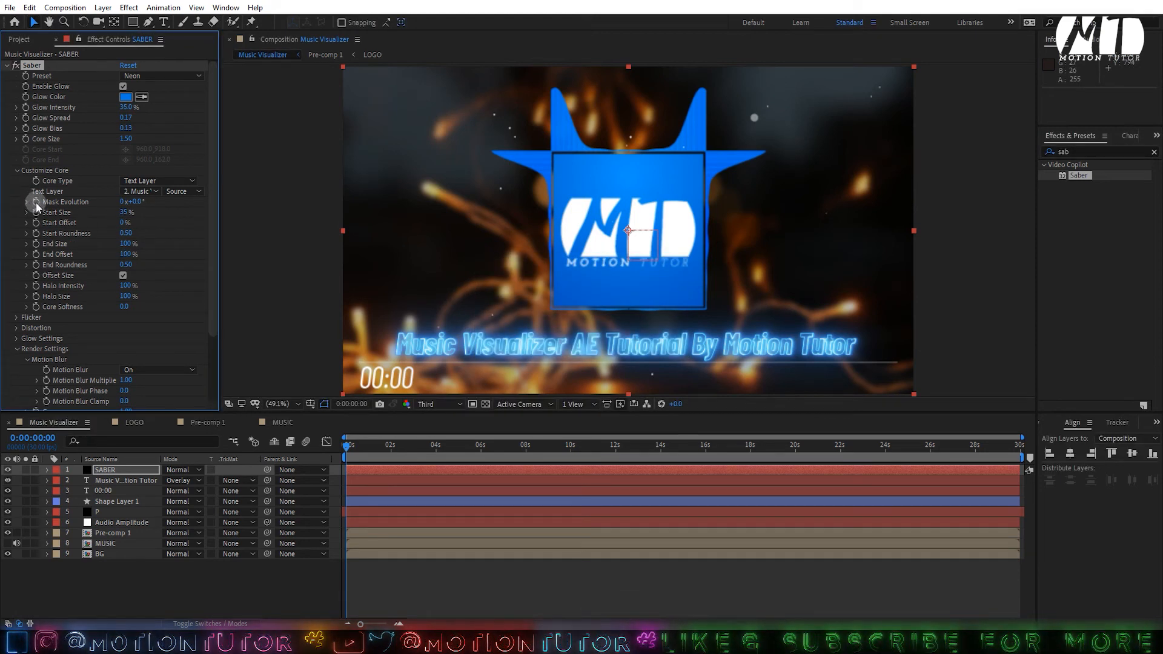
- Give Saber's Mask Evolution the expression time*250
left_click(35, 201, "alt")
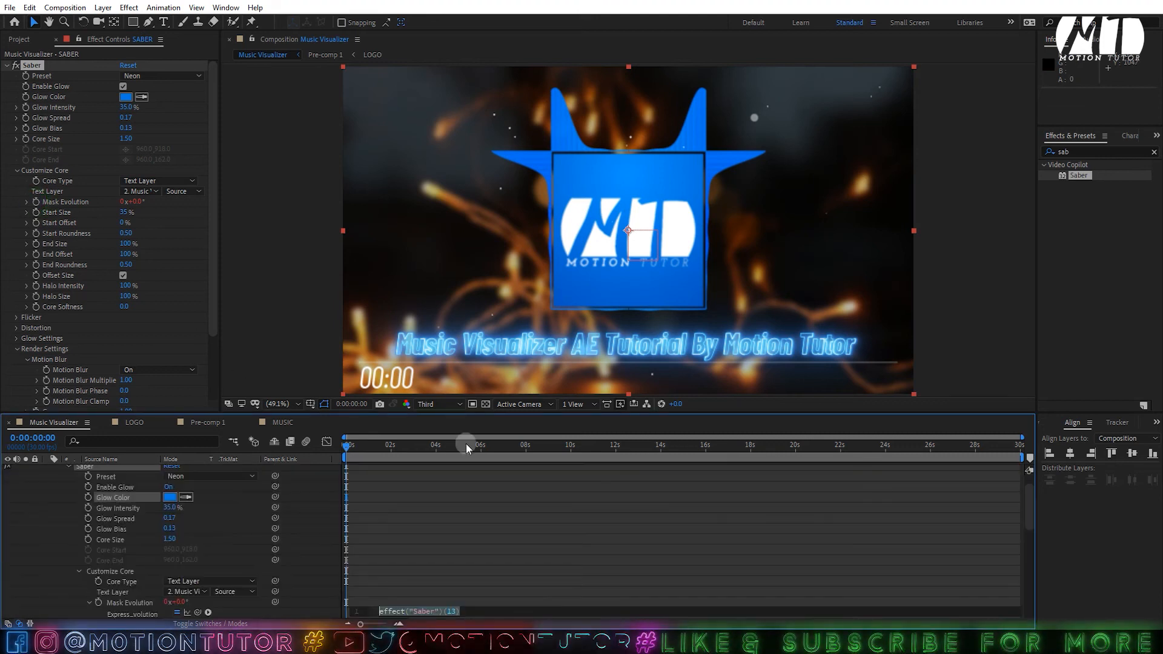
type("tim")
key("Return")
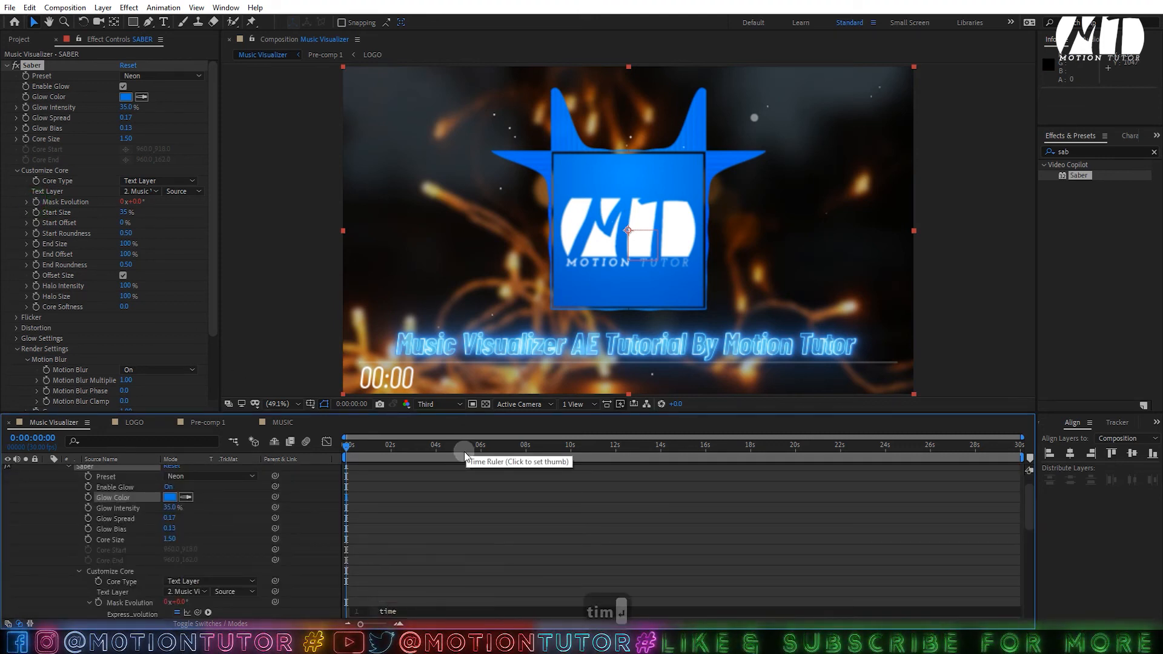
type("*")
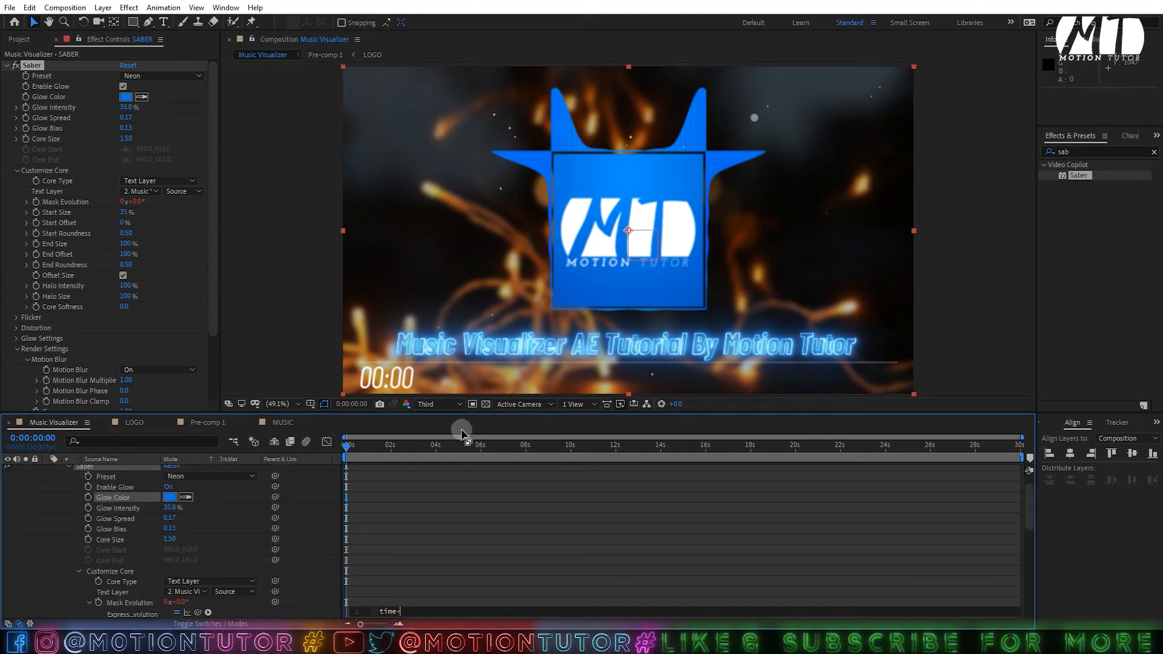
type("150")
left_click(492, 493)
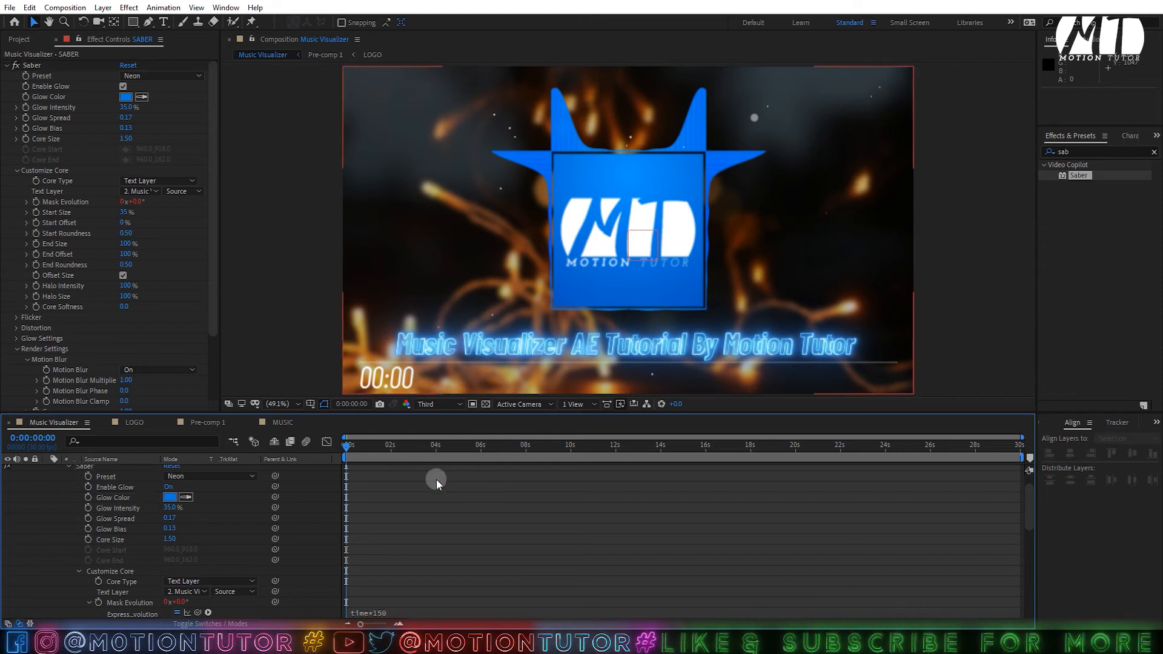
left_click(388, 612)
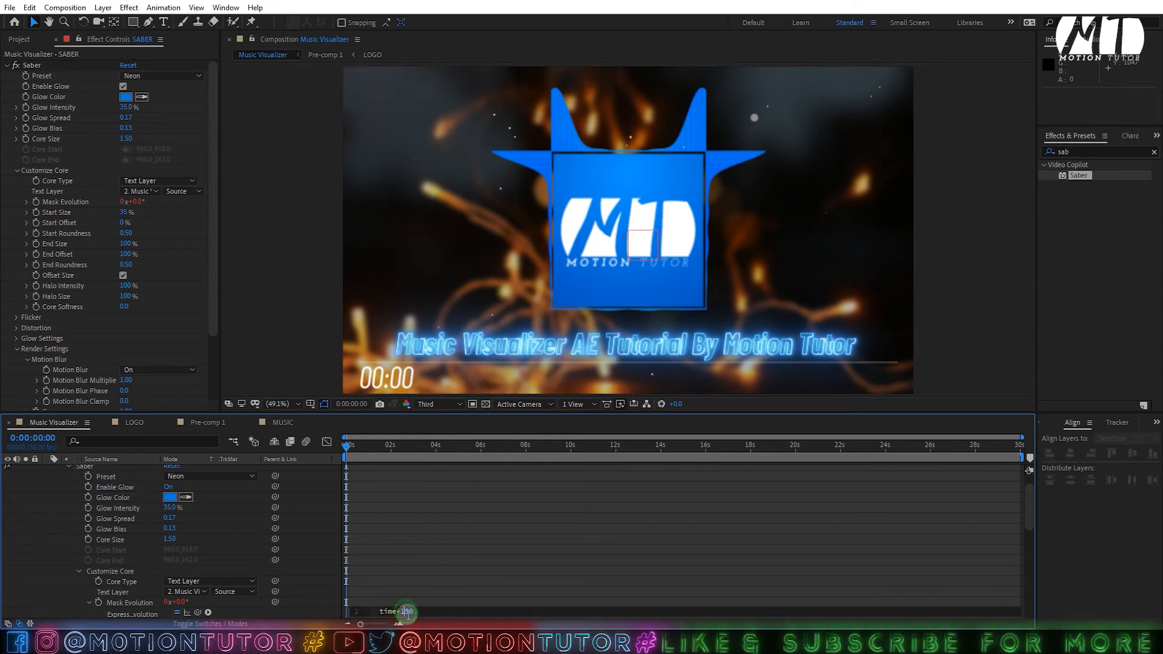
type("2")
left_click(442, 576)
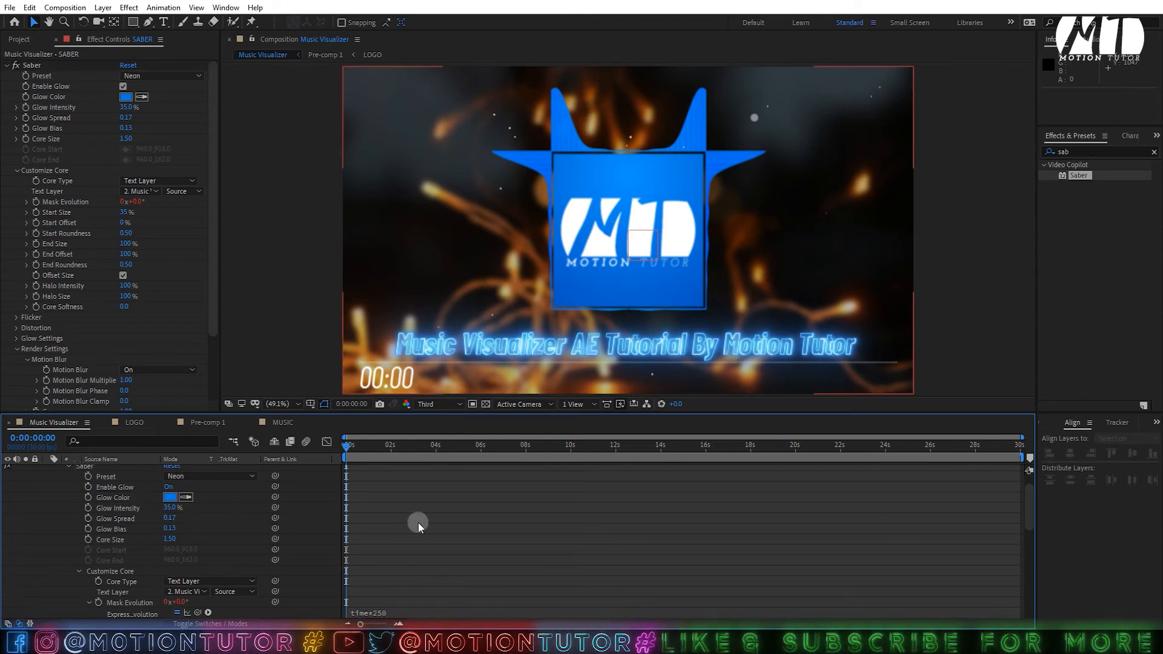
- Scrub the playhead to about six and then eight seconds to preview the glow
left_click_drag(380, 445, 541, 425)
left_click(79, 555)
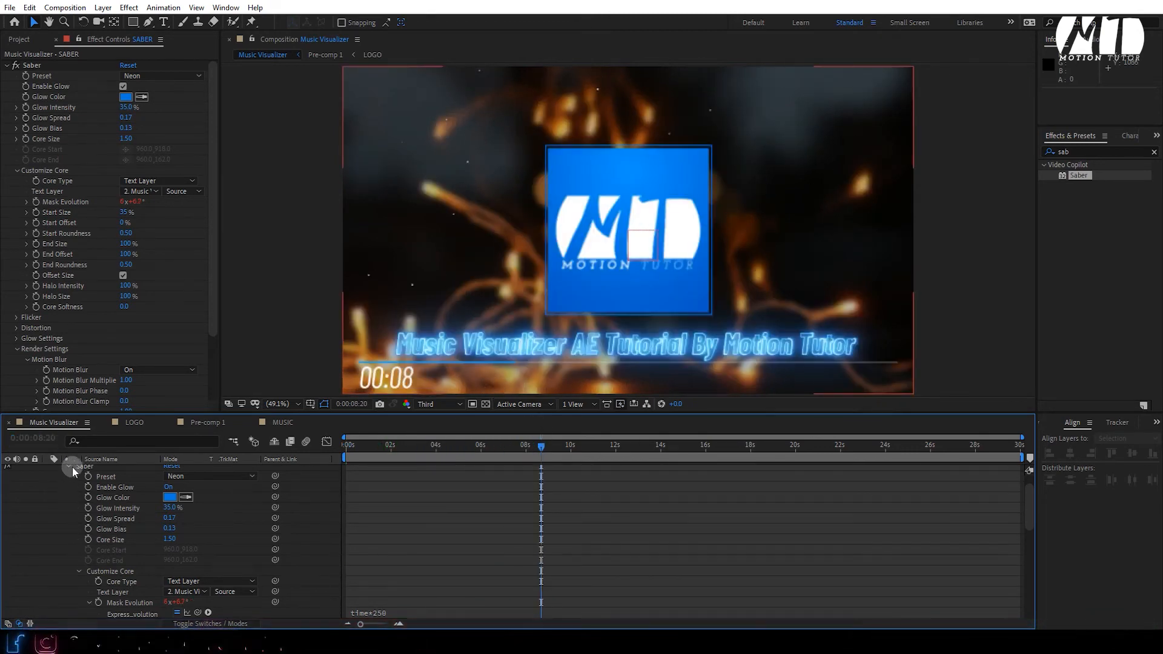
scroll(73, 469, "up", 2)
- Move Pre-comp 1 up to Position 960, 478 so the logo sits higher
left_click(47, 470)
left_click(97, 523)
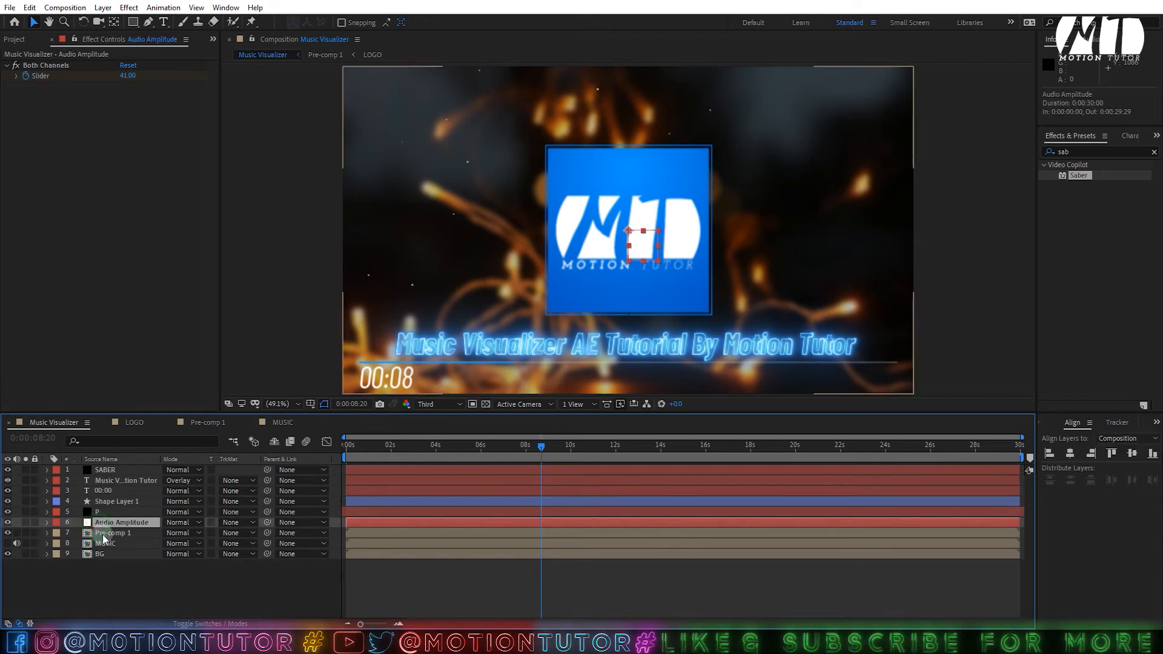
left_click(104, 533)
key("p")
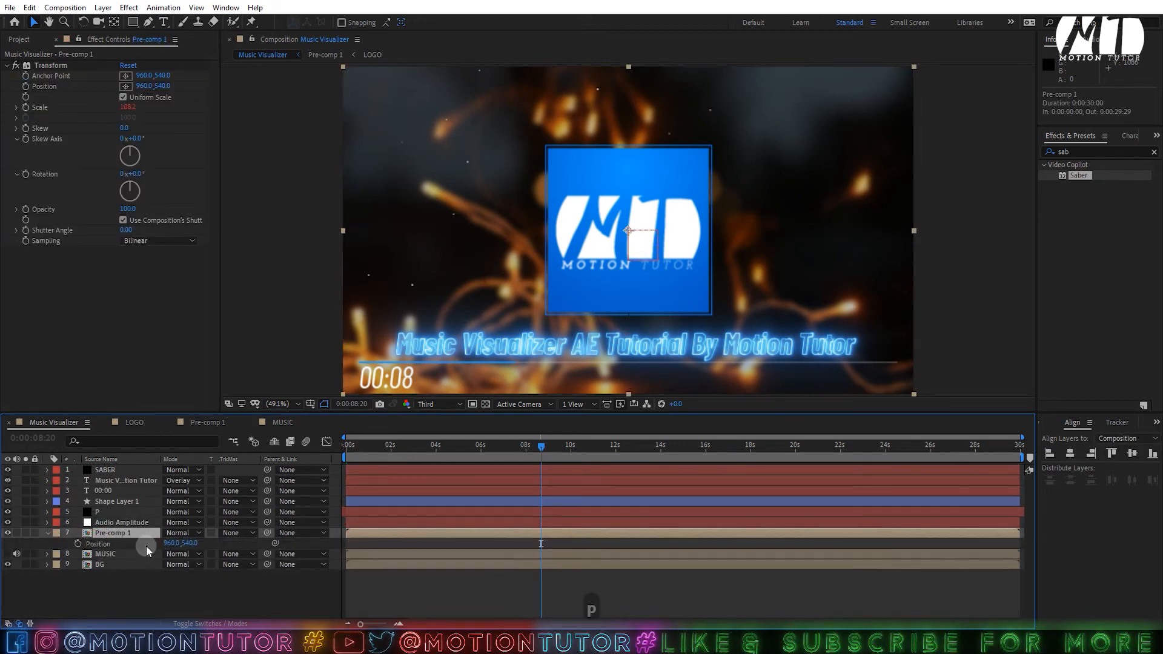
left_click_drag(176, 542, 214, 537)
left_click(436, 572)
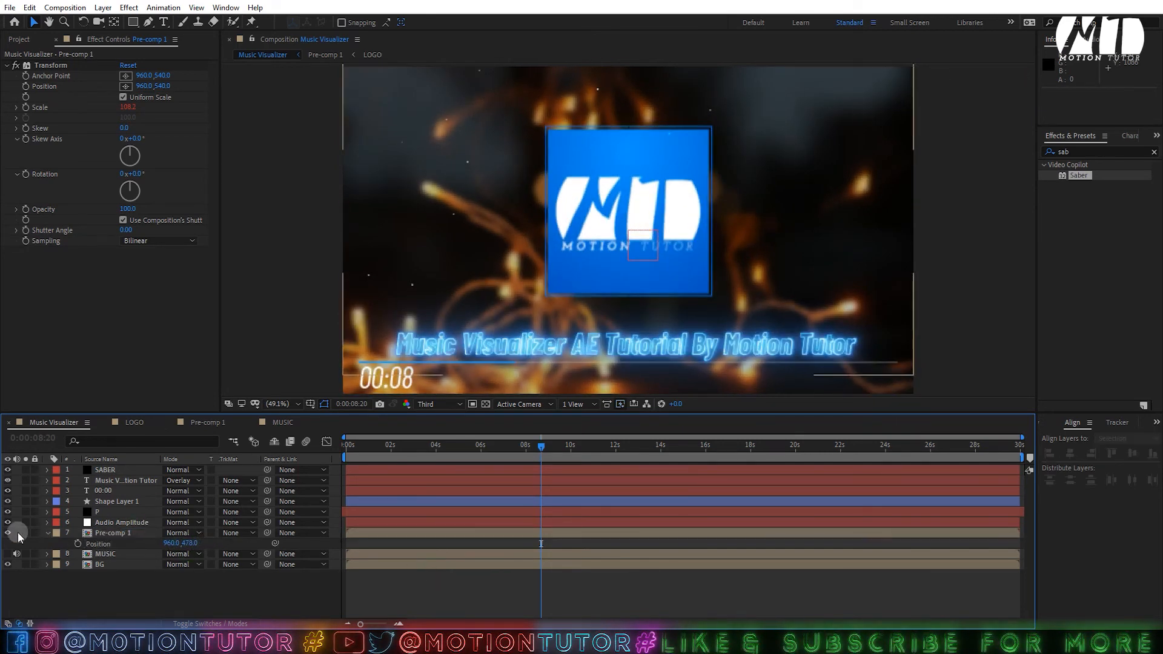
left_click(48, 532)
left_click(121, 480)
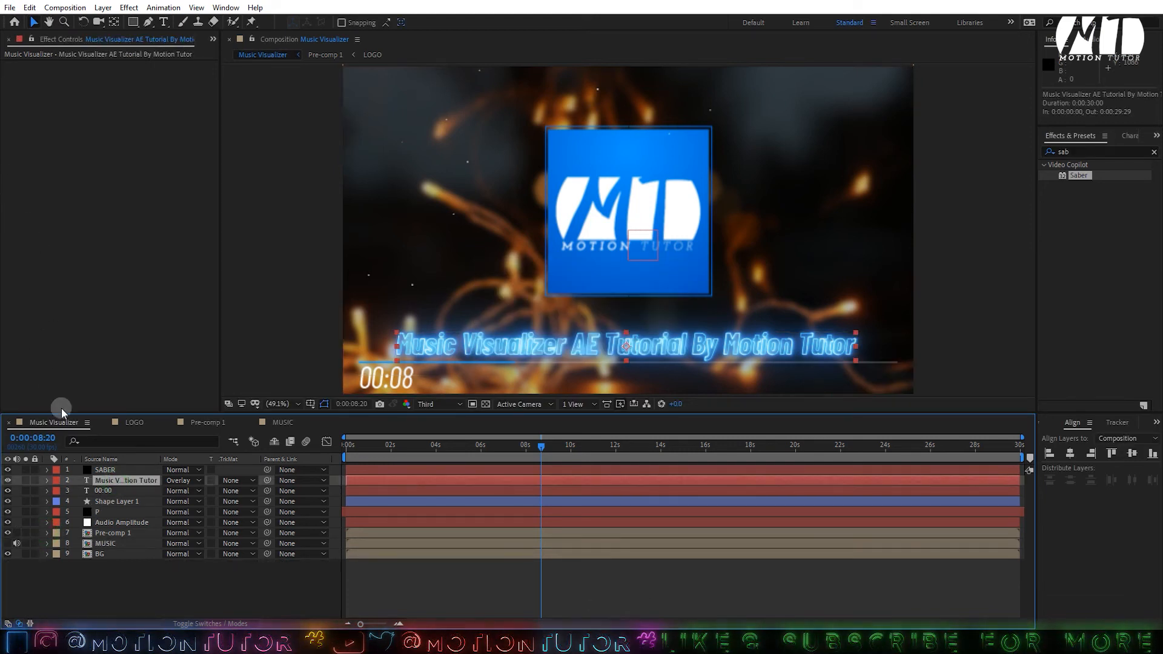
- Set the Saber End Offset to 50%
left_click(100, 470)
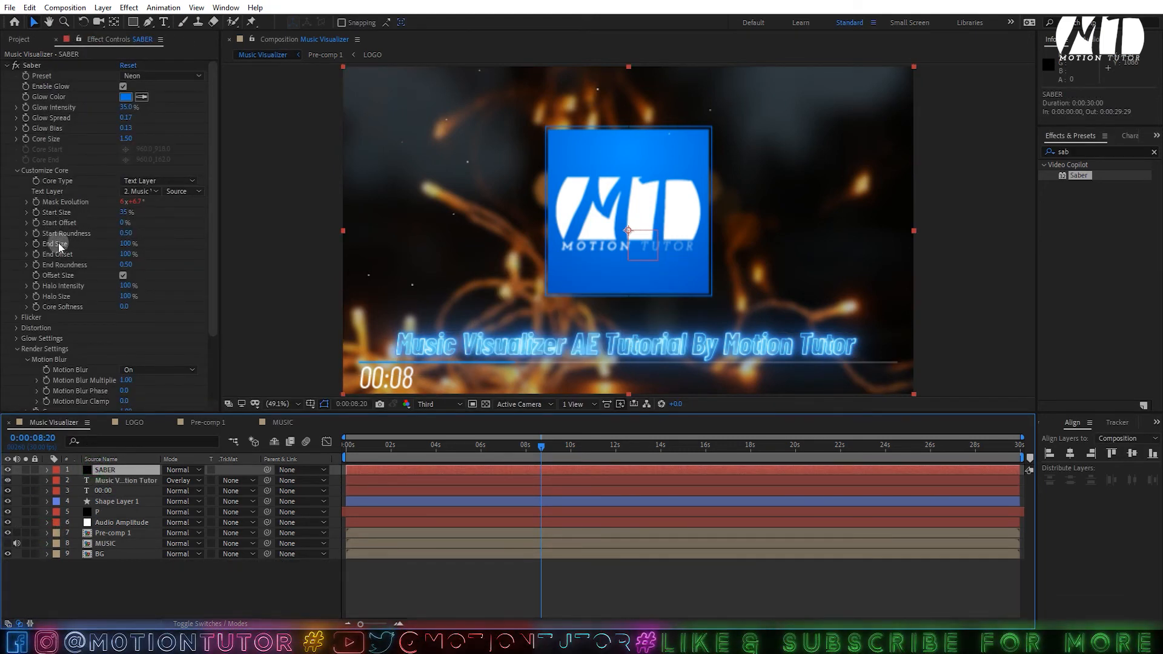
left_click(116, 253)
left_click(123, 253)
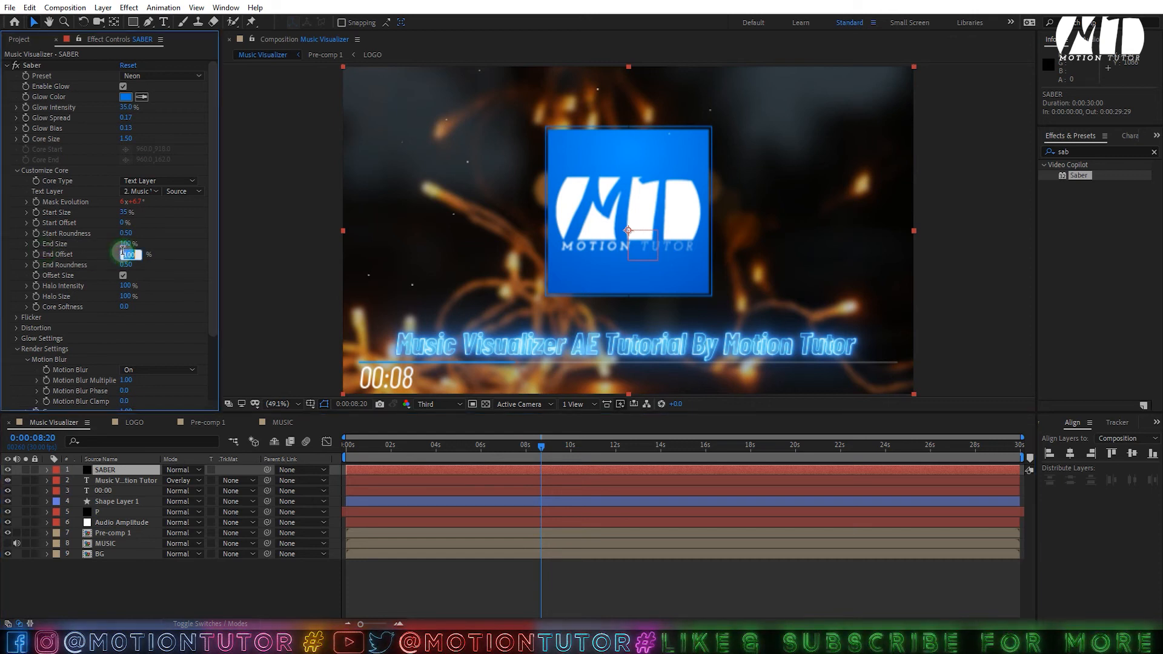
key("Return")
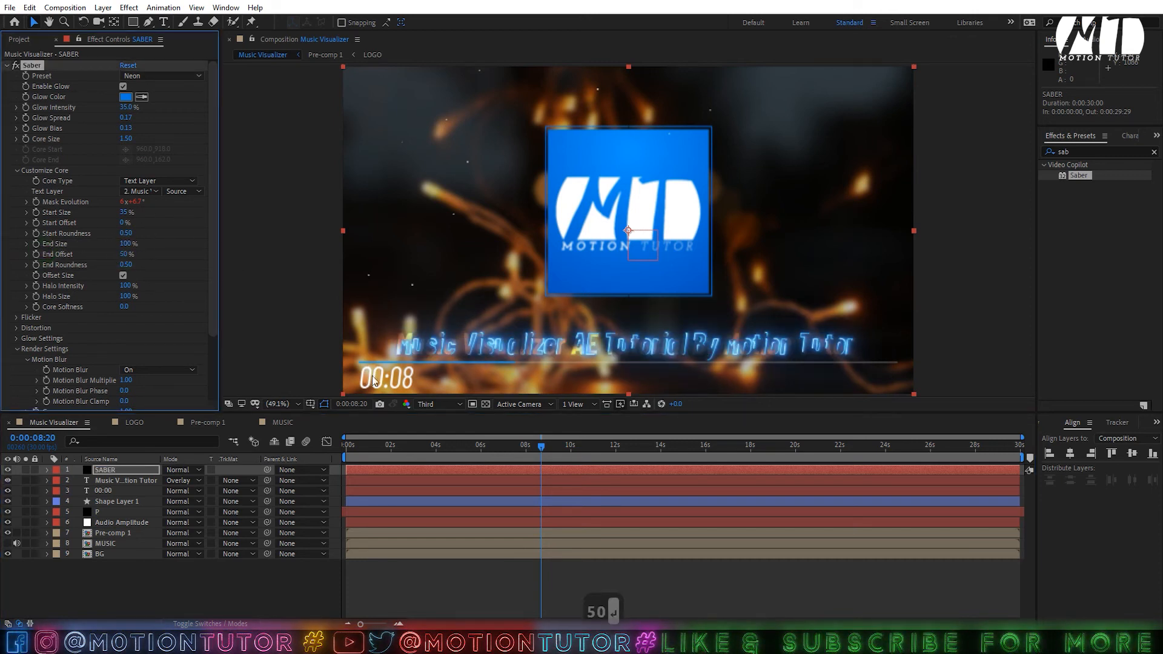
left_click(621, 591)
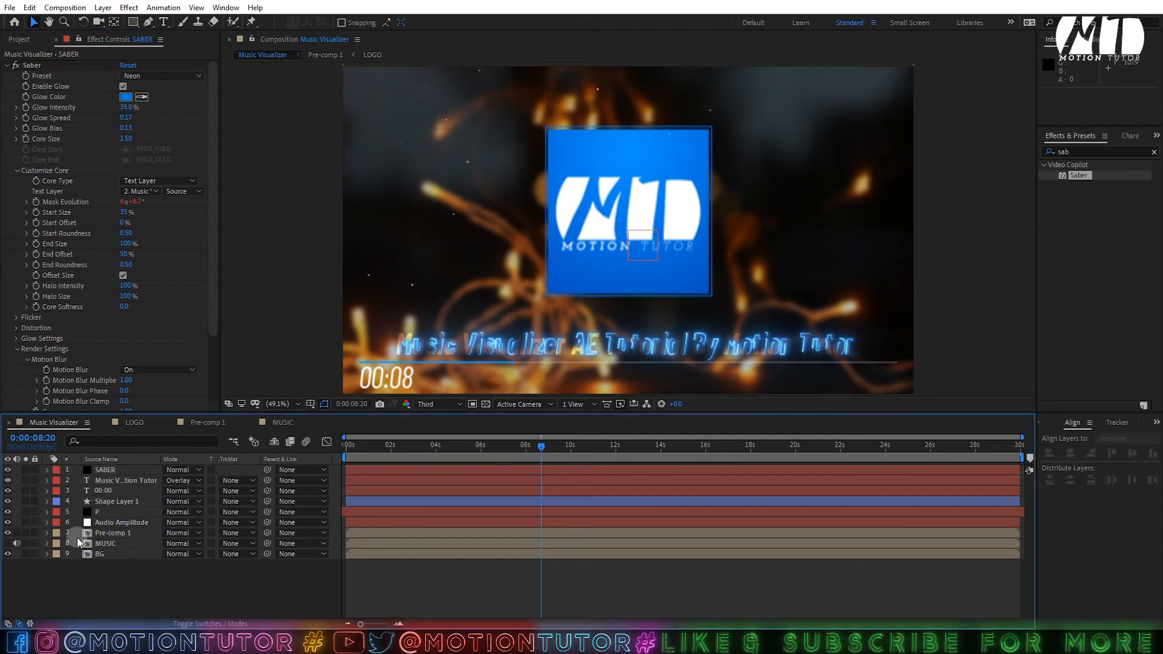
left_click(103, 490)
left_click(107, 470)
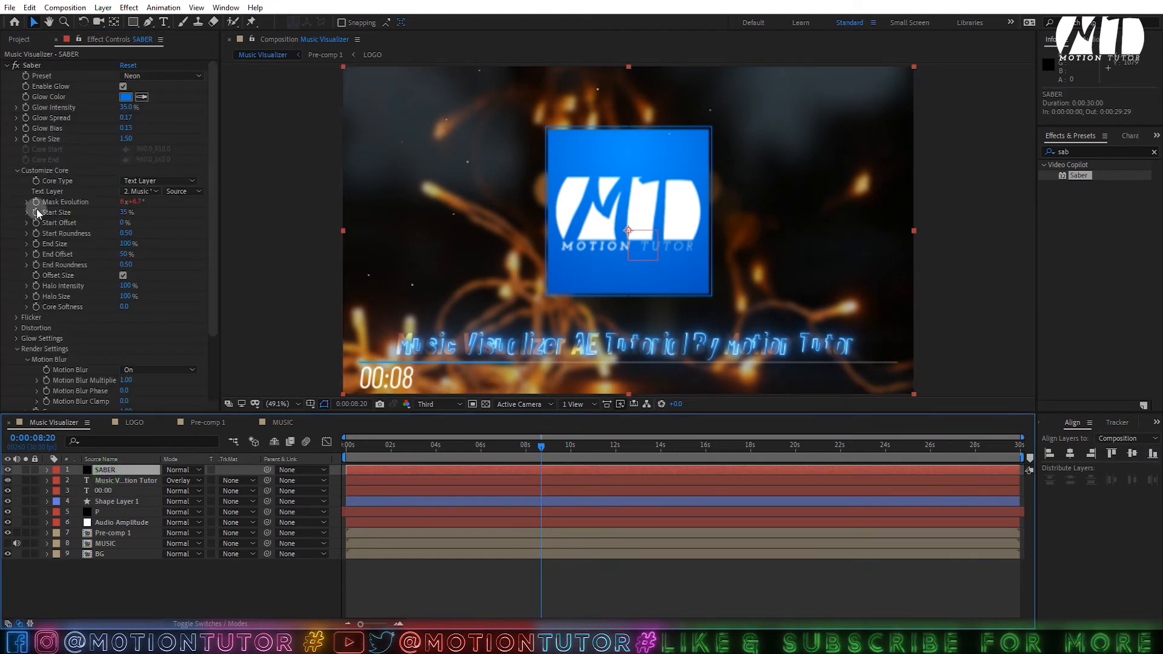
- Add an End Offset expression and copy Pre-comp 1's Scale Audio Amplitude expression
left_click(35, 254, "alt")
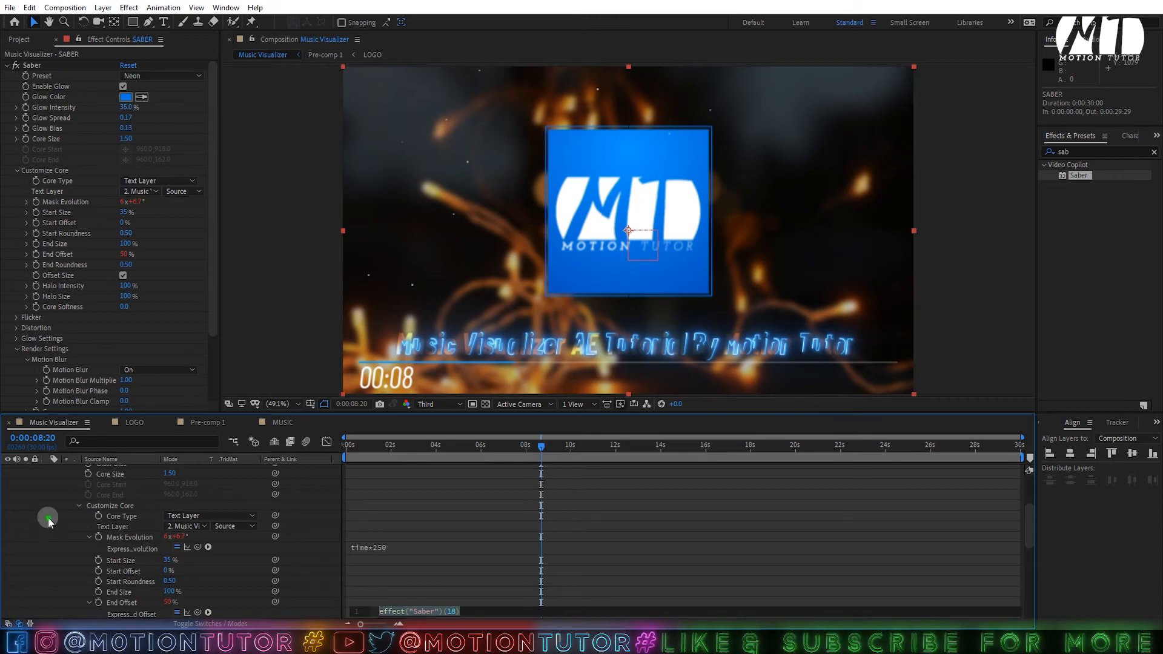
left_click(48, 517)
scroll(100, 520, "down", 10)
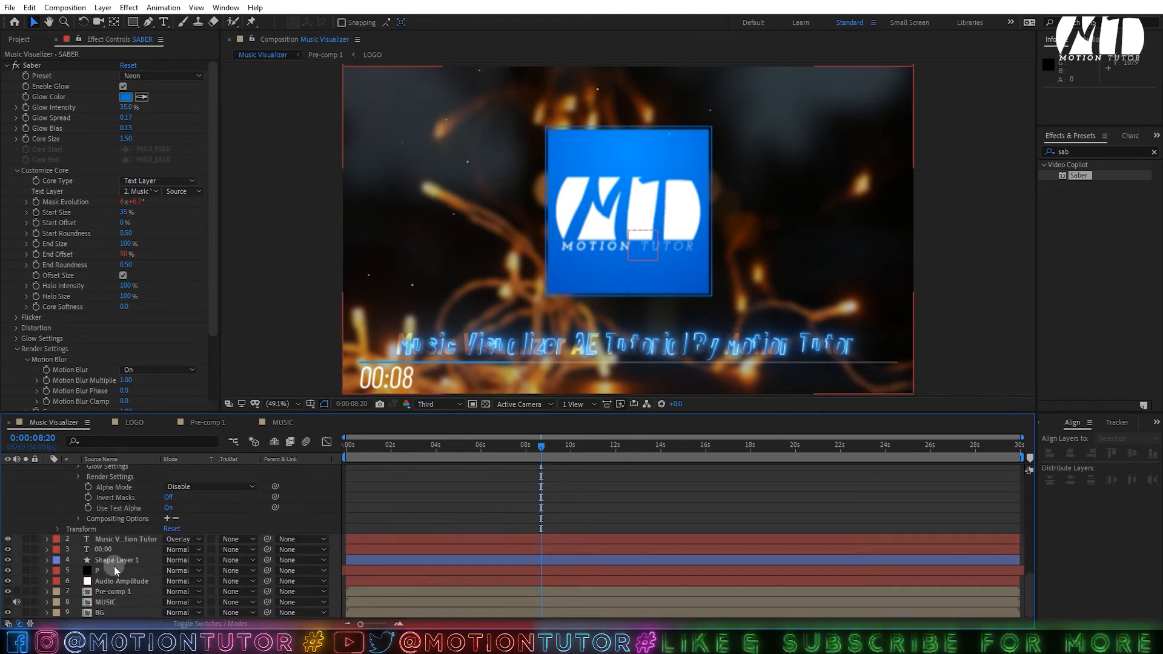
left_click(104, 580)
left_click(108, 592)
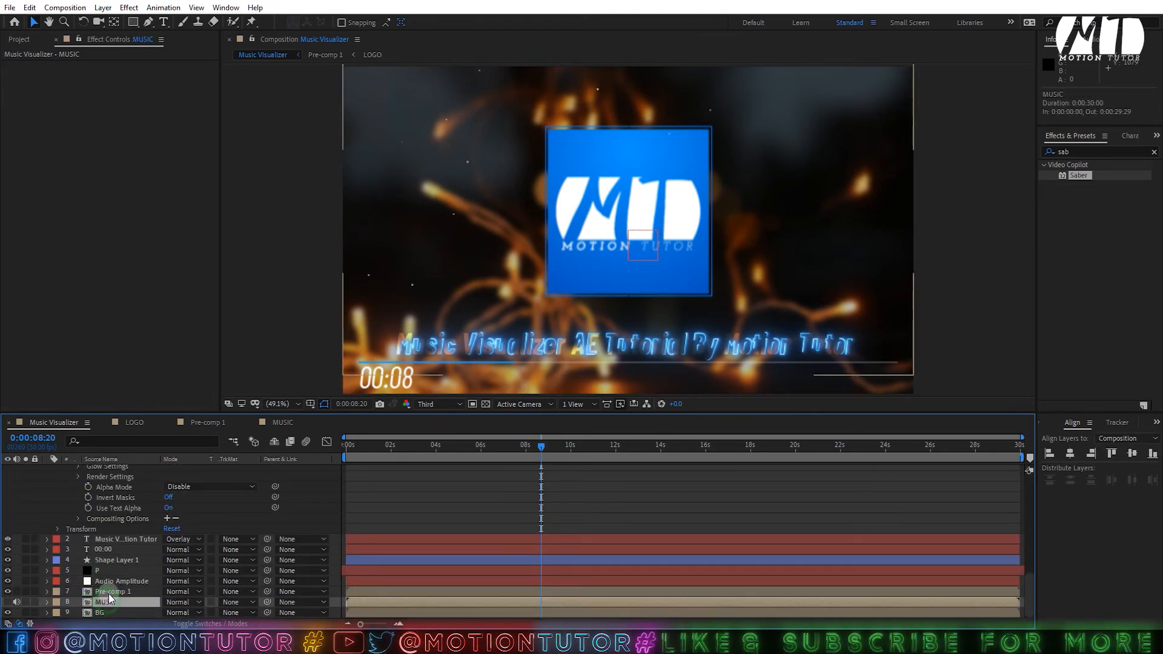
key("e")
key("e")
left_click(410, 588)
key("ctrl+c")
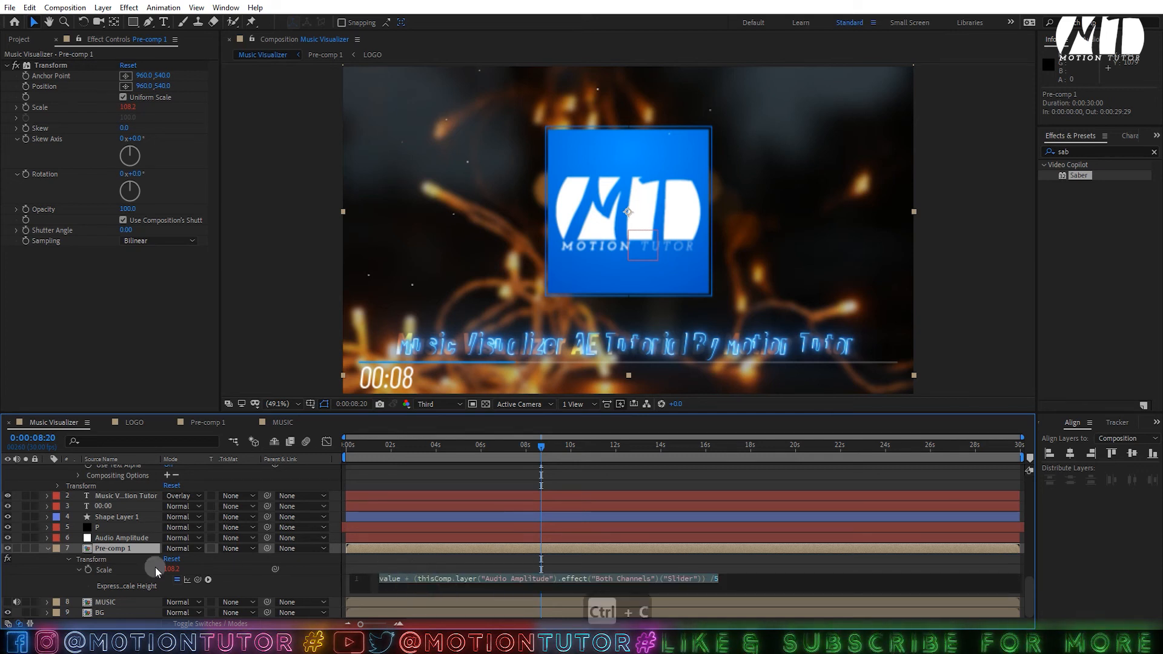
left_click(46, 550)
scroll(96, 539, "up", 6)
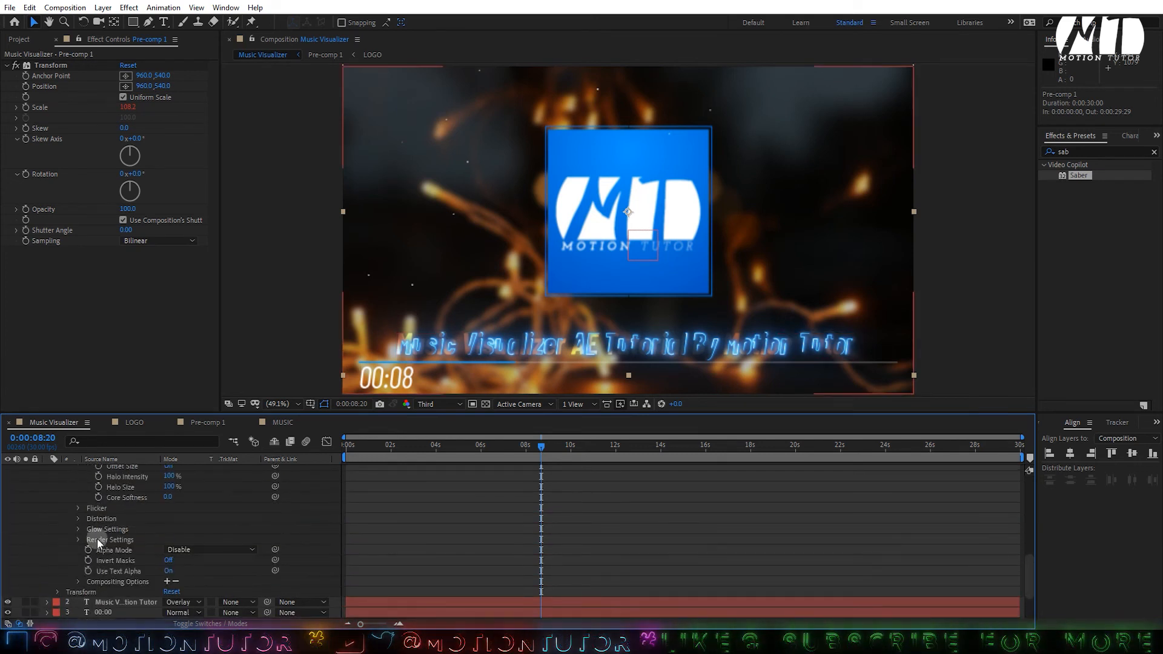
- Paste the Audio Amplitude expression into End Offset, preview it, and open Pre-comp 1
left_click(426, 570)
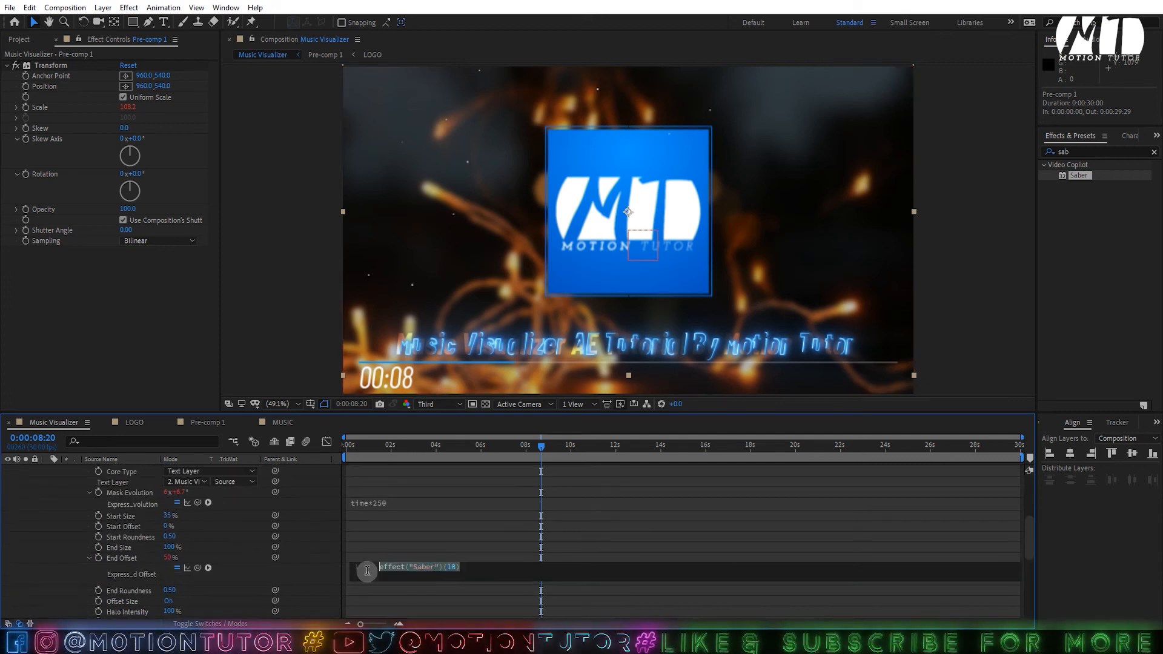
key("ctrl+v")
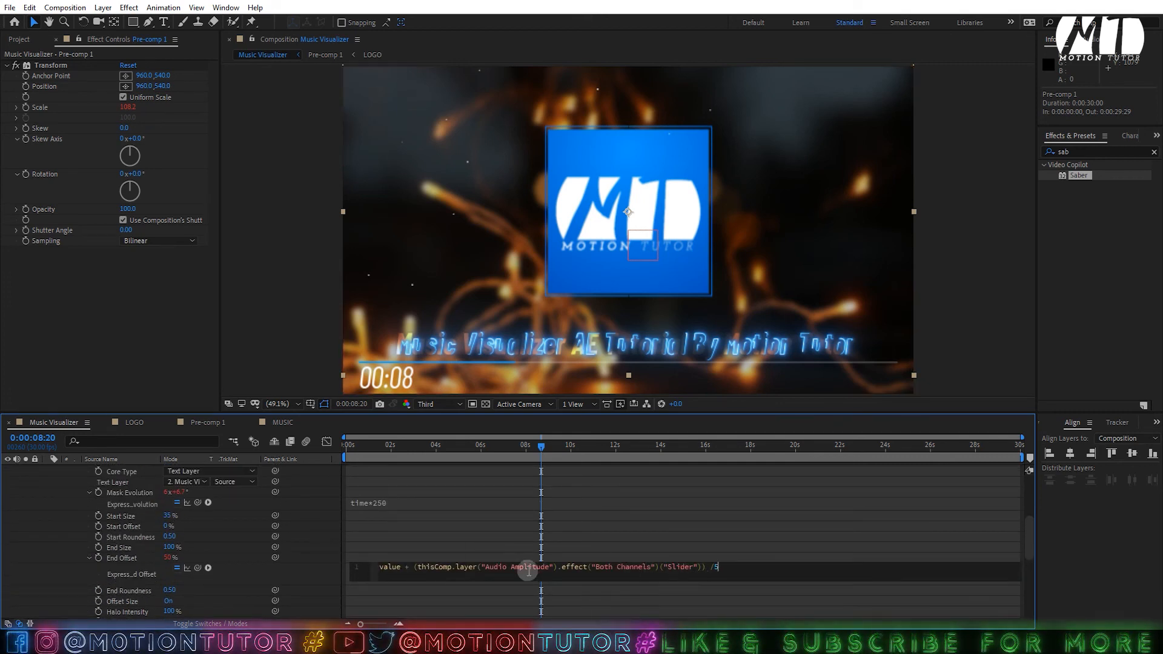
left_click(9, 570)
left_click(735, 566)
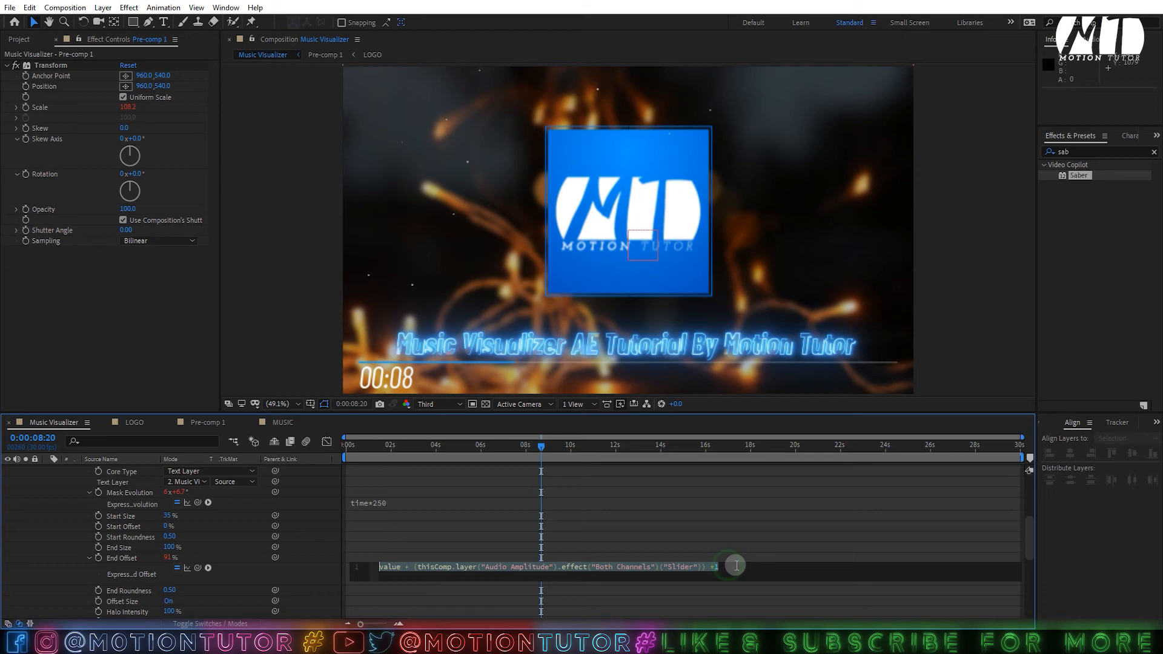
left_click(736, 567)
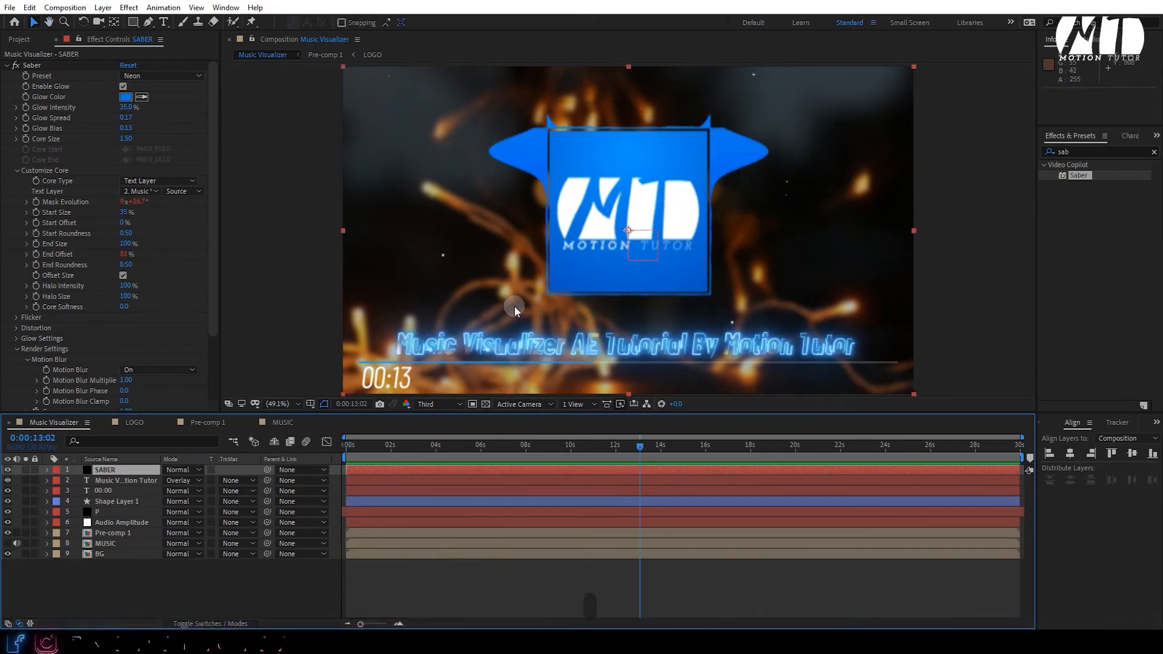
key("space")
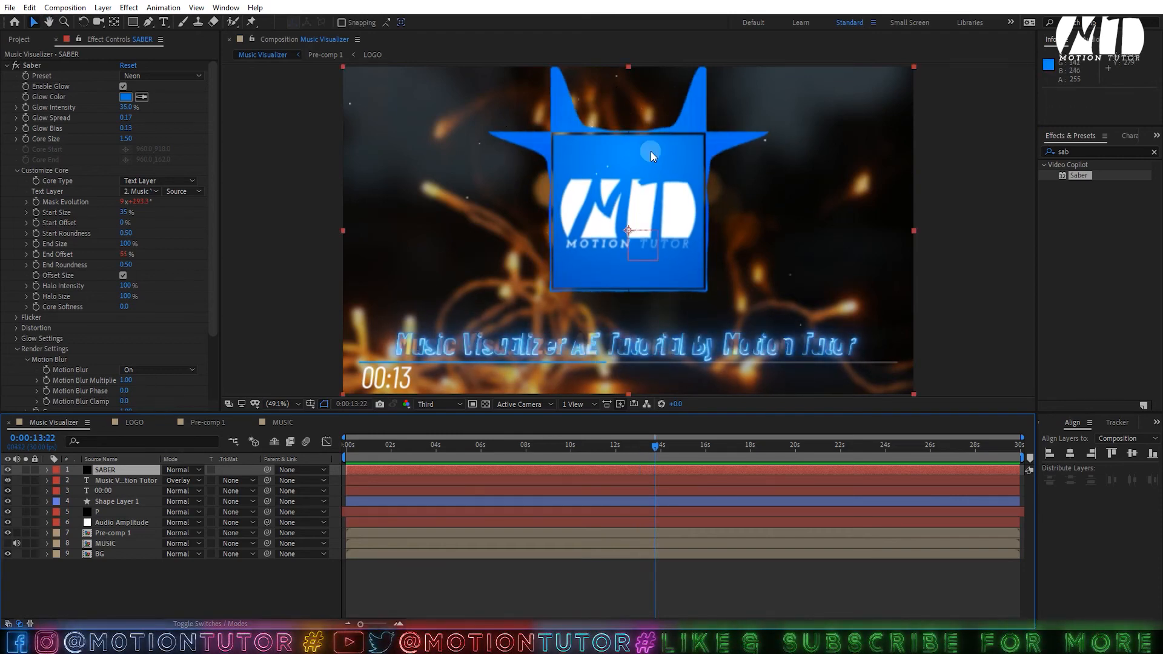
left_click(200, 422)
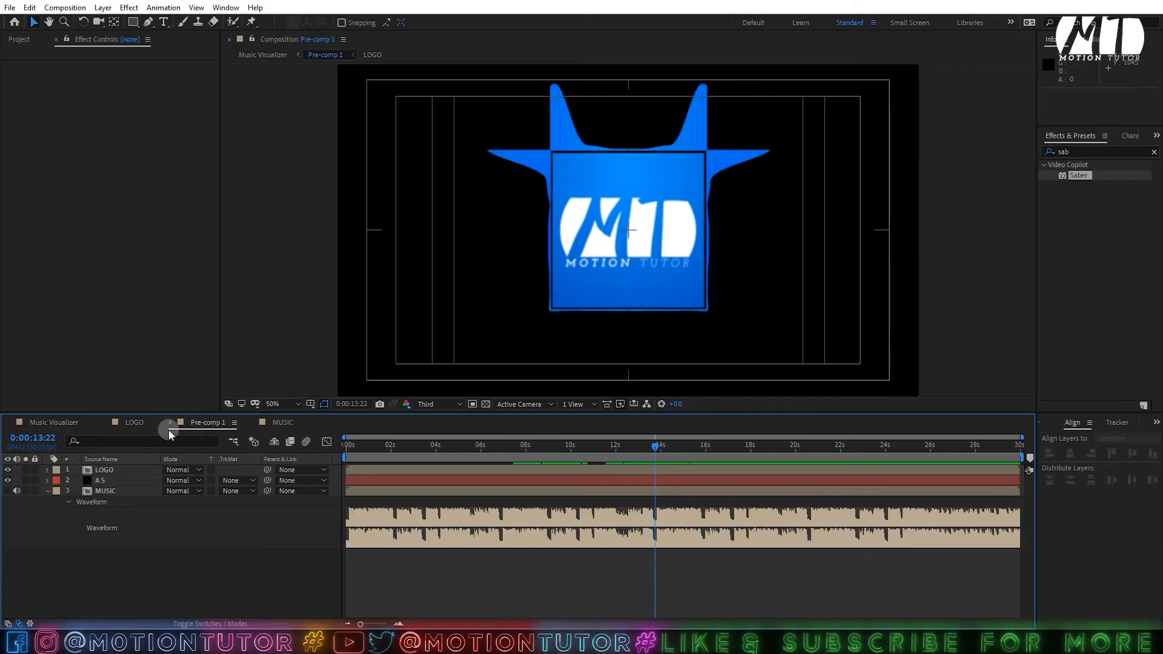
- Apply Glow to the A S spectrum layer with Glow Intensity 0.5
left_click(115, 481)
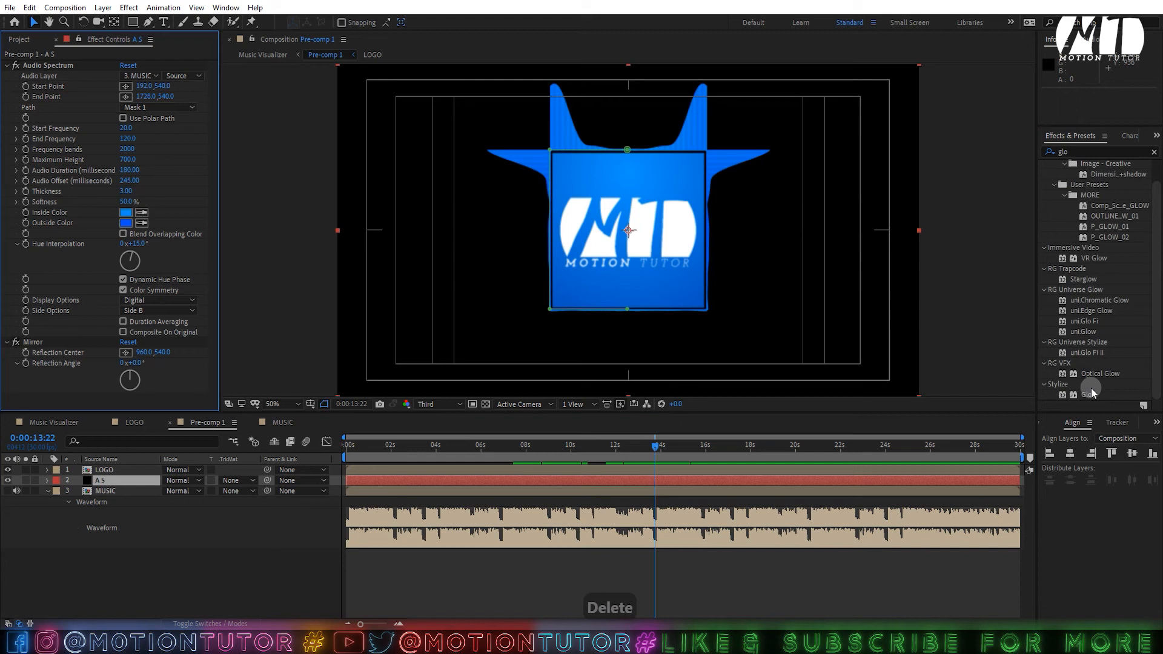
left_click_drag(1089, 393, 862, 399)
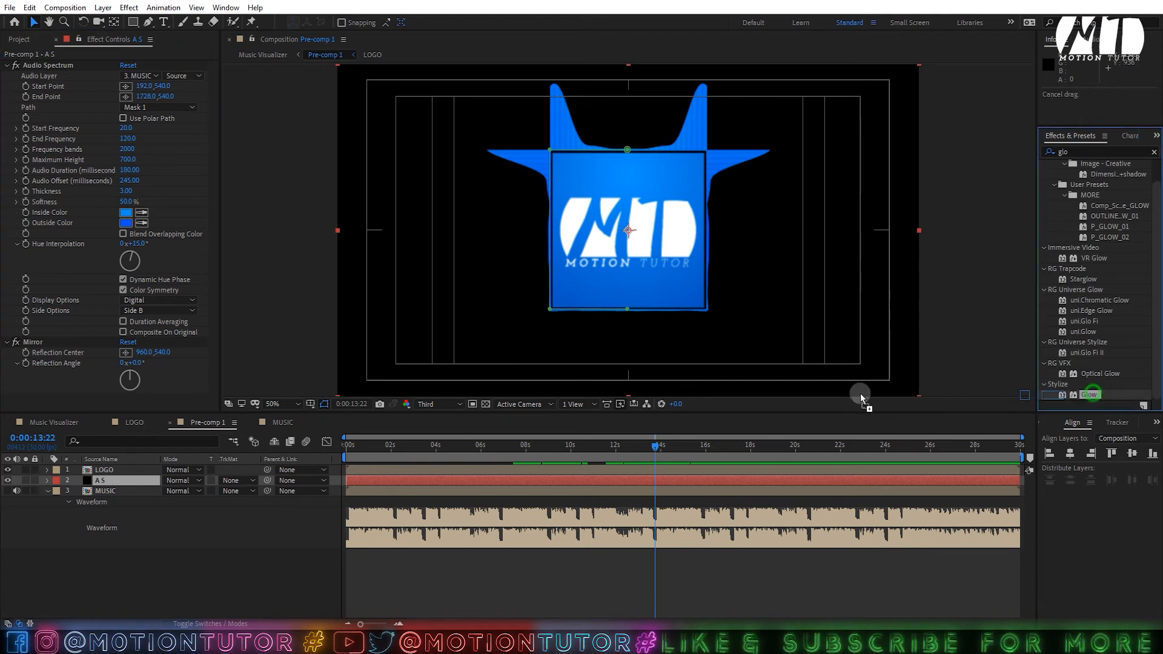
left_click_drag(58, 381, 122, 330)
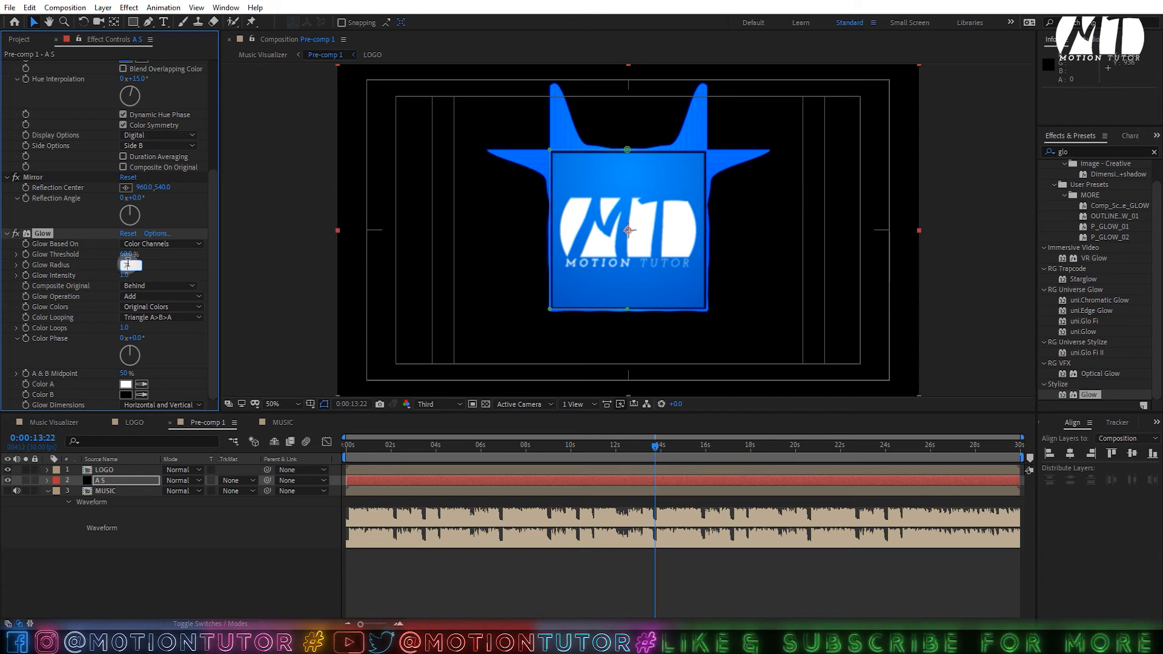
left_click(125, 275)
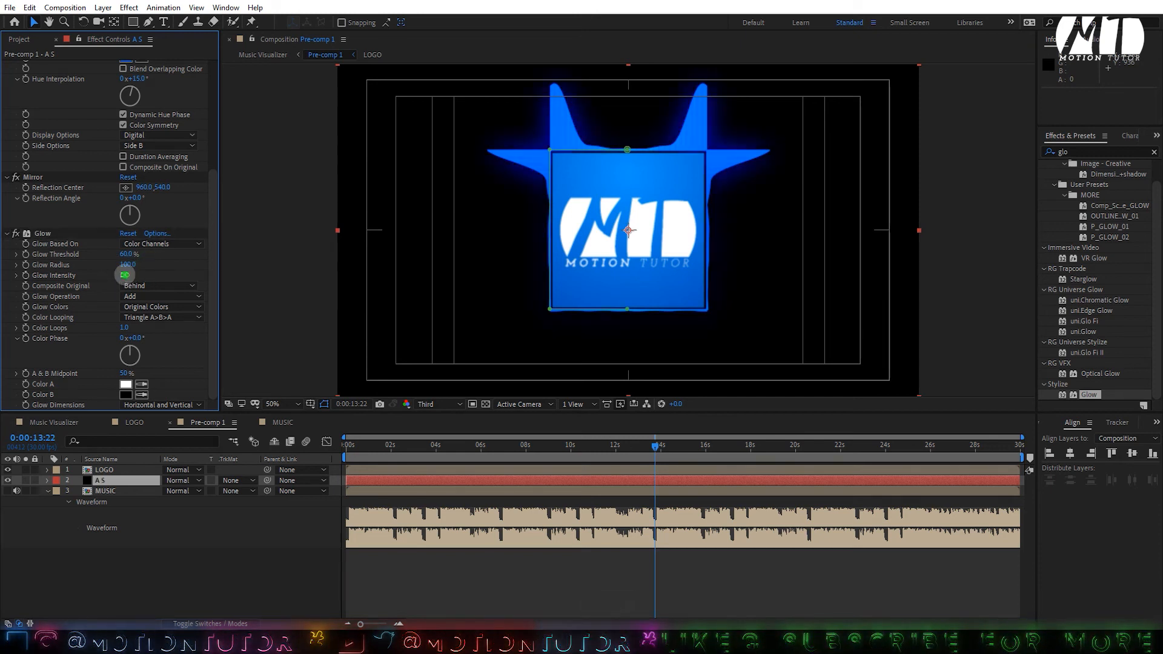
type(".5")
key("Return")
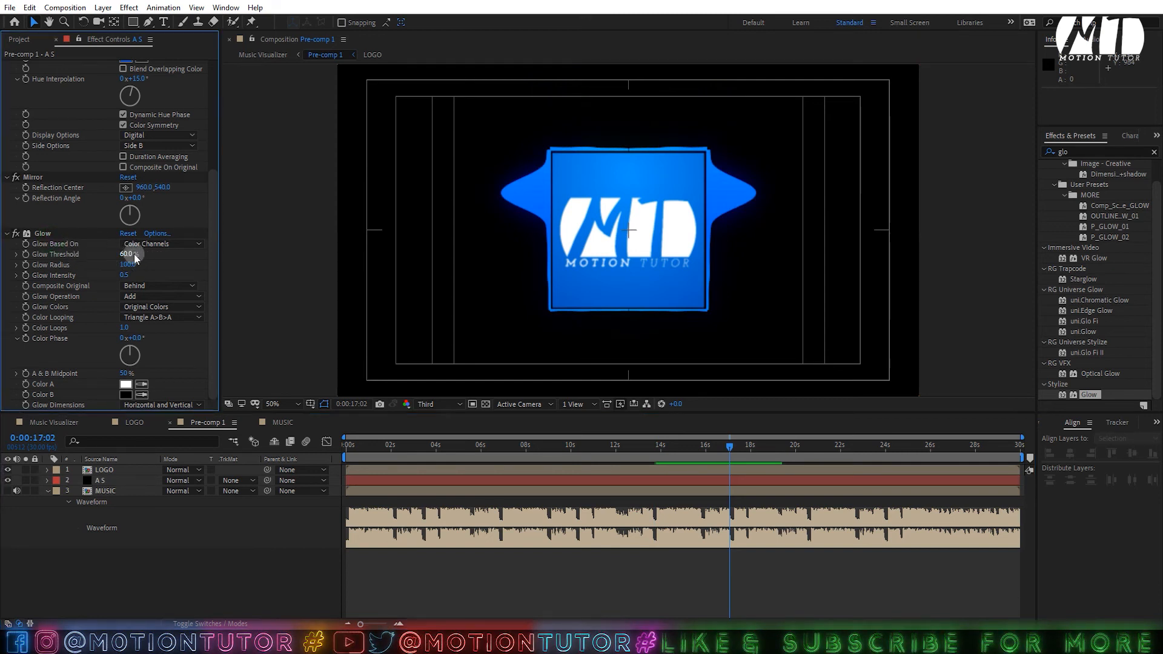
left_click_drag(125, 275, 572, 267)
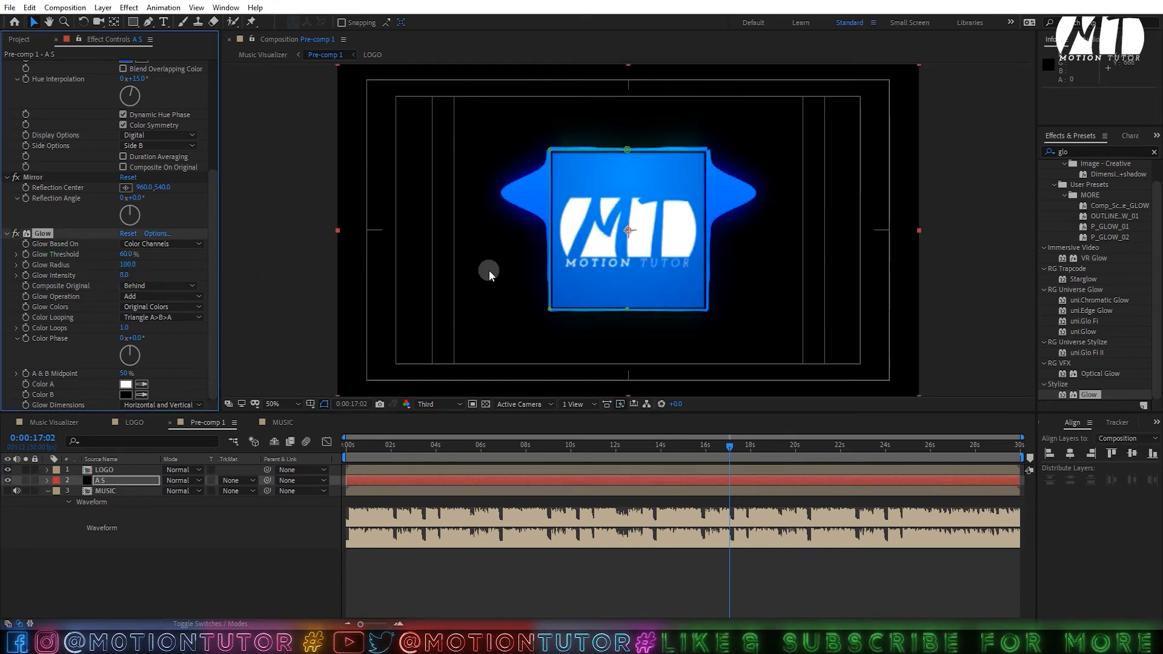
key("ctrl+z")
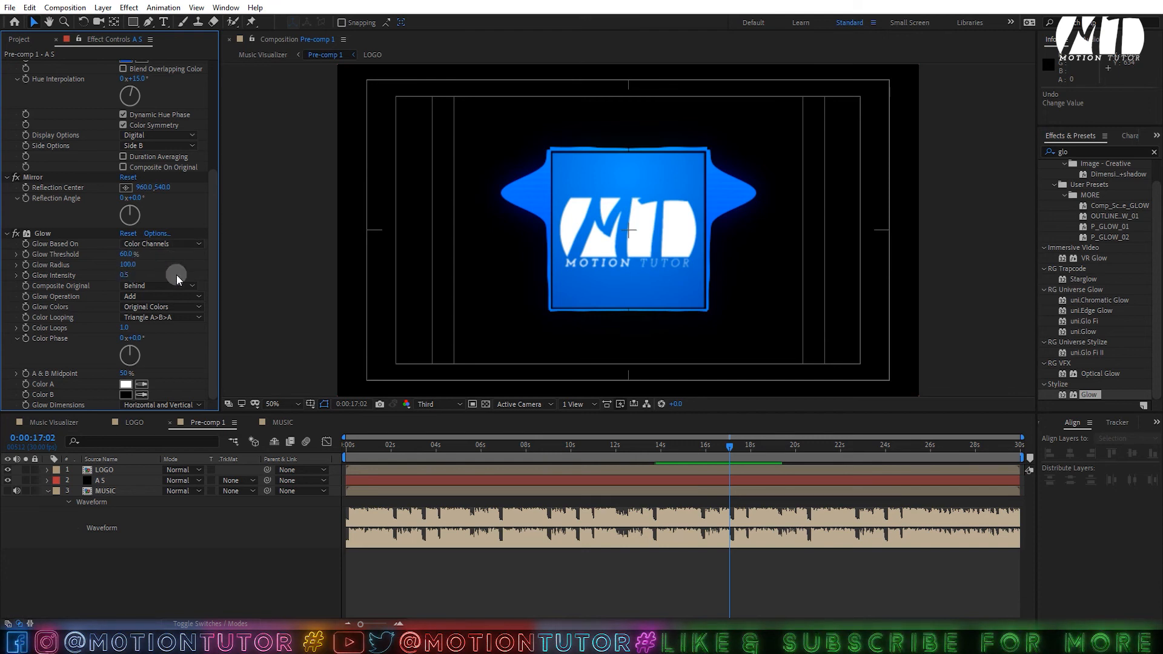
scroll(624, 168, "up", 8)
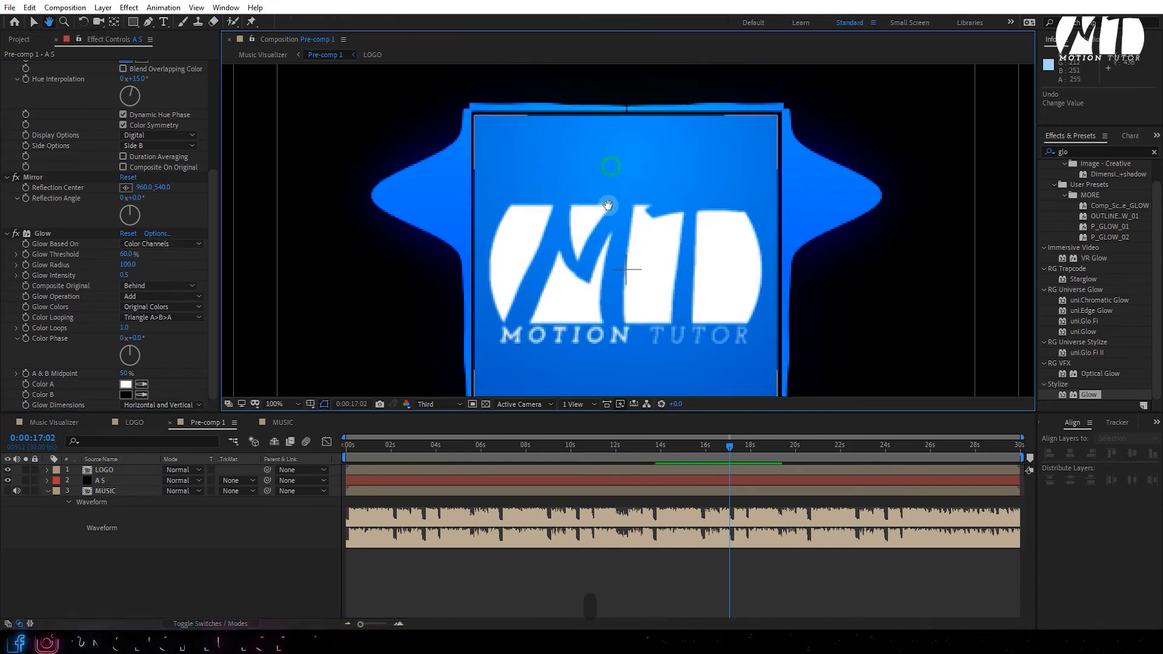
- Set Pre-comp 1's preview resolution to Full and inspect the A S spectrum mask
left_click(454, 404)
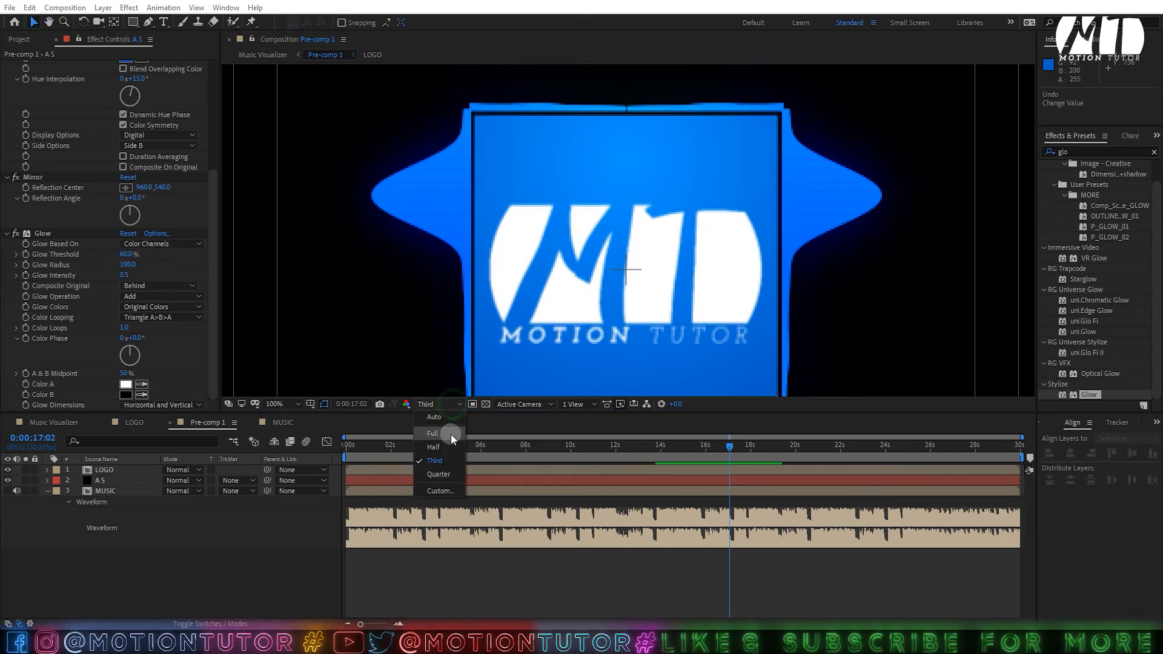
left_click(450, 434)
scroll(648, 200, "up", 9)
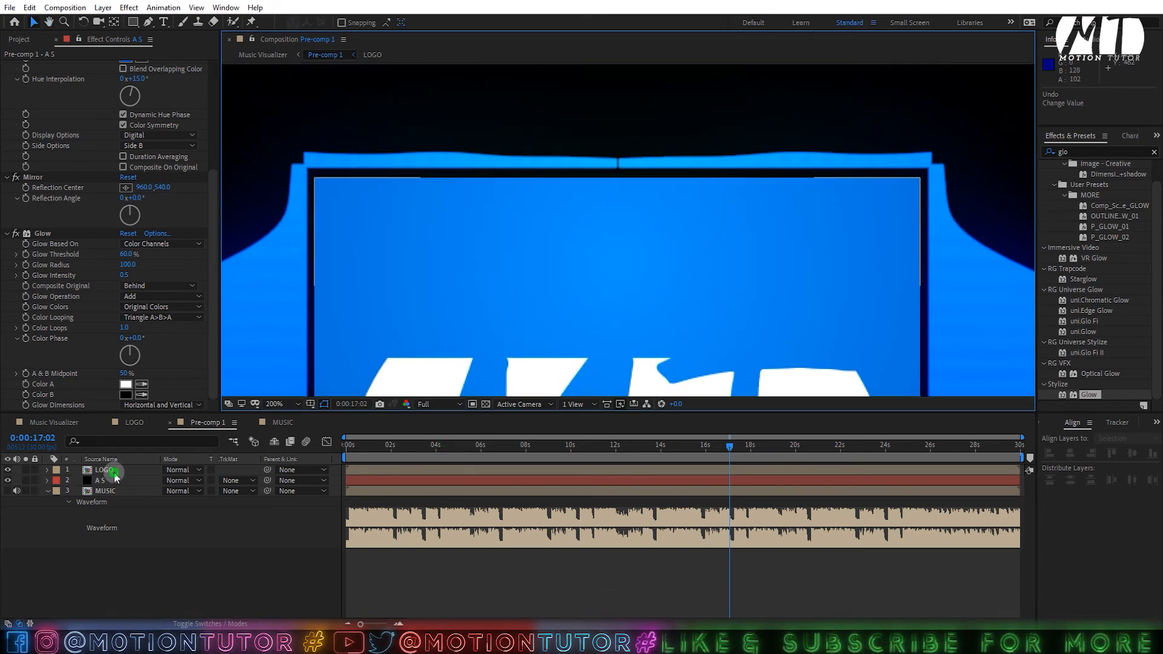
left_click(93, 479)
left_click(618, 167)
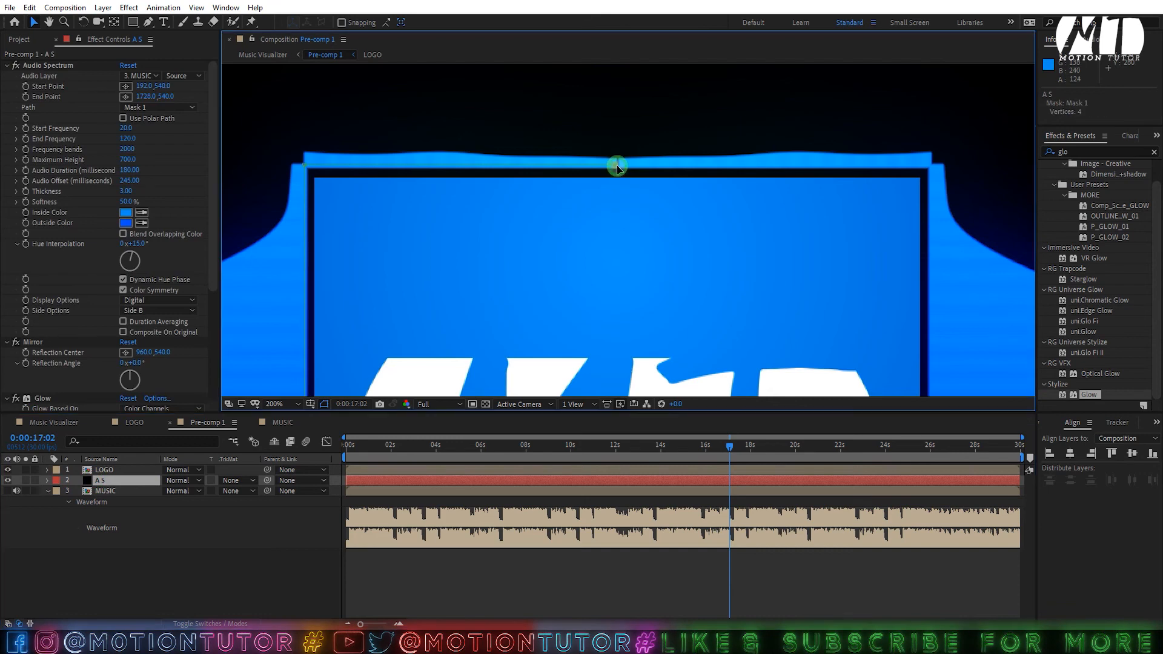
scroll(618, 167, "down", 4)
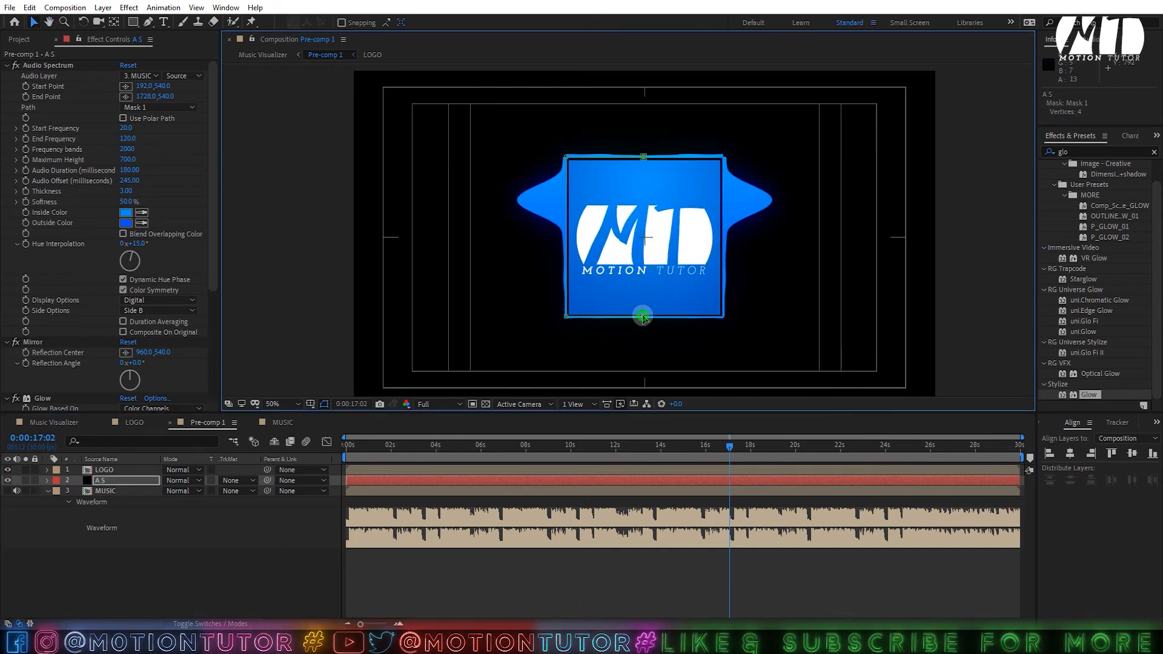
scroll(640, 281, "up", 3)
scroll(655, 267, "down", 5)
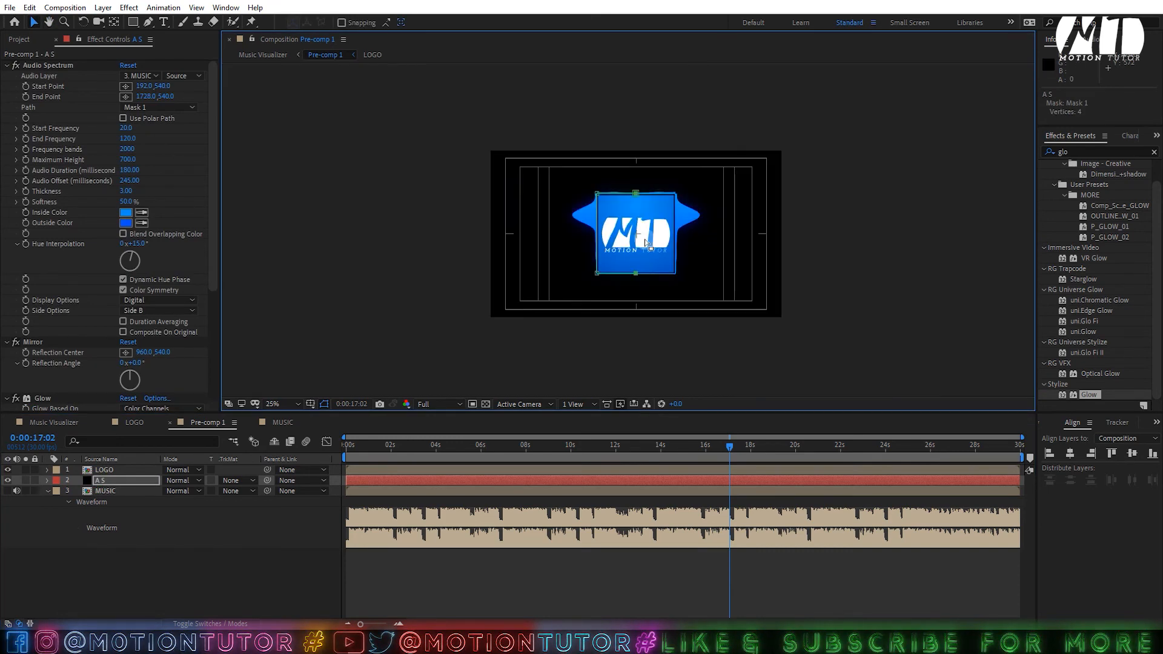
scroll(673, 258, "up", 3)
scroll(673, 258, "down", 3)
scroll(656, 265, "up", 2)
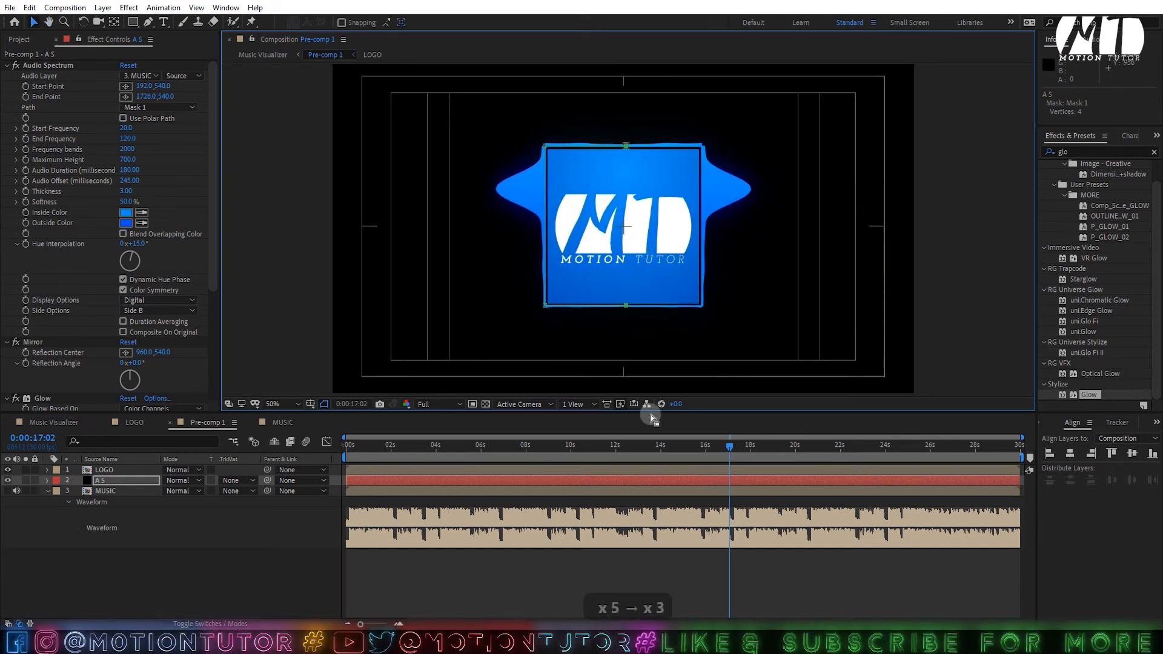
- Set magnification to Fit, then play back the Music Visualizer composition
left_click(672, 574)
left_click(623, 245)
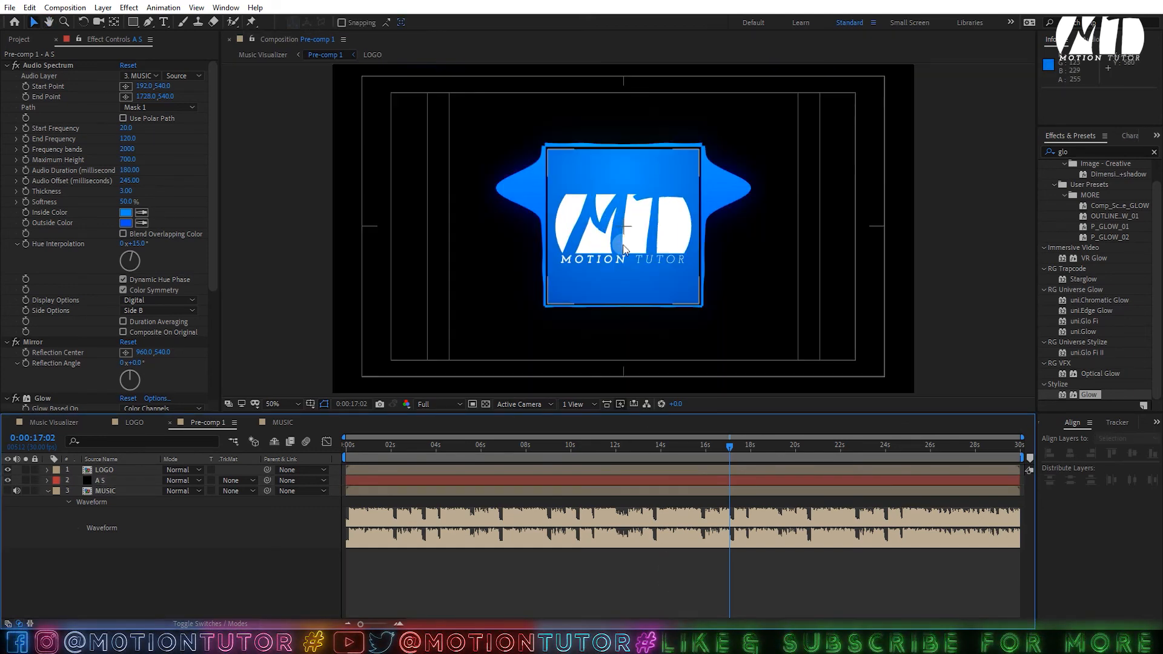
scroll(617, 241, "up", 2)
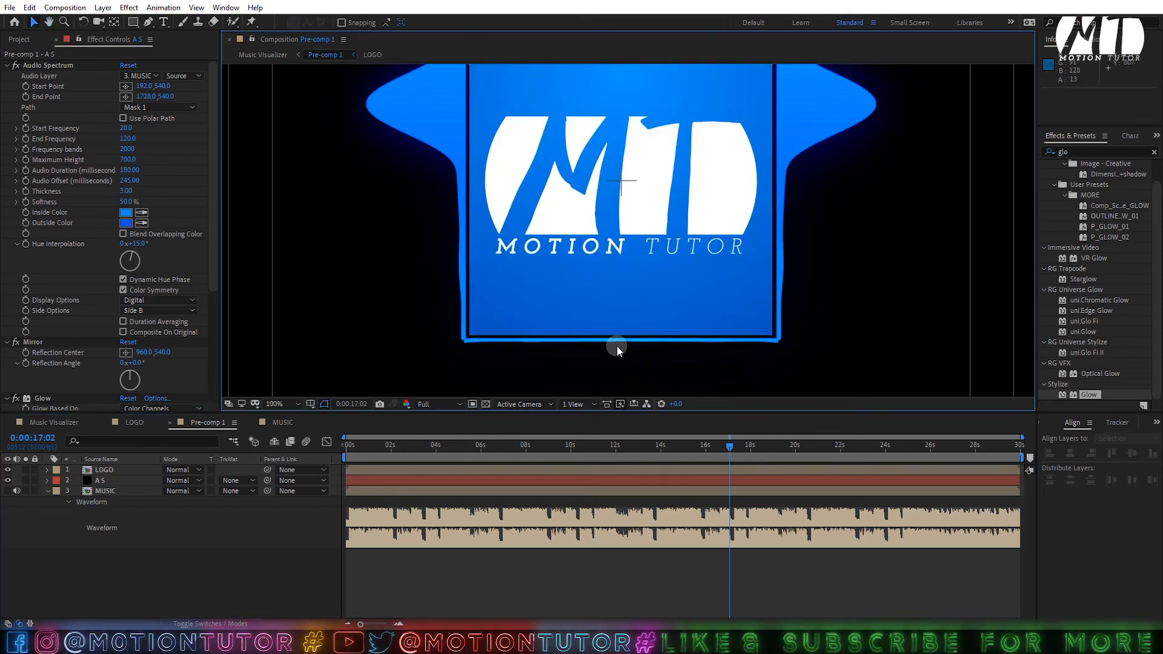
scroll(617, 347, "down", 5)
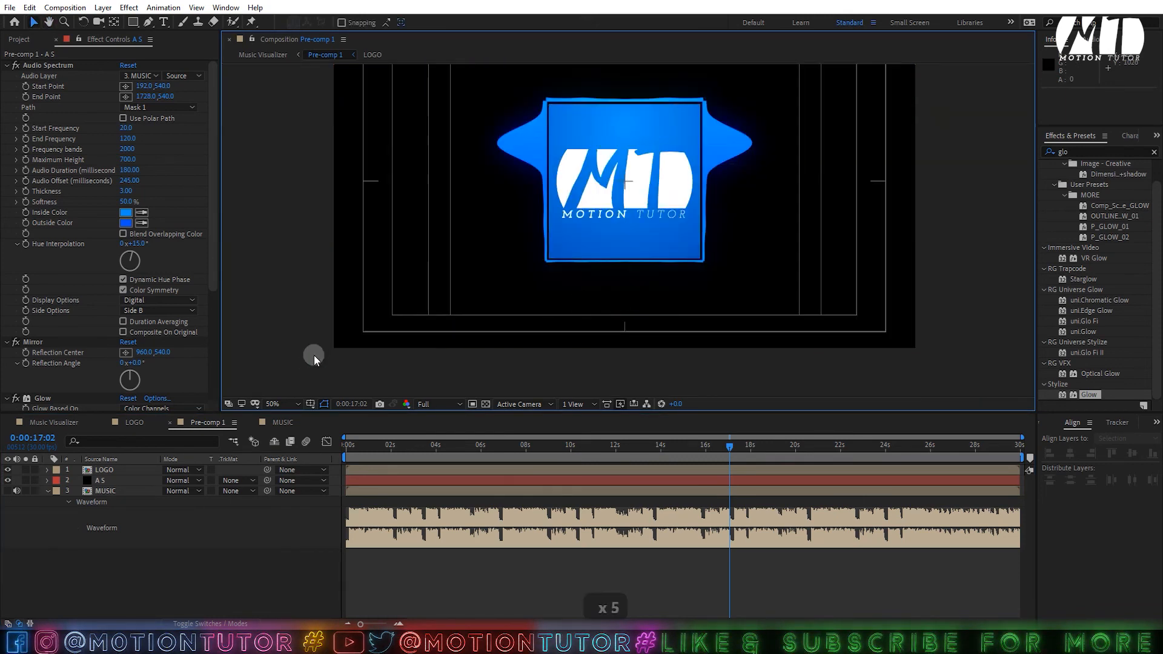
left_click(287, 404)
left_click(278, 195)
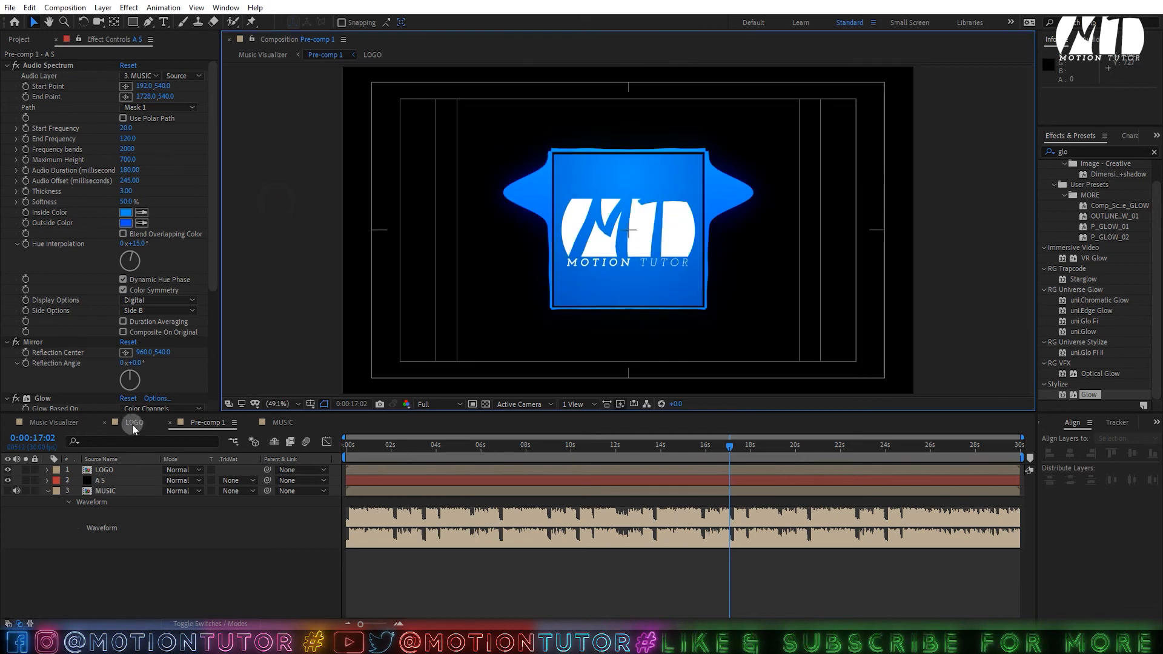
left_click(132, 424)
left_click(54, 422)
key("space")
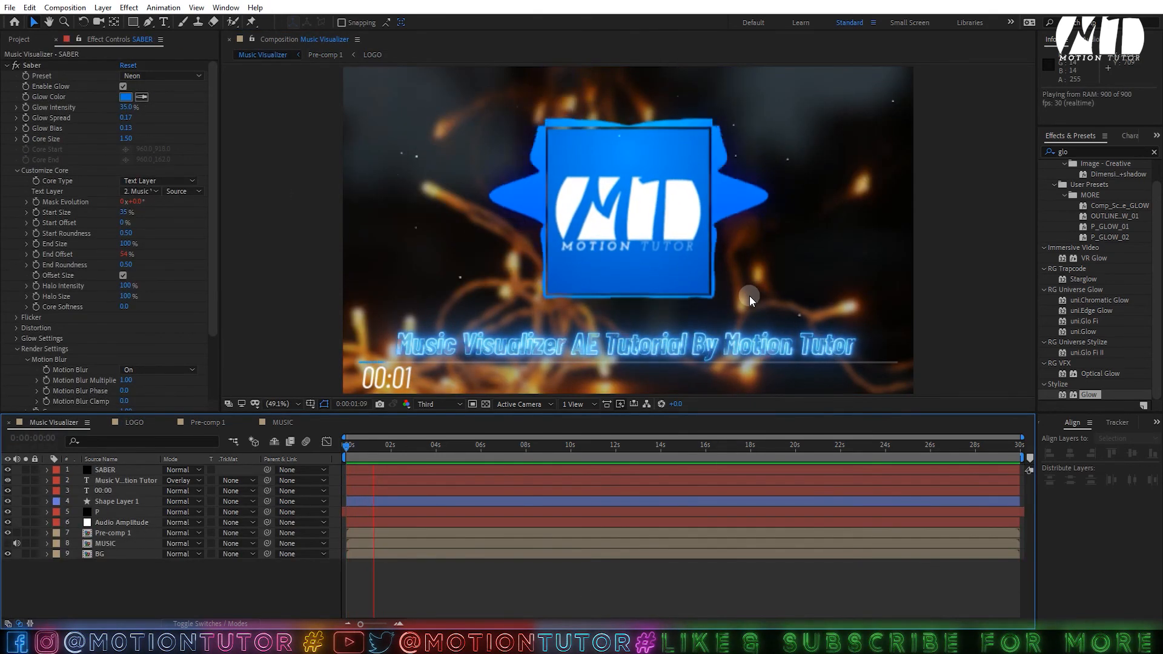